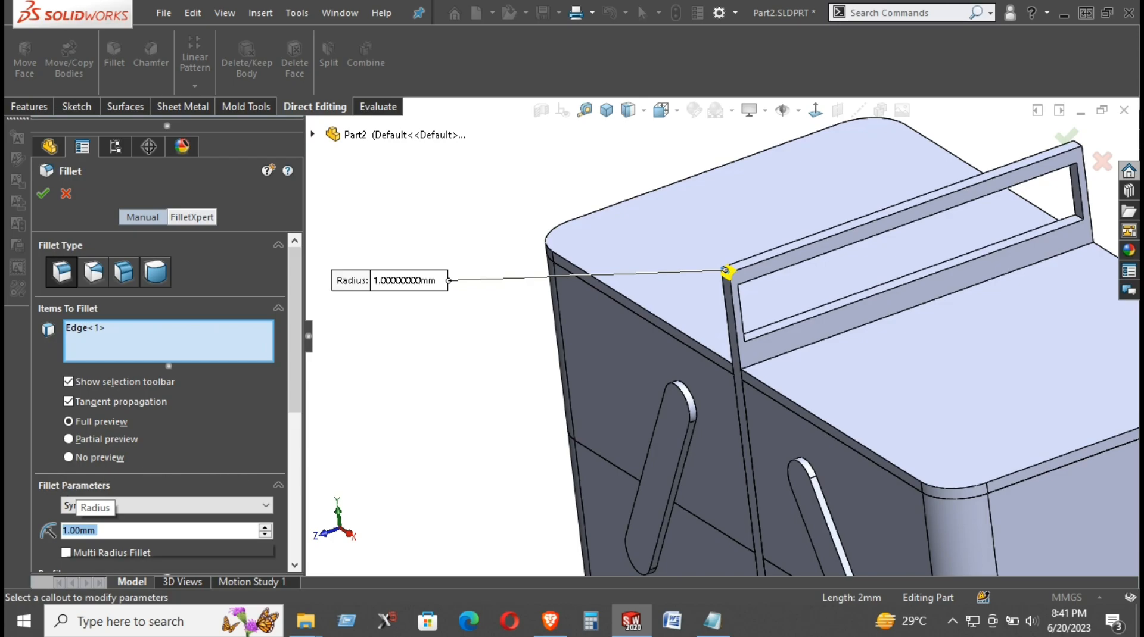
Set the fillet radius to 5 mm and add the inner edge of the handle's first upper corner to the selection
type("5")
key("Return")
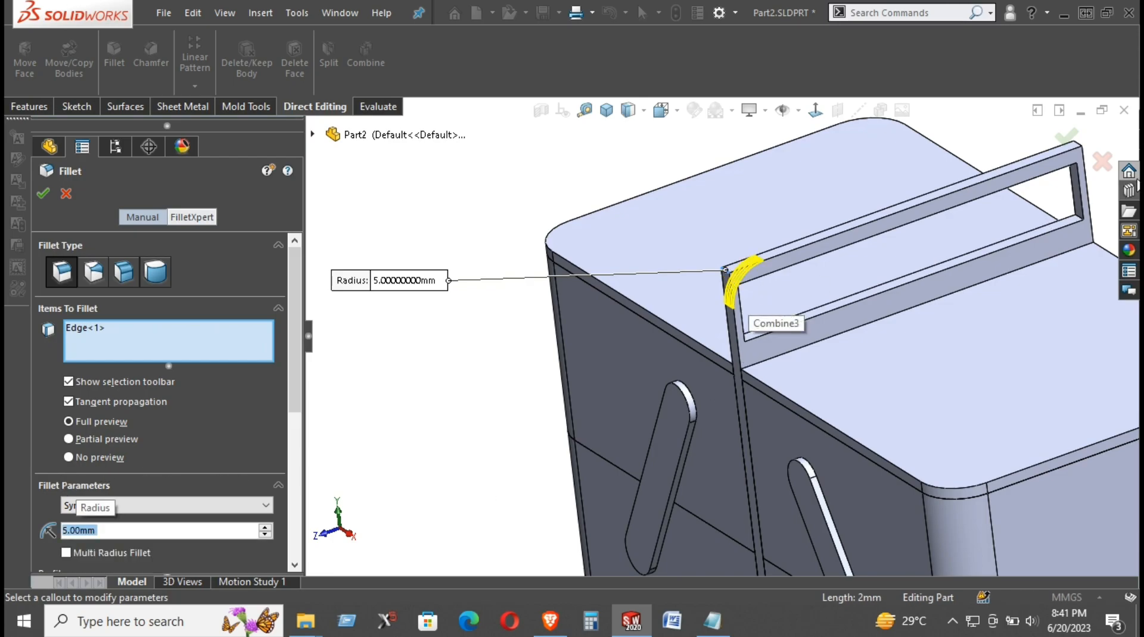
scroll(1067, 179, "down", 4)
middle_click_drag(998, 188, 651, 247)
scroll(518, 370, "down", 4)
middle_click_drag(477, 333, 711, 186)
scroll(710, 186, "down", 3)
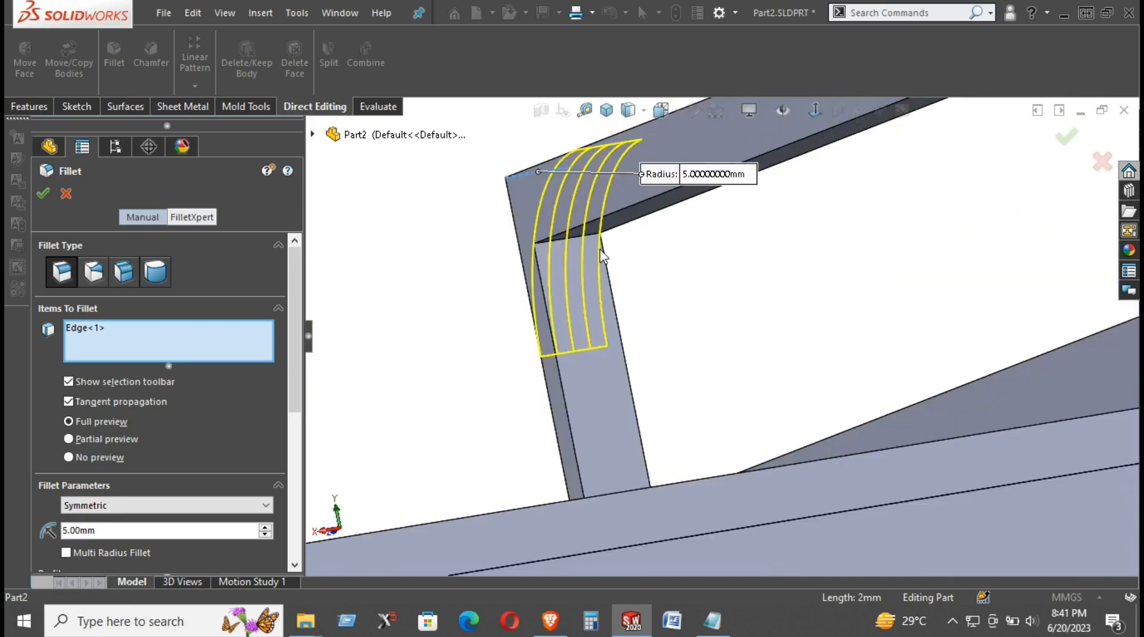
left_click(557, 241)
Add the outer and inner edges of the handle's other upper corner and apply the 5 mm fillet
middle_click_drag(556, 240, 827, 307)
scroll(828, 148, "down", 3)
scroll(765, 262, "down", 3)
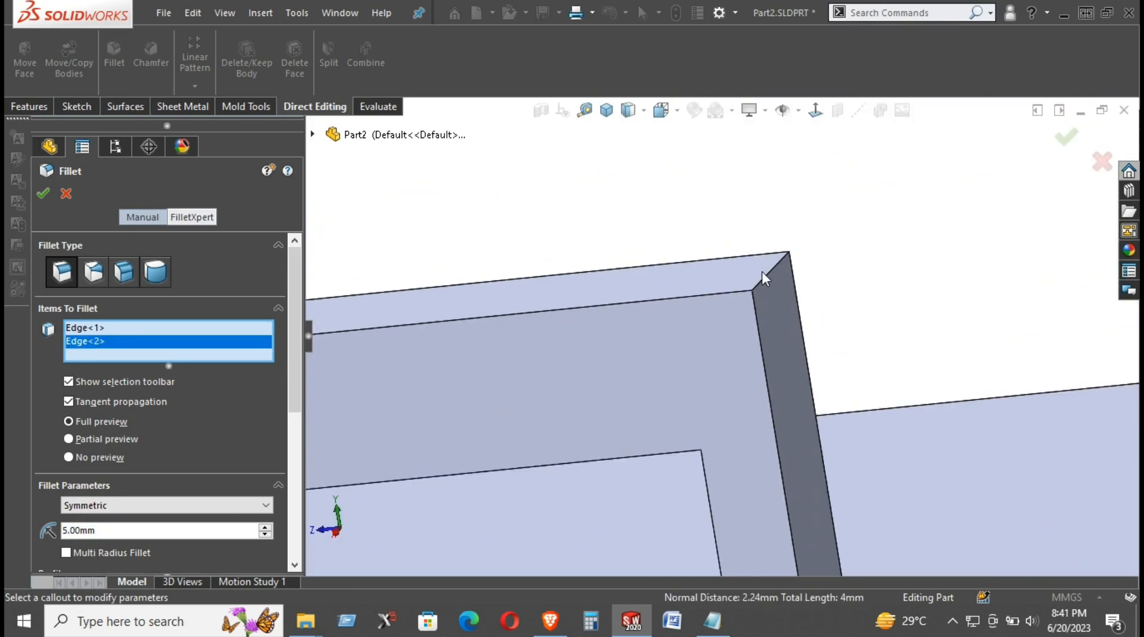
left_click(769, 278)
middle_click_drag(766, 280, 691, 449)
left_click(737, 426)
scroll(691, 449, "up", 2)
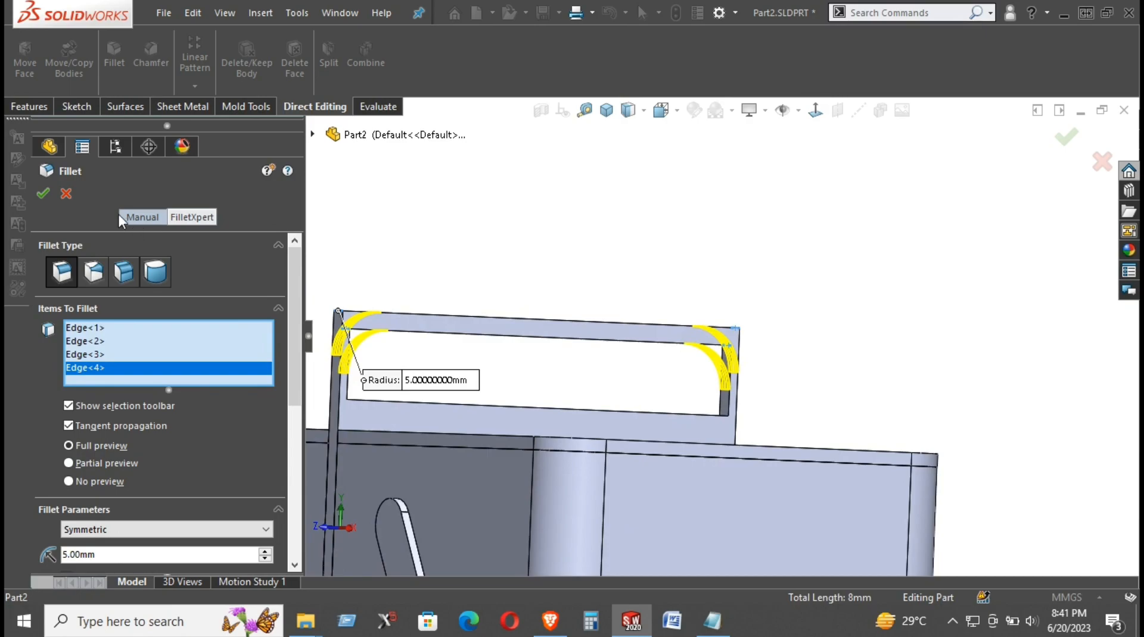
left_click(43, 195)
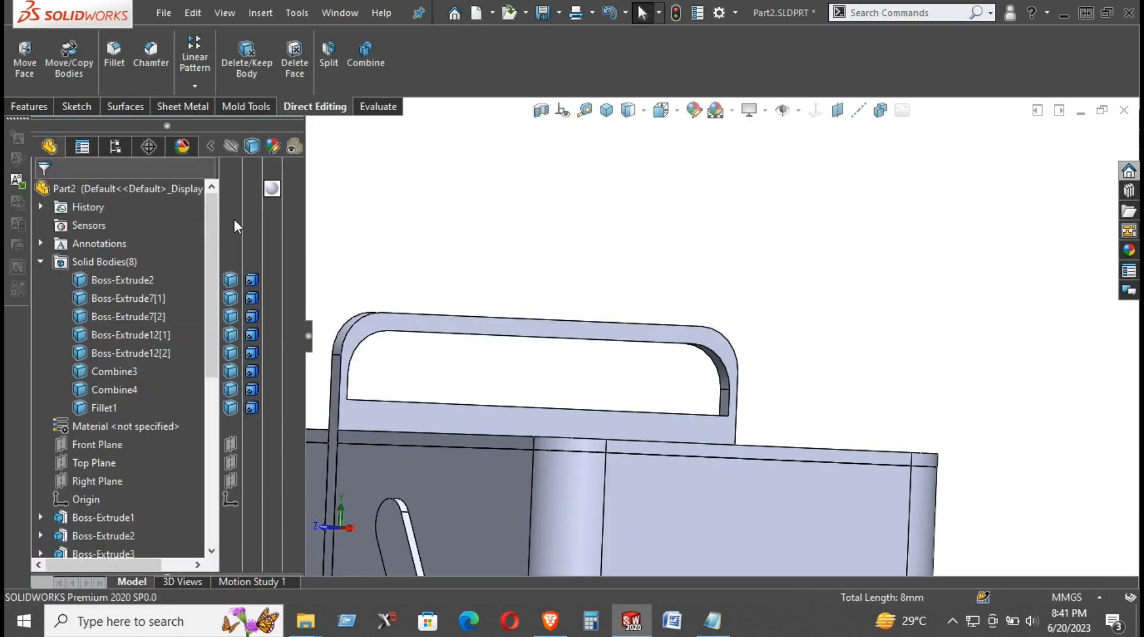
Edit the handle corner fillet and set its radius to 2 mm
scroll(478, 265, "up", 3)
middle_click_drag(477, 265, 498, 322)
scroll(577, 347, "down", 3)
scroll(103, 518, "down", 6)
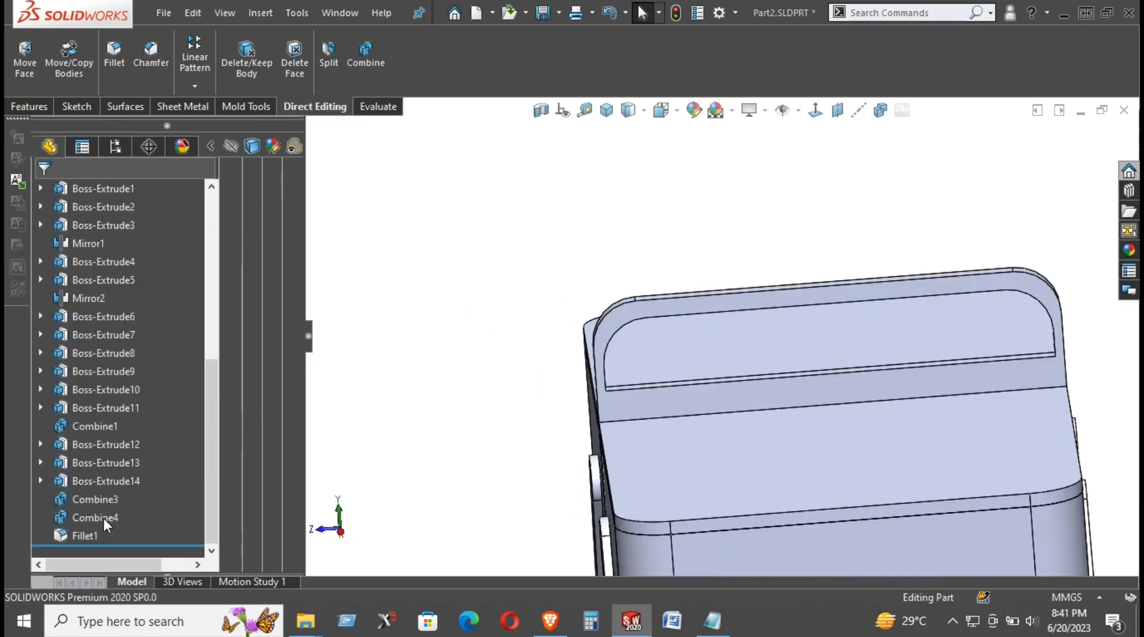
right_click(66, 535)
left_click(75, 224)
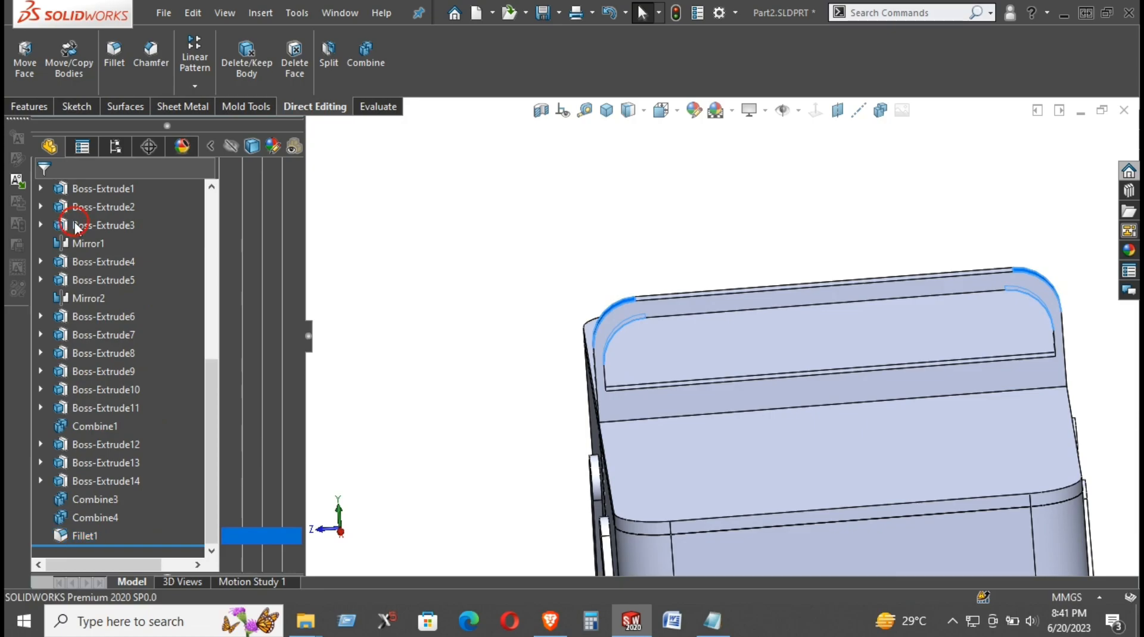
type("2")
key("Return")
left_click(42, 193)
middle_click_drag(539, 272, 653, 327)
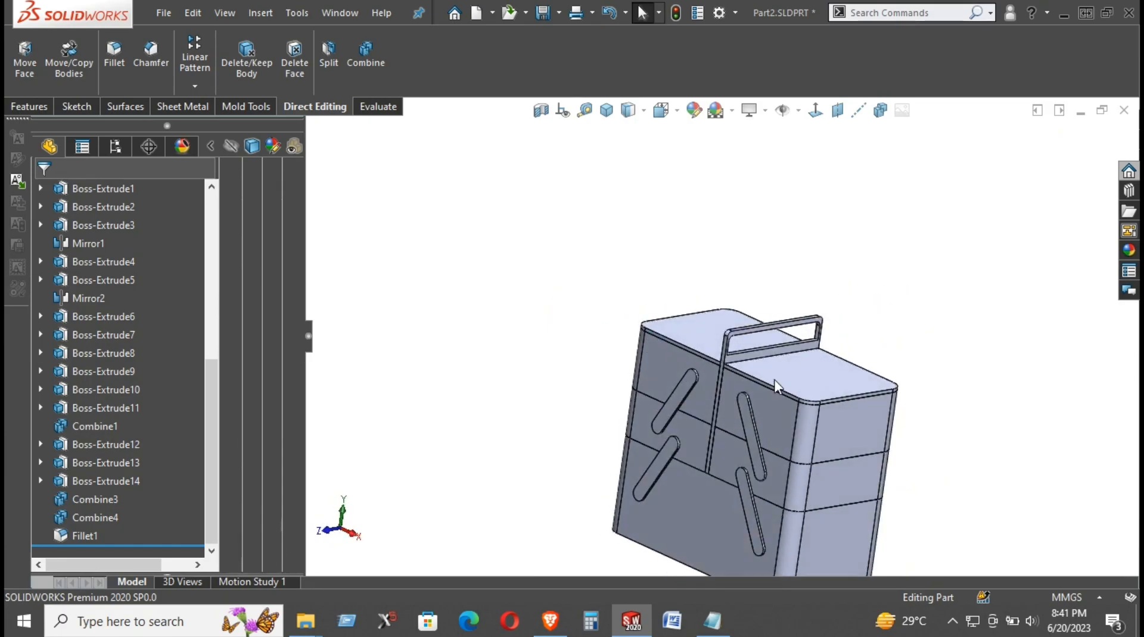
Fillet the top outer edge of the +X lid half, in front of the handle, with a 1 mm radius
scroll(780, 390, "down", 5)
left_click(778, 408)
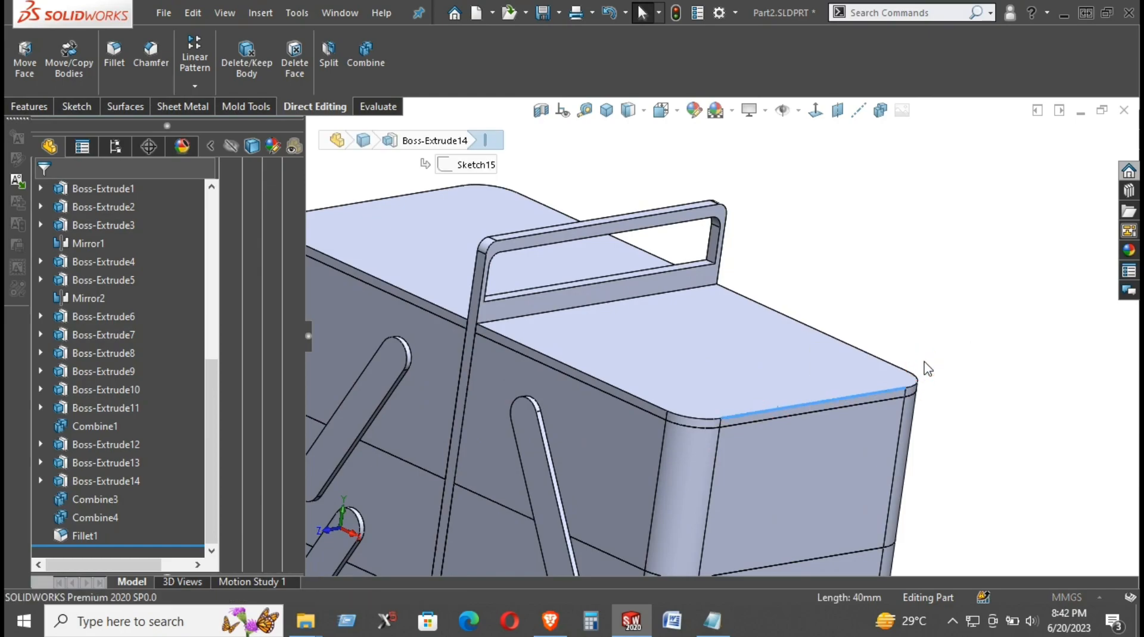
left_click(928, 369)
type("1")
key("Return")
scroll(685, 333, "up", 3)
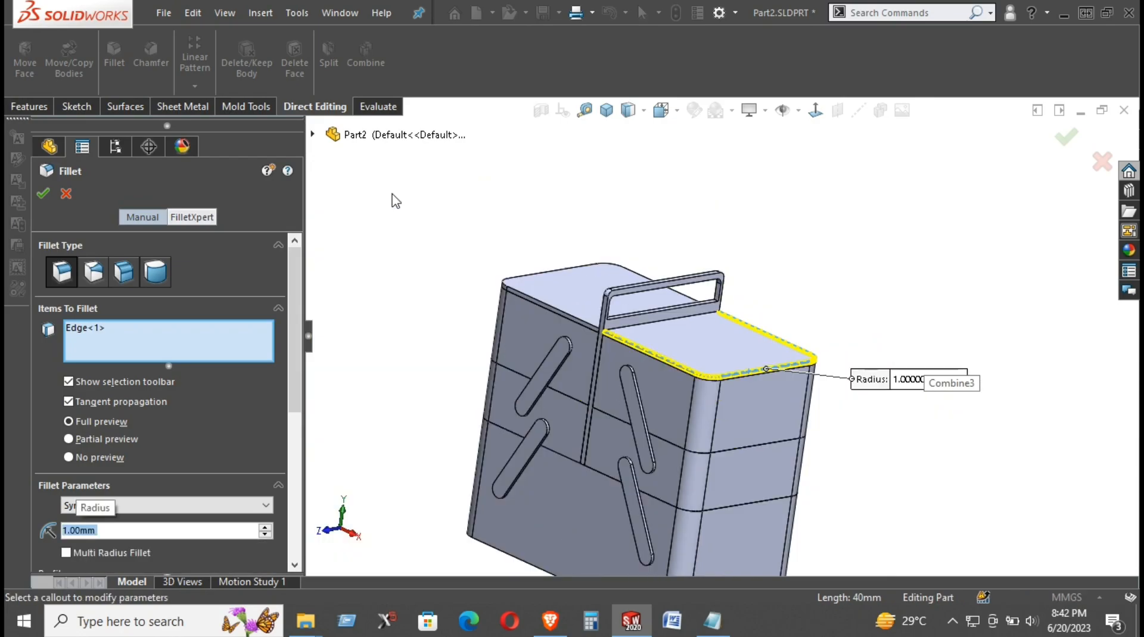
scroll(529, 293, "down", 6)
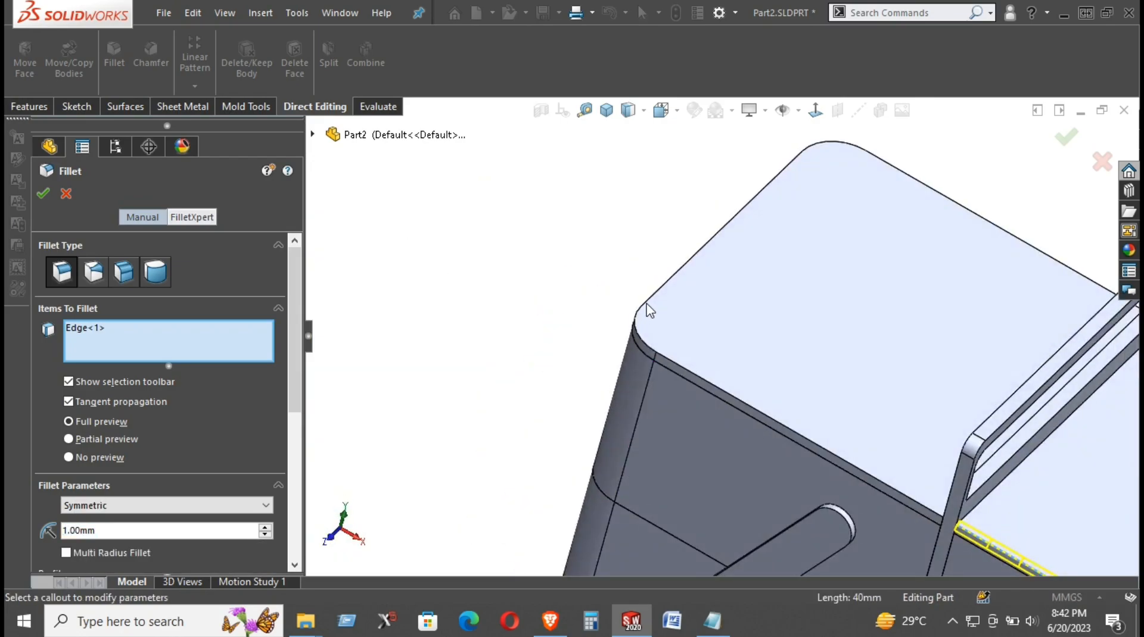
left_click(647, 304)
left_click(645, 301)
left_click(645, 300)
left_click(665, 353)
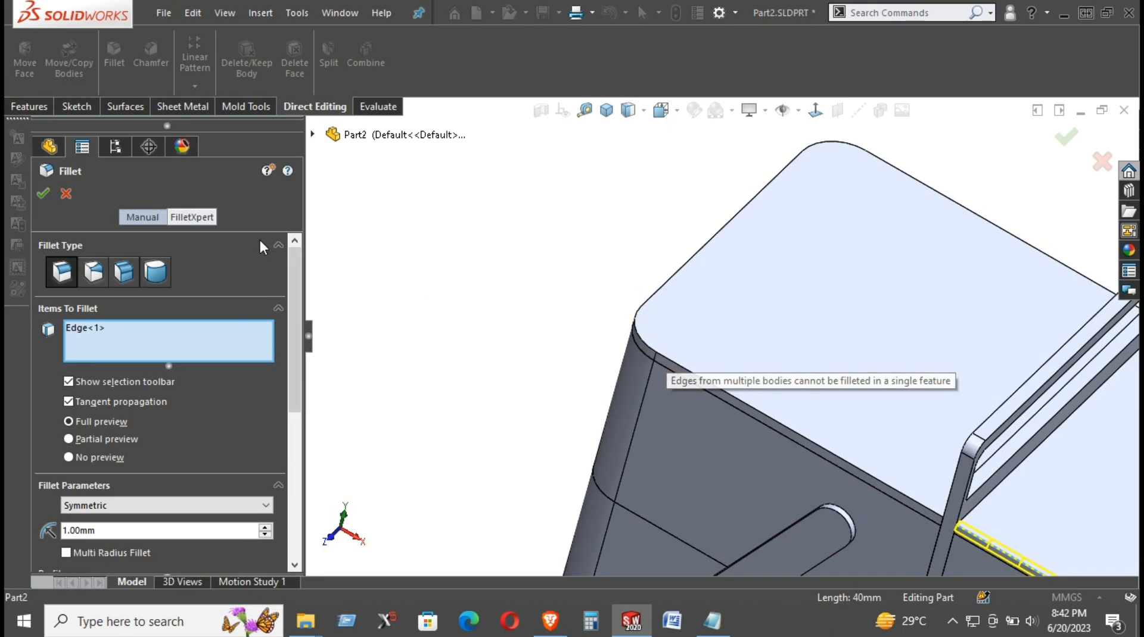
left_click(42, 193)
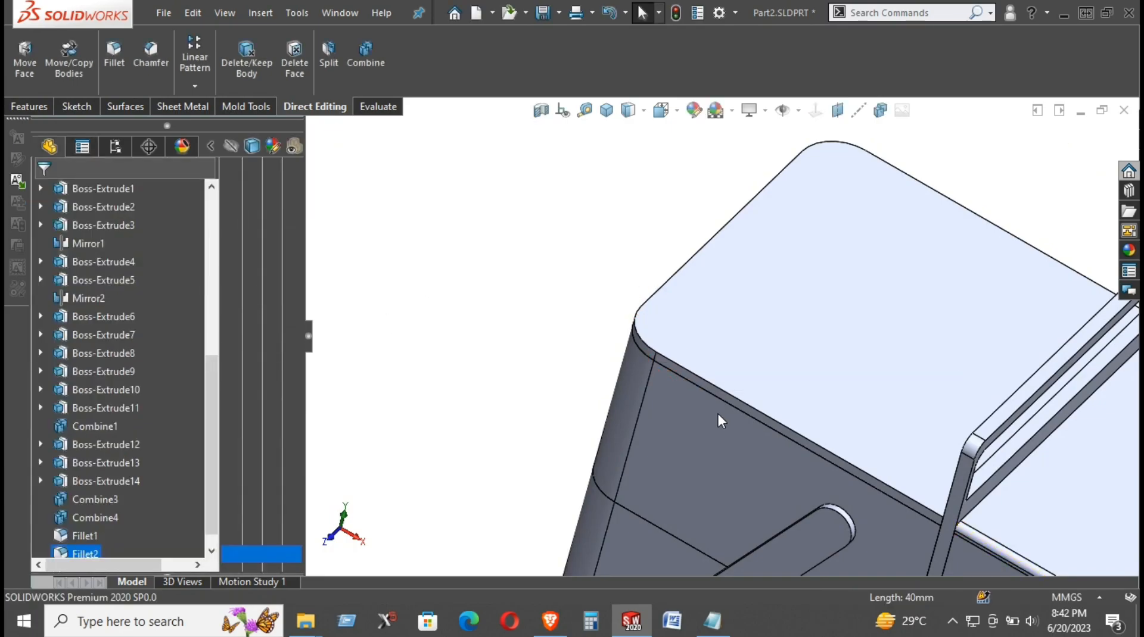
Fillet the top outer edge of the other lid half with a 1 mm radius
left_click(727, 391)
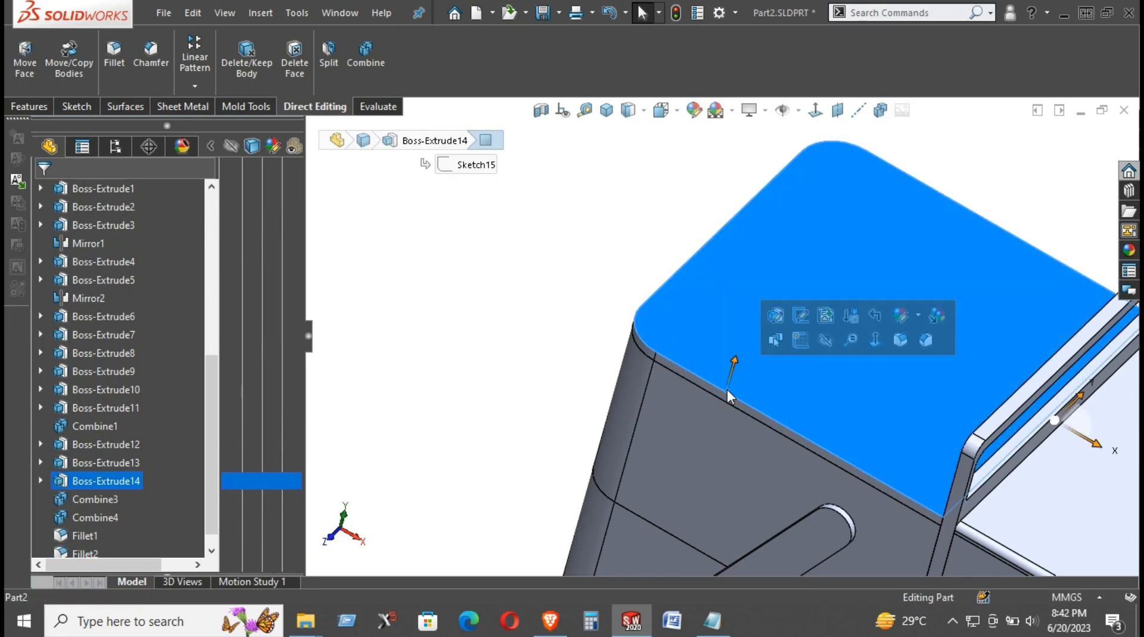
left_click(530, 277)
left_click(663, 357)
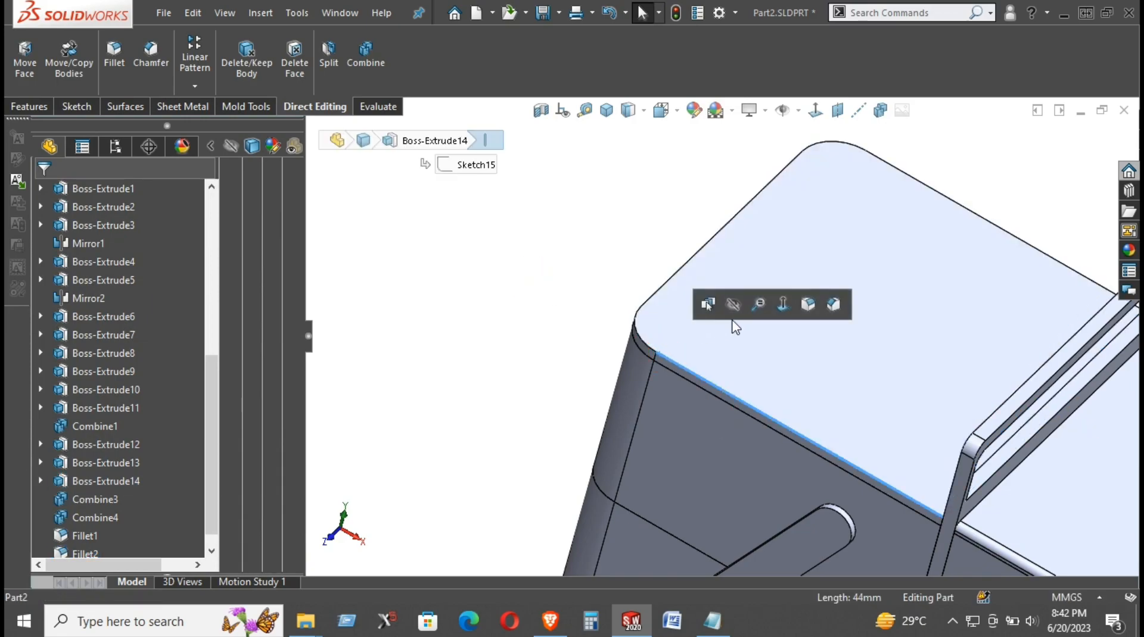
left_click(808, 305)
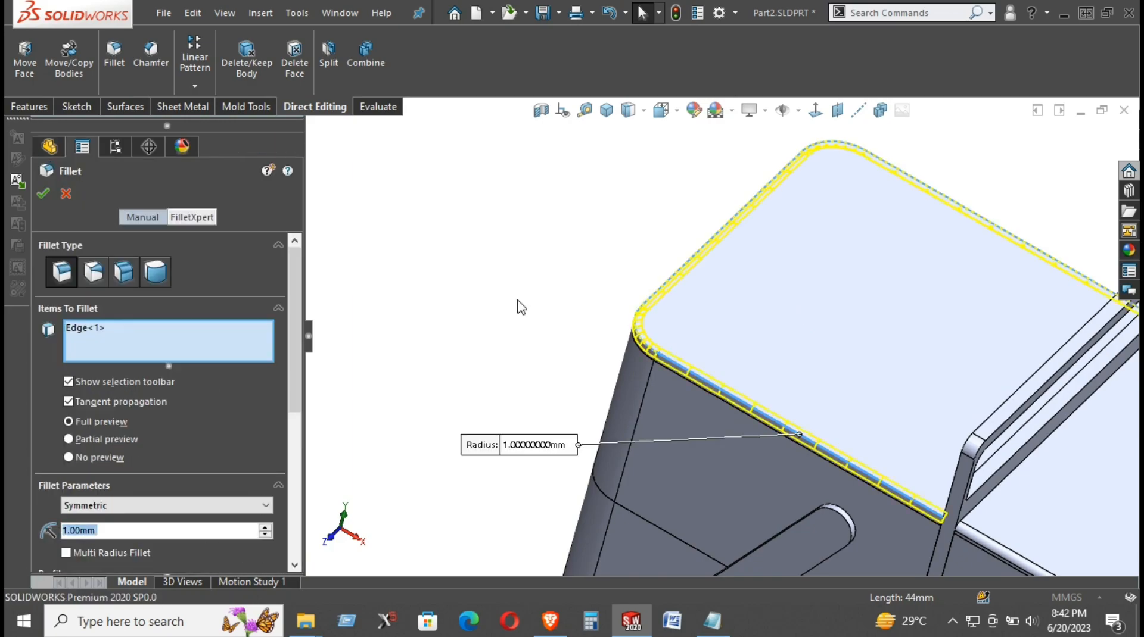
left_click(41, 194)
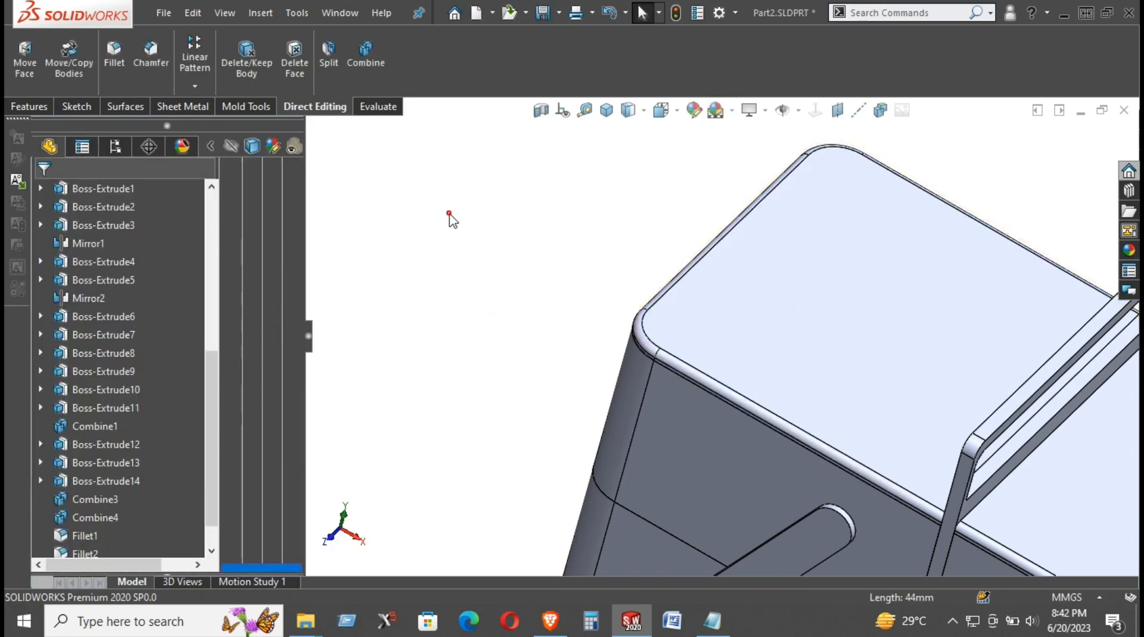
Fillet the outer face of the upper-left link arm on the toolbox side with a 1 mm radius
scroll(490, 265, "up", 6)
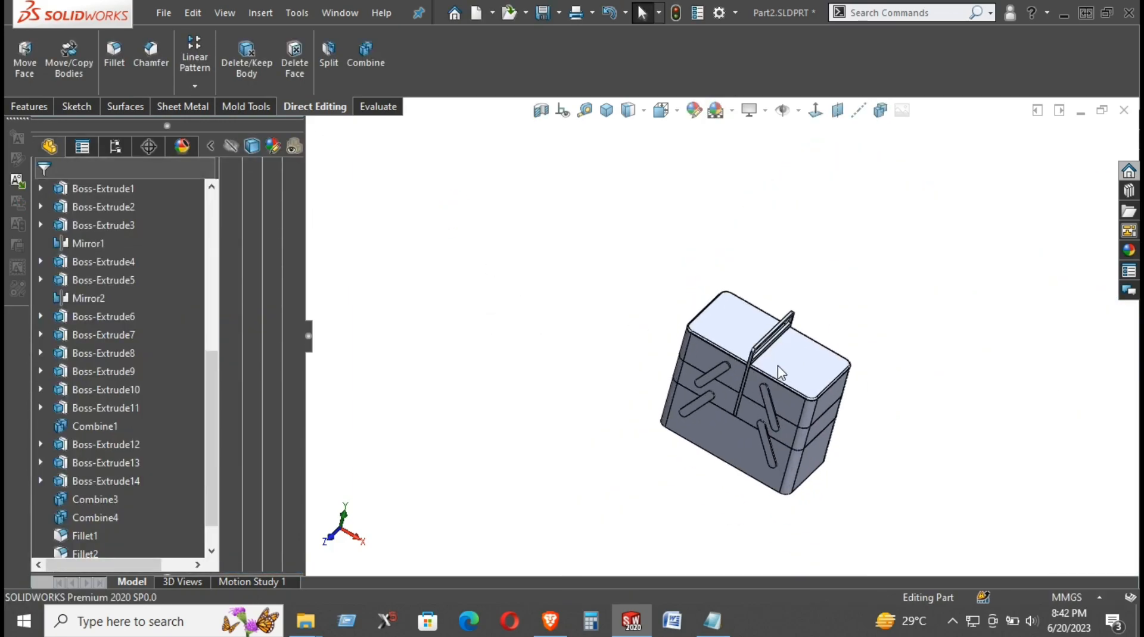
scroll(754, 357, "down", 11)
middle_click_drag(698, 311, 667, 292)
scroll(667, 292, "up", 4)
middle_click_drag(780, 361, 814, 331)
scroll(813, 332, "up", 4)
scroll(680, 412, "down", 5)
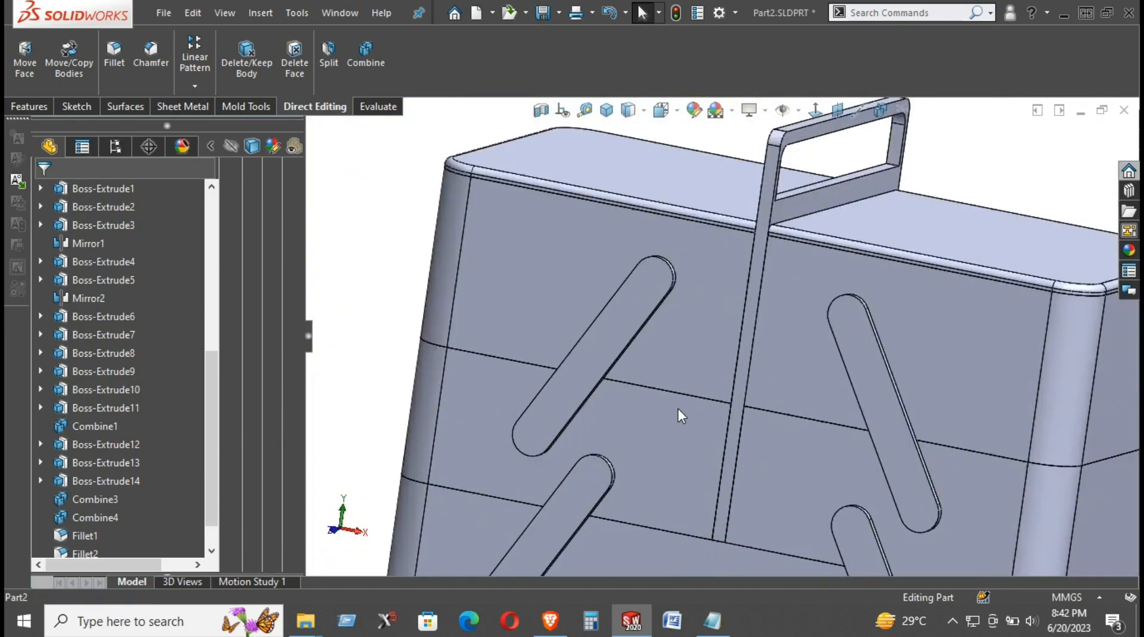
left_click(590, 373)
key("Return")
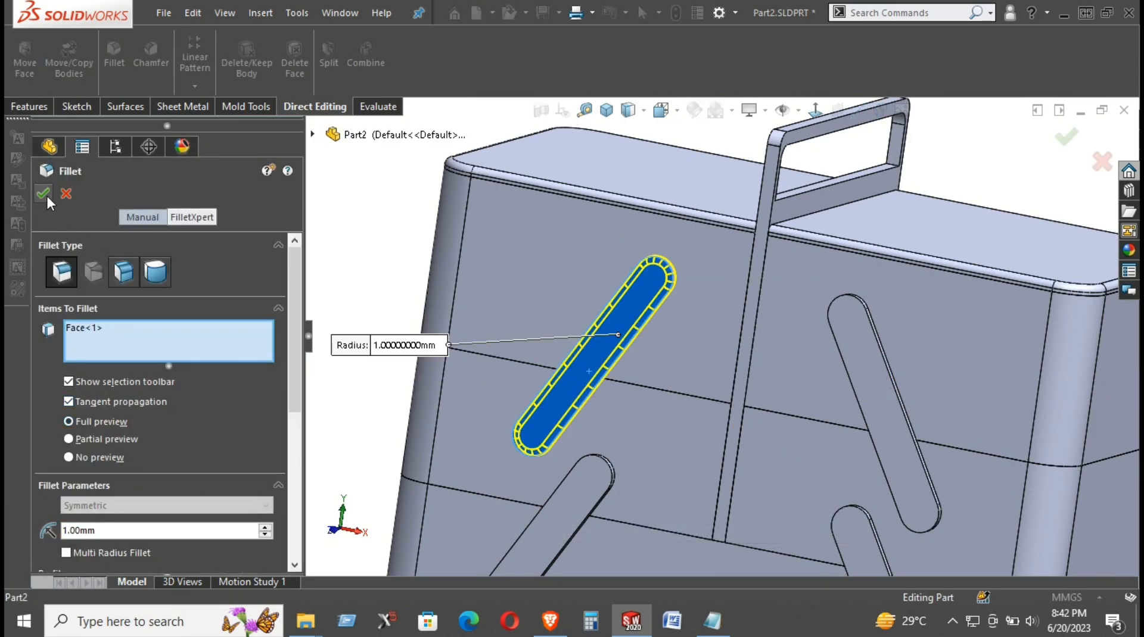
left_click(43, 194)
Fillet the outer face of the upper-right link arm on the same side with a 1 mm radius
left_click(865, 381)
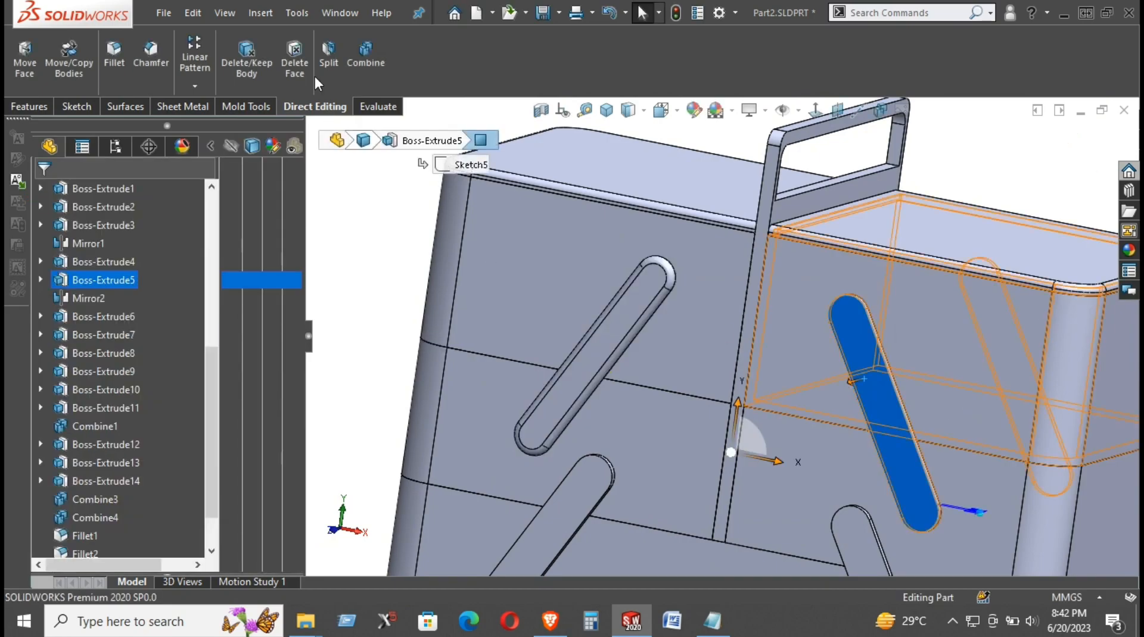
left_click(115, 60)
left_click(43, 193)
Fillet the outer faces of the lower-left and lower-right link arms on this side with 1 mm radii
scroll(596, 417, "up", 2)
scroll(615, 434, "down", 3)
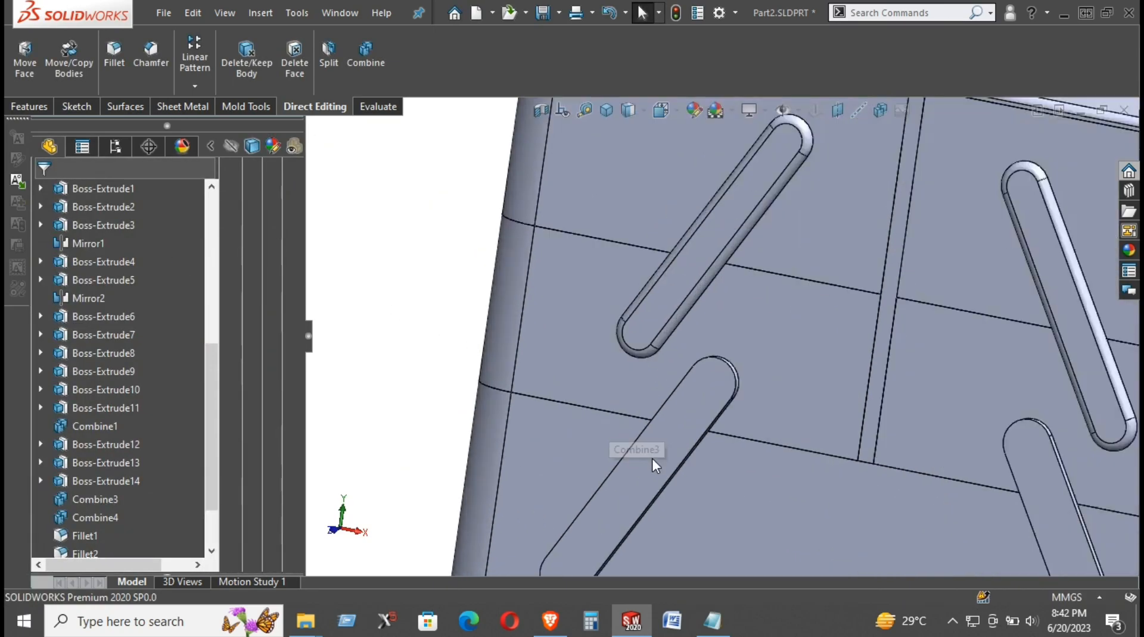
left_click(655, 465)
left_click(111, 63)
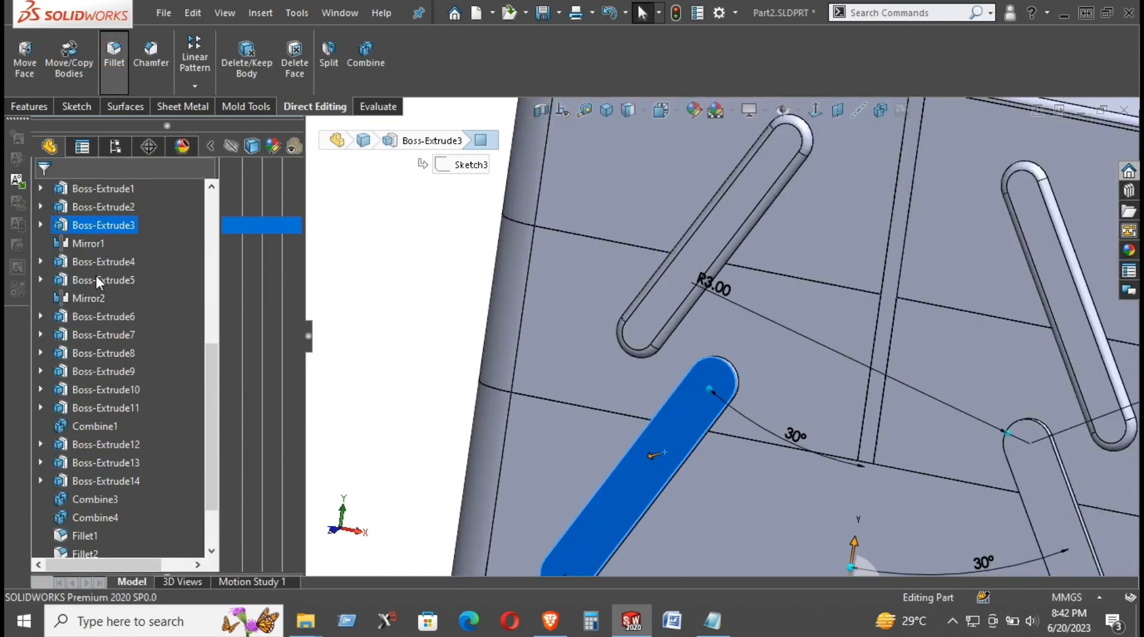
left_click(43, 195)
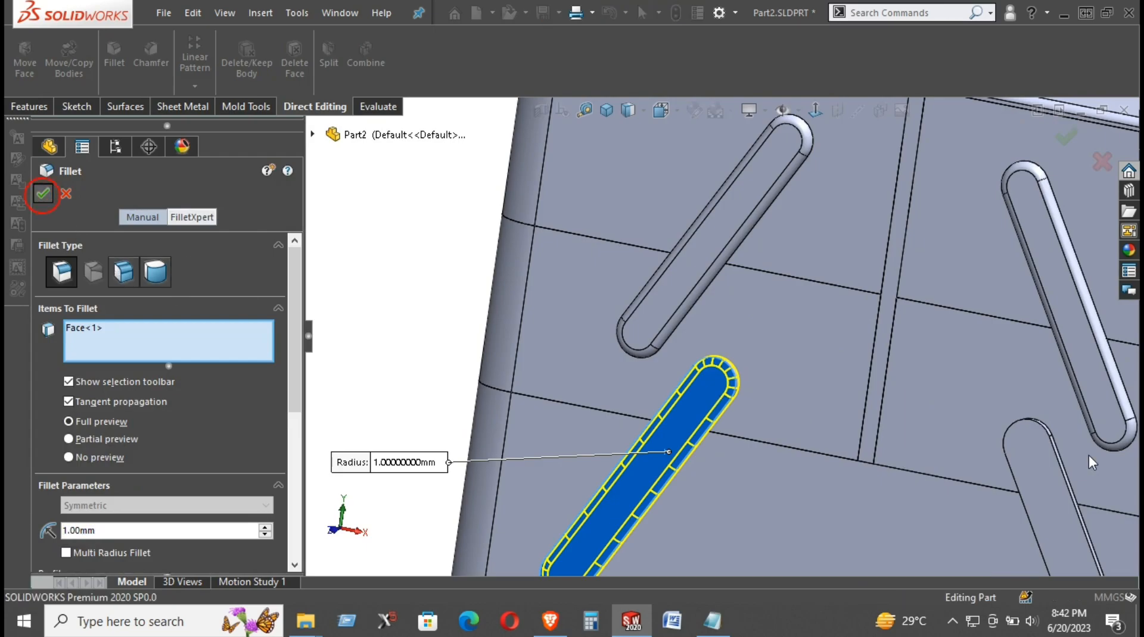
left_click(1049, 474)
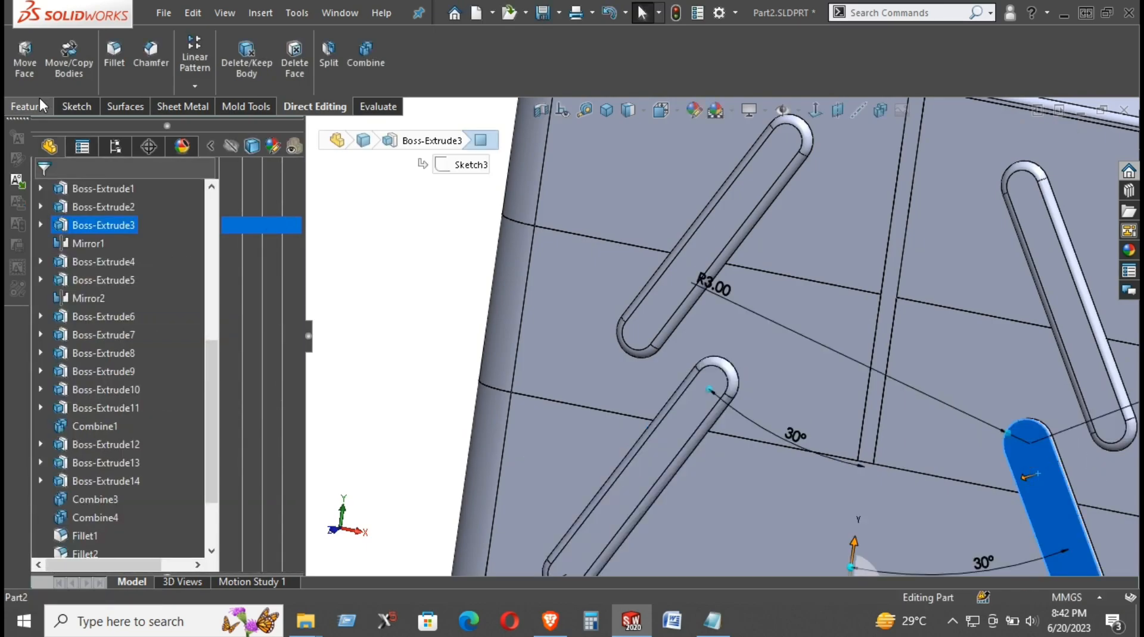
left_click(112, 63)
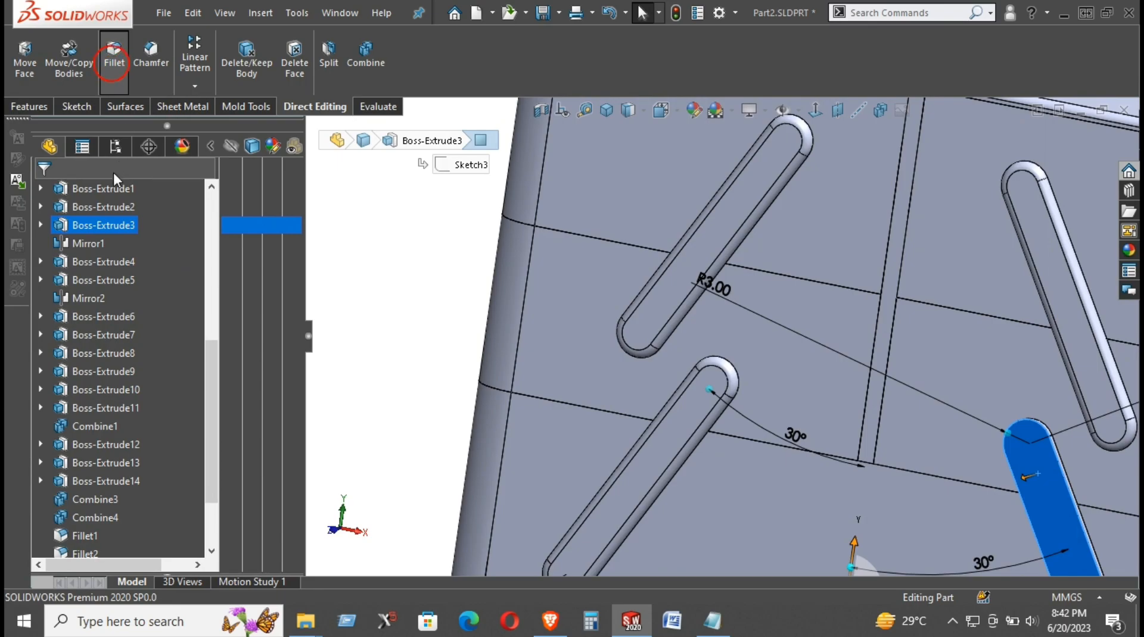
left_click(43, 193)
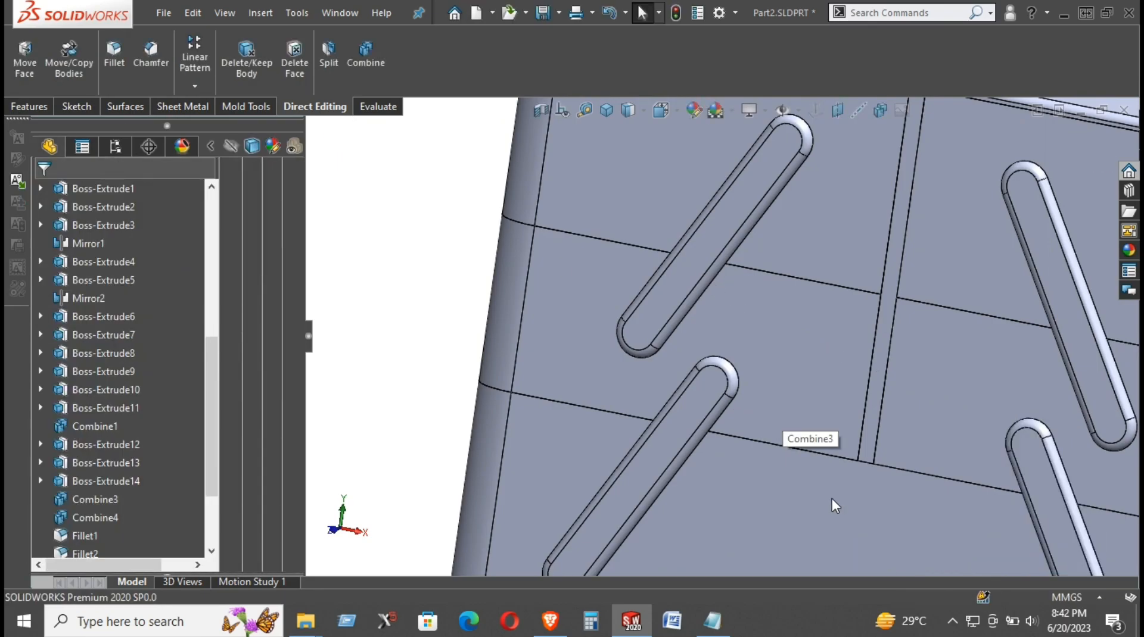
Fillet the outer face of the upper-left link arm on the opposite side of the toolbox with a 1 mm radius
scroll(793, 510, "up", 5)
middle_click_drag(870, 257, 671, 295)
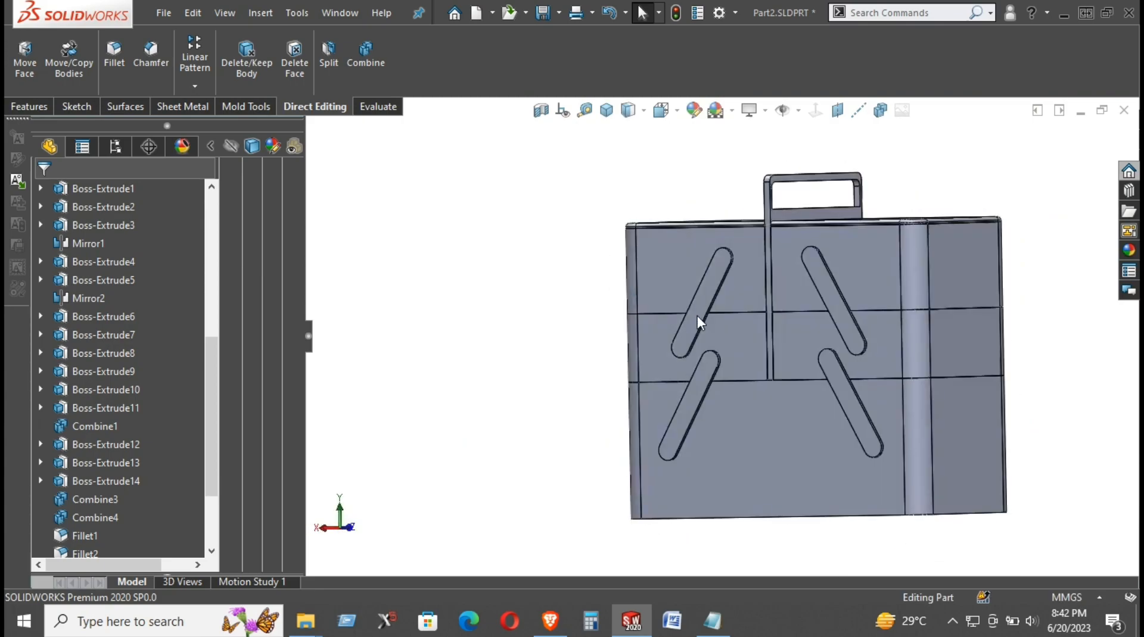
scroll(698, 314, "down", 4)
left_click(713, 298)
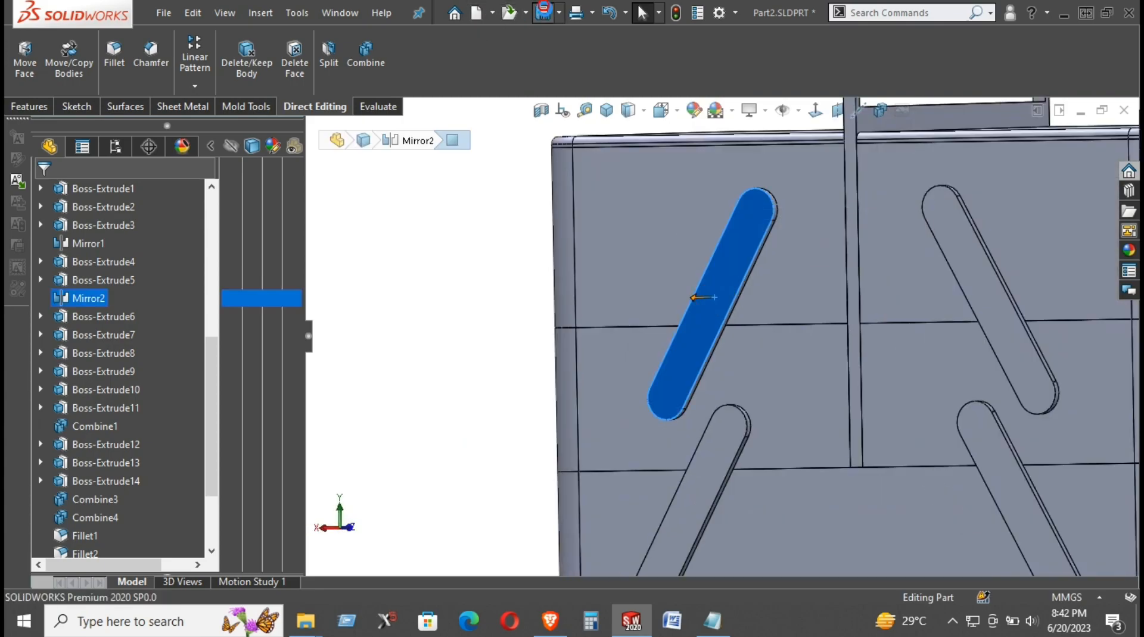
right_click(734, 273)
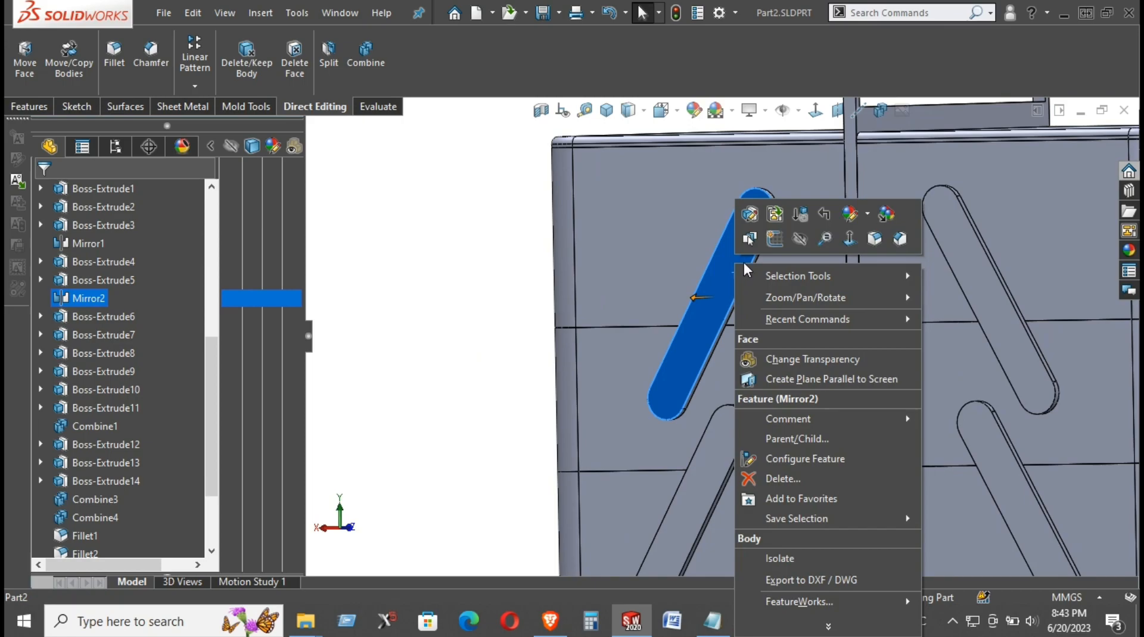
left_click(882, 239)
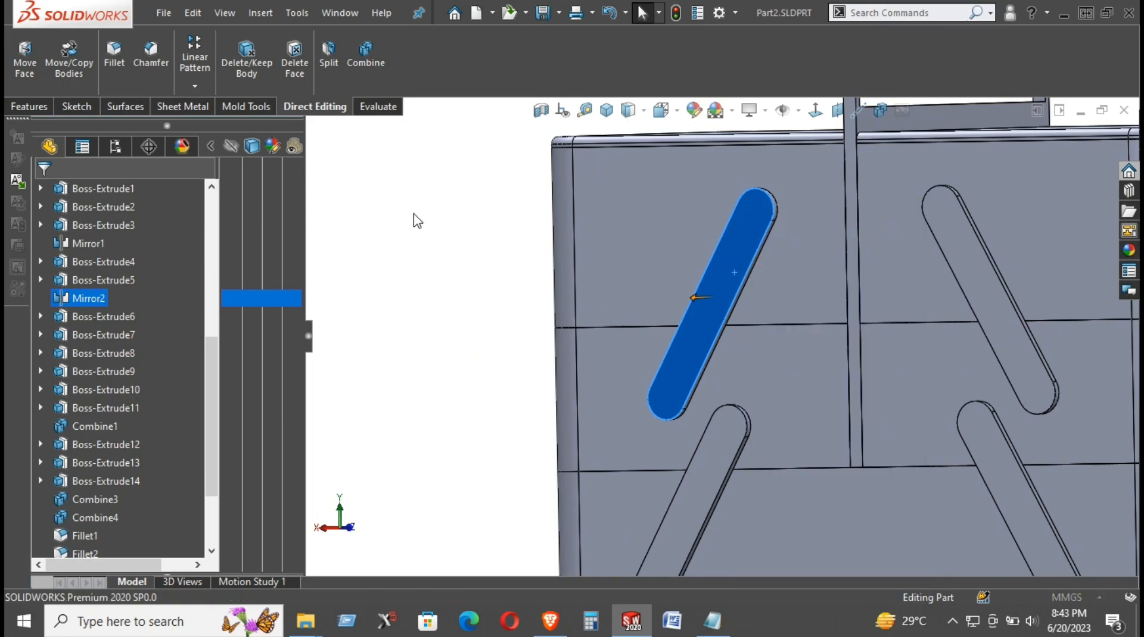
left_click(43, 194)
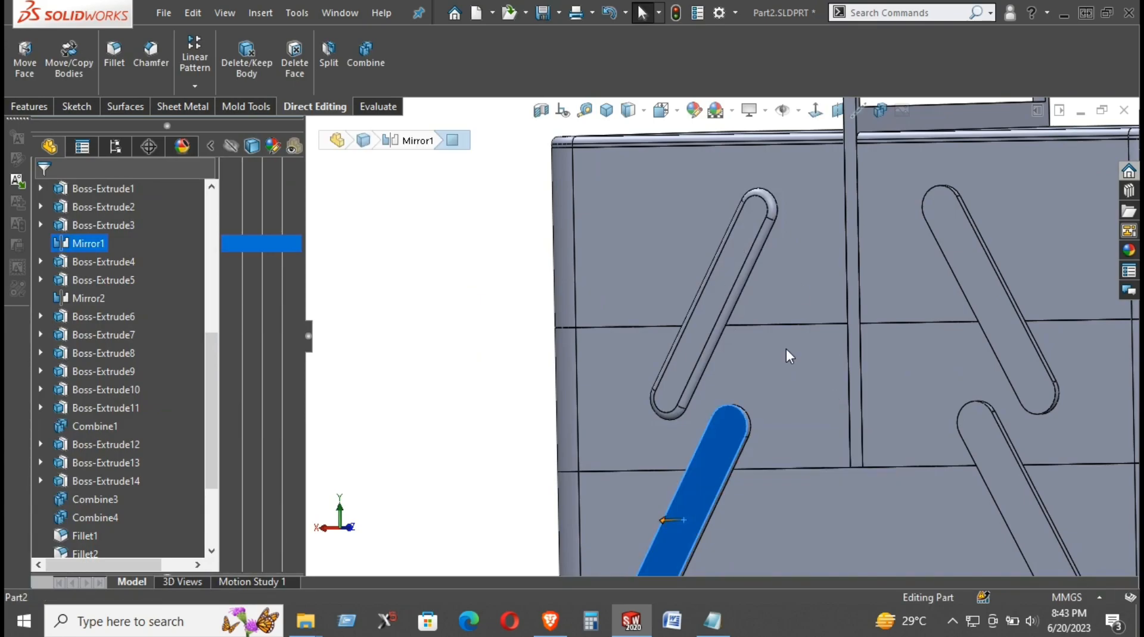
Fillet the outer faces of the two lower link arms on the opposite side with 1 mm radii
left_click(115, 52)
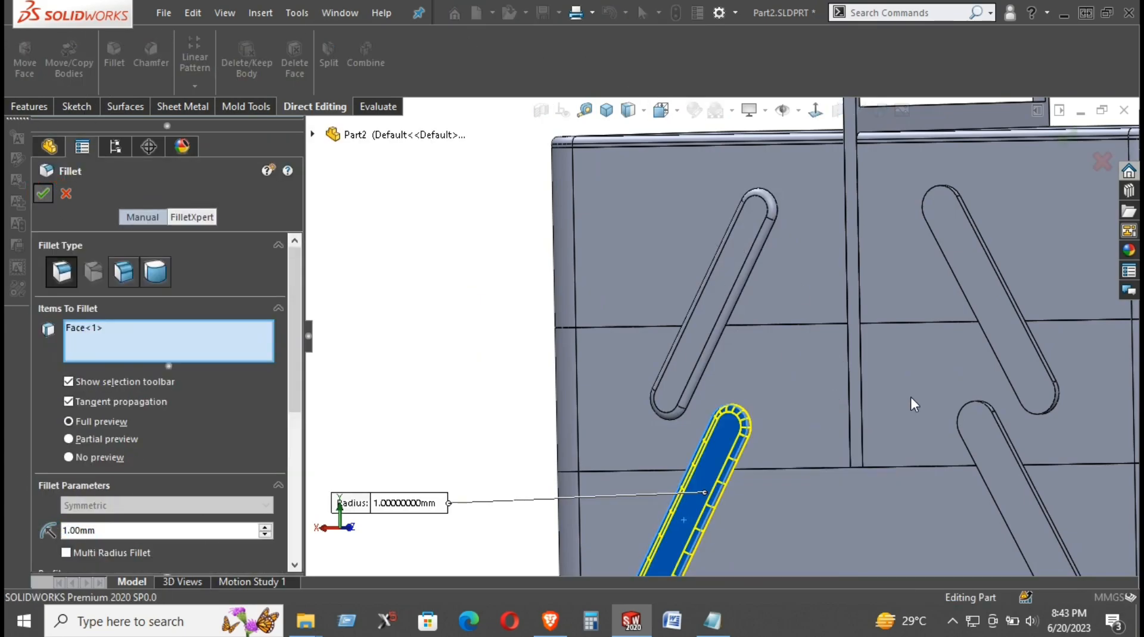
key("Return")
left_click(968, 448)
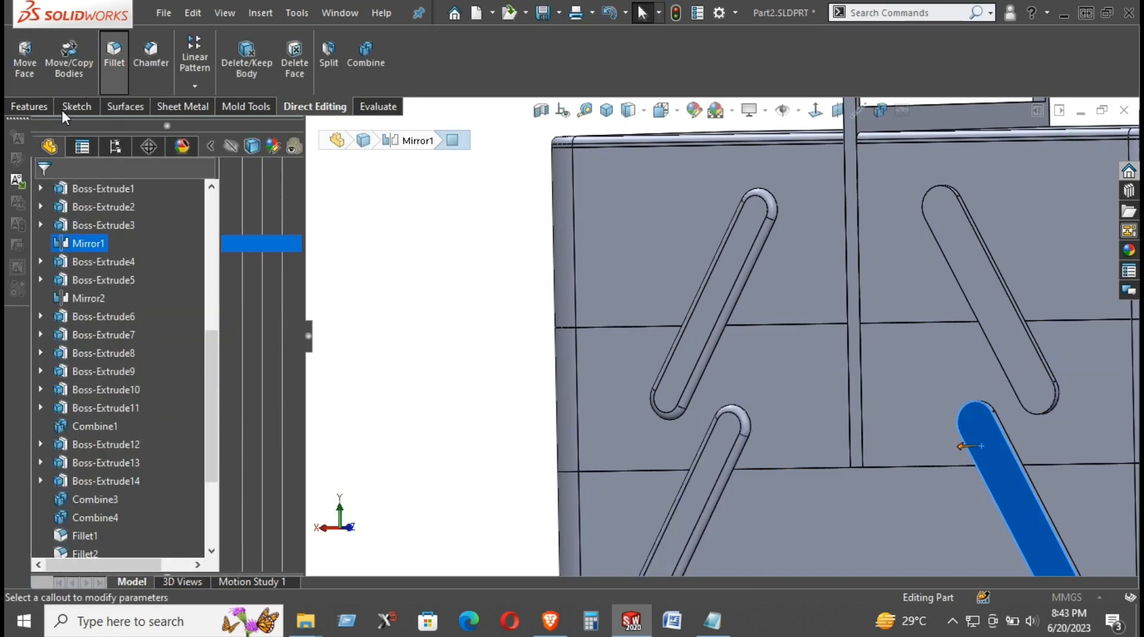
left_click(43, 193)
Fillet the outer face of the upper-right link arm on the opposite side of the toolbox with a 1 mm radius
left_click(983, 274)
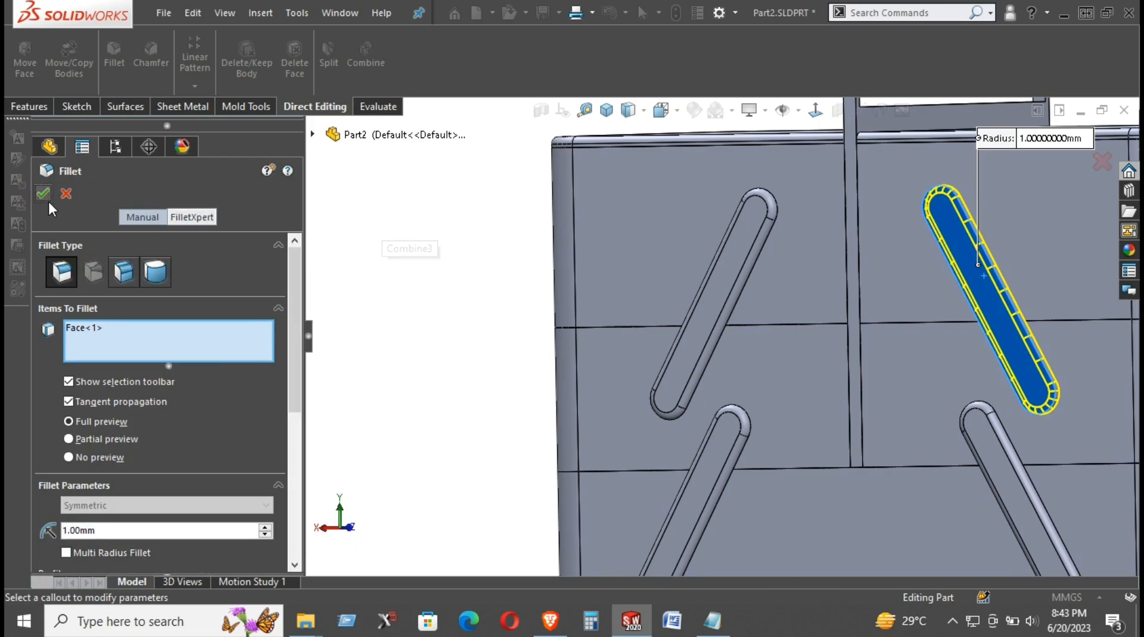
left_click(401, 230)
Fillet the bottom face of the toolbox with a 1 mm radius
scroll(674, 292, "up", 4)
middle_click_drag(673, 292, 747, 430)
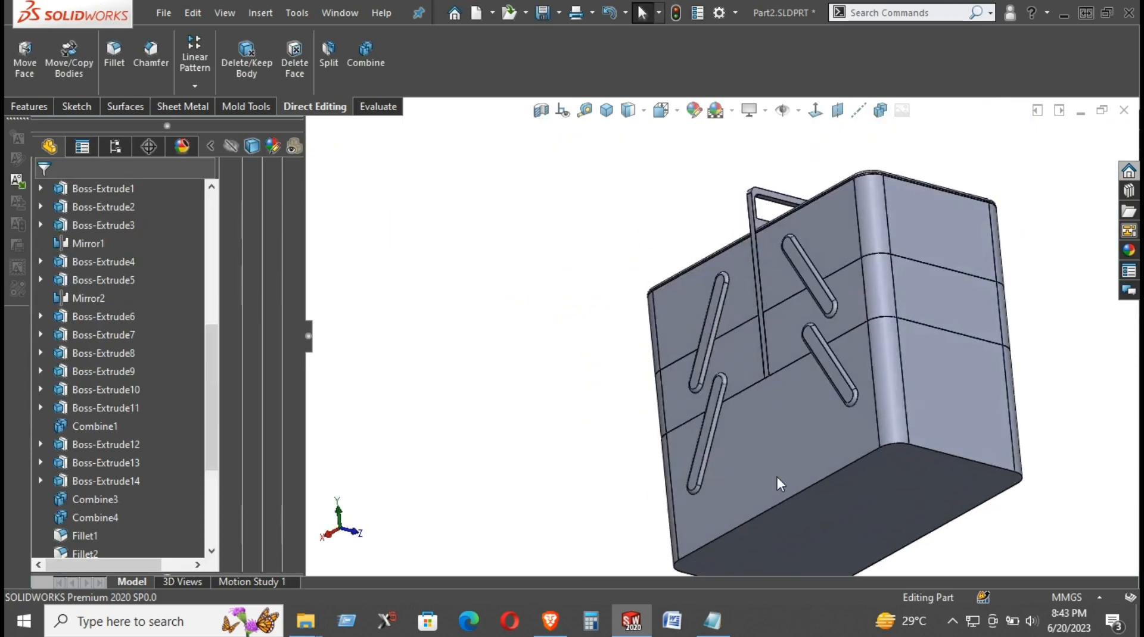
left_click(818, 486)
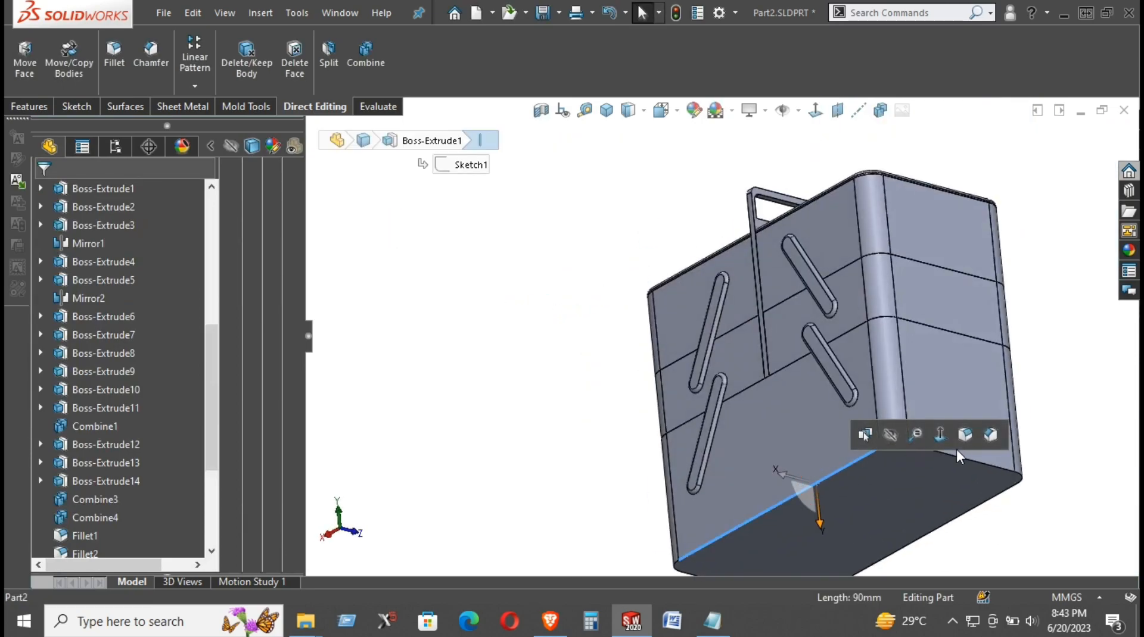
left_click(468, 452)
left_click(841, 506)
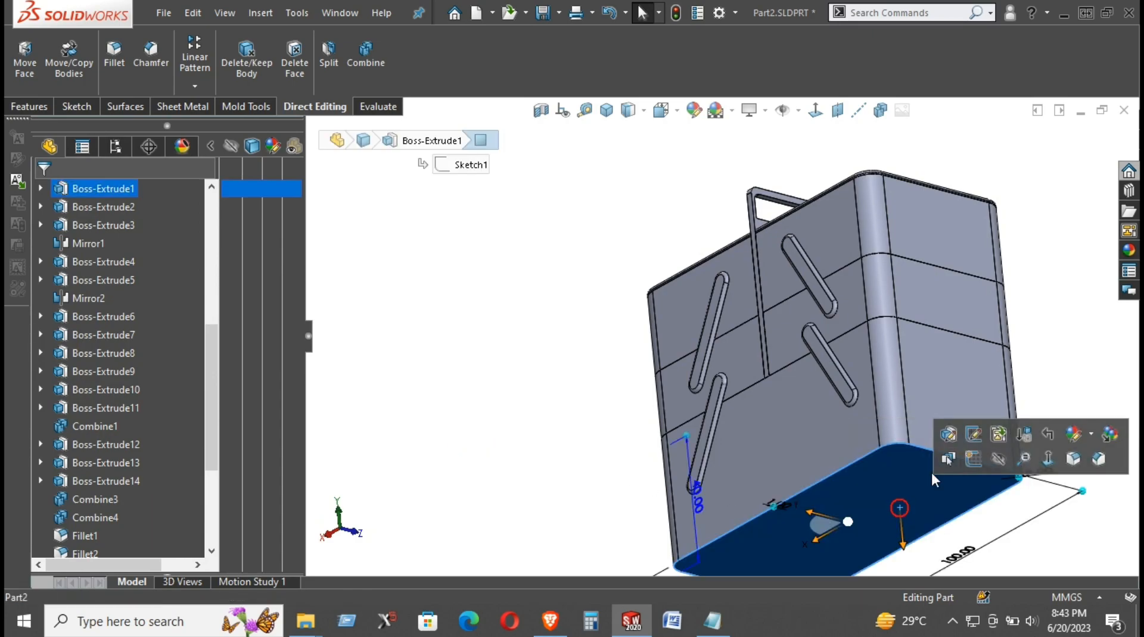
left_click(1064, 455)
left_click(51, 195)
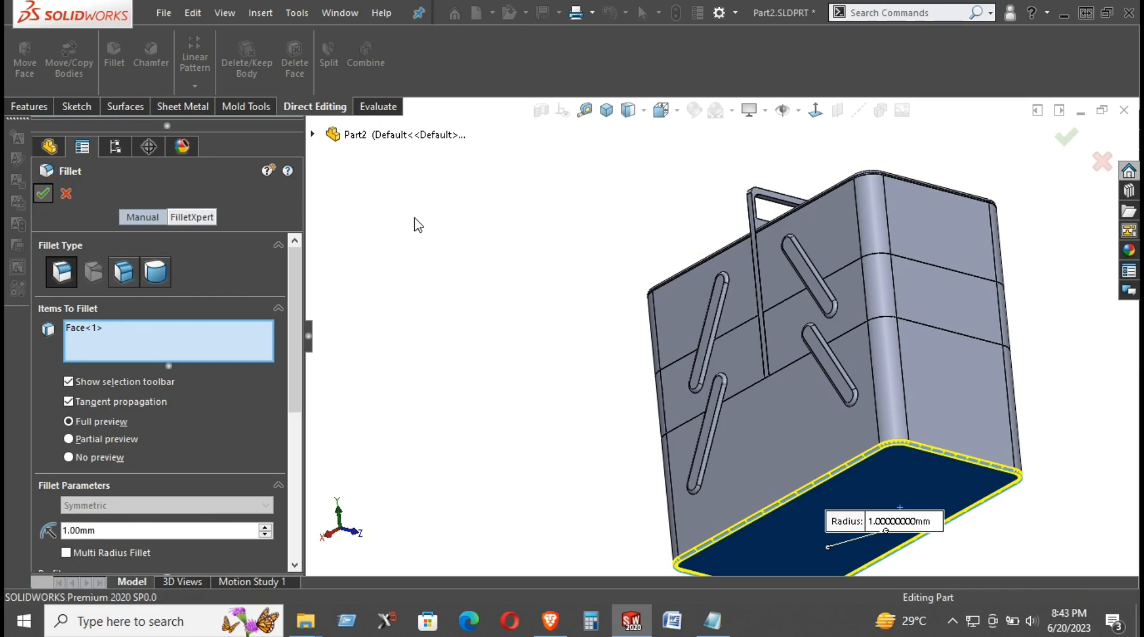
Start a fillet on the two long outer edges of the handle frame above the lid
middle_click_drag(465, 263, 628, 309)
scroll(738, 282, "down", 3)
scroll(728, 283, "up", 2)
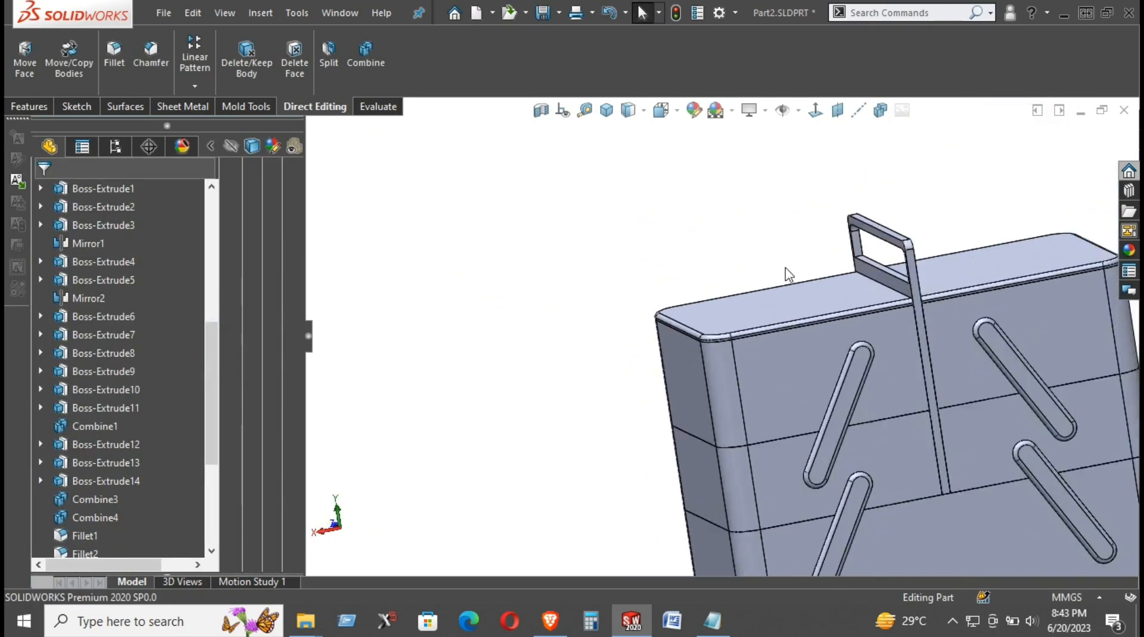
scroll(897, 251, "down", 3)
left_click(892, 261)
left_click(1036, 210)
middle_click_drag(942, 246, 895, 287)
left_click(902, 277)
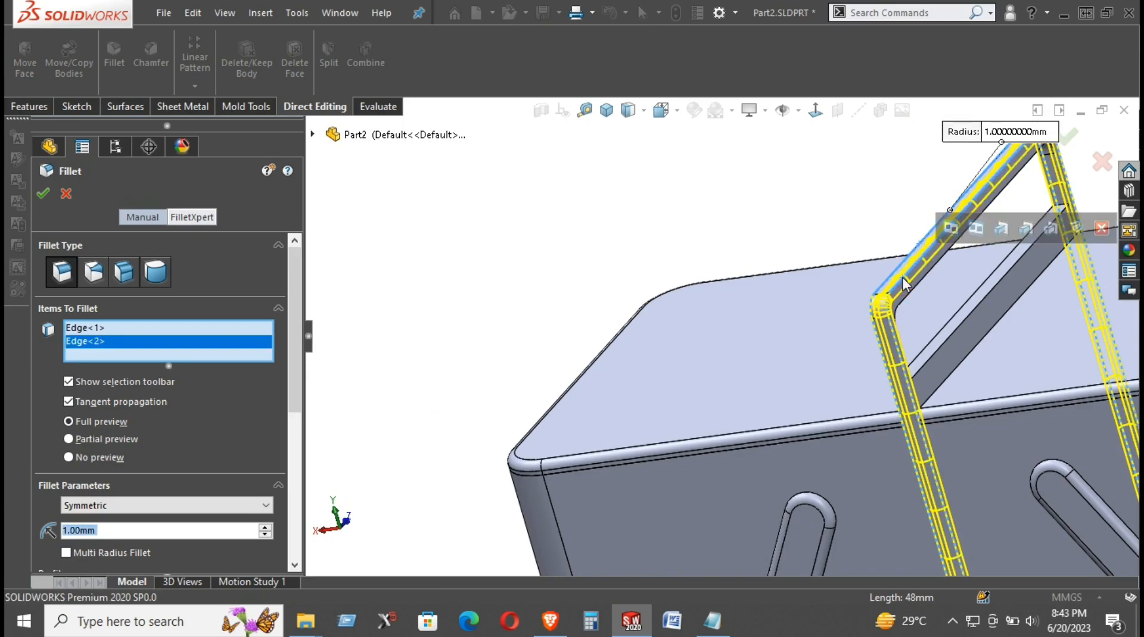
scroll(902, 277, "up", 3)
scroll(810, 374, "down", 3)
middle_click_drag(809, 374, 738, 292)
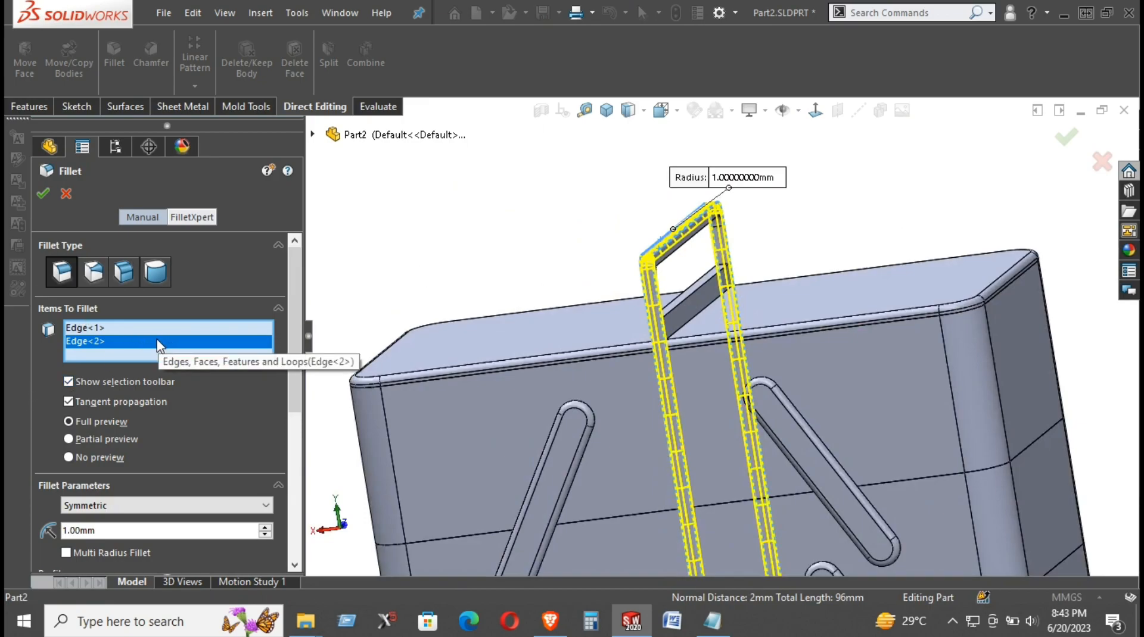
Set the handle edge fillet's radius to 0.5 mm and apply it
double_click(90, 532)
type(".5")
key("Return")
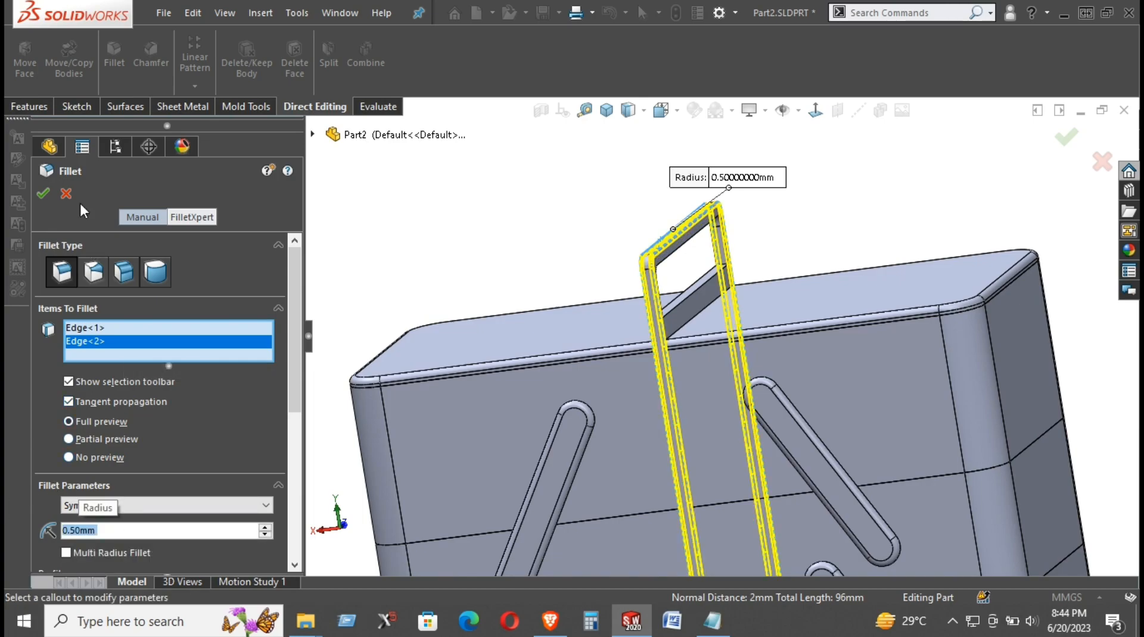
left_click(416, 237)
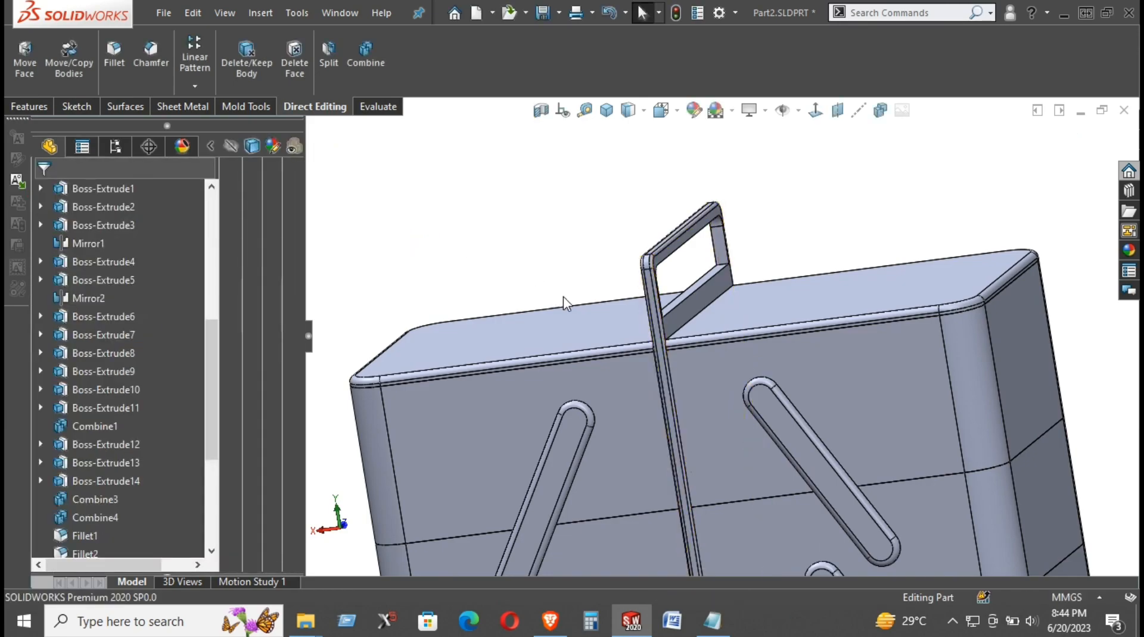
Start a 0.5 mm fillet on one side edge of the handle upright where it runs down the middle section
middle_click_drag(549, 291, 600, 288)
scroll(734, 413, "up", 2)
scroll(735, 408, "down", 10)
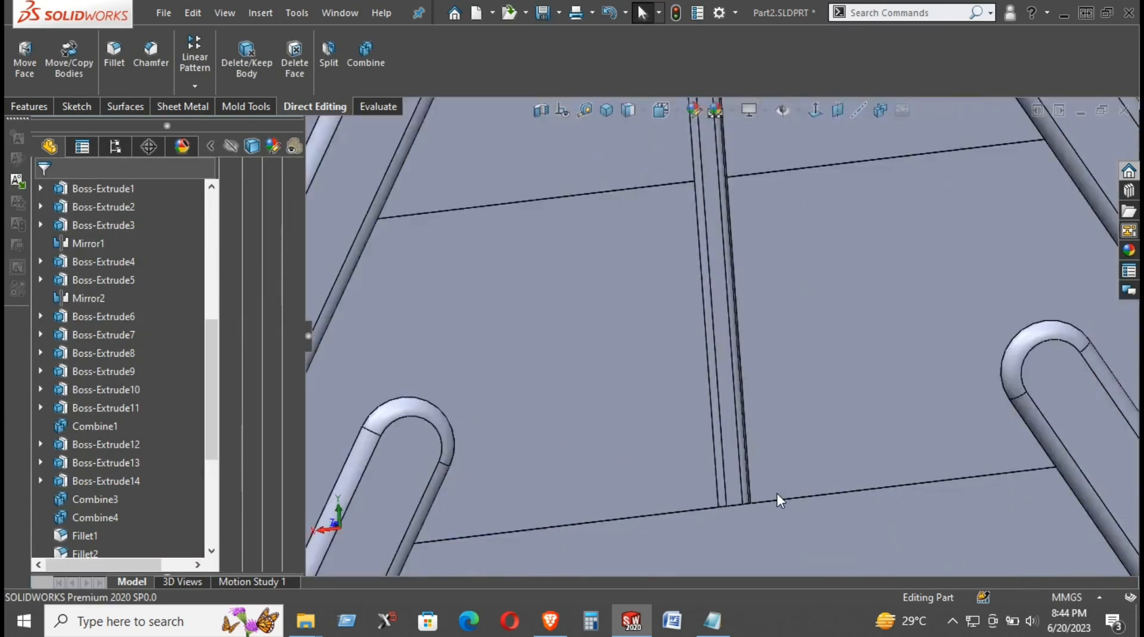
scroll(739, 459, "up", 8)
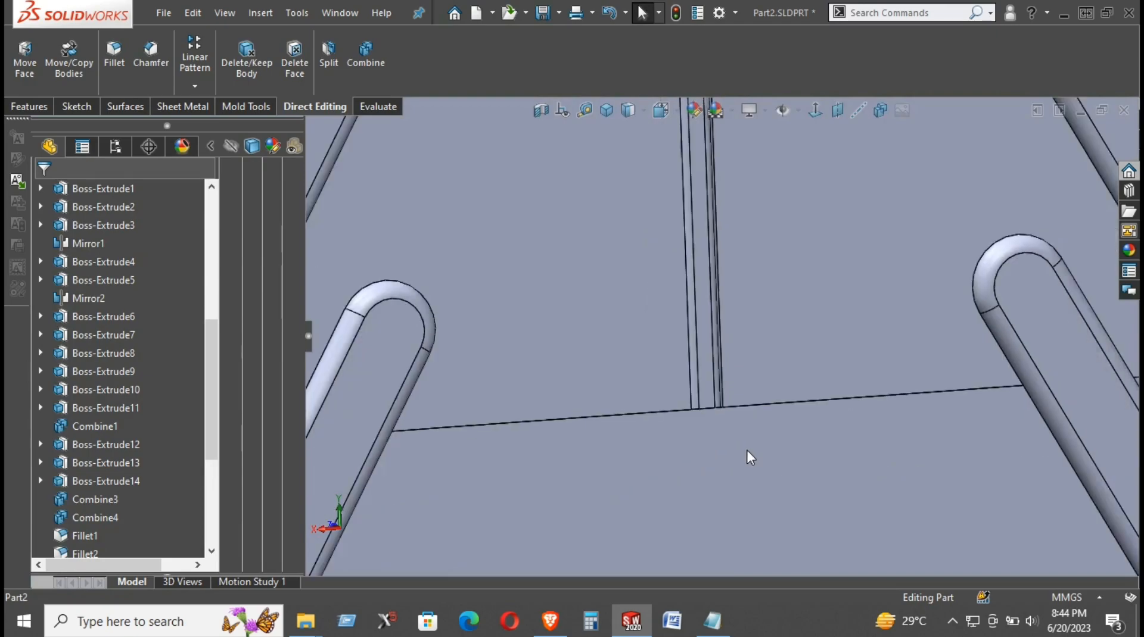
scroll(723, 345, "down", 3)
left_click(722, 352)
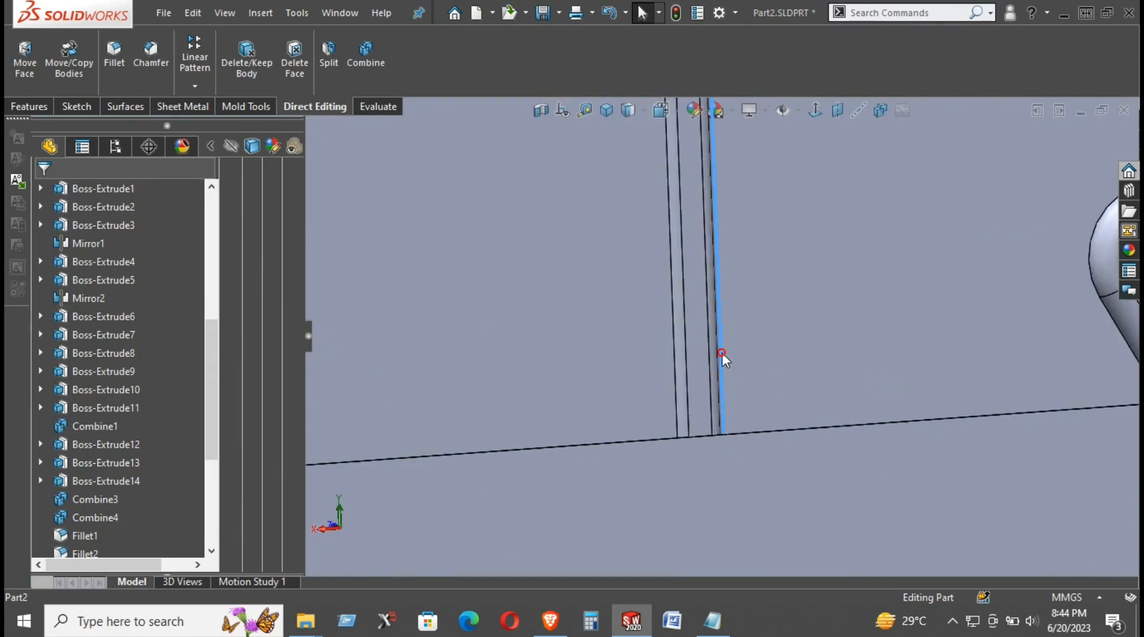
middle_click_drag(831, 310, 712, 341)
left_click(697, 357)
Add the corresponding middle-section upright edge on the opposite side of the toolbox and apply the 0.5 mm fillet
scroll(809, 318, "up", 3)
scroll(855, 317, "up", 5)
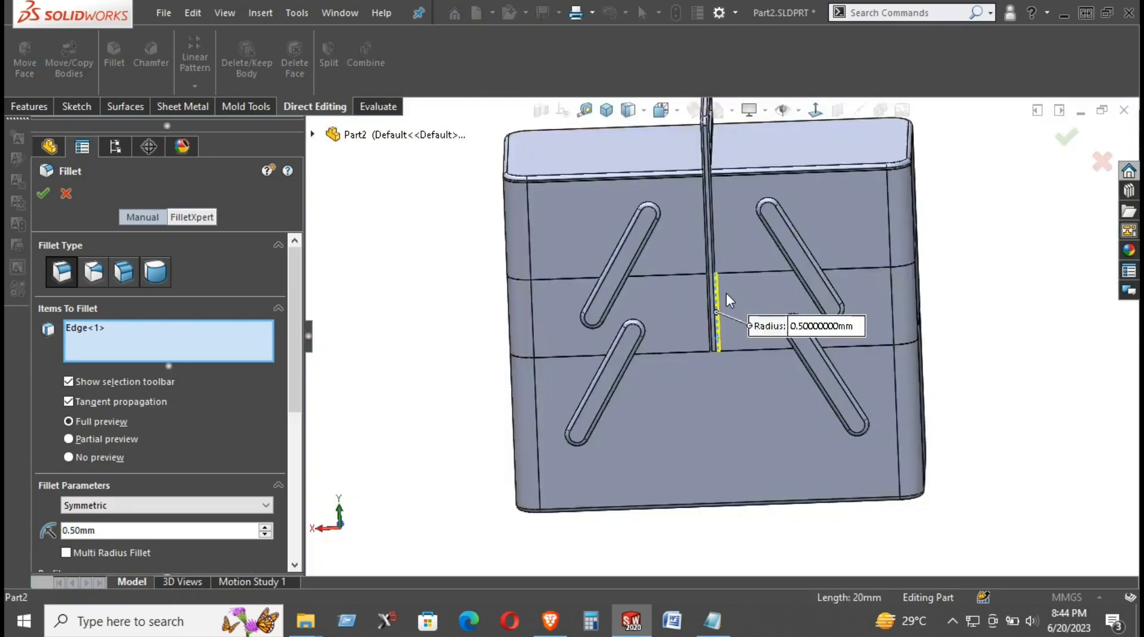
scroll(745, 243, "down", 5)
scroll(784, 355, "up", 5)
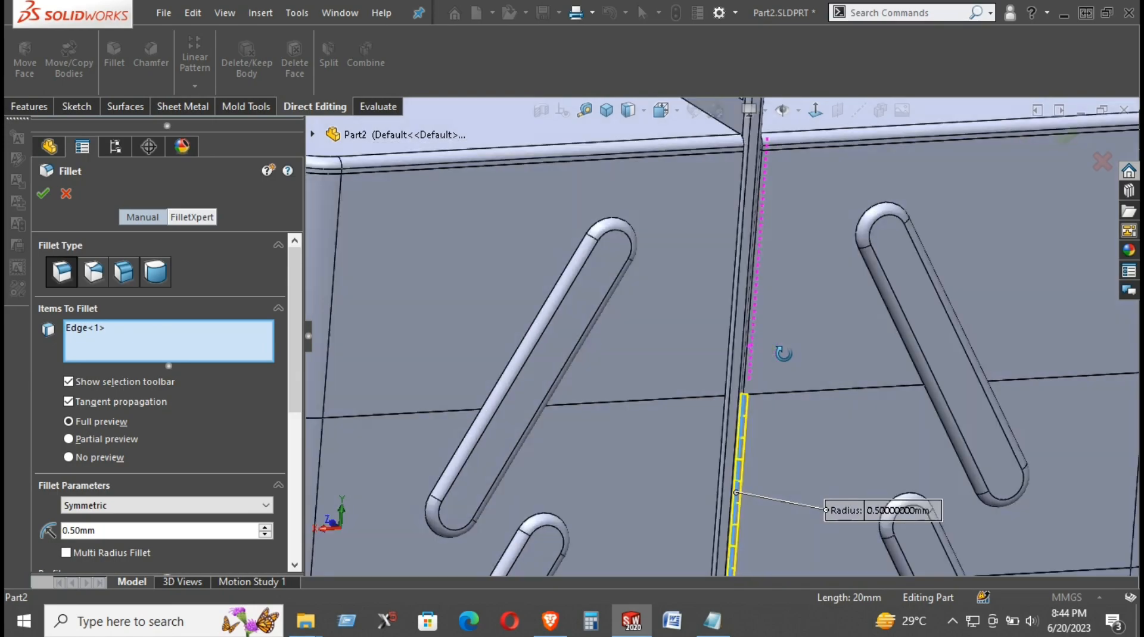
middle_click_drag(788, 363, 490, 297)
scroll(490, 298, "down", 5)
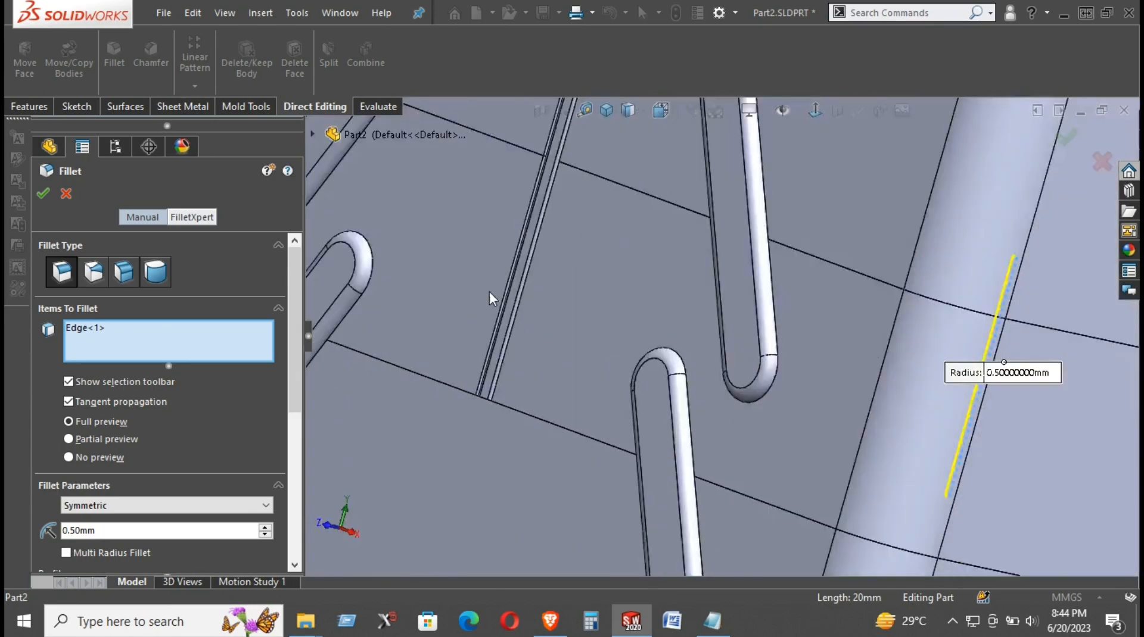
scroll(480, 339, "down", 3)
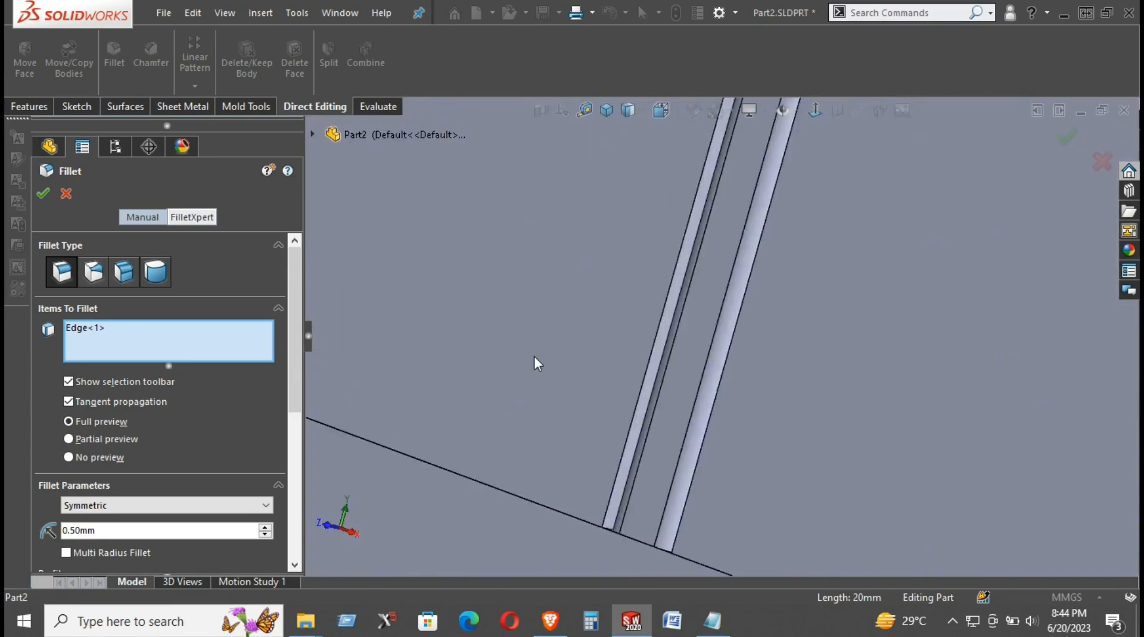
left_click(620, 464)
scroll(596, 376, "up", 5)
middle_click_drag(634, 345, 477, 317)
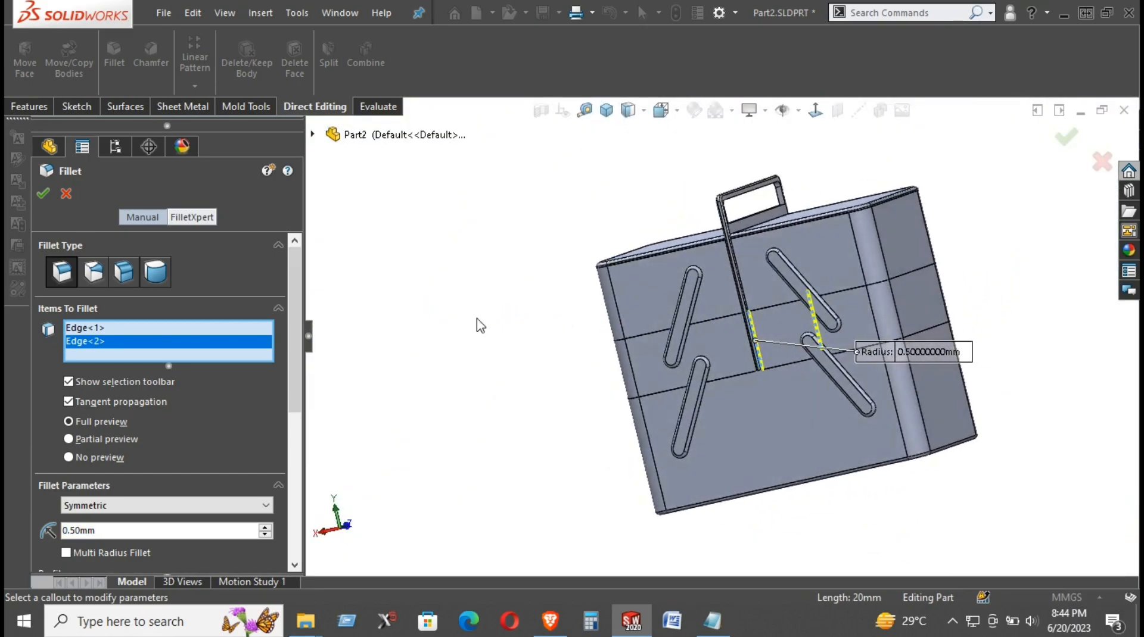
left_click(43, 193)
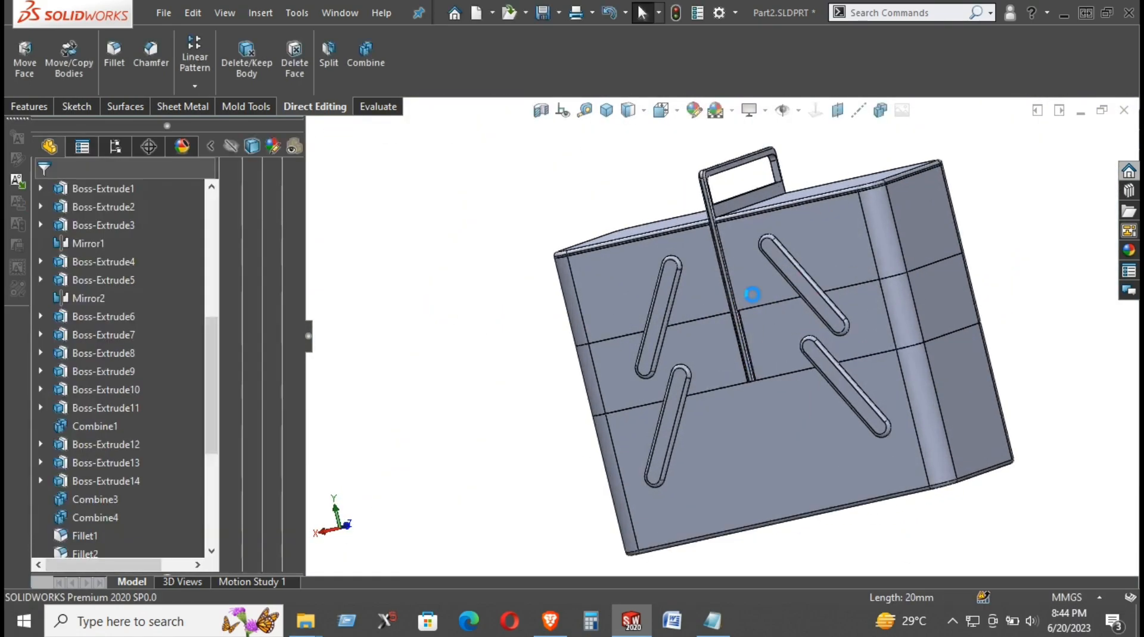
Fillet one handle upright edge along the top section on both sides of the toolbox with a 0.5 mm radius
scroll(739, 291, "down", 3)
middle_click_drag(779, 281, 810, 273)
scroll(799, 262, "down", 7)
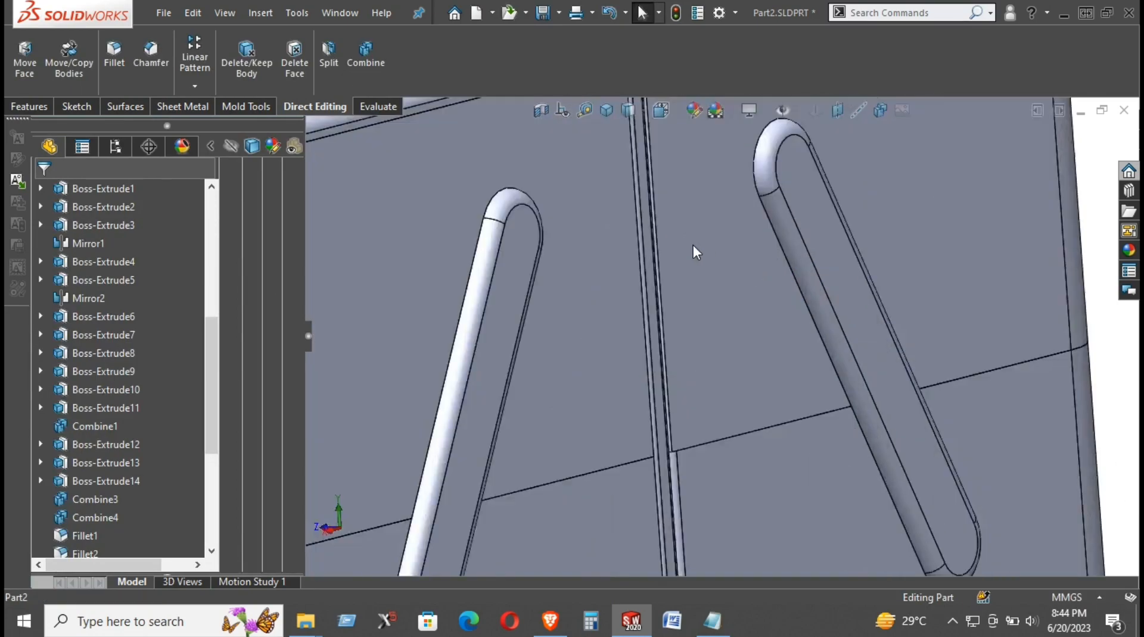
left_click(638, 358)
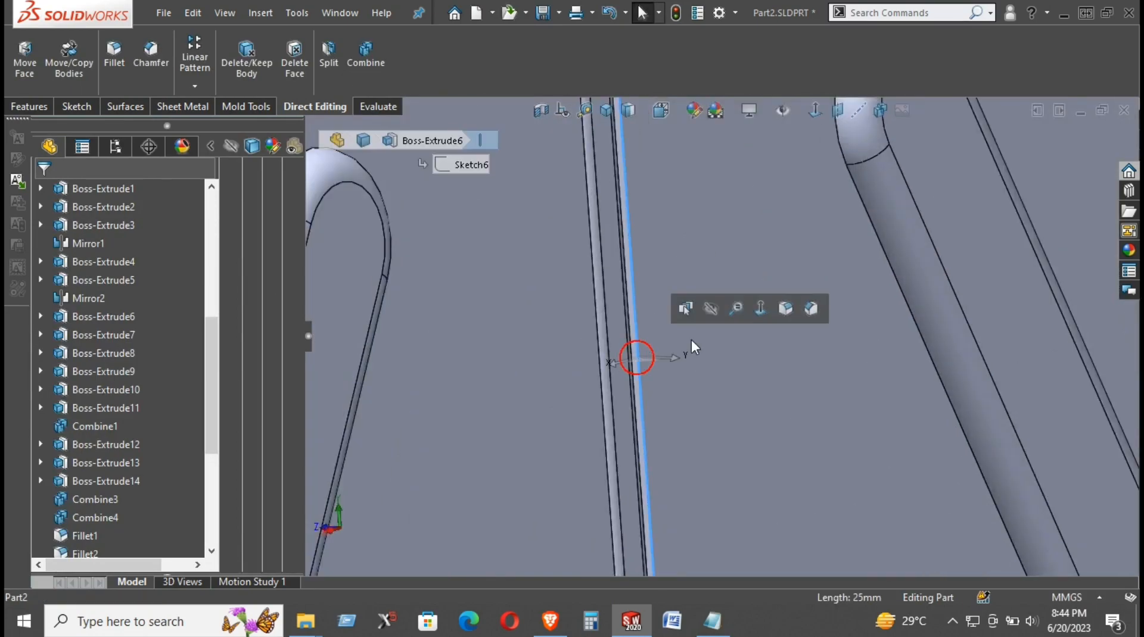
left_click(782, 311)
scroll(656, 292, "up", 2)
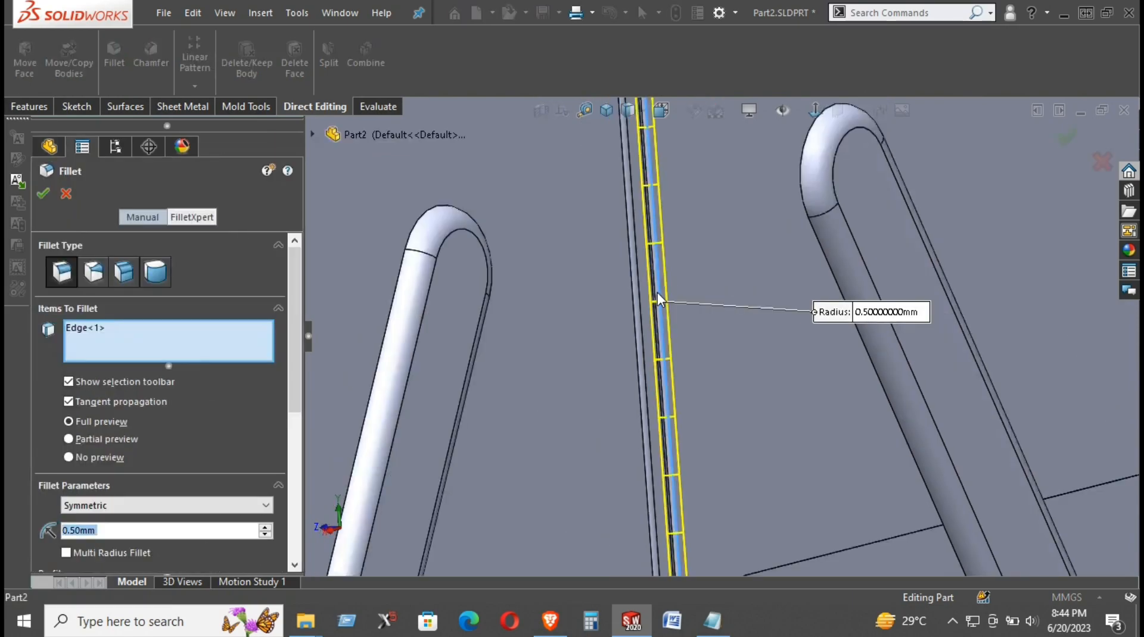
middle_click_drag(657, 292, 786, 311)
scroll(744, 321, "up", 1)
scroll(571, 331, "down", 2)
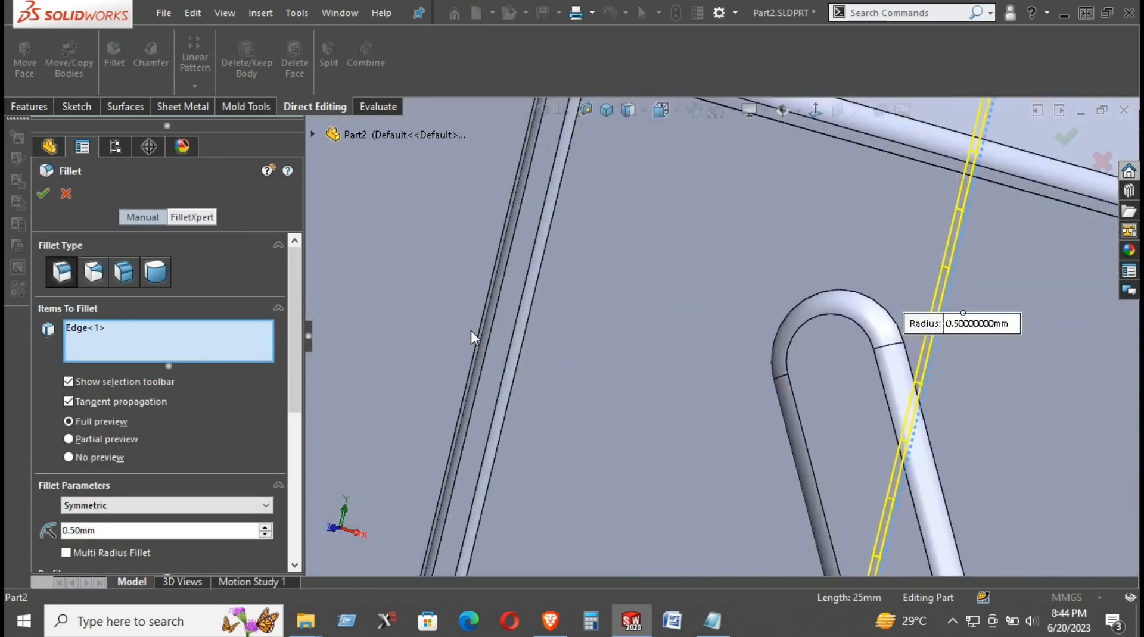
left_click(481, 328)
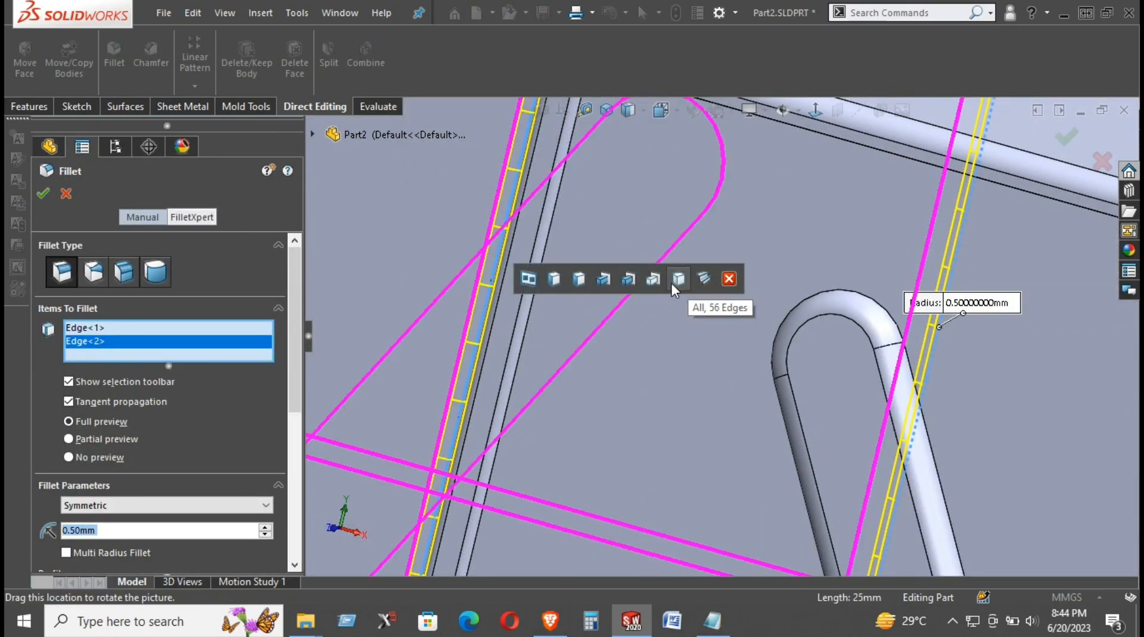
scroll(725, 355, "up", 2)
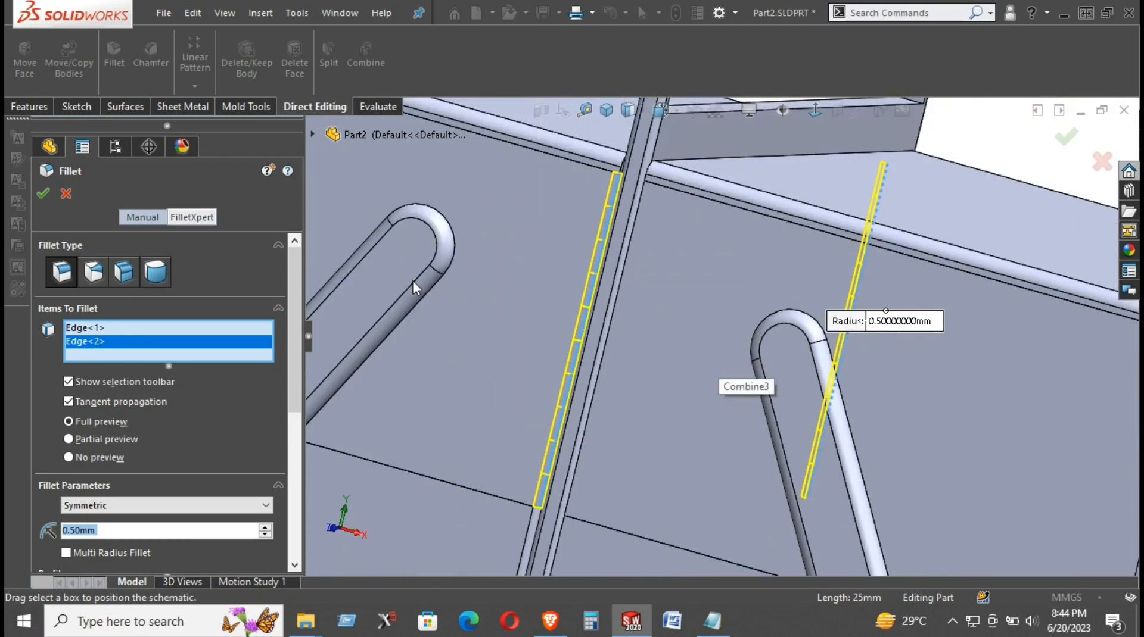
left_click(44, 195)
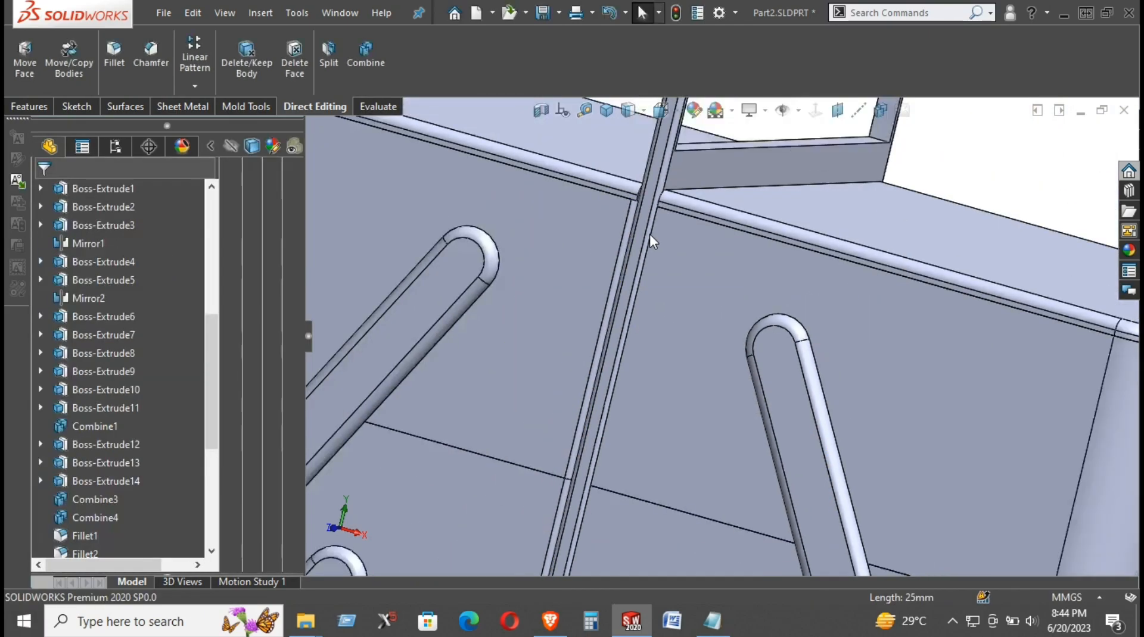
Start a 0.5 mm fillet on the remaining sharp edge of the handle upright along the top section
scroll(668, 292, "up", 3)
scroll(679, 375, "down", 3)
scroll(672, 405, "up", 4)
scroll(690, 363, "down", 8)
middle_click_drag(723, 358, 743, 371)
scroll(748, 355, "up", 5)
scroll(756, 257, "down", 5)
middle_click_drag(756, 258, 759, 235)
scroll(864, 368, "down", 5)
scroll(864, 368, "down", 3)
middle_click_drag(857, 367, 826, 341)
scroll(731, 338, "down", 3)
middle_click_drag(730, 333, 763, 259)
left_click(705, 256)
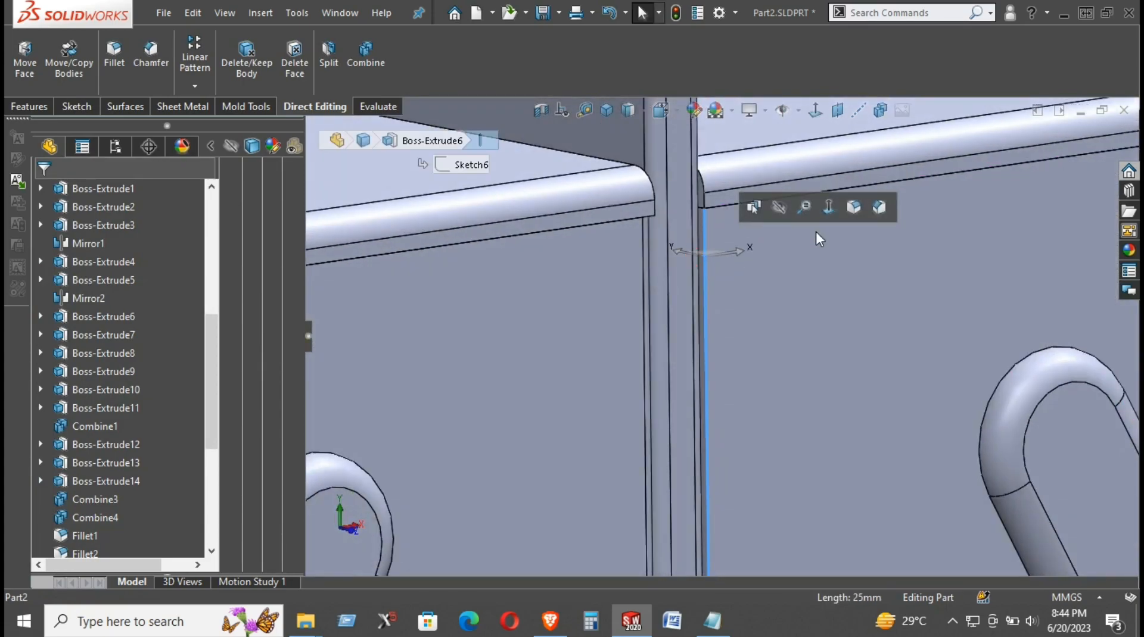
left_click(807, 261)
Add the remaining top-section upright edge on the other side of the toolbox and apply the 0.5 mm fillet
scroll(776, 274, "up", 6)
scroll(735, 419, "down", 5)
middle_click_drag(685, 394, 857, 334)
scroll(857, 335, "up", 5)
scroll(541, 316, "down", 4)
scroll(678, 246, "down", 3)
scroll(592, 280, "down", 2)
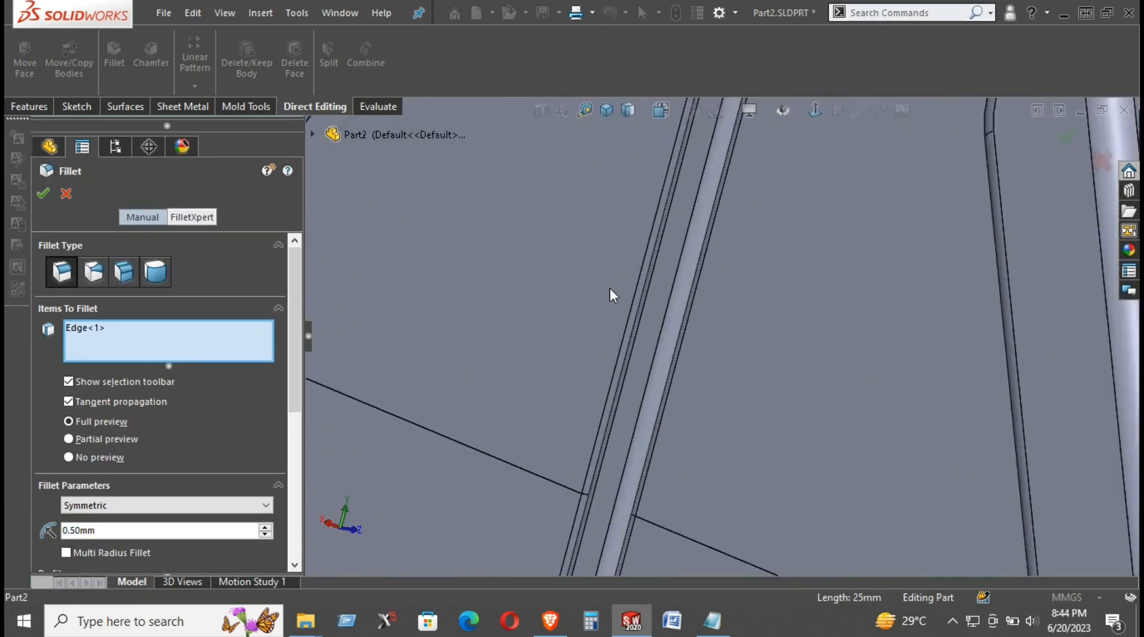
left_click(632, 315)
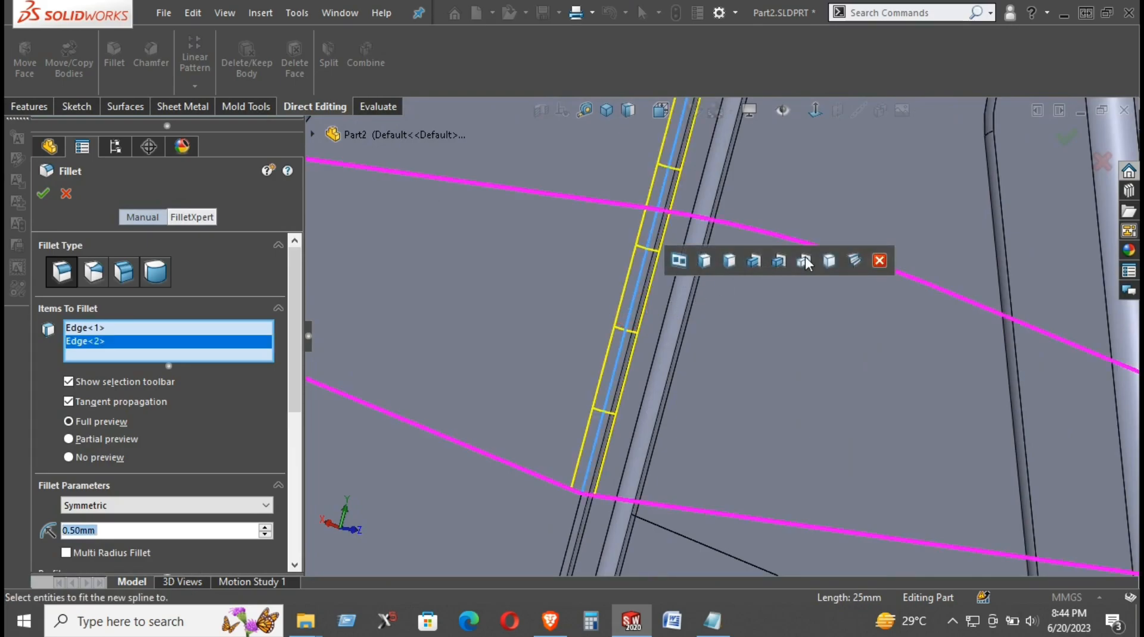
left_click(37, 194)
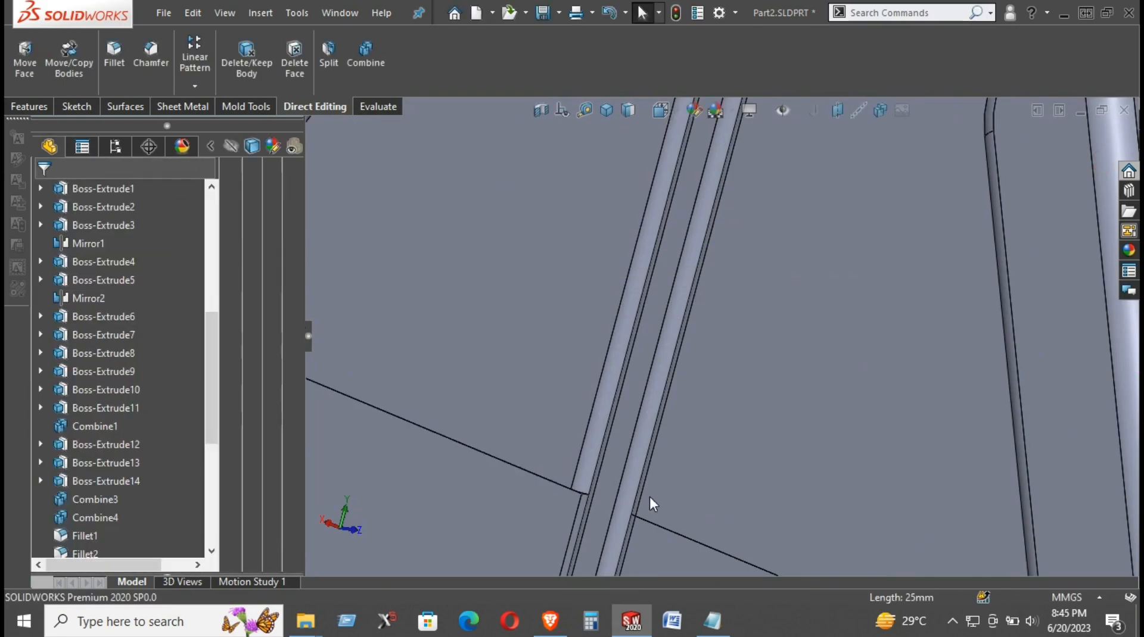
Fillet the remaining handle upright edges along the middle section on both sides of the toolbox with a 0.5 mm radius
left_click(574, 519)
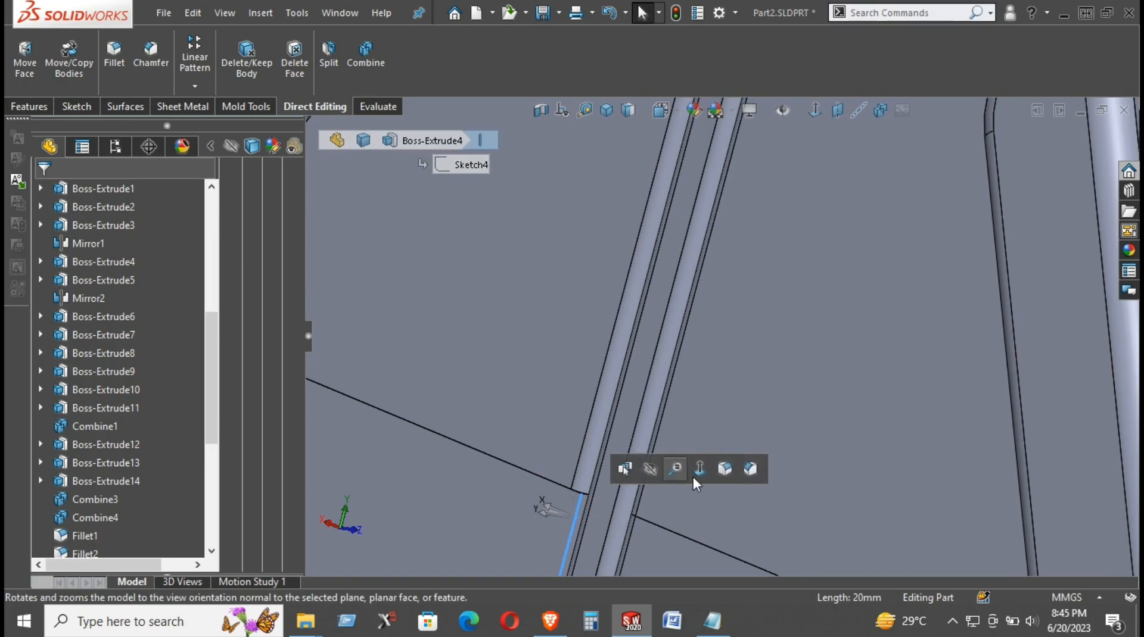
key("Return")
scroll(721, 473, "up", 5)
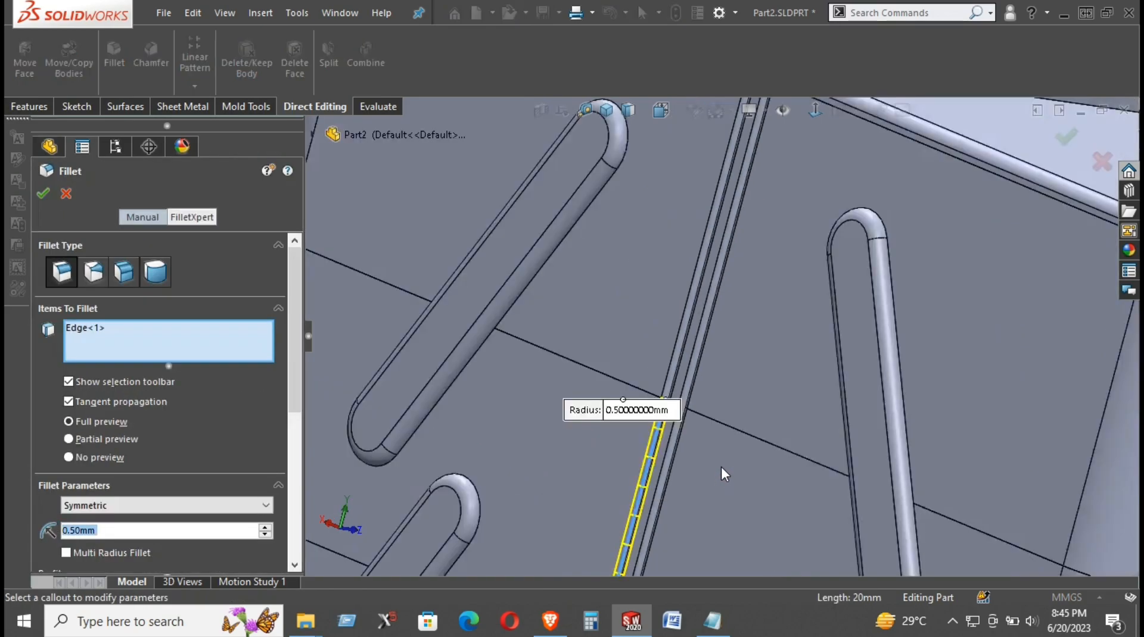
scroll(887, 436, "down", 5)
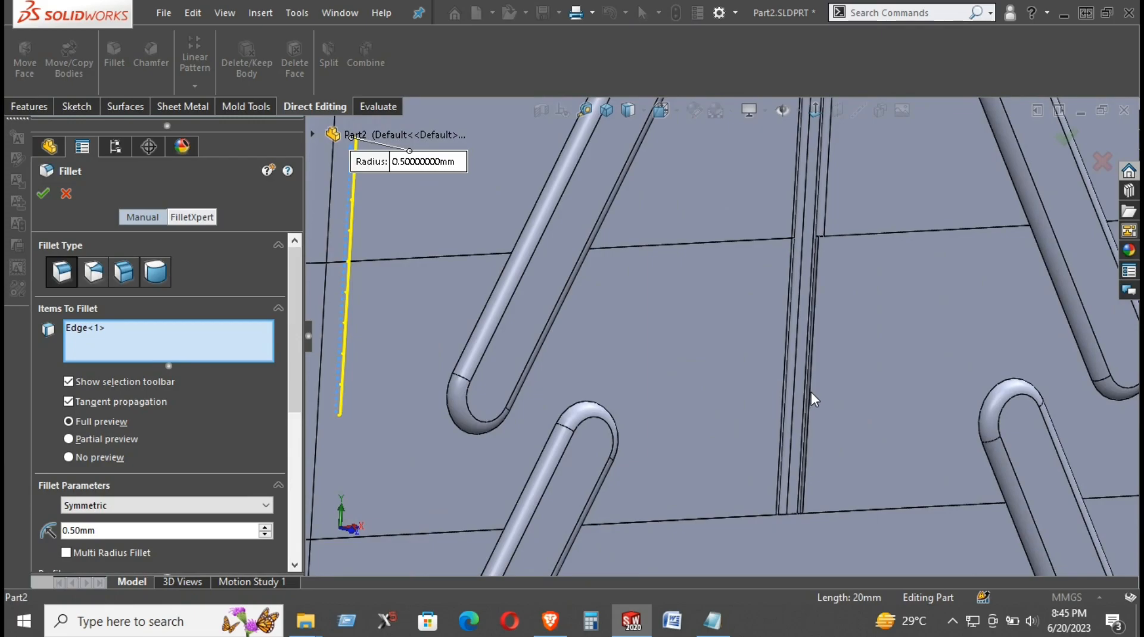
left_click(811, 393)
left_click(42, 193)
scroll(691, 391, "up", 5)
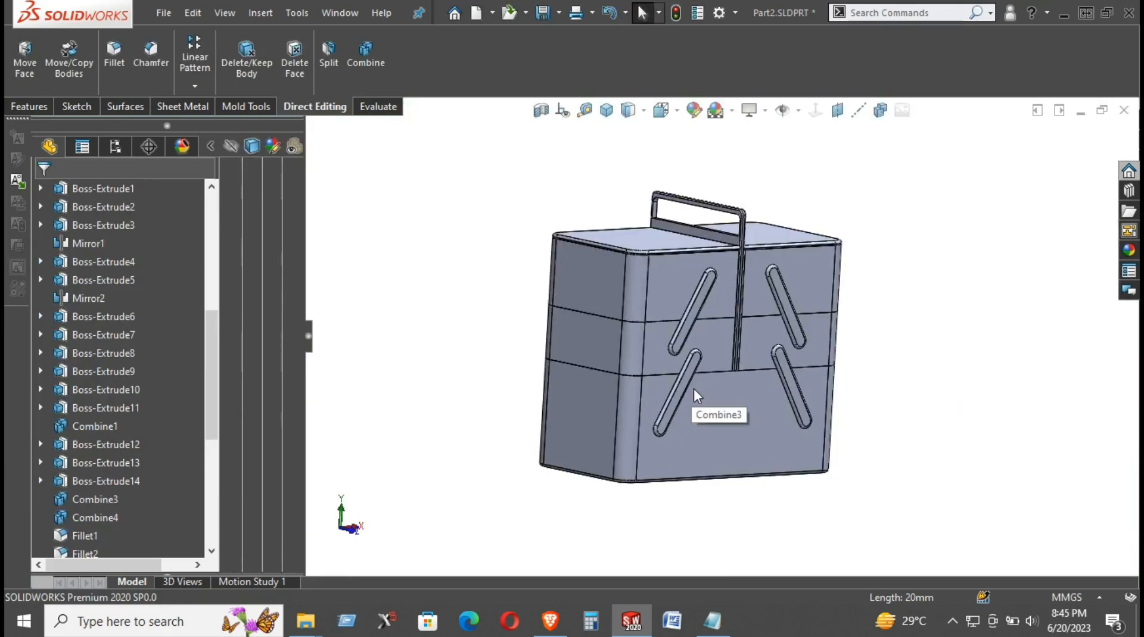
scroll(702, 357, "down", 3)
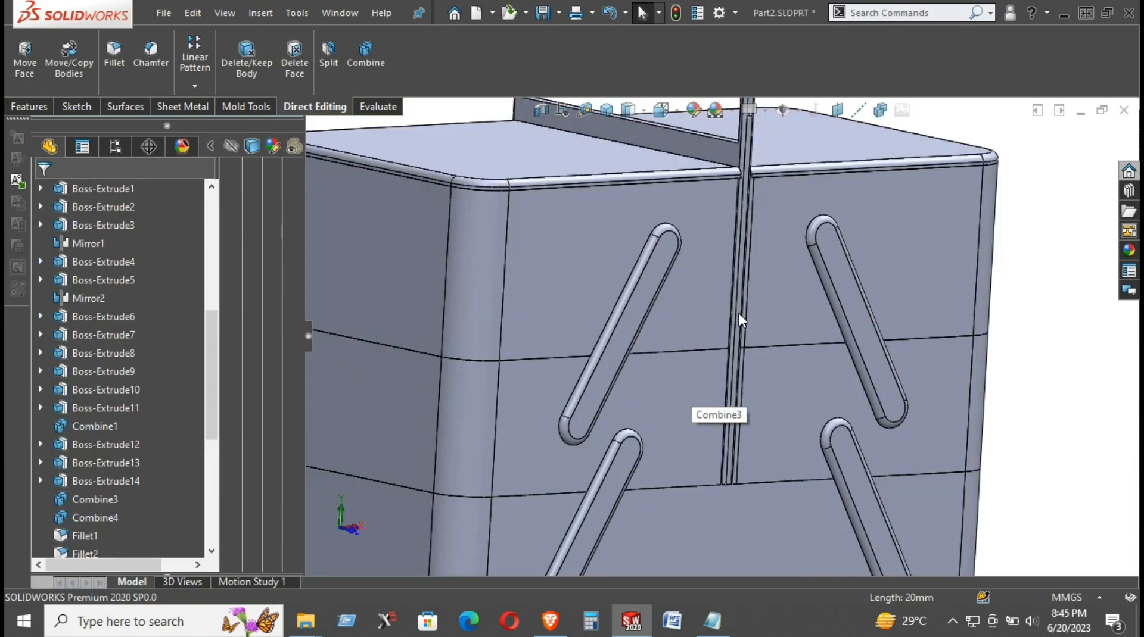
Open a new sketch on the flat front face of the upper-left link arm
scroll(738, 313, "up", 2)
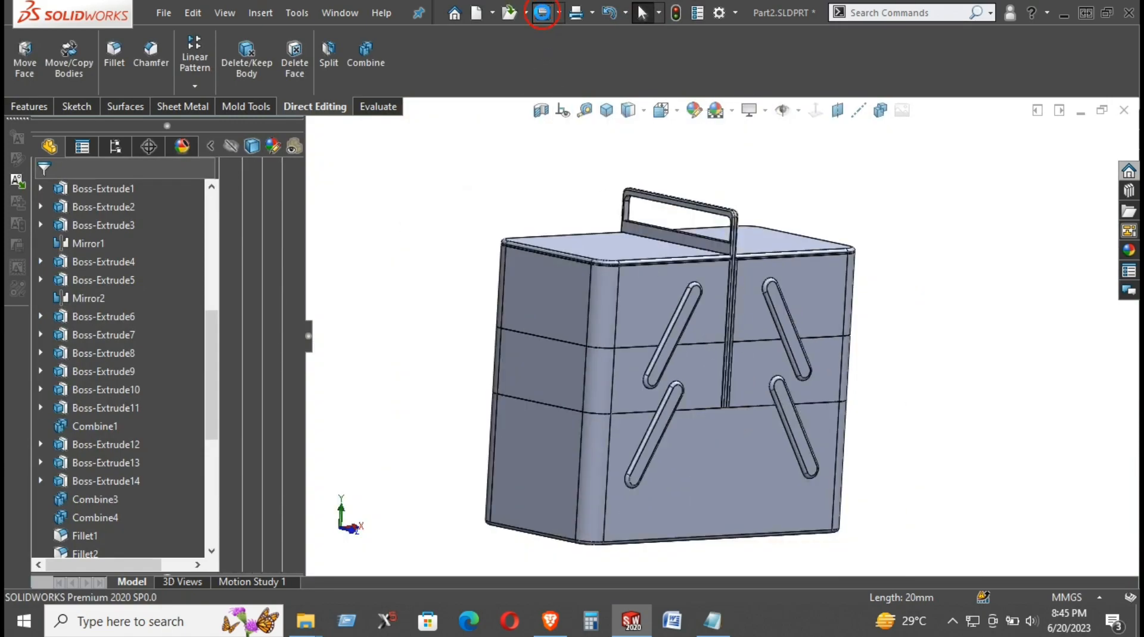
scroll(782, 344, "down", 2)
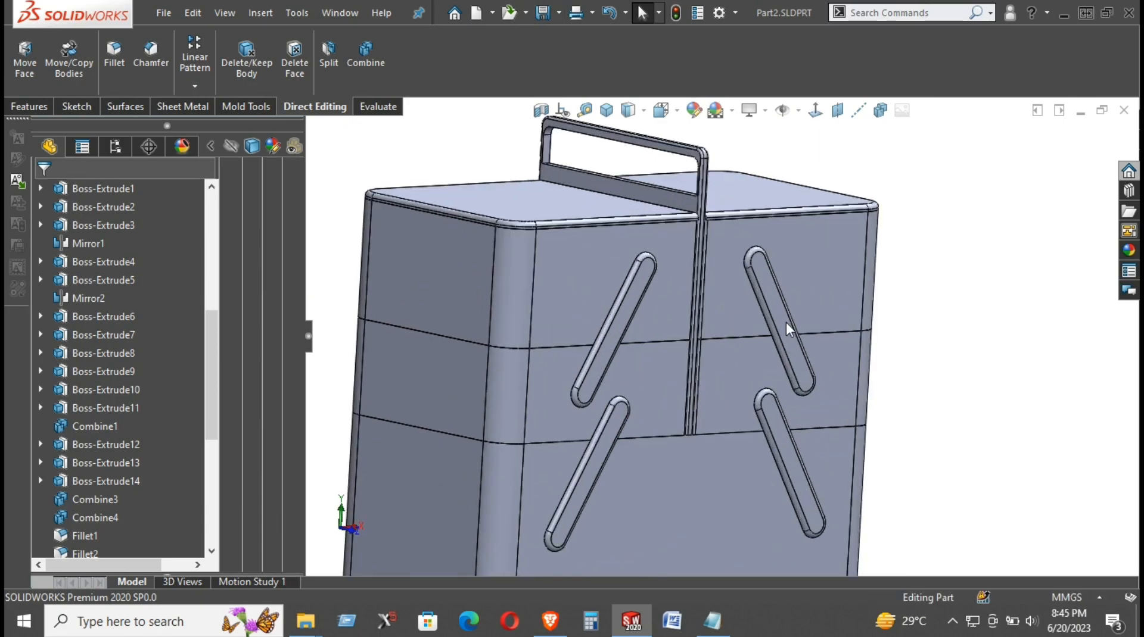
scroll(785, 323, "up", 3)
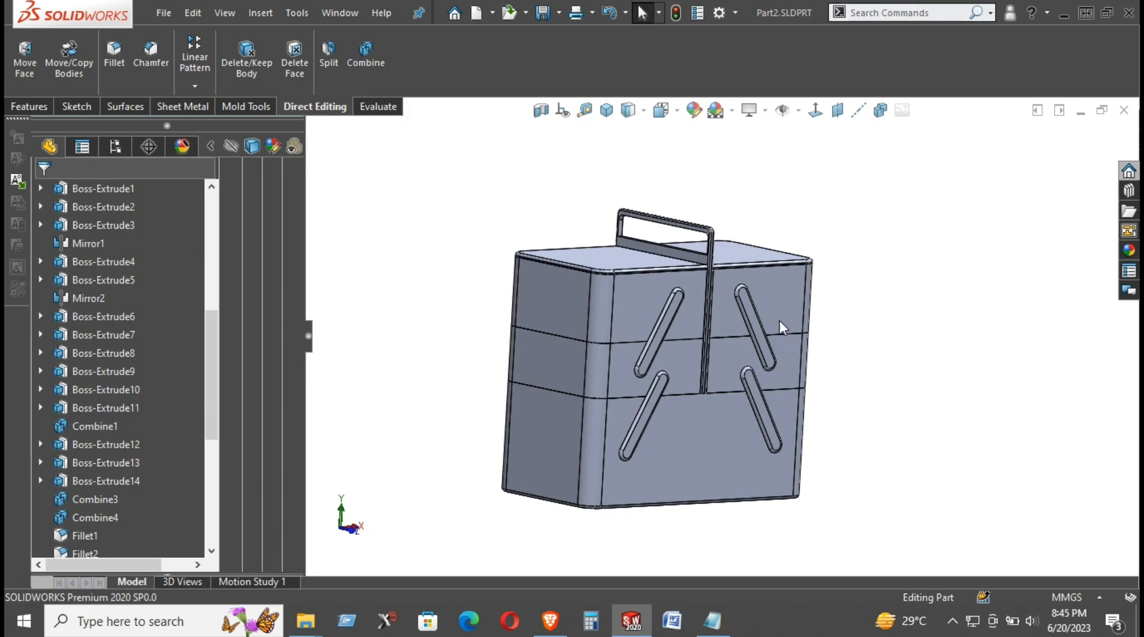
scroll(670, 271, "down", 4)
middle_click_drag(679, 418, 698, 355)
left_click(698, 355)
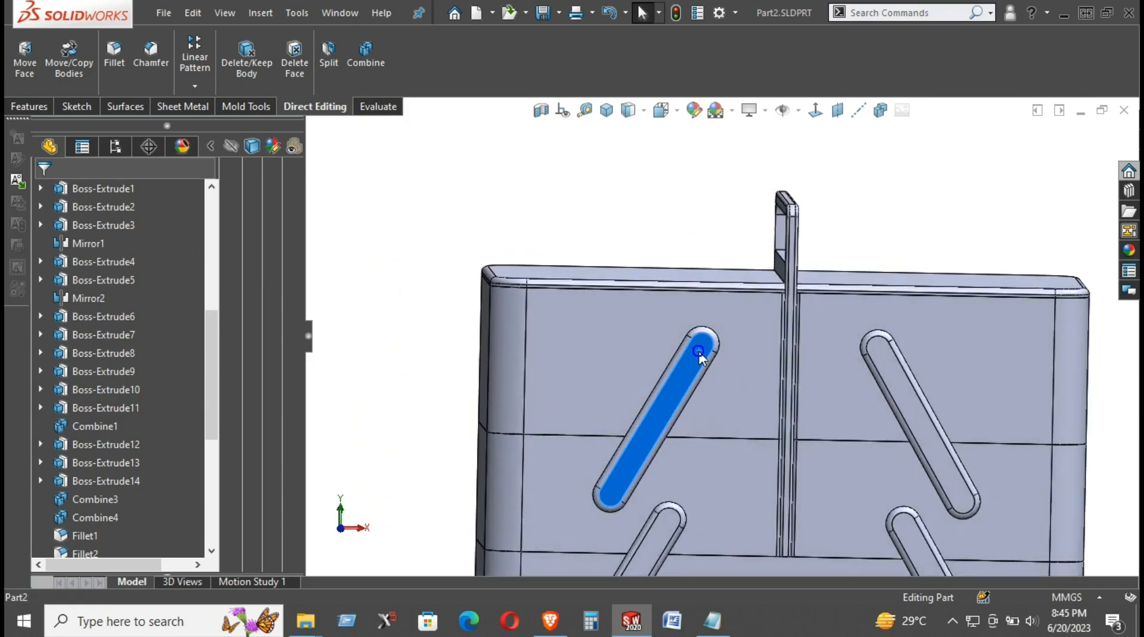
right_click(698, 355)
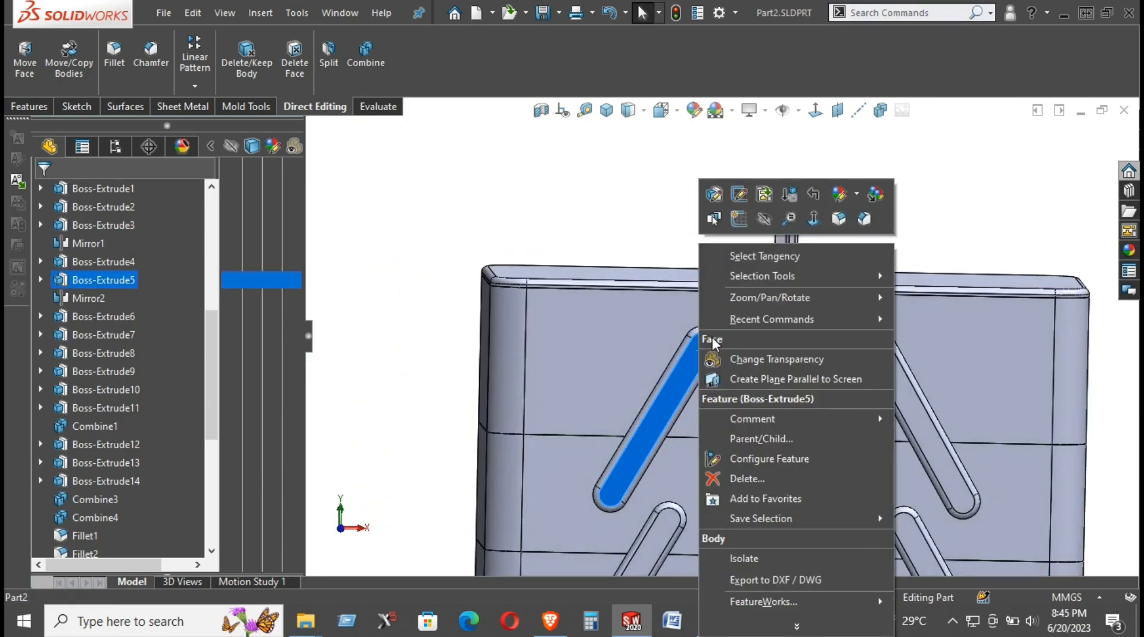
left_click(738, 219)
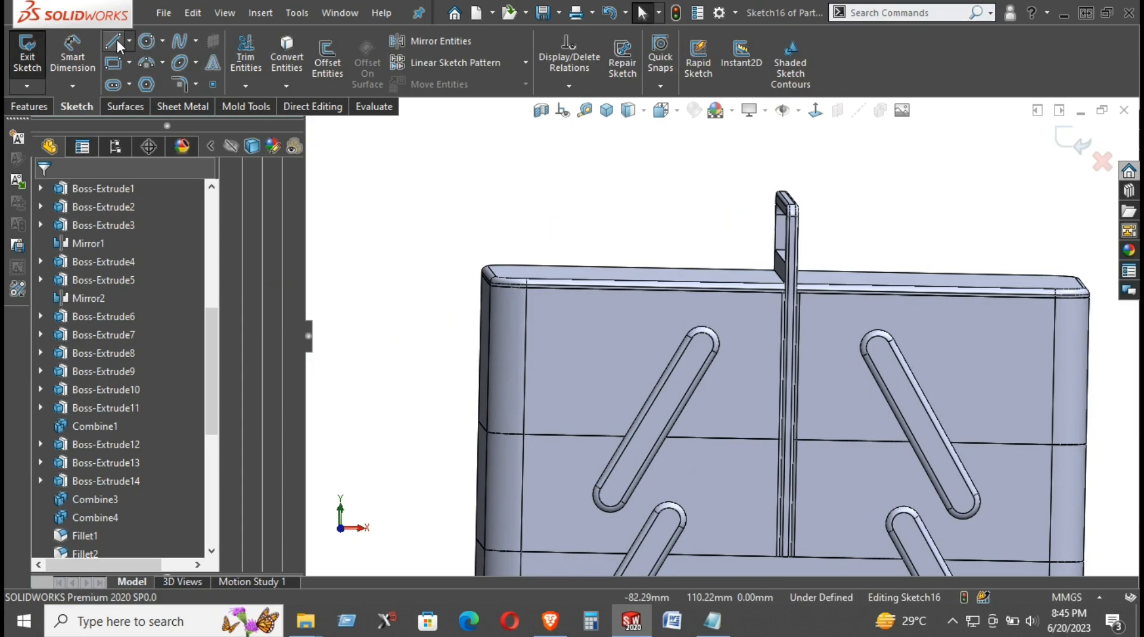
Sketch small circles, the first about 1 mm in radius, centred on the rounded top ends of the two upper link arms
left_click(146, 41)
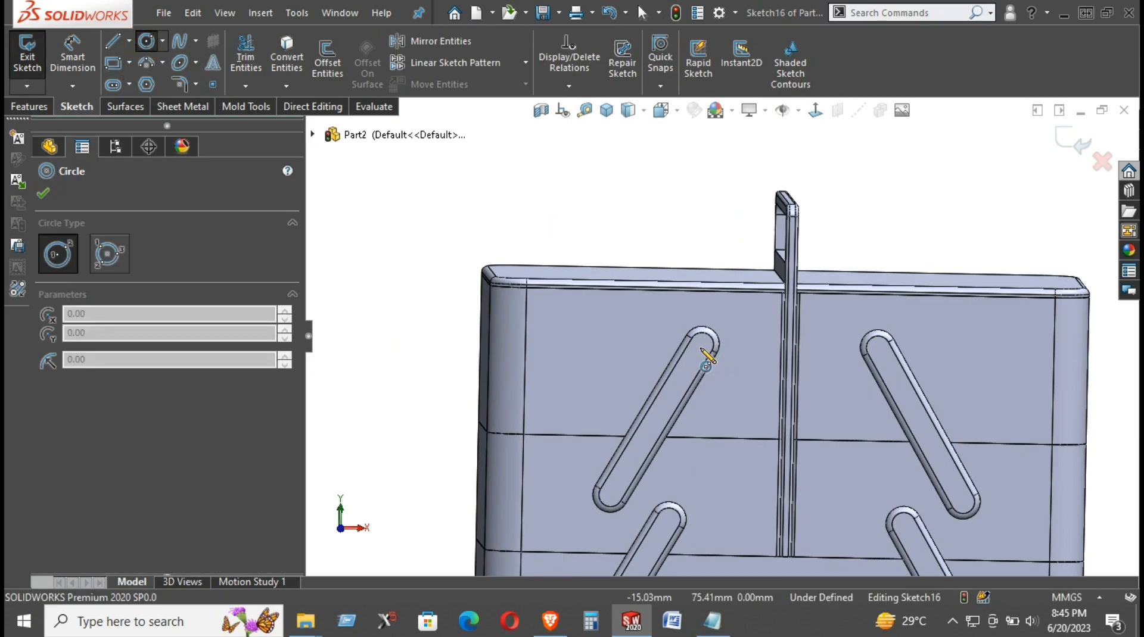
left_click(702, 345)
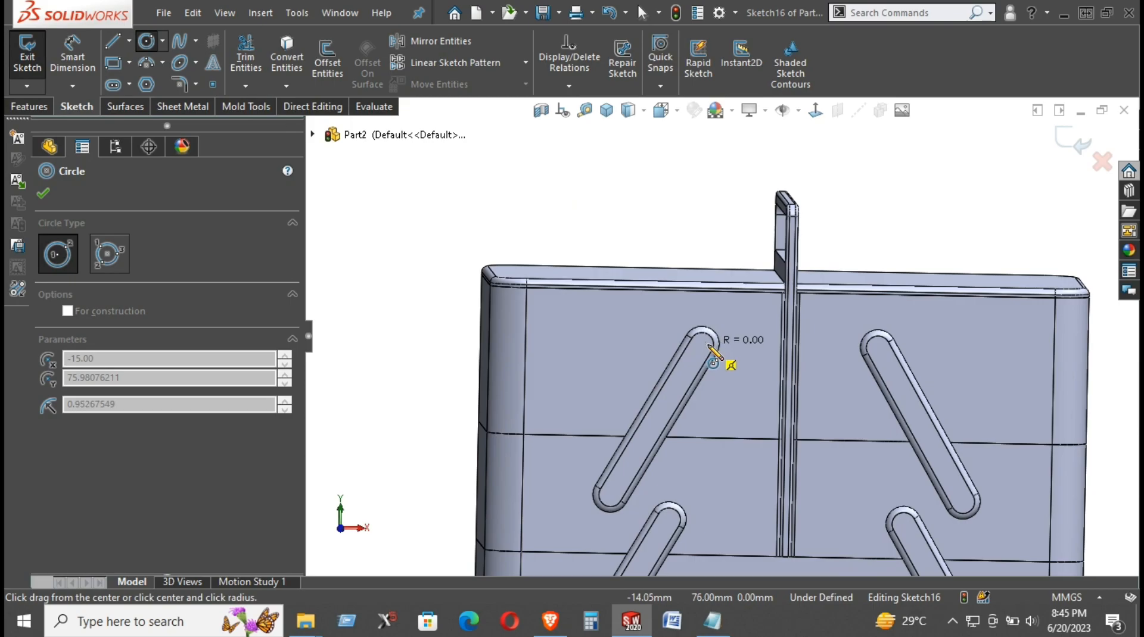
scroll(715, 352, "down", 2)
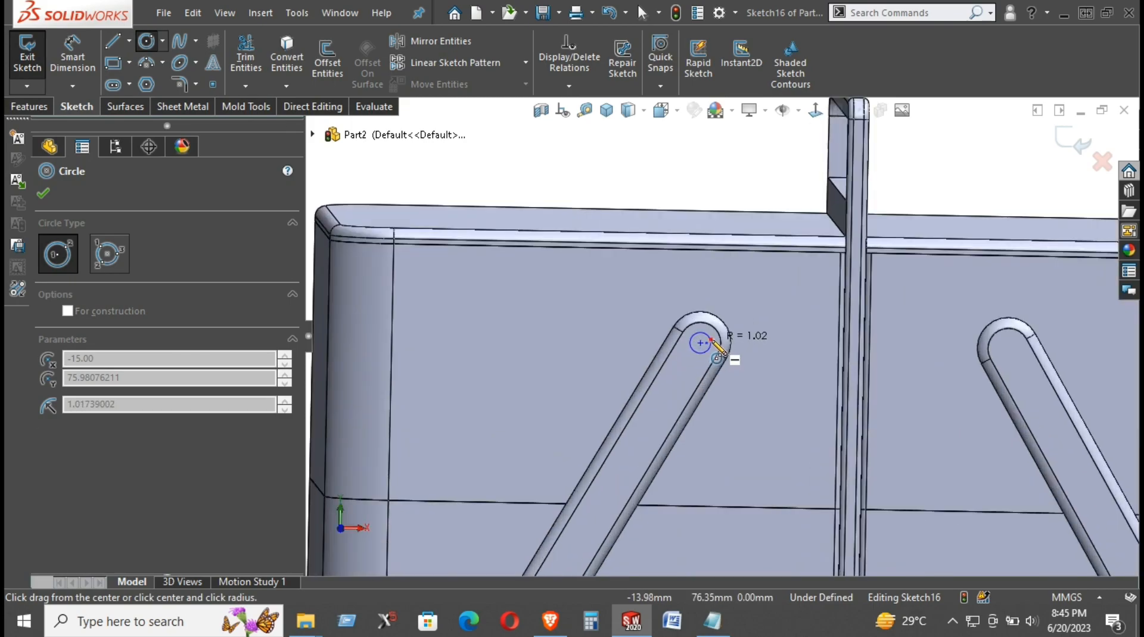
left_click(717, 348)
right_click(756, 300)
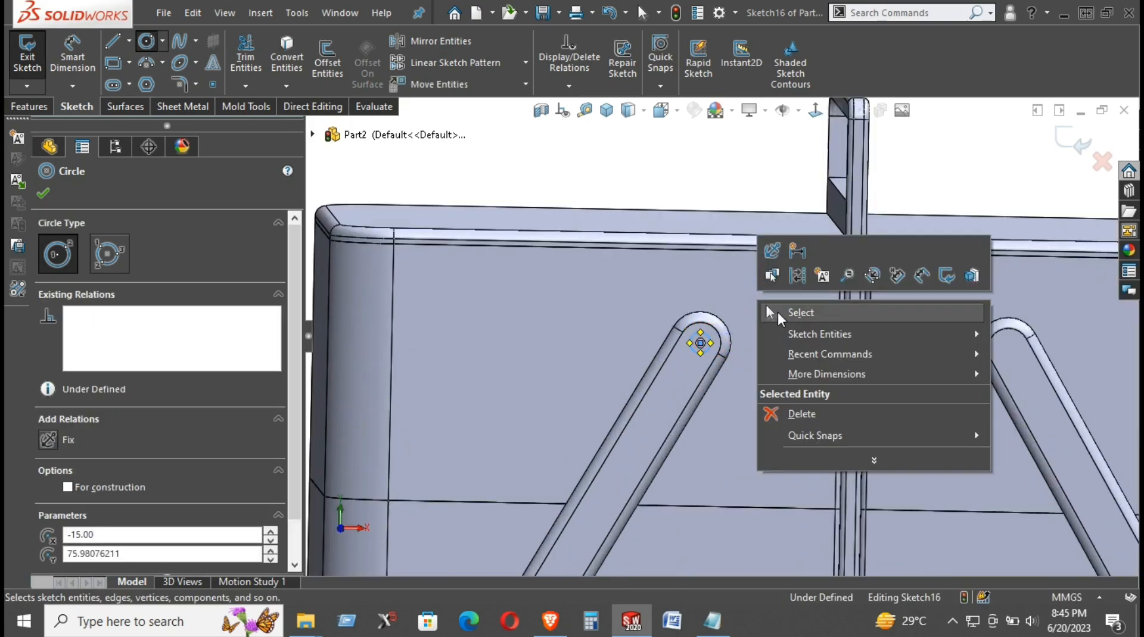
left_click(779, 313)
left_click(146, 41)
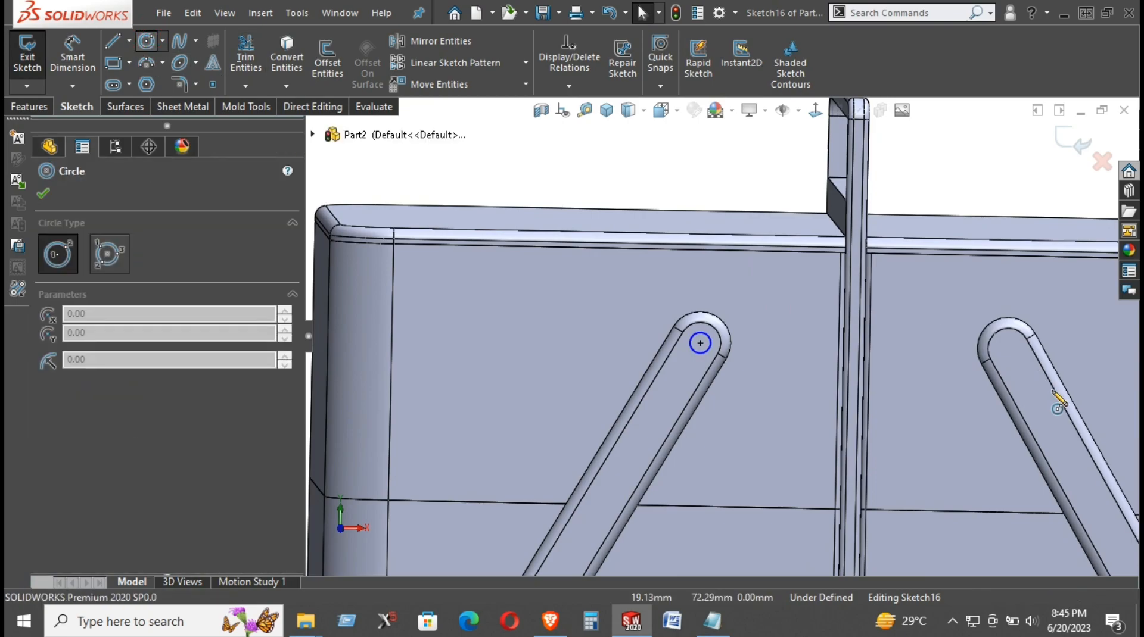
left_click(1007, 349)
left_click(1017, 354)
scroll(723, 340, "up", 3)
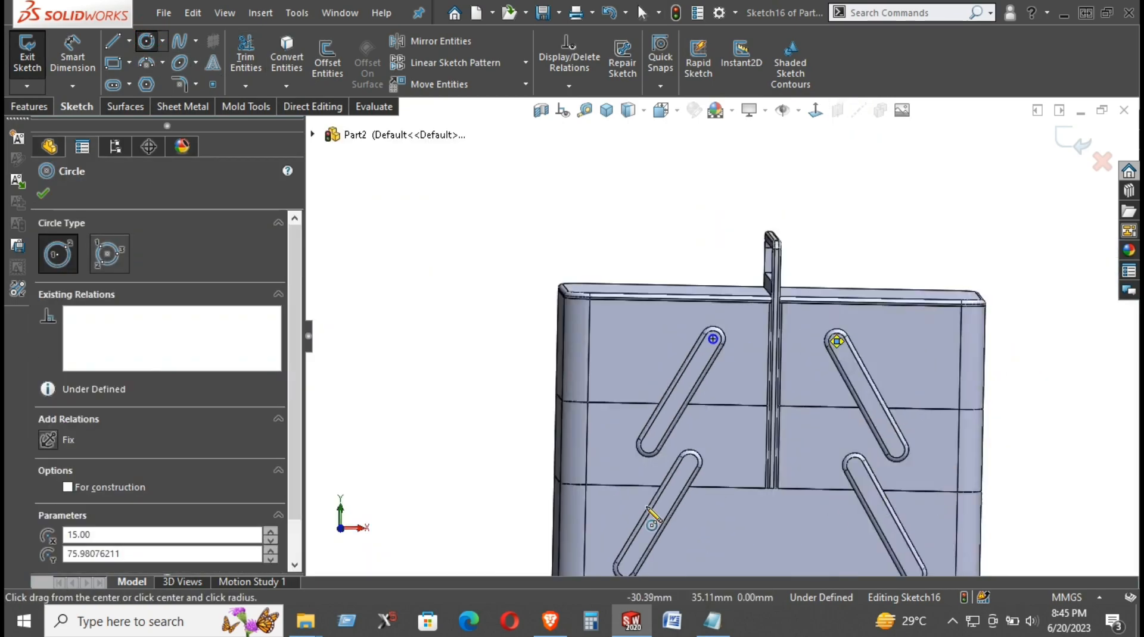
Sketch small circles centred on the lower-left link arm's top end and the upper-left link arm's bottom end
scroll(801, 453, "down", 5)
left_click(785, 436)
left_click(792, 439)
left_click(699, 400)
left_click(715, 411)
scroll(722, 337, "up", 3)
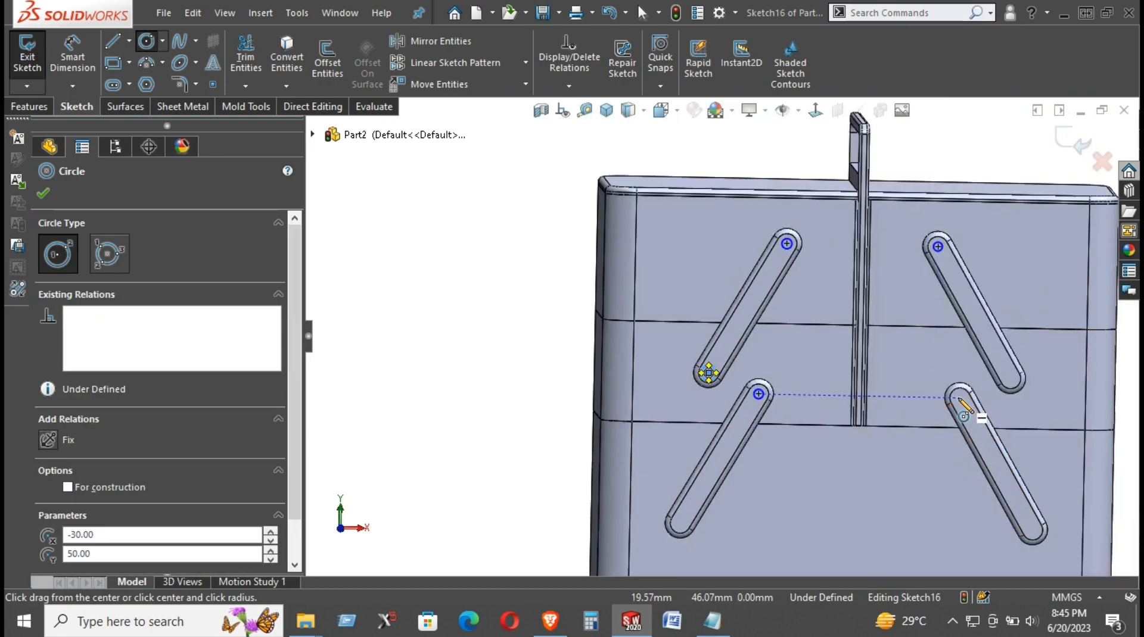
Sketch small circles centred on the top and bottom rounded ends of the lower-right link arm
left_click(959, 397)
left_click(969, 401)
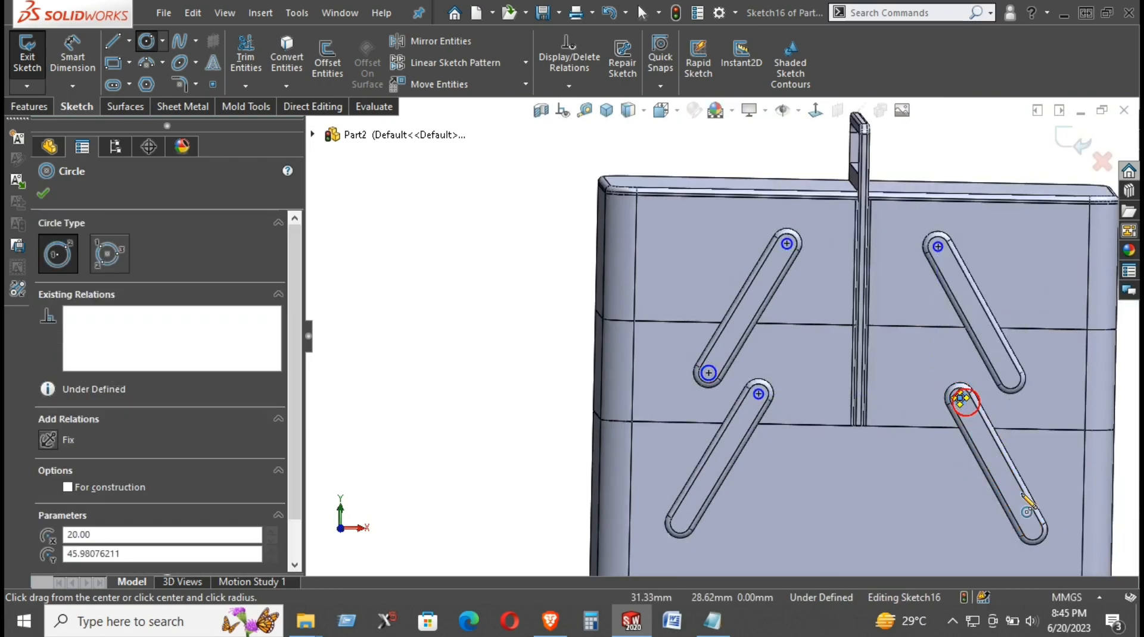
left_click(1033, 531)
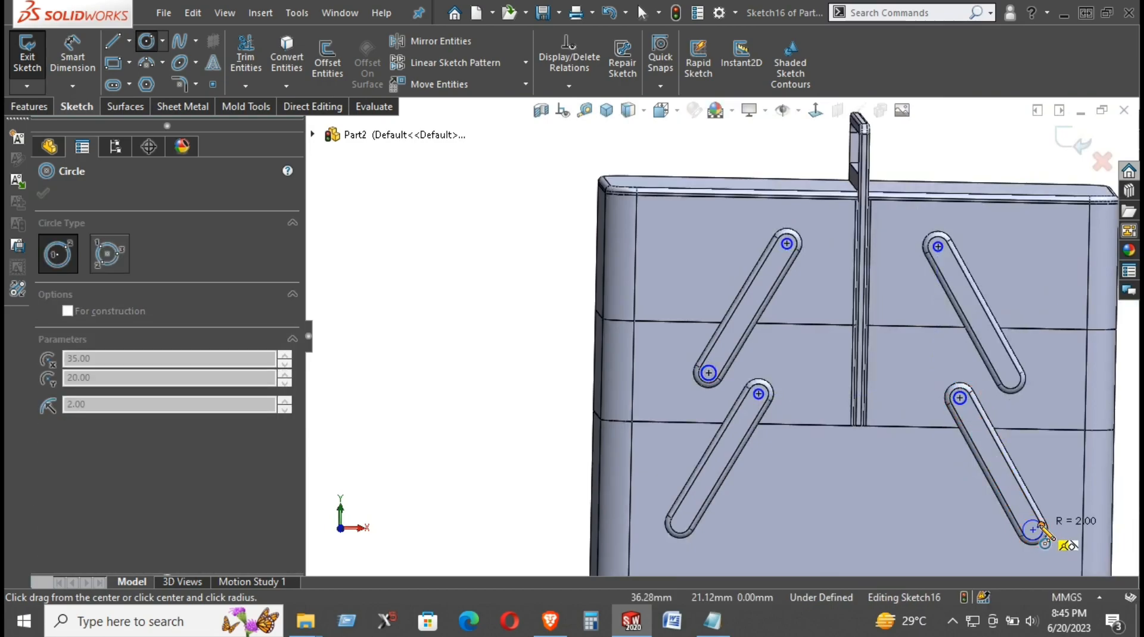
scroll(1033, 530, "down", 5)
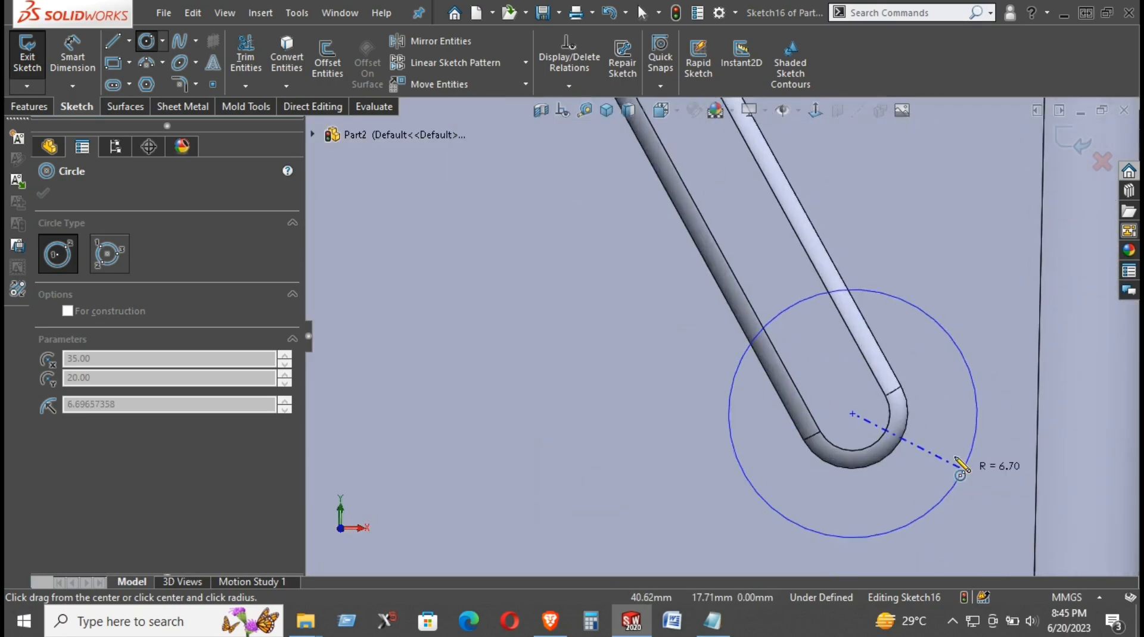
left_click(874, 416)
scroll(873, 416, "up", 5)
Sketch a circle about 2.3 mm in diameter centred on the bottom end of the lower-left link arm
scroll(571, 416, "down", 5)
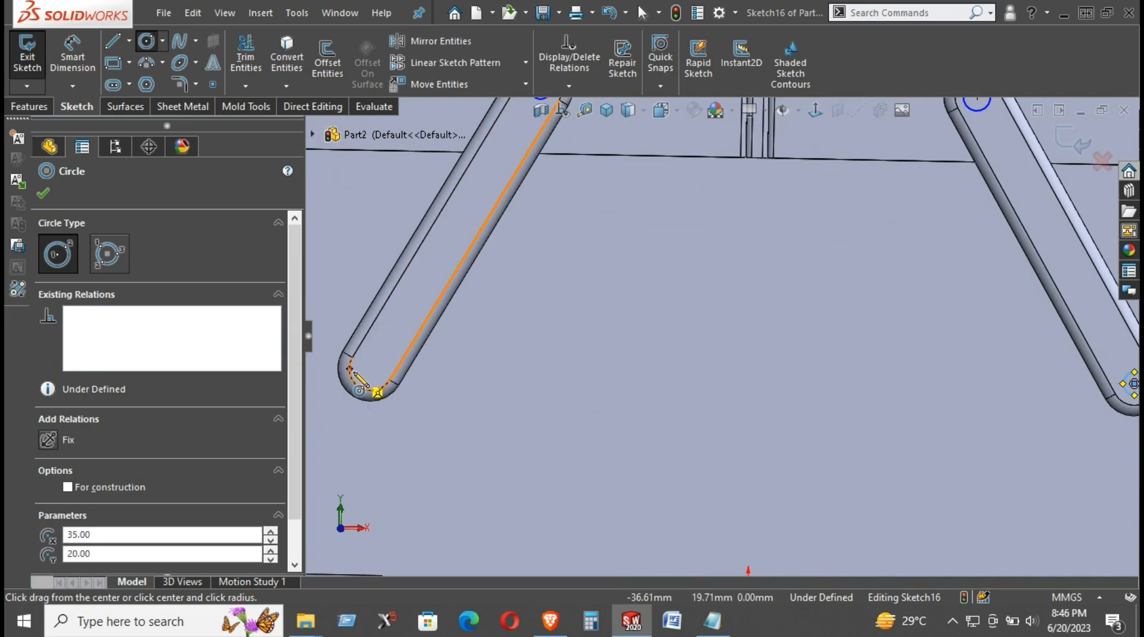
left_click(371, 369)
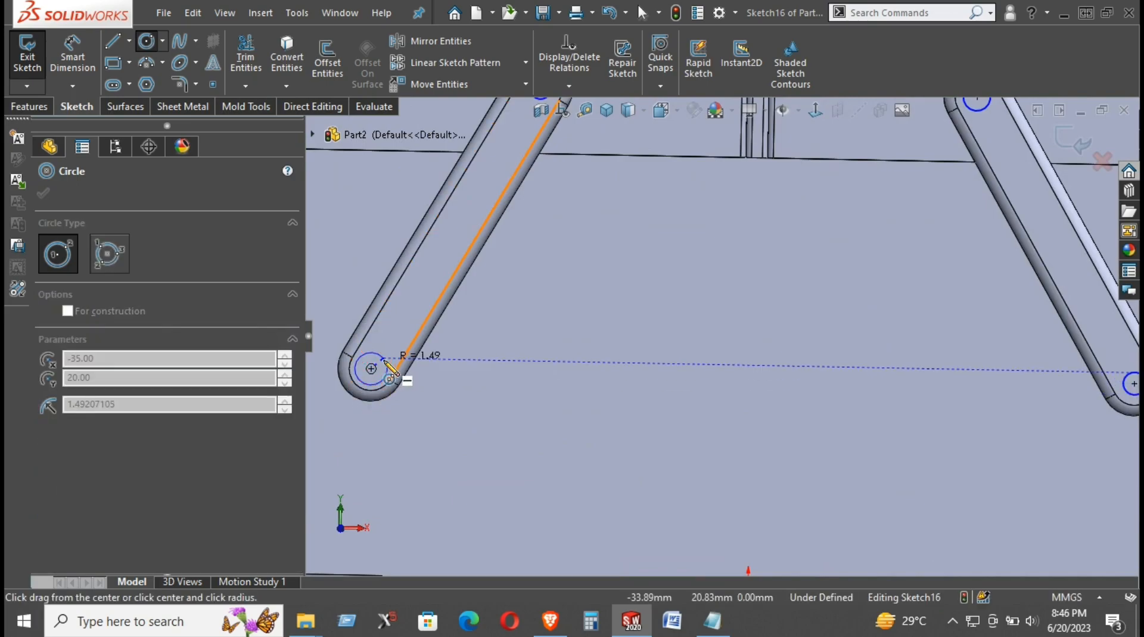
left_click(378, 364)
Dimension the diameter of the circle at the lower-left link arm's bottom end as 1 mm
right_click_drag(497, 363, 496, 319)
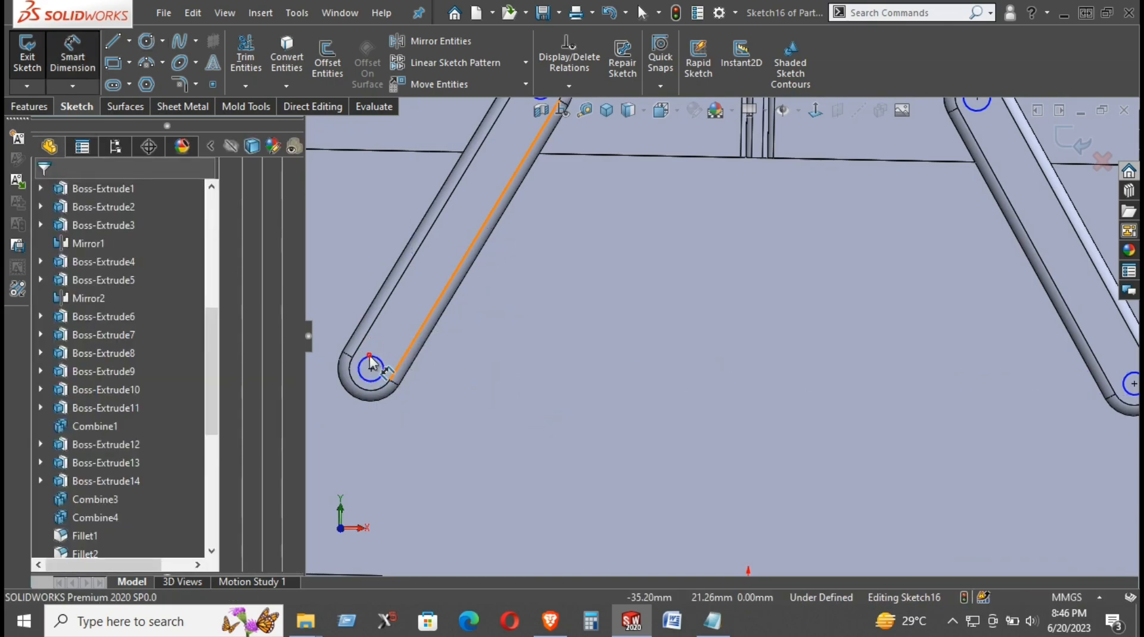
left_click(370, 362)
left_click(548, 349)
type("1")
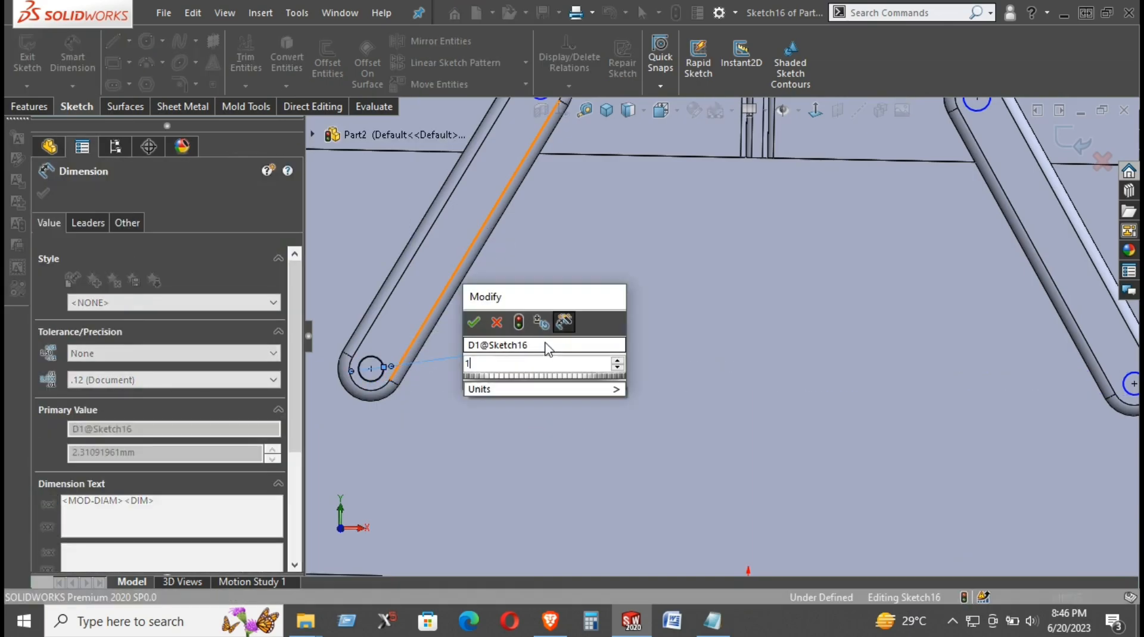
key("Return")
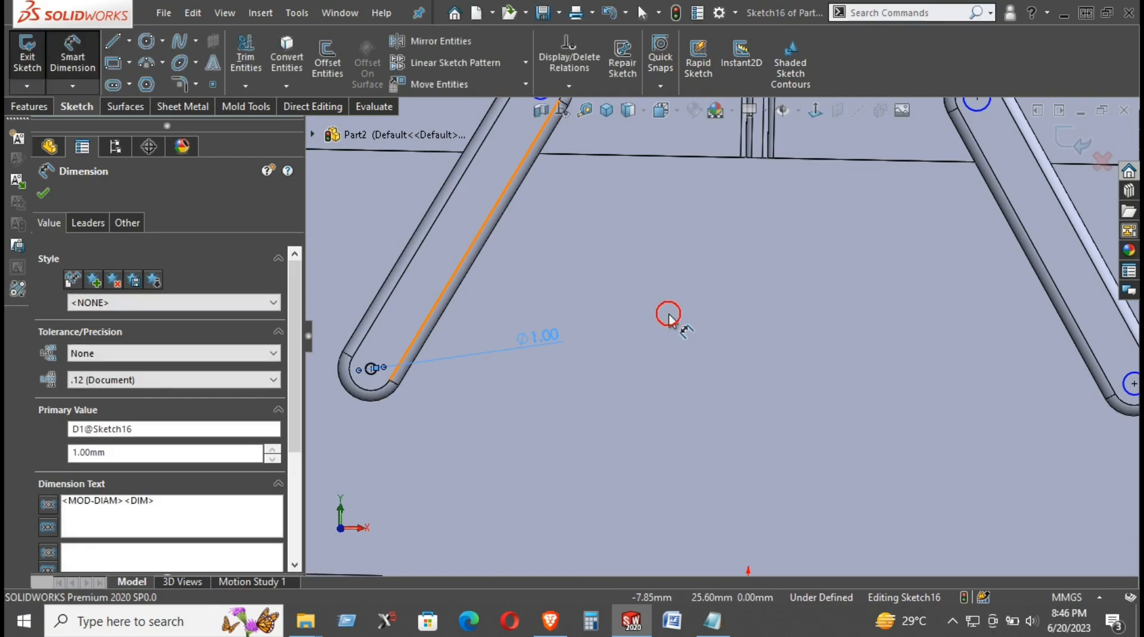
left_click(669, 315)
Change the diameter of the circle at the lower-left link arm's bottom end to 2 mm and leave the dimension tool
scroll(652, 319, "up", 2)
double_click(567, 336)
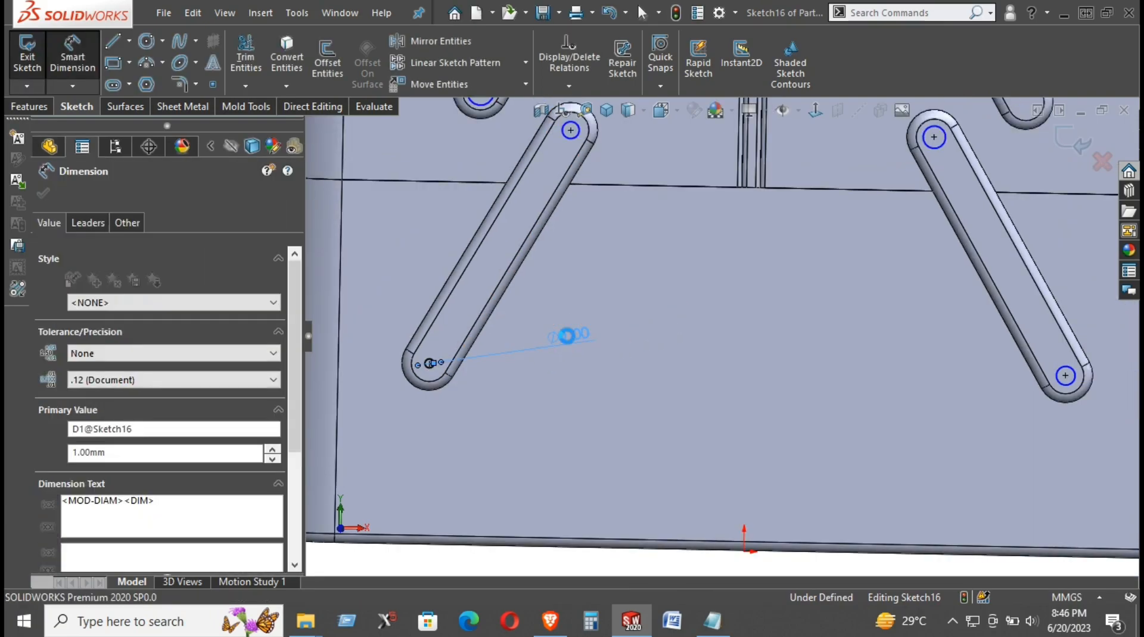
type("2")
key("Return")
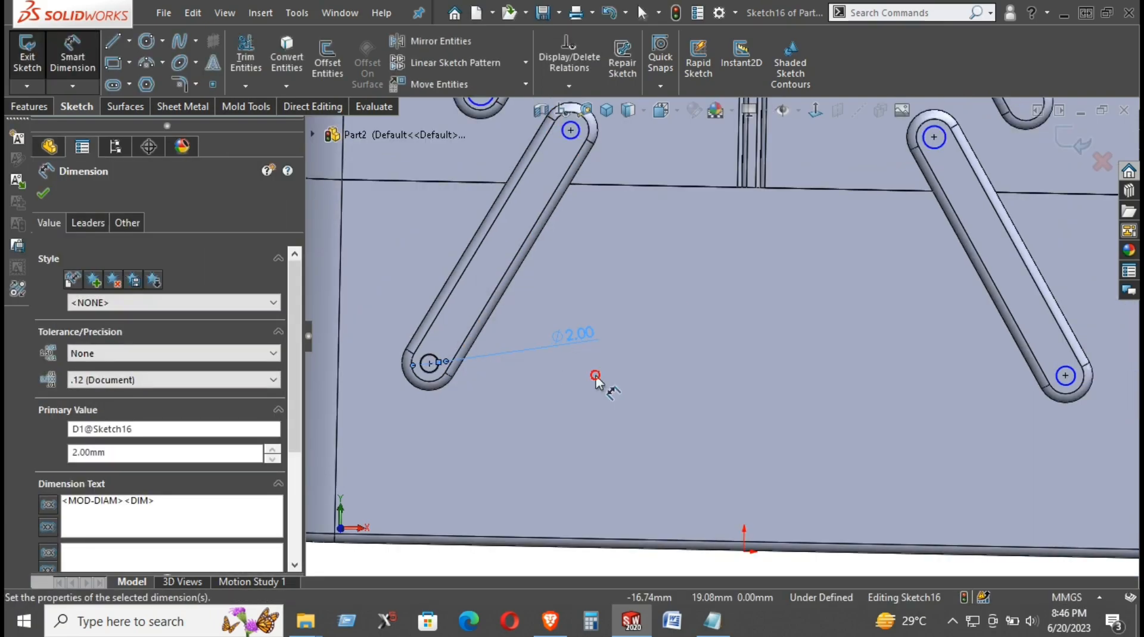
left_click(595, 375)
right_click(669, 327)
left_click(732, 381)
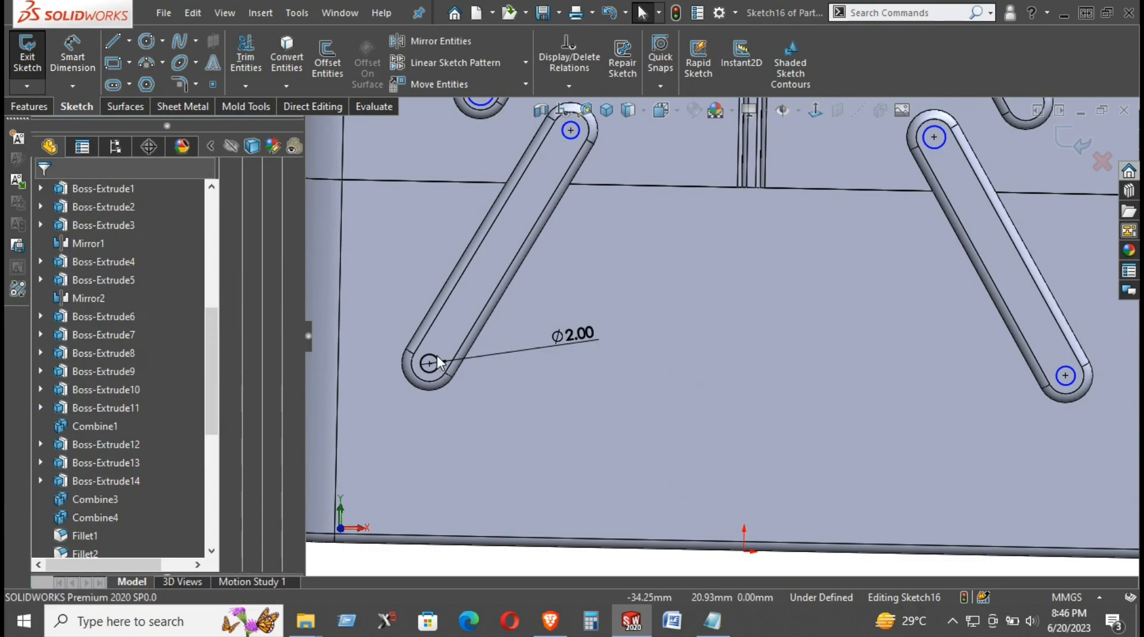
Apply an Equal relation to all seven circles on the link arms, including the 2 mm dimensioned one
left_click(430, 362)
left_click(1066, 374, "ctrl")
left_click(940, 142, "ctrl")
left_click(567, 136, "ctrl")
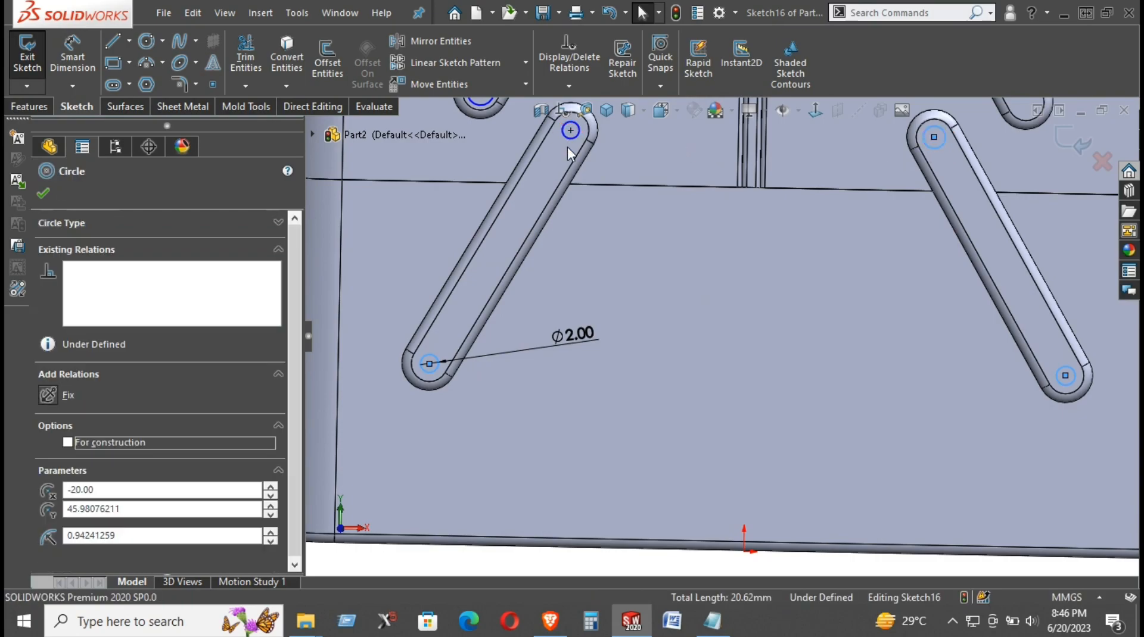
scroll(577, 176, "up", 3)
scroll(595, 225, "down", 5)
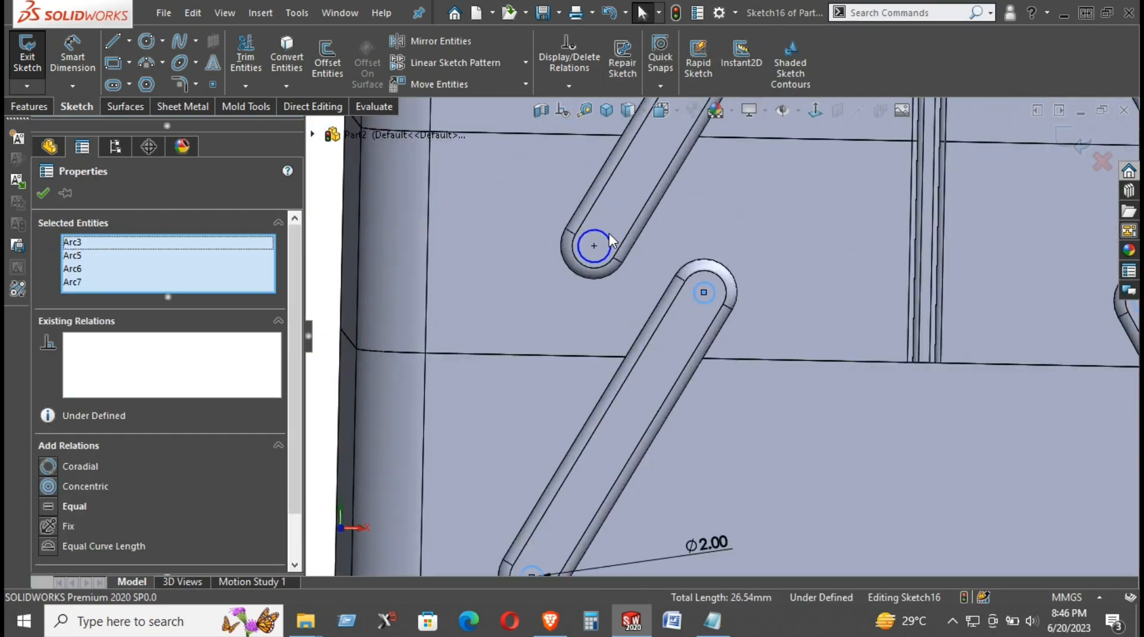
left_click(610, 233, "ctrl")
scroll(774, 238, "up", 3)
scroll(935, 227, "down", 2)
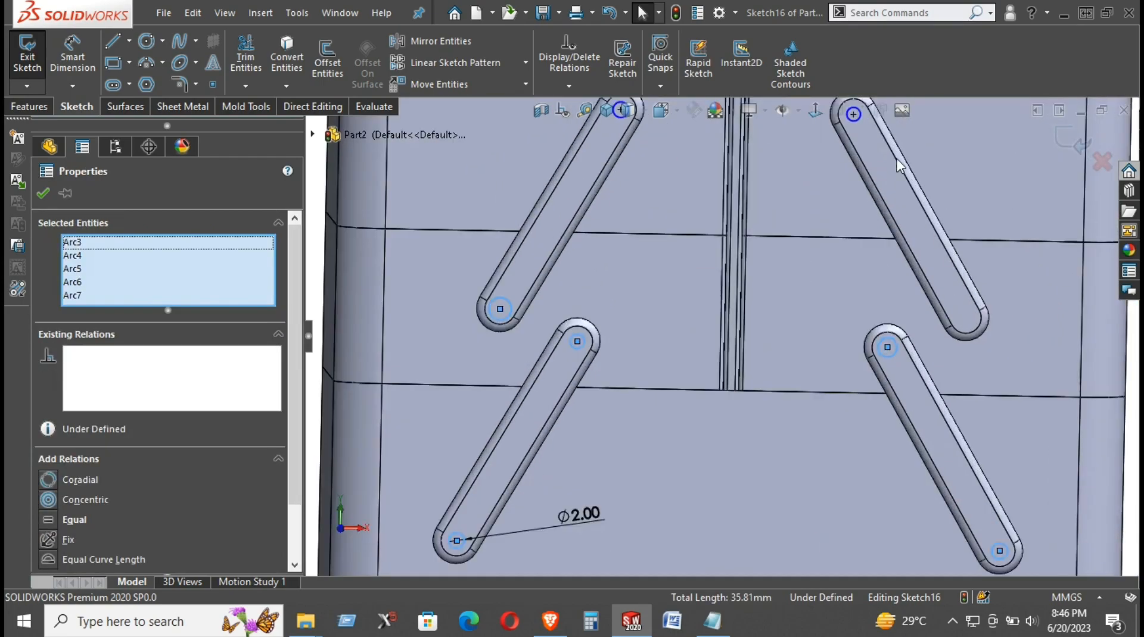
left_click(853, 116, "ctrl")
scroll(704, 170, "up", 3)
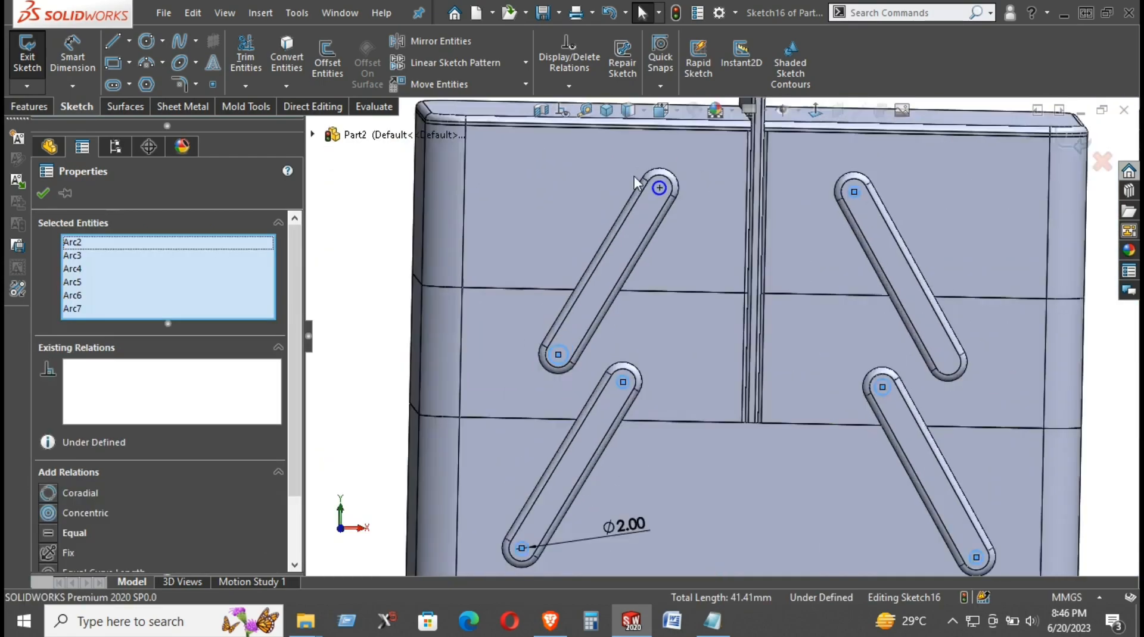
scroll(638, 174, "down", 3)
left_click(689, 237, "ctrl")
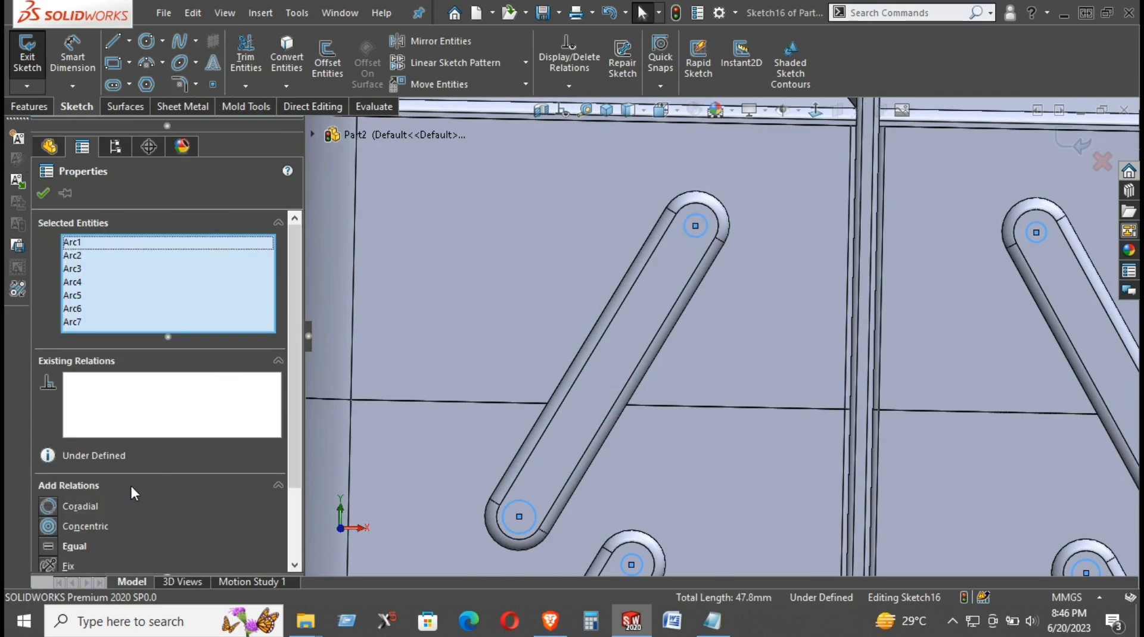
left_click(47, 547)
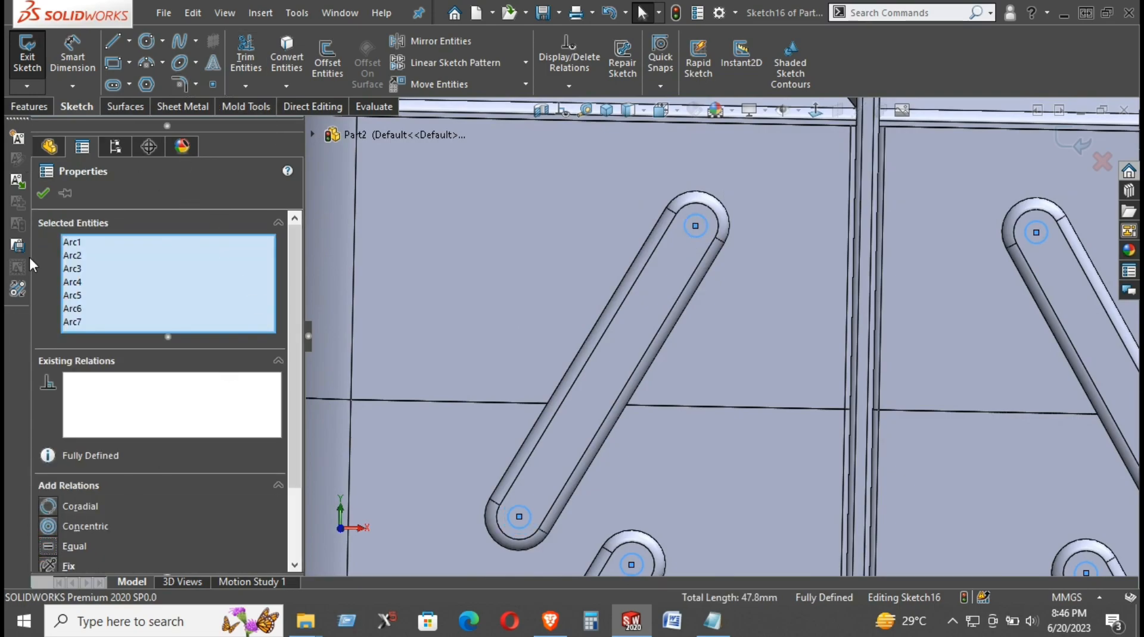
left_click(44, 195)
Sketch the missing small circle centred on the bottom end of the upper-right link arm
scroll(971, 435, "up", 5)
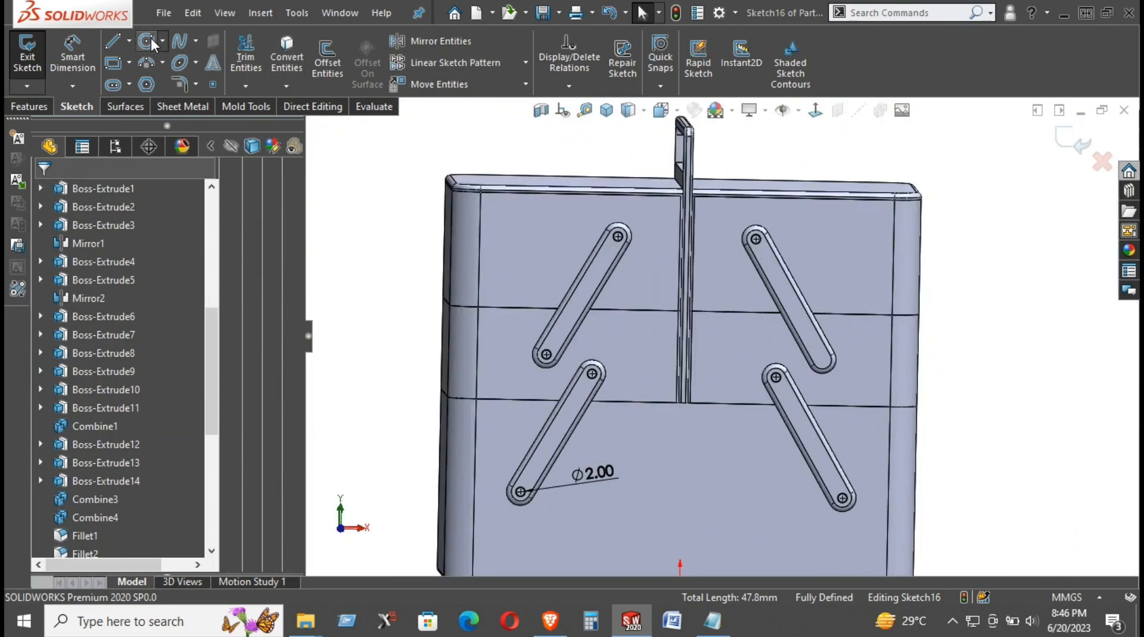
scroll(822, 358, "down", 4)
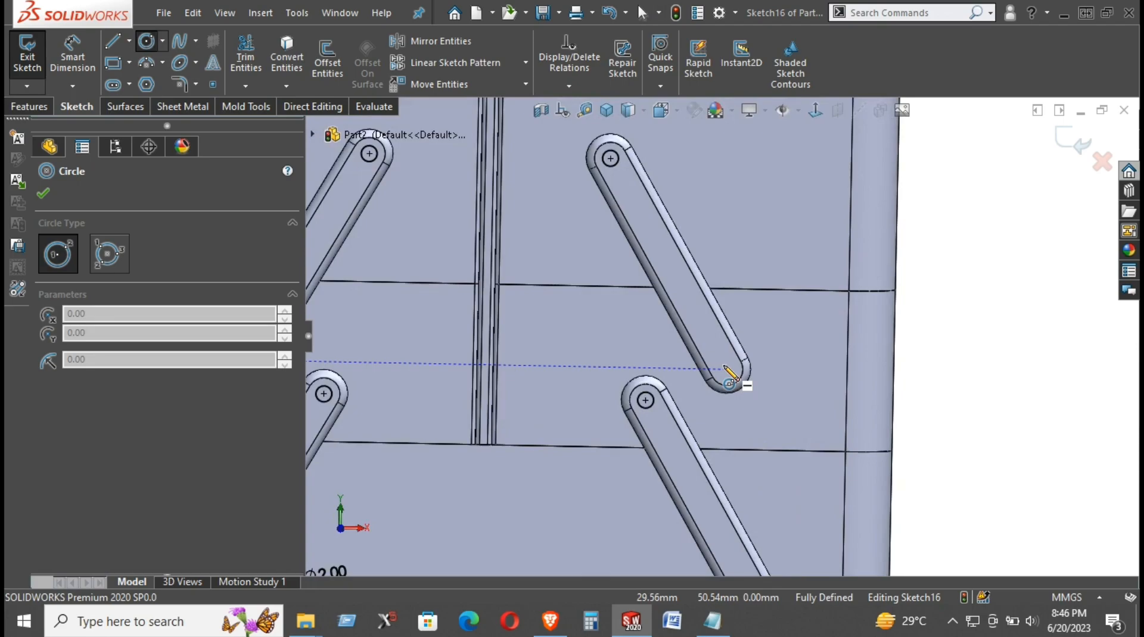
left_click(728, 370)
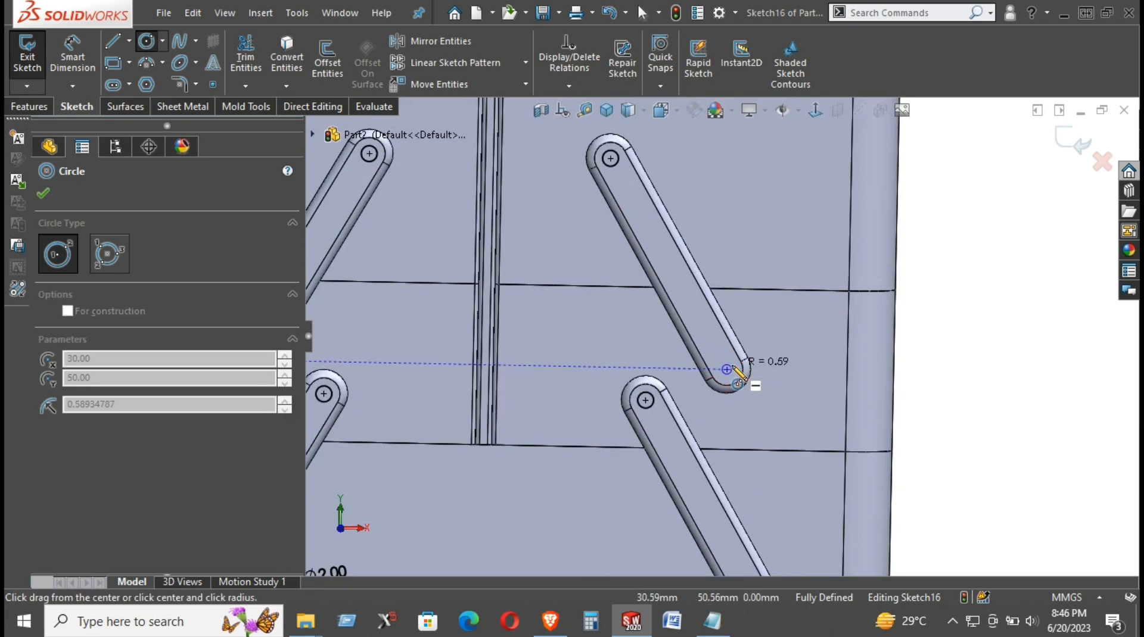
left_click(734, 361)
right_click(963, 241)
left_click(959, 242)
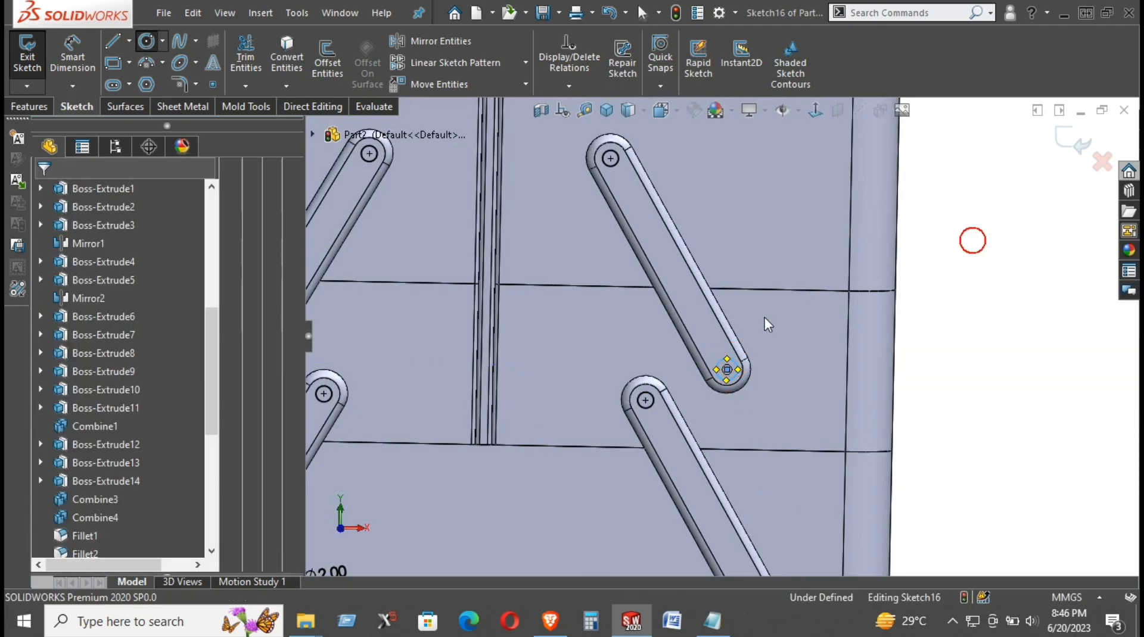
Make the new circle on the upper-right link arm equal to the circle at the lower-right link arm's top end
left_click(734, 363)
left_click(646, 400, "ctrl")
left_click(766, 321)
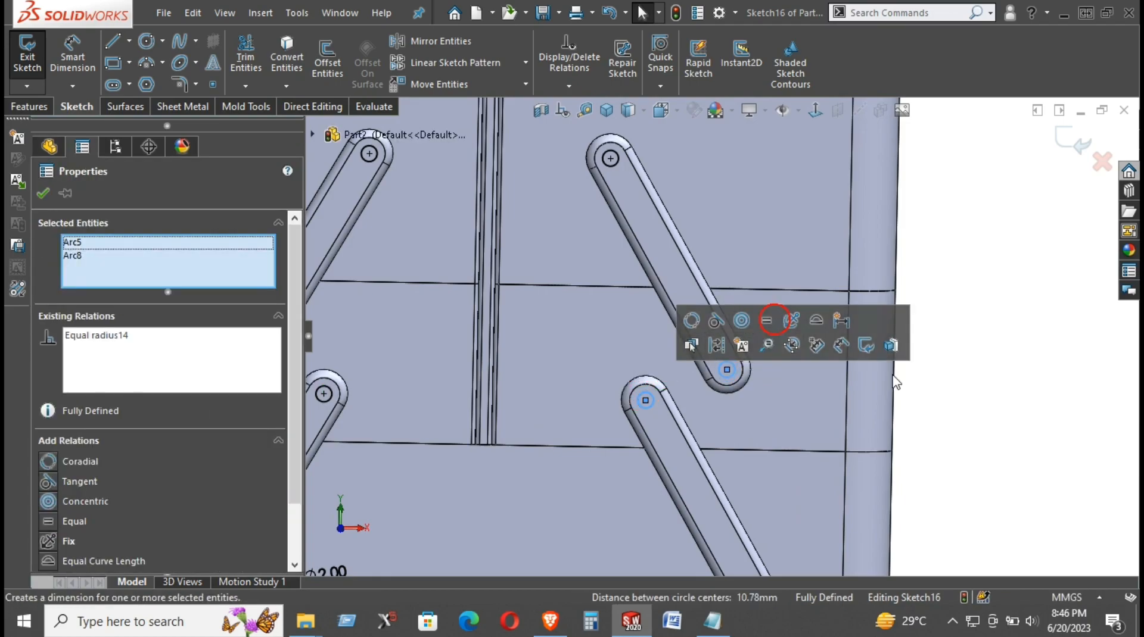
Cut-extrude the 2 mm pivot circles through the toolbox and its link arms to a blind depth of 100.50 mm
left_click(980, 393)
scroll(960, 380, "up", 5)
left_click(25, 111)
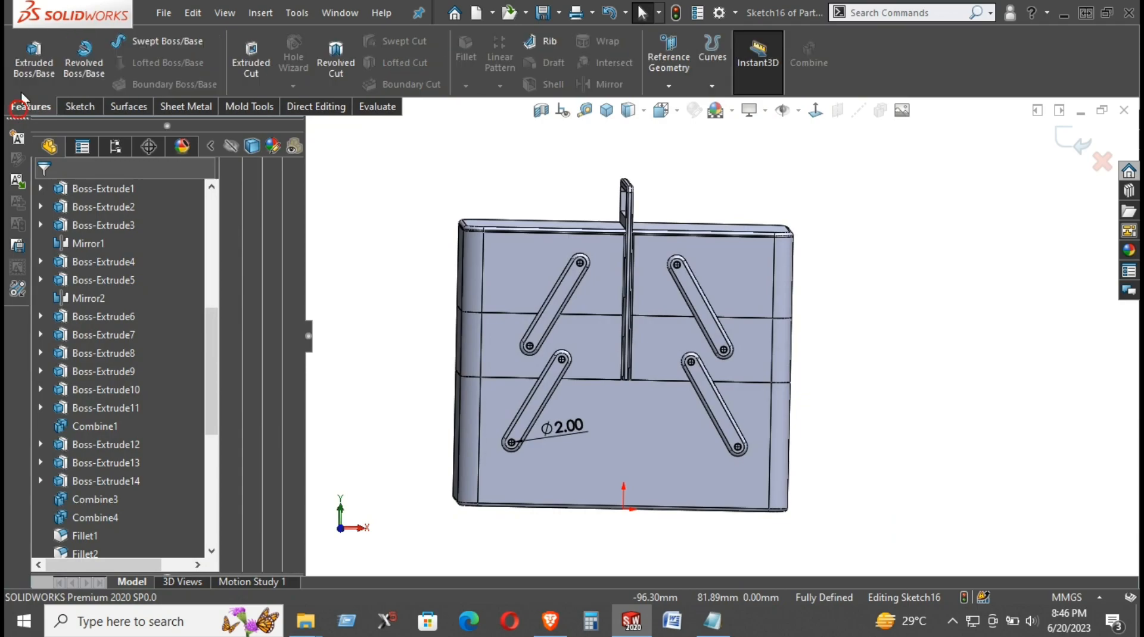
left_click(253, 57)
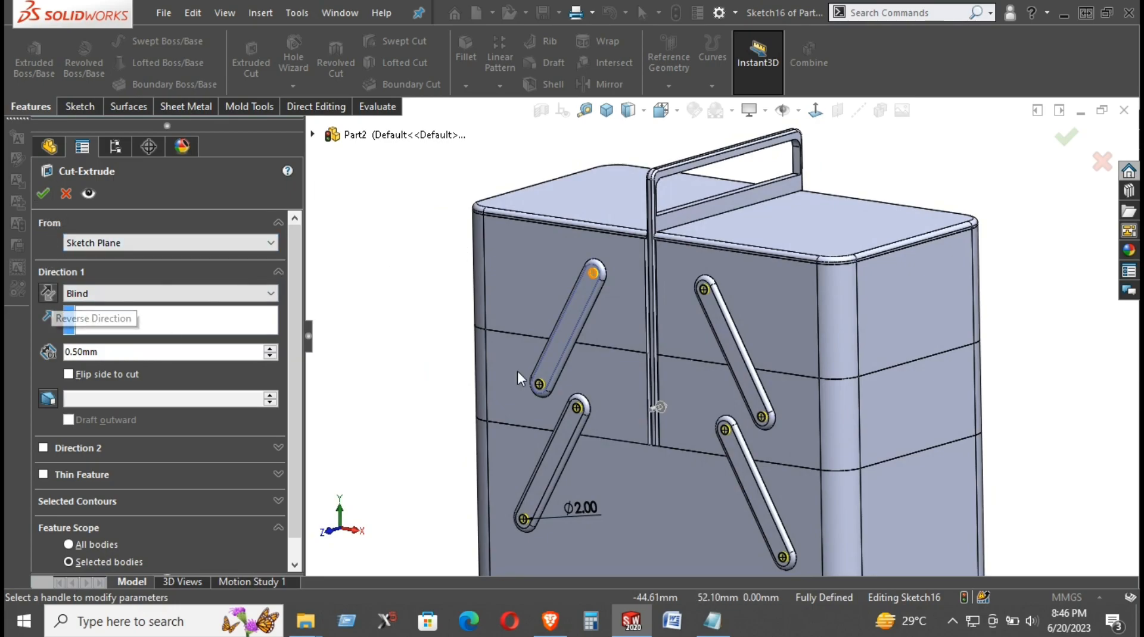
left_click(273, 349)
left_click(273, 349)
left_click(272, 349)
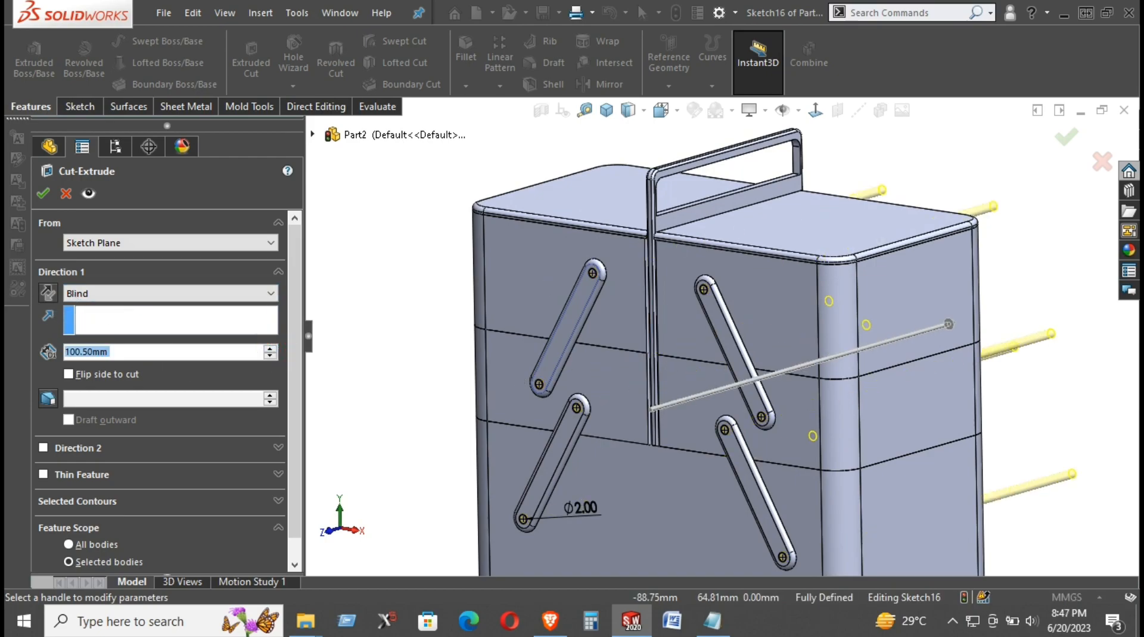
left_click(42, 194)
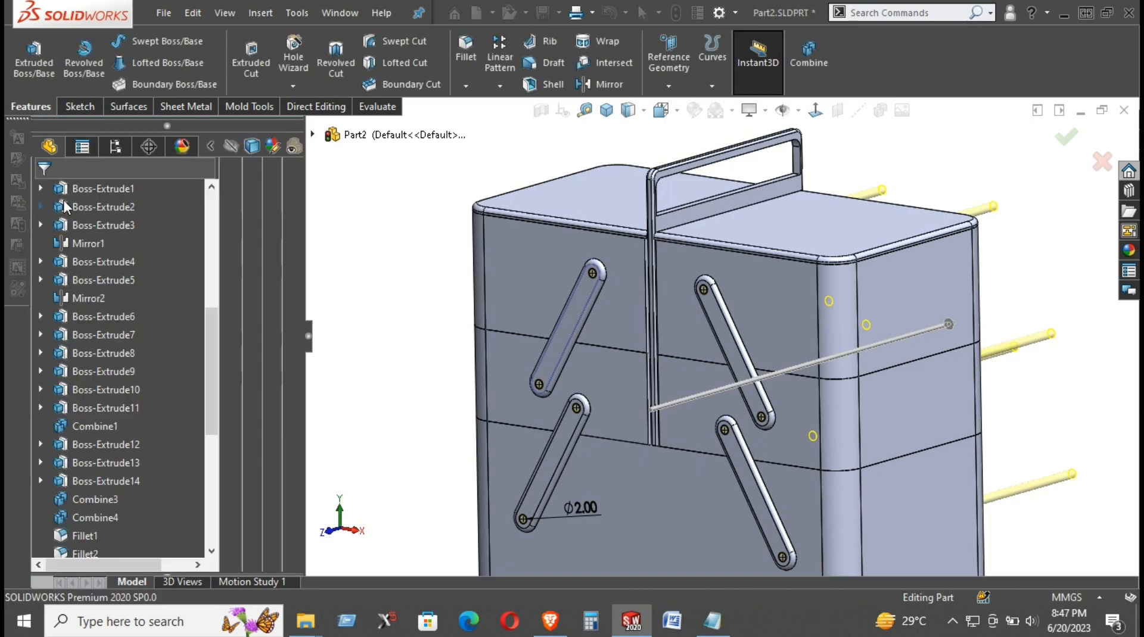
left_click(382, 194)
Start a sketch on the toolbox's underside face and orient the view square to it
middle_click_drag(420, 231, 669, 360)
scroll(668, 359, "up", 1)
scroll(498, 312, "down", 3)
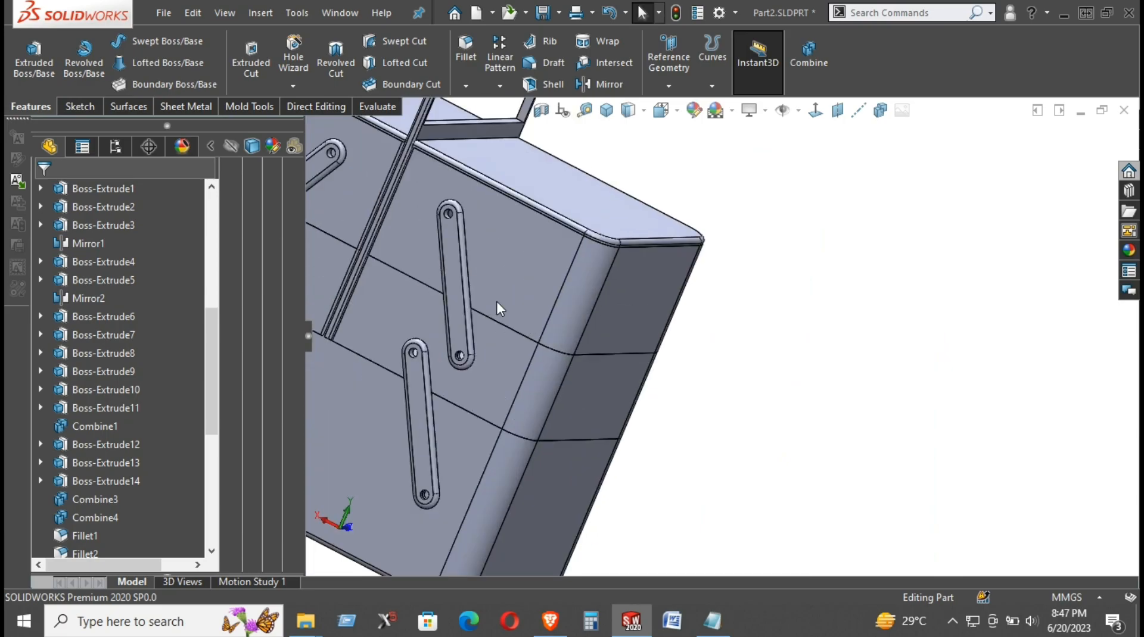
scroll(499, 309, "up", 4)
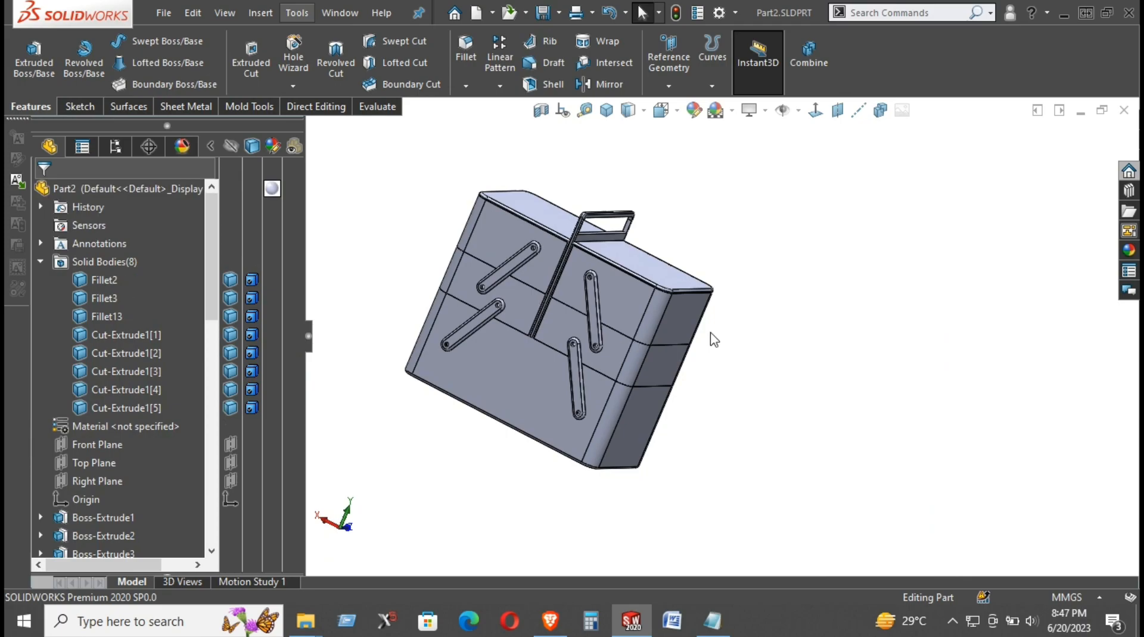
middle_click_drag(805, 322, 614, 335)
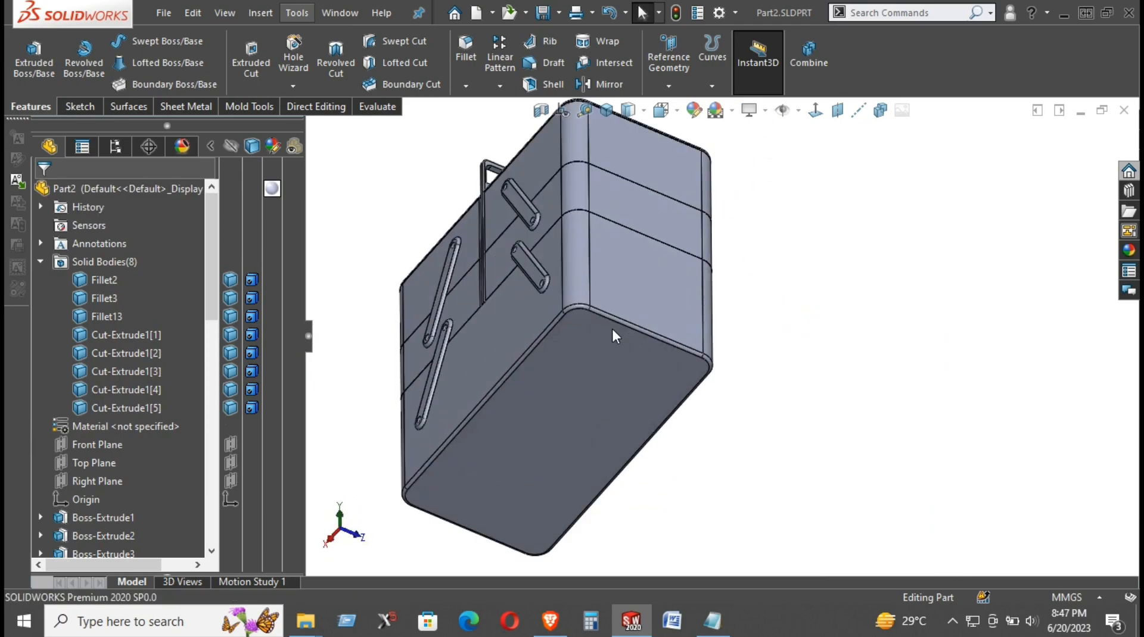
left_click(573, 338)
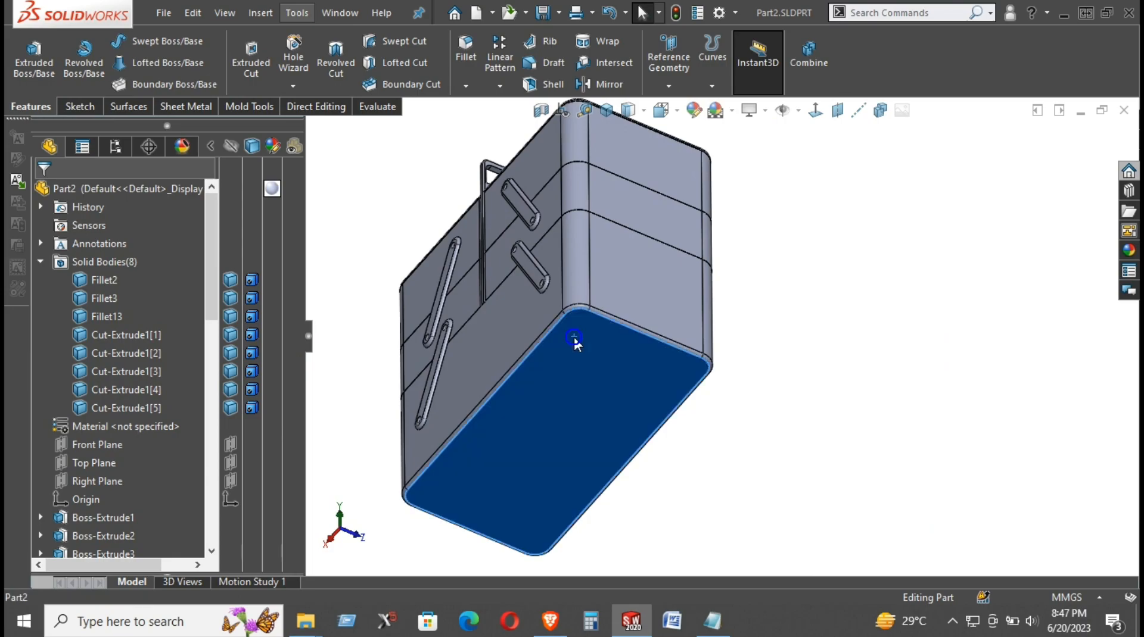
right_click(573, 337)
left_click(617, 213)
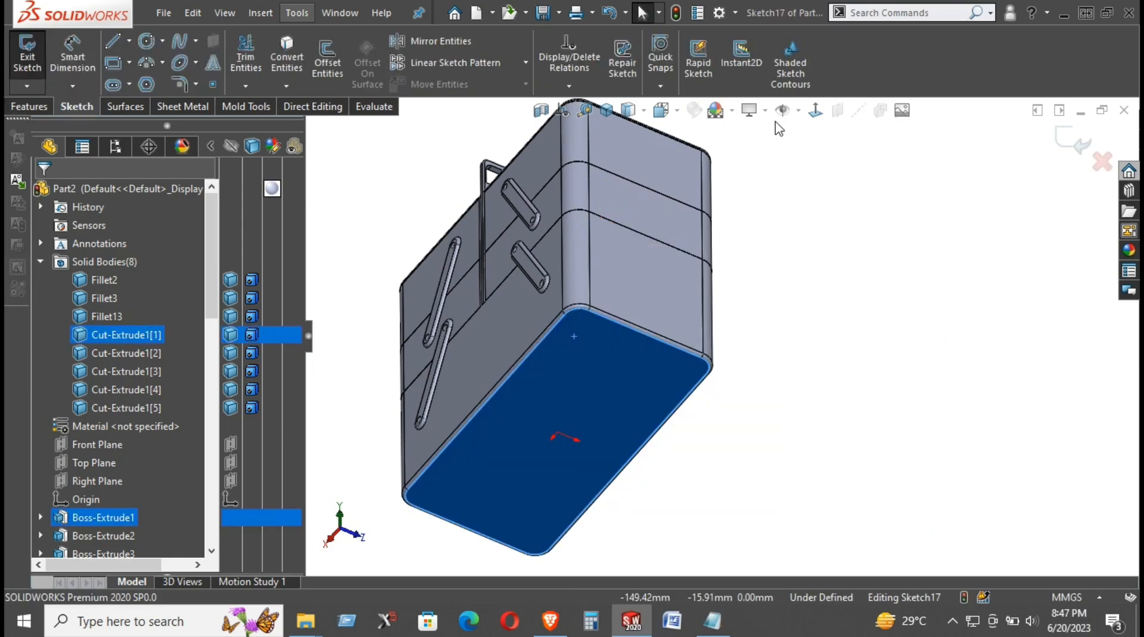
left_click(389, 167)
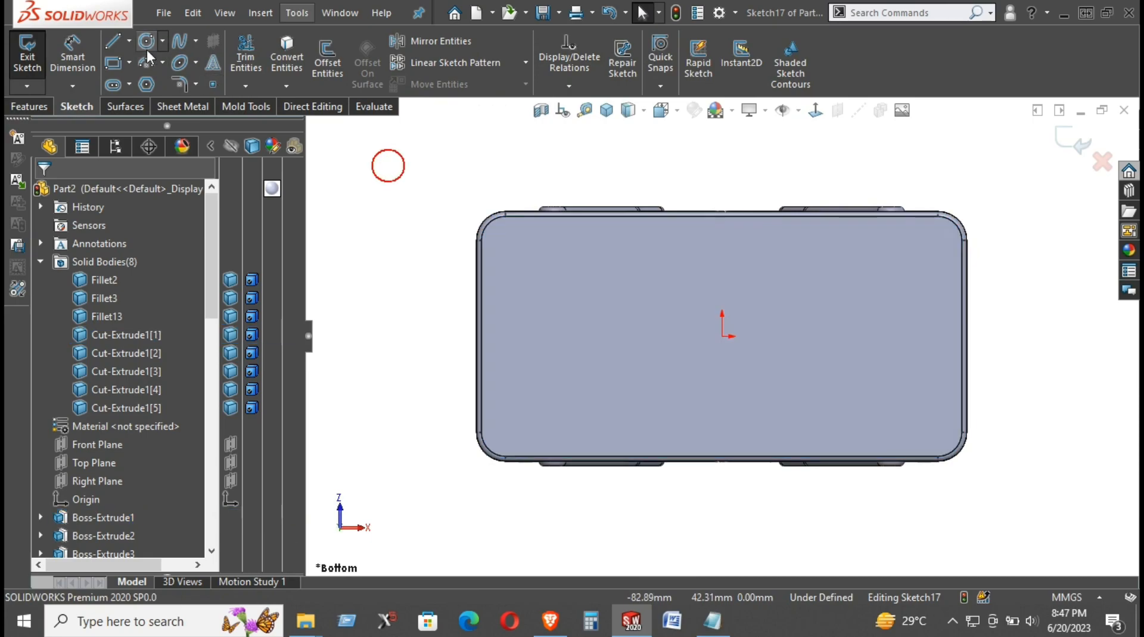
Sketch four small circles on the underside, each centred on the centre point of a rounded corner
left_click(146, 42)
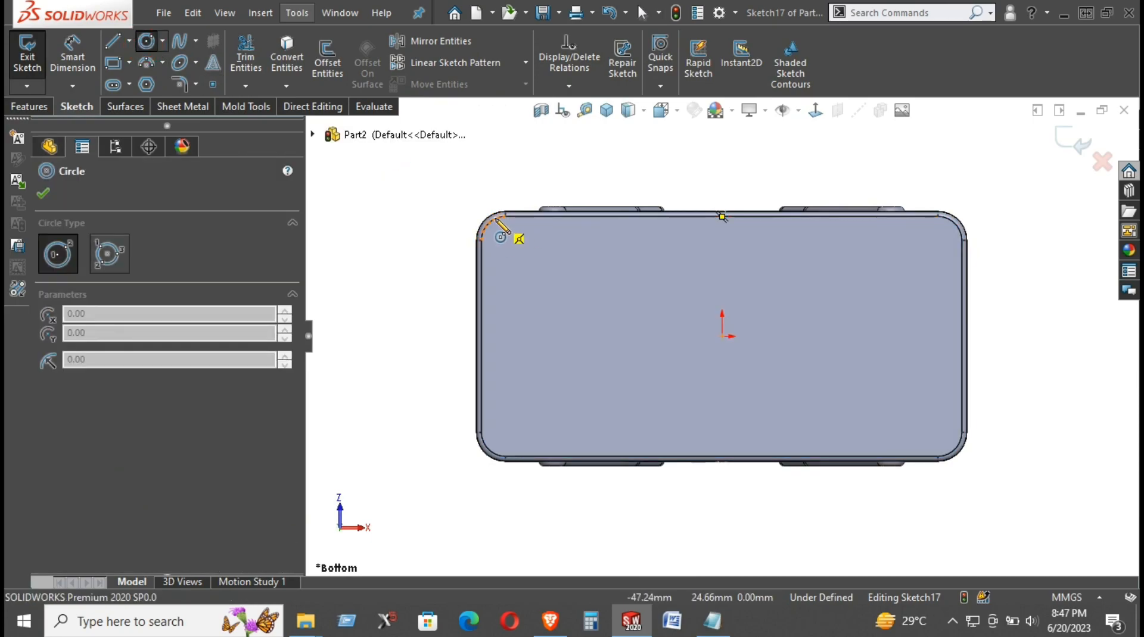
left_click_drag(505, 240, 516, 244)
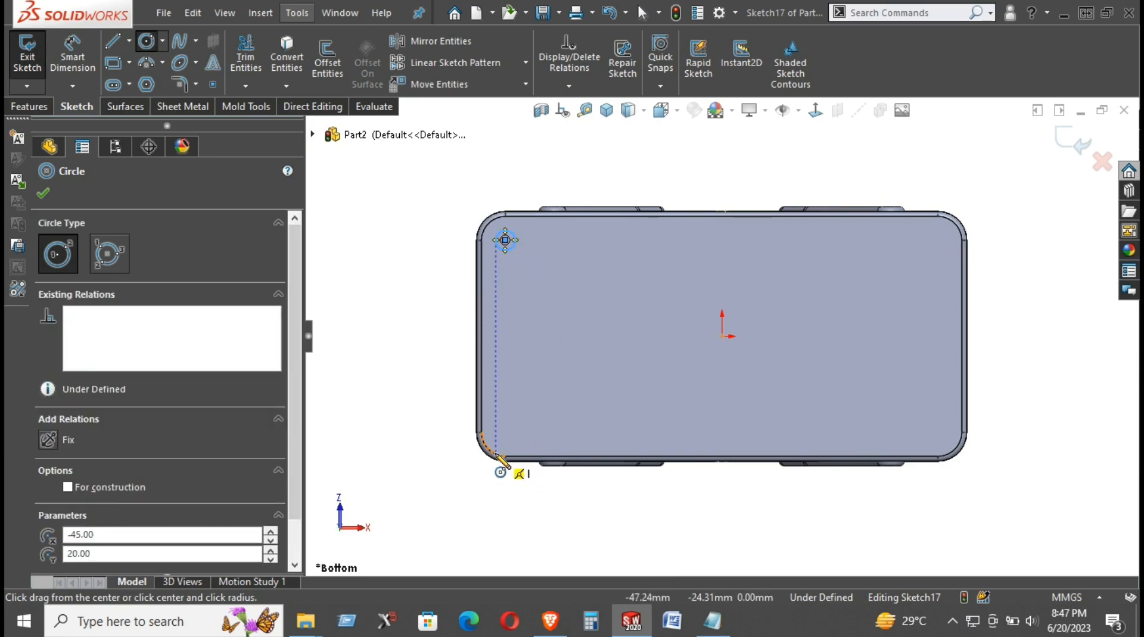
left_click_drag(505, 433, 522, 437)
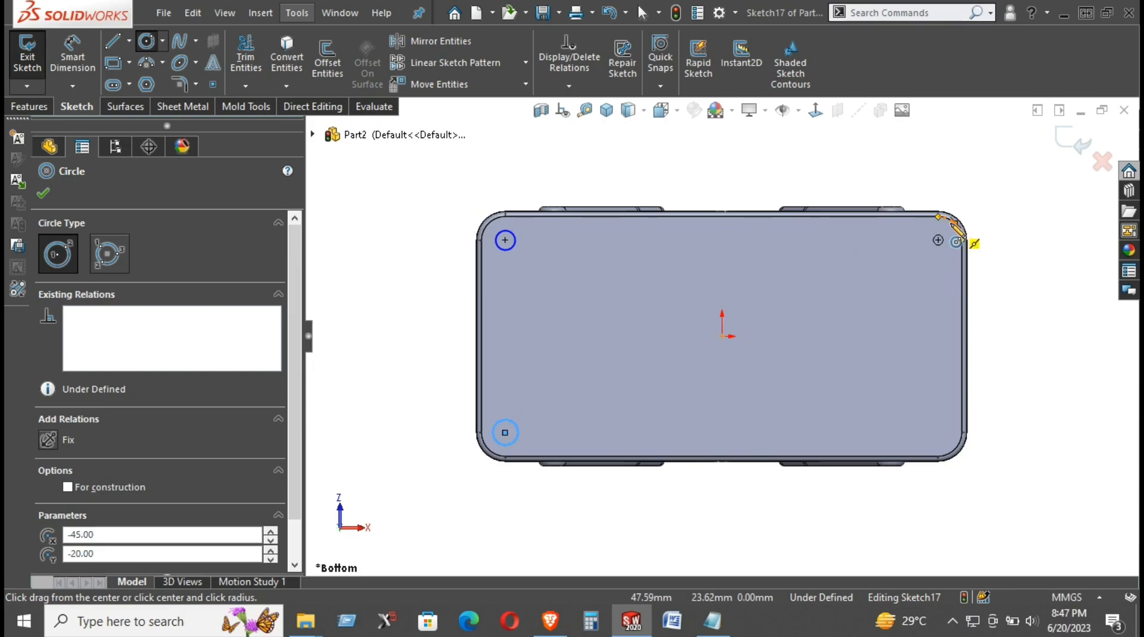
left_click_drag(939, 240, 949, 245)
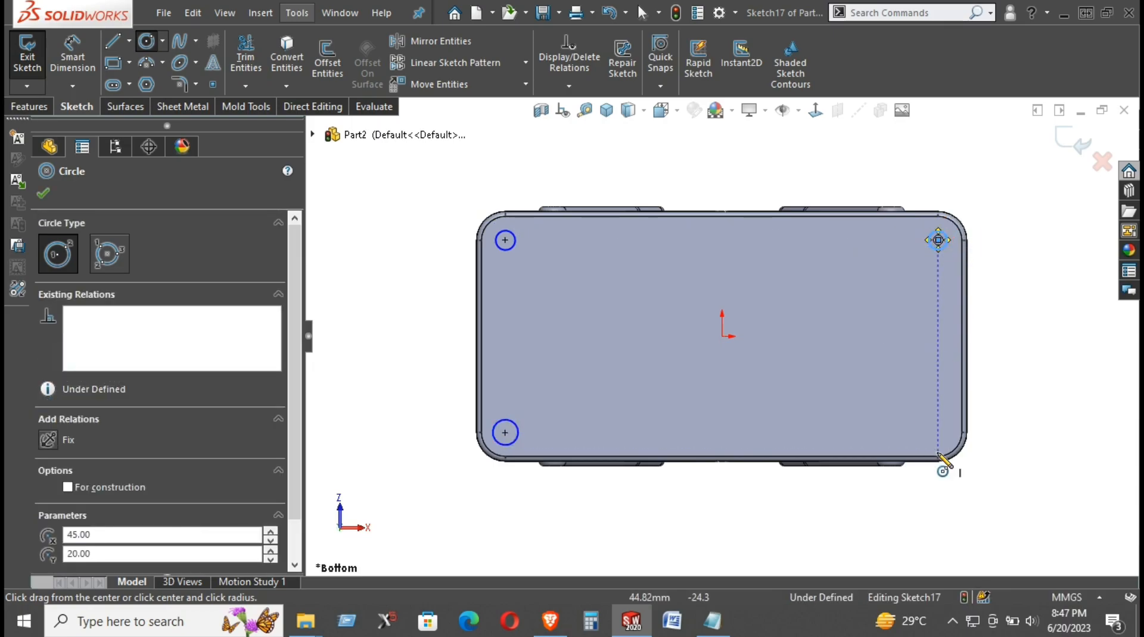
left_click_drag(938, 433, 952, 424)
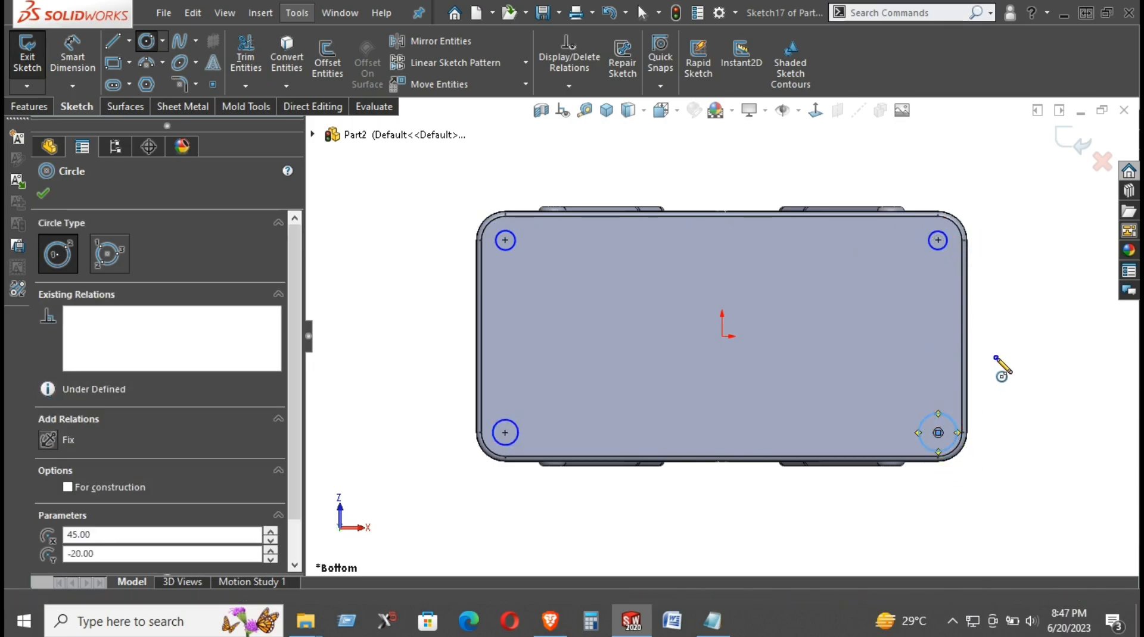
right_click(1009, 370)
left_click(995, 365)
Dimension the lower-right corner circle's diameter as 5 mm and leave the dimension tool
right_click_drag(1036, 450, 1032, 274)
left_click(942, 413)
left_click(1024, 362)
key("Return")
key("Escape")
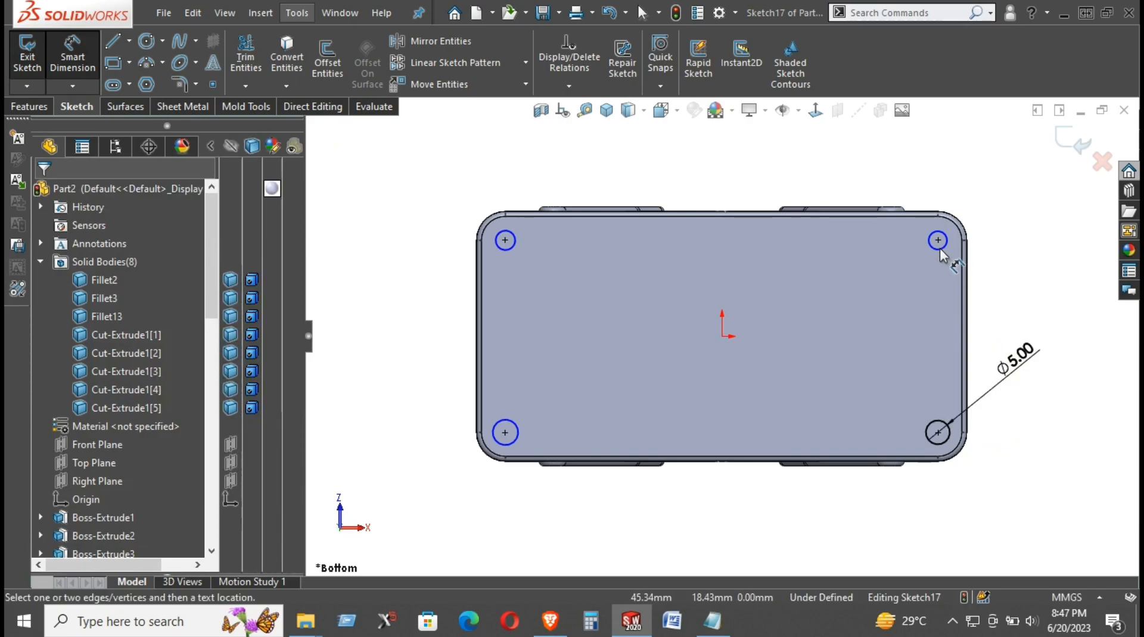
right_click(1012, 204)
left_click(1057, 257)
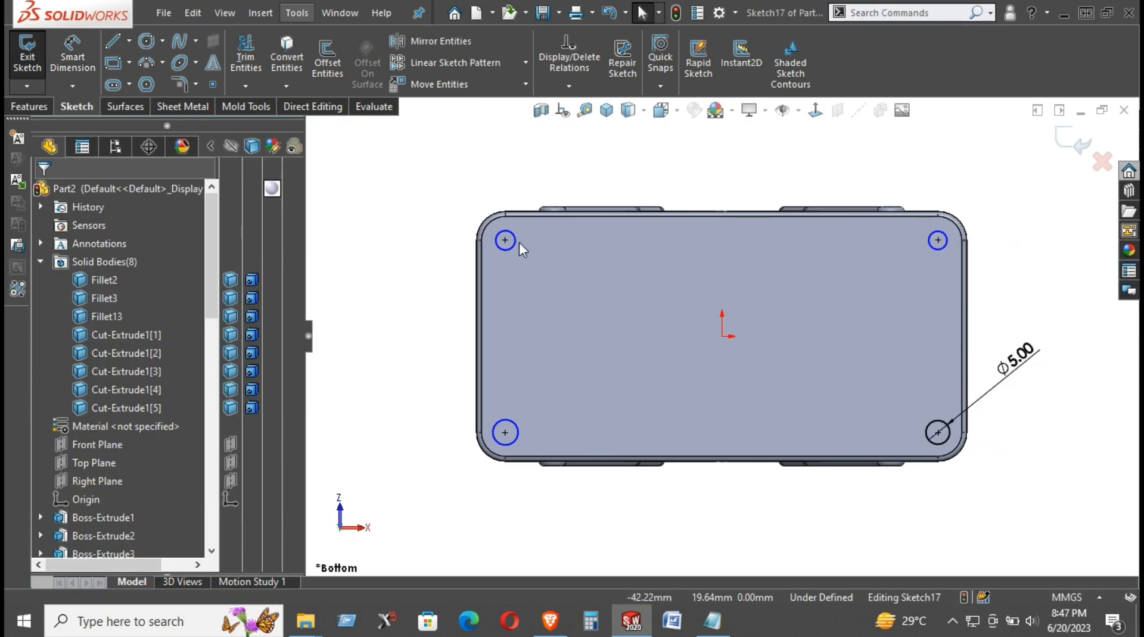
Apply an Equal relation to all four corner circles, including the 5 mm dimensioned one
left_click(506, 241)
left_click(936, 249, "ctrl")
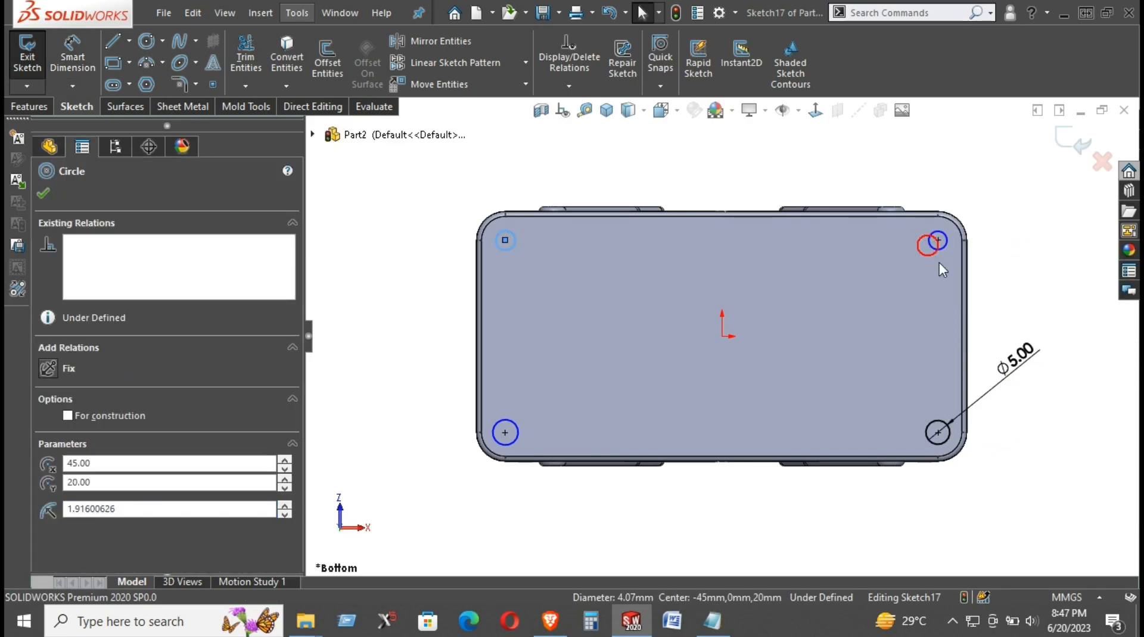
left_click(927, 432, "ctrl")
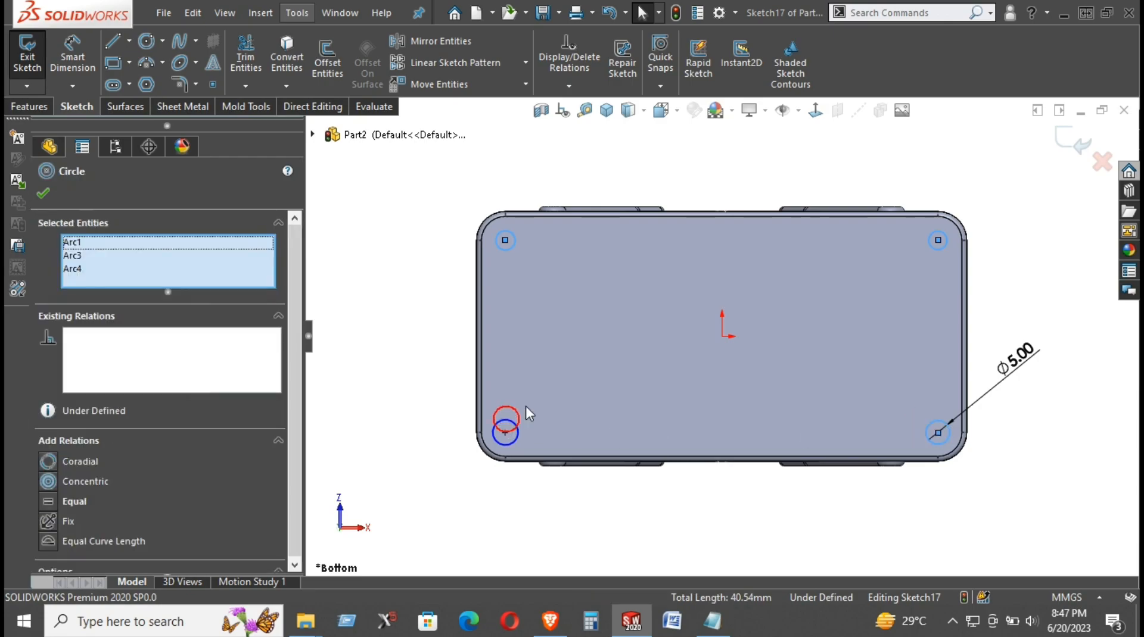
left_click(514, 422, "ctrl")
left_click(600, 360)
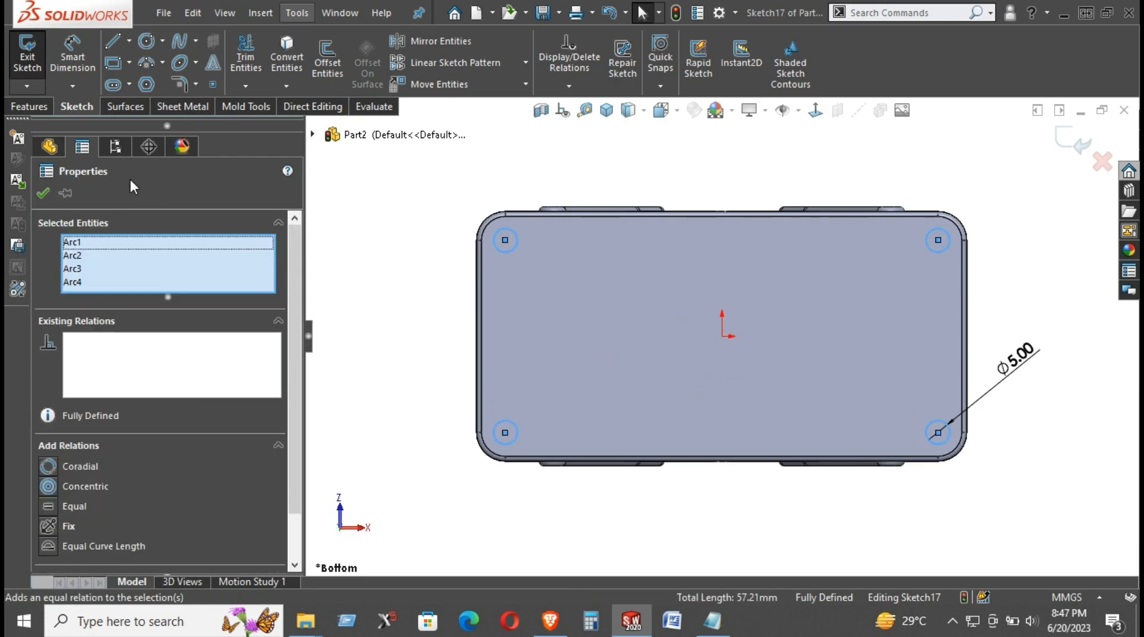
left_click(44, 192)
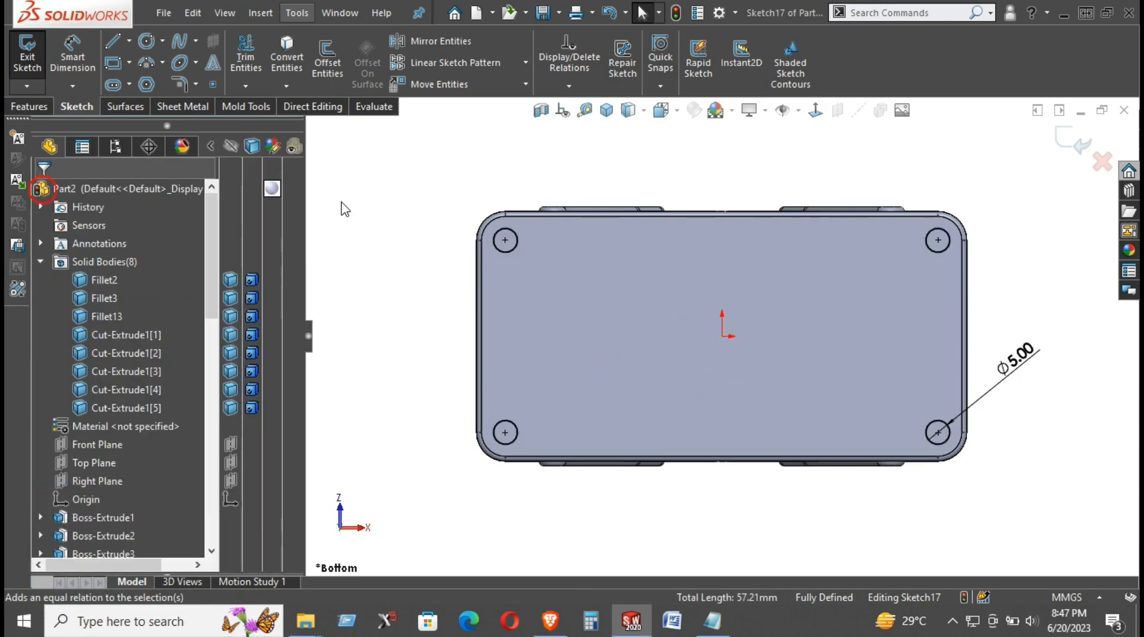
Extrude the four corner circles 1 mm as feet, merged with the toolbox base
left_click(29, 106)
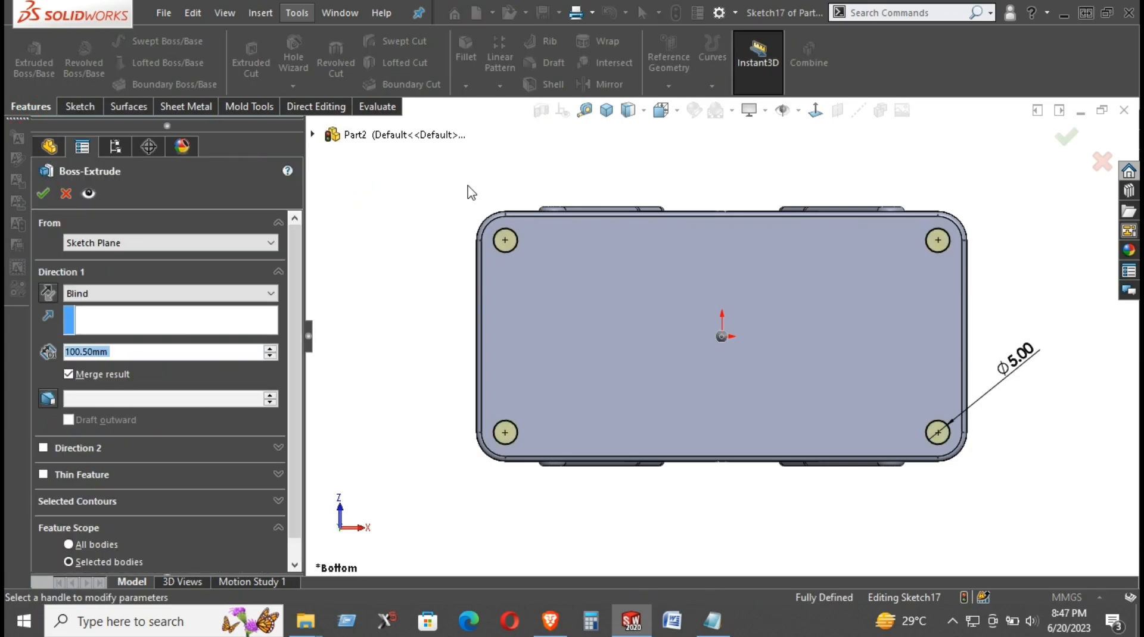
double_click(123, 353)
type("1")
key("Return")
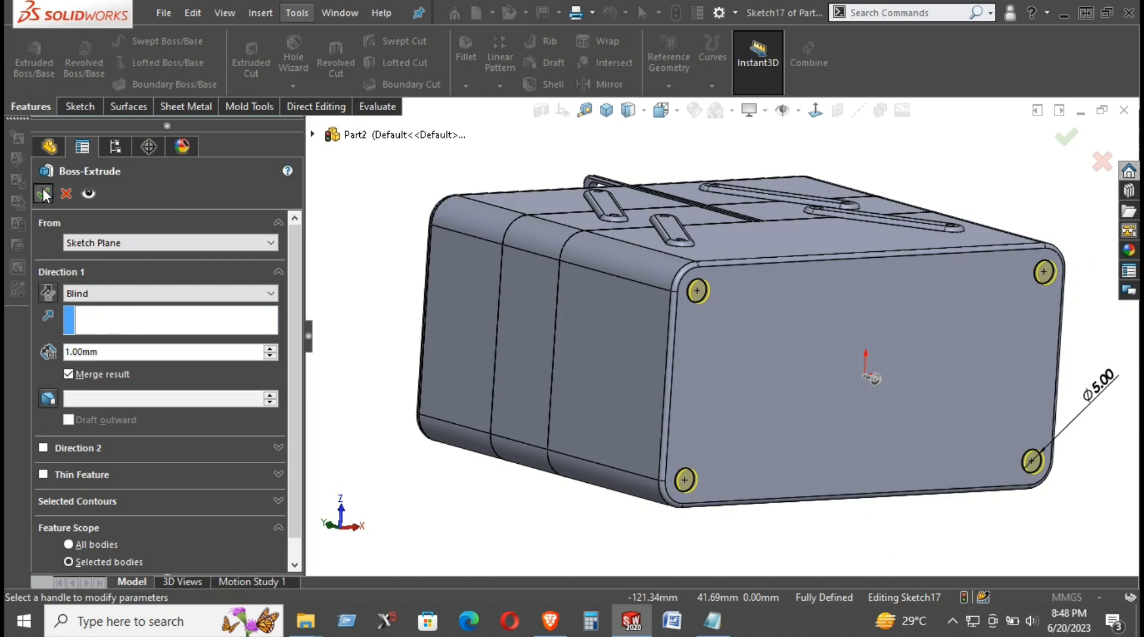
left_click(44, 195)
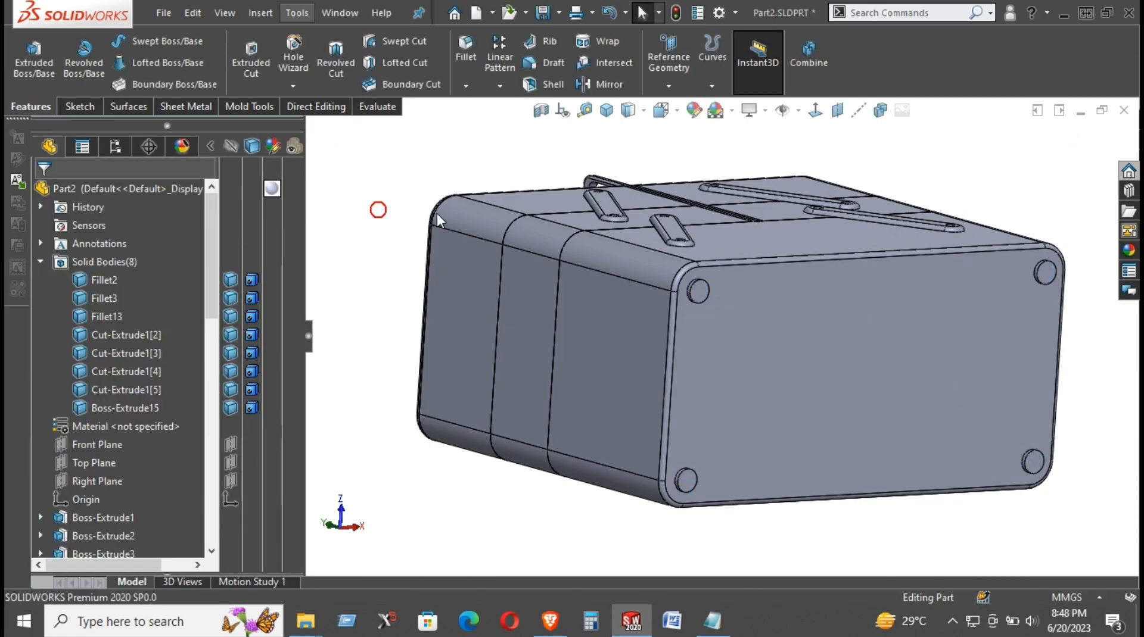
Fillet the end faces of all four feet with a 0.50 mm radius
scroll(753, 296, "down", 3)
left_click(659, 306)
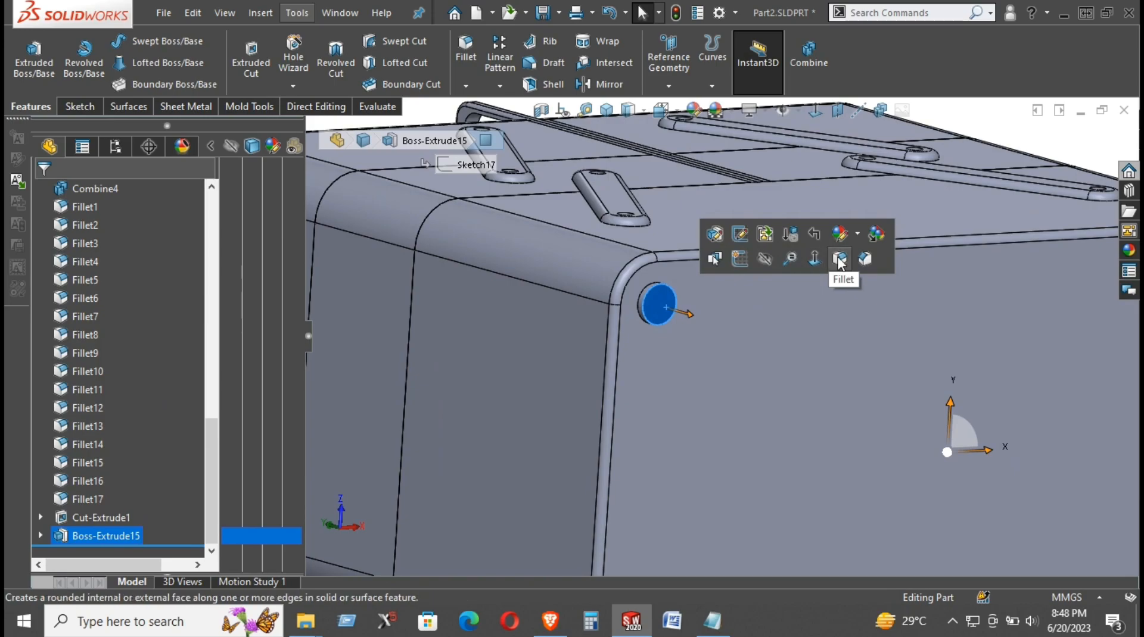
key("f")
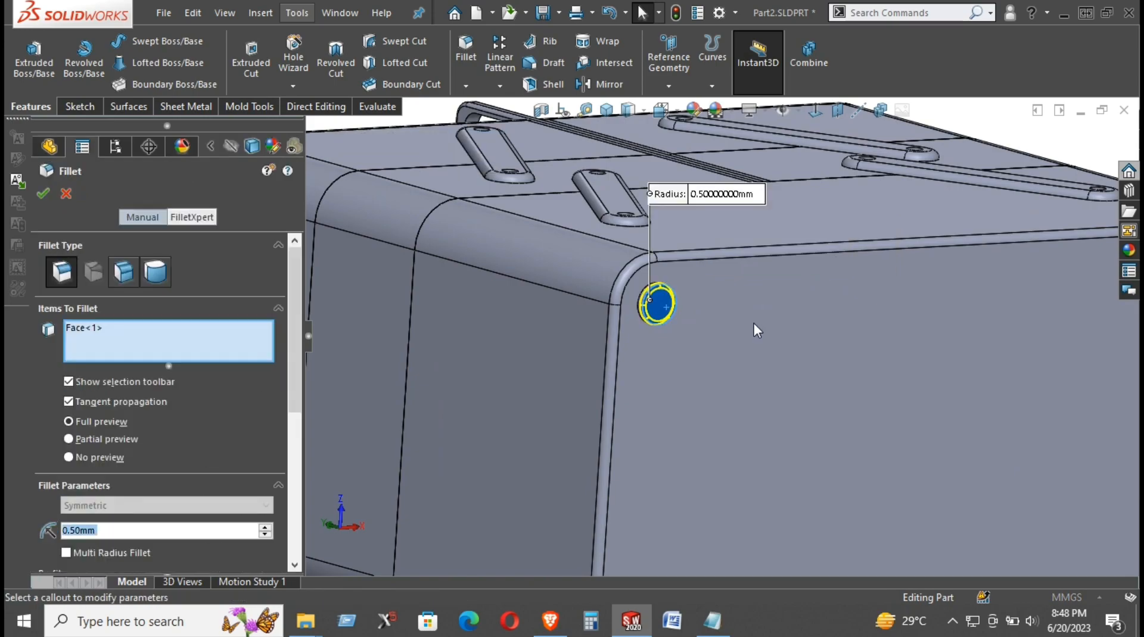
scroll(732, 334, "up", 4)
scroll(674, 497, "down", 3)
left_click(689, 465)
scroll(689, 467, "up", 4)
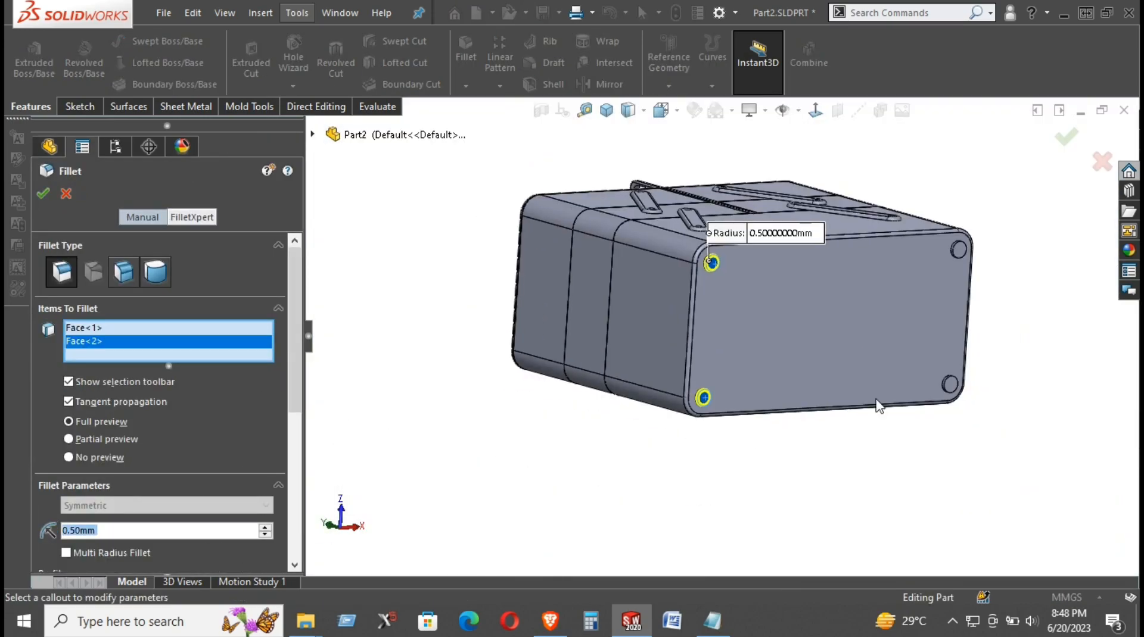
scroll(953, 380, "down", 4)
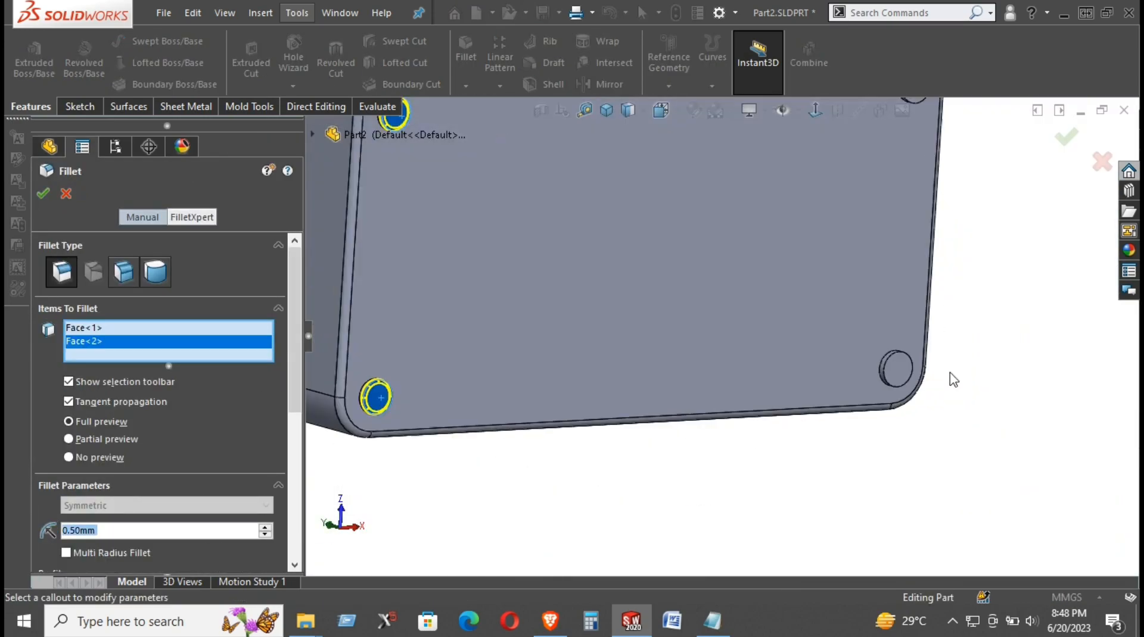
left_click(896, 370)
scroll(894, 370, "up", 4)
scroll(832, 190, "down", 4)
left_click(834, 208)
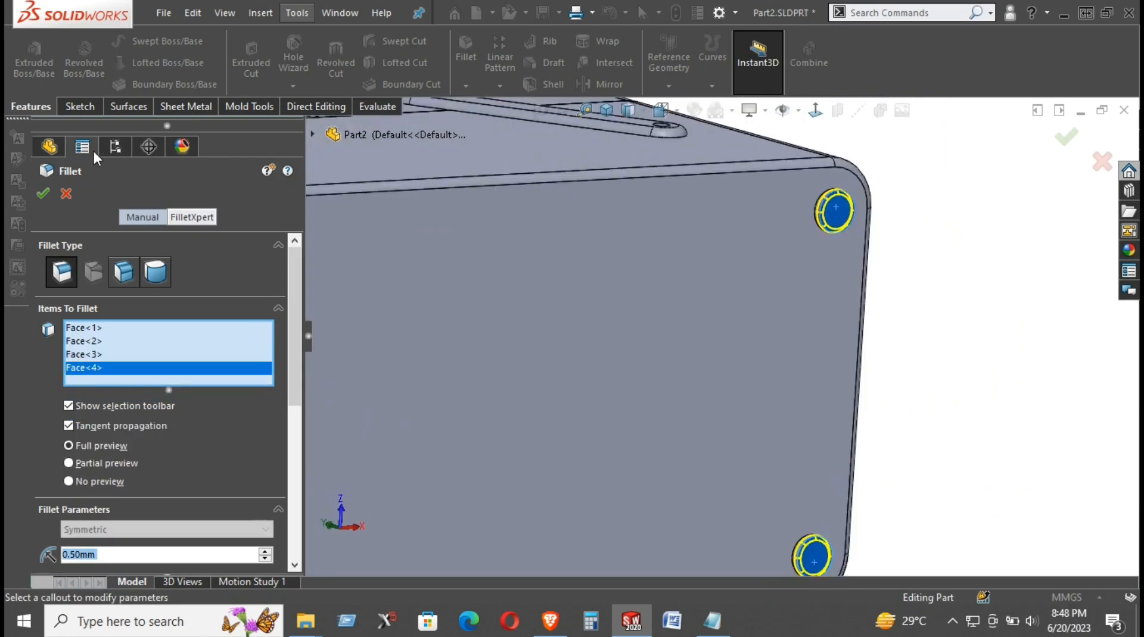
left_click(43, 193)
Save the toolbox part
middle_click_drag(900, 278, 1057, 149)
scroll(797, 364, "up", 3)
middle_click_drag(797, 366, 774, 454)
left_click(541, 12)
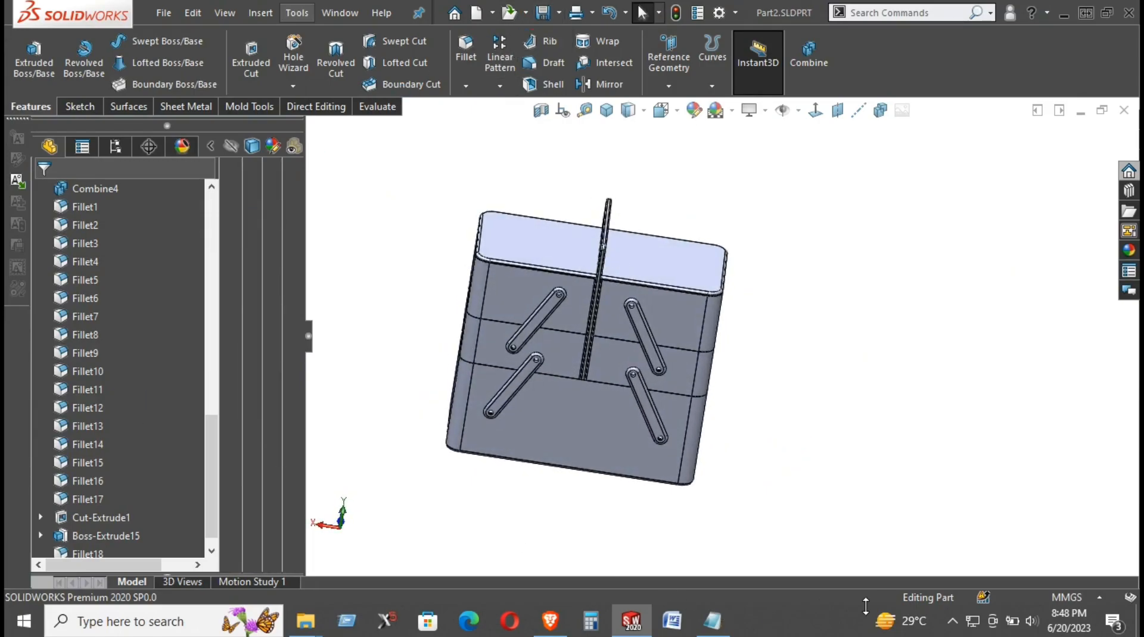
left_click(953, 623)
left_click(953, 623)
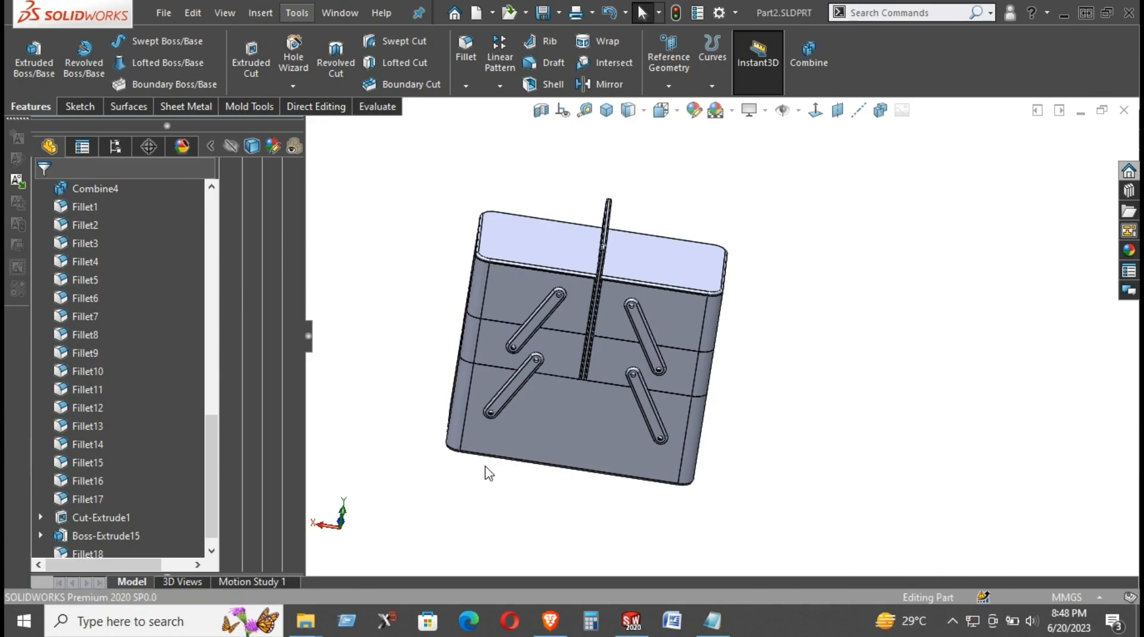
scroll(606, 366, "up", 3)
scroll(63, 263, "up", 15)
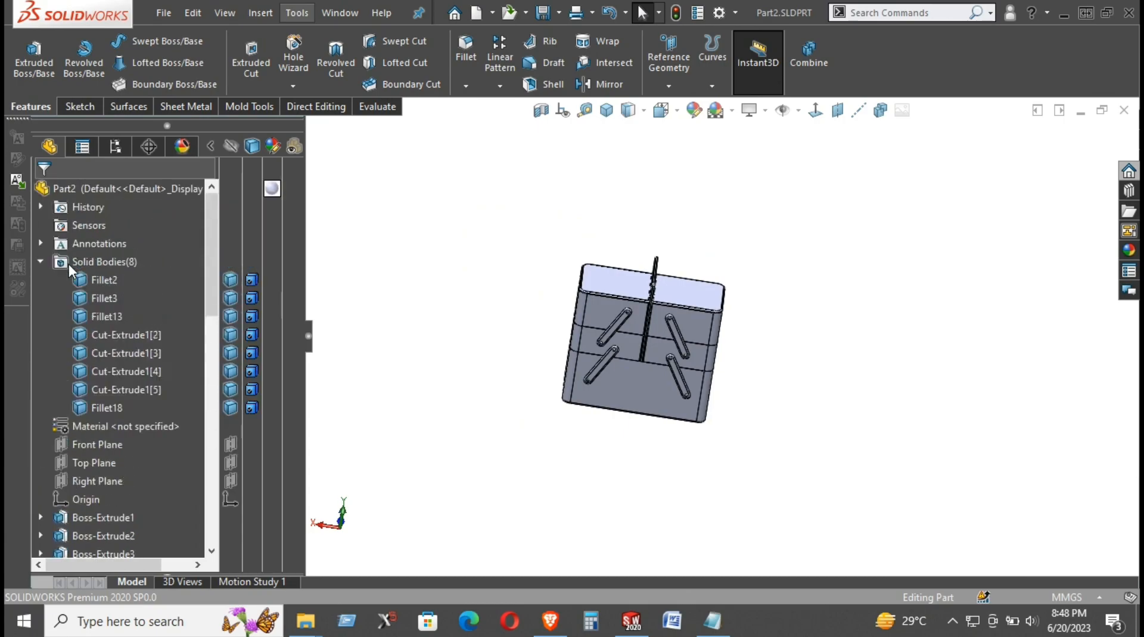
scroll(698, 344, "down", 4)
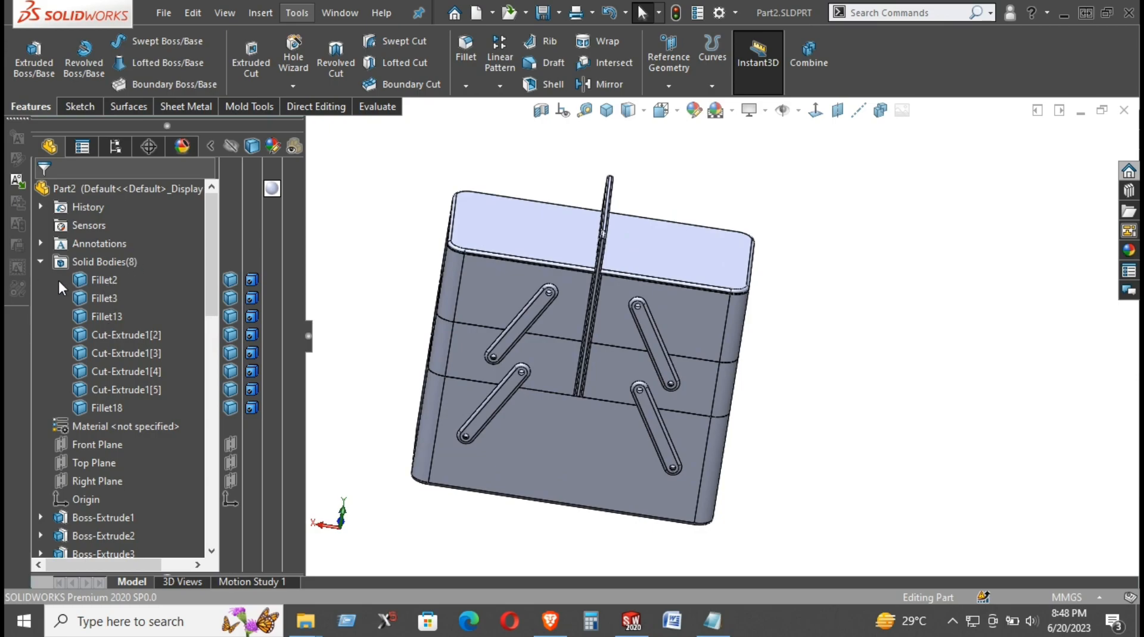
left_click(93, 280)
right_click(94, 281)
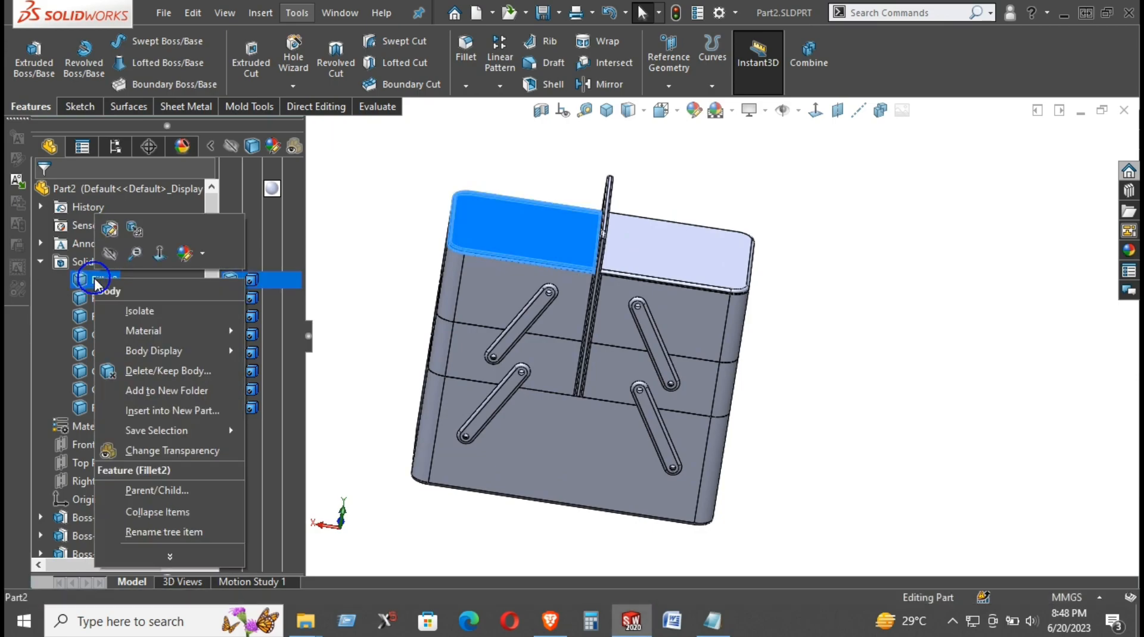
left_click(387, 201)
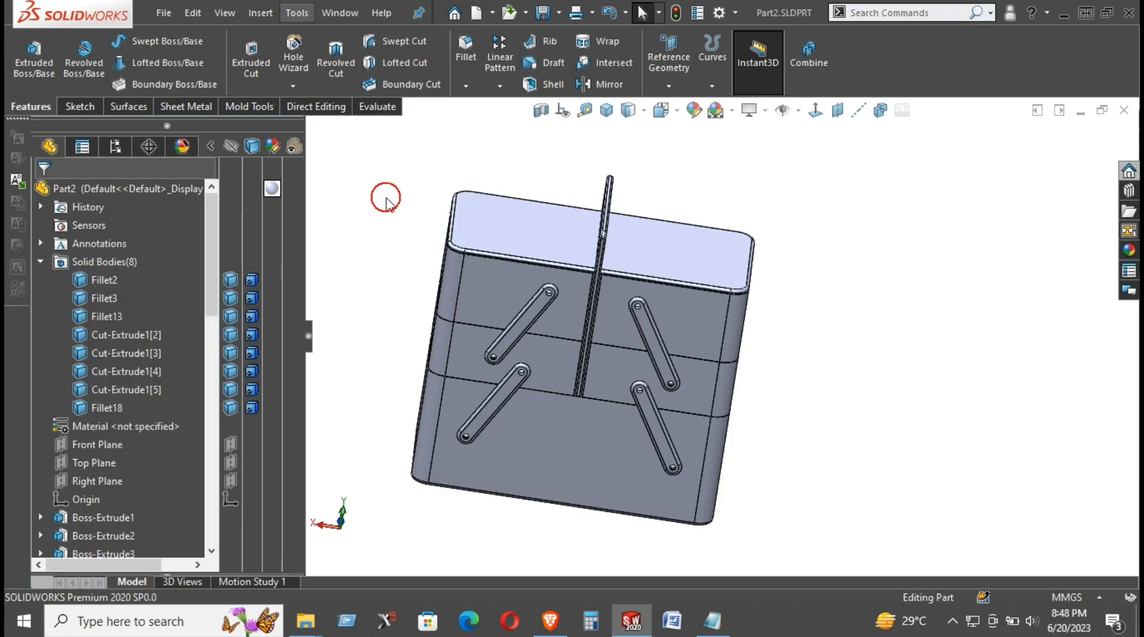
Insert the toolbox base body into a new part and save it as Part2-Boss-Extrude1.SLDPRT in the Tool box folder
left_click(100, 407)
right_click(100, 407)
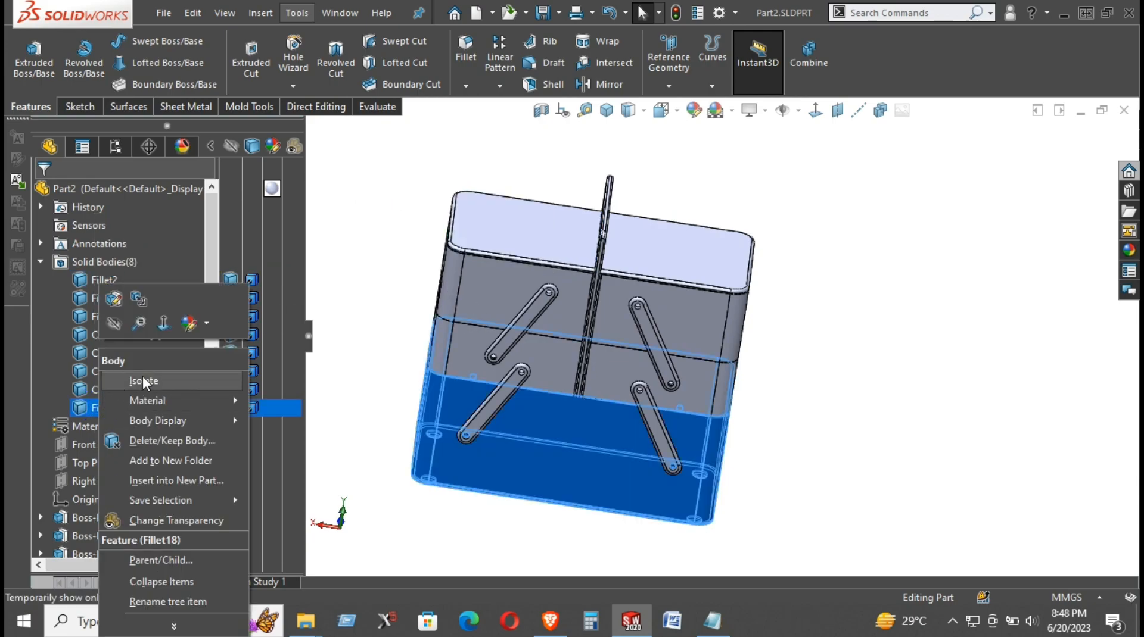
left_click(168, 483)
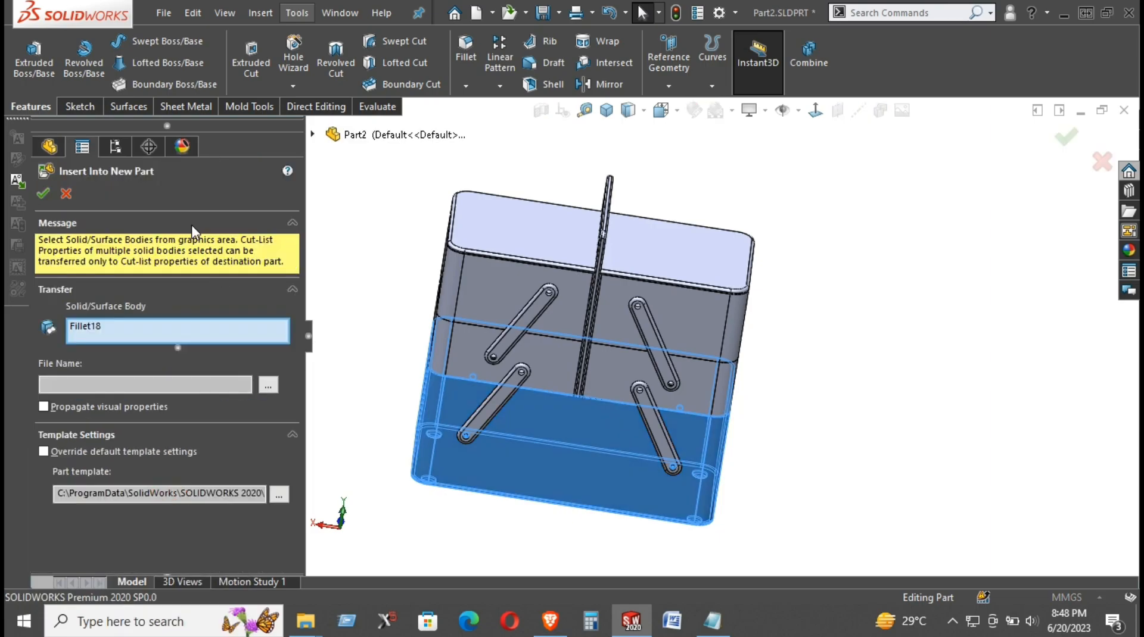
left_click(50, 186)
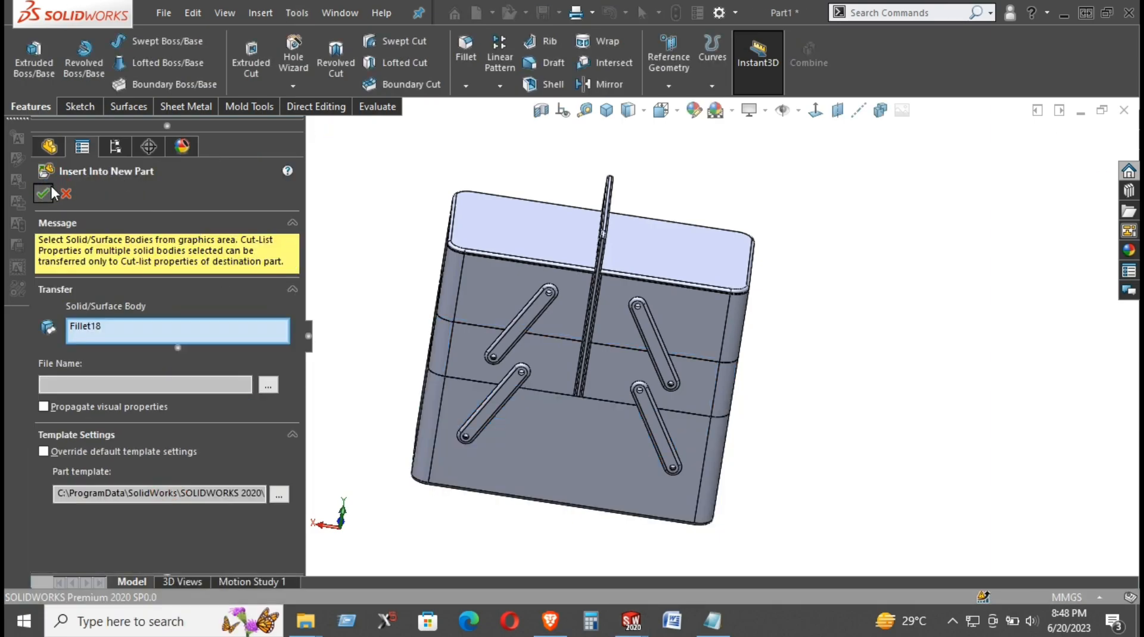
left_click(513, 284)
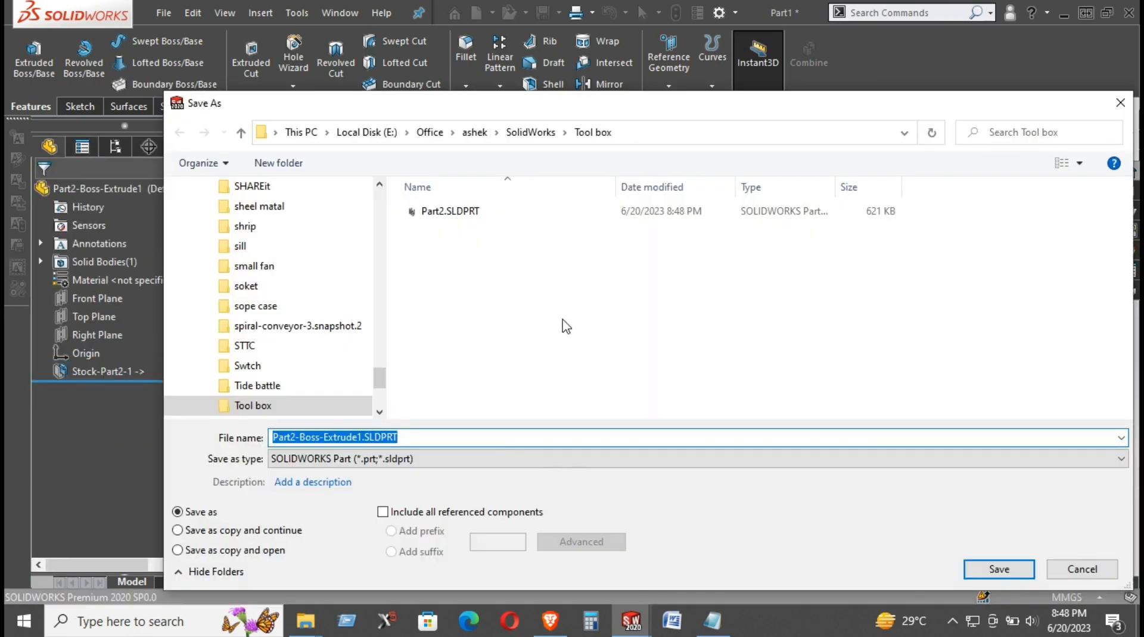
left_click(996, 571)
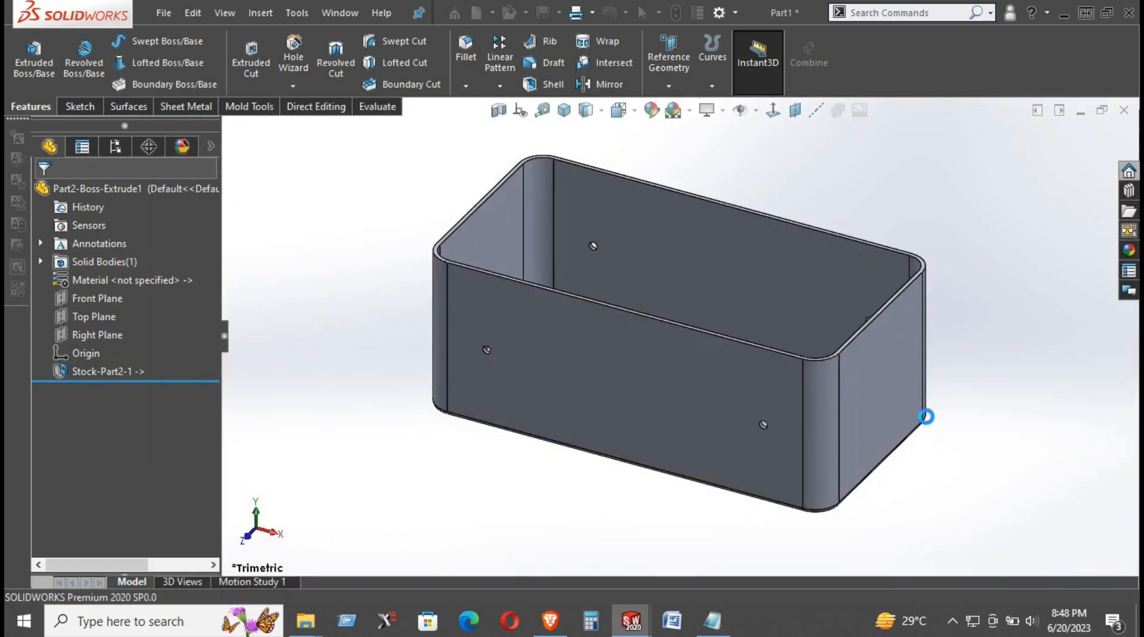
Apply a pale cyan colour from the standard swatches to the whole base part
left_click(649, 113)
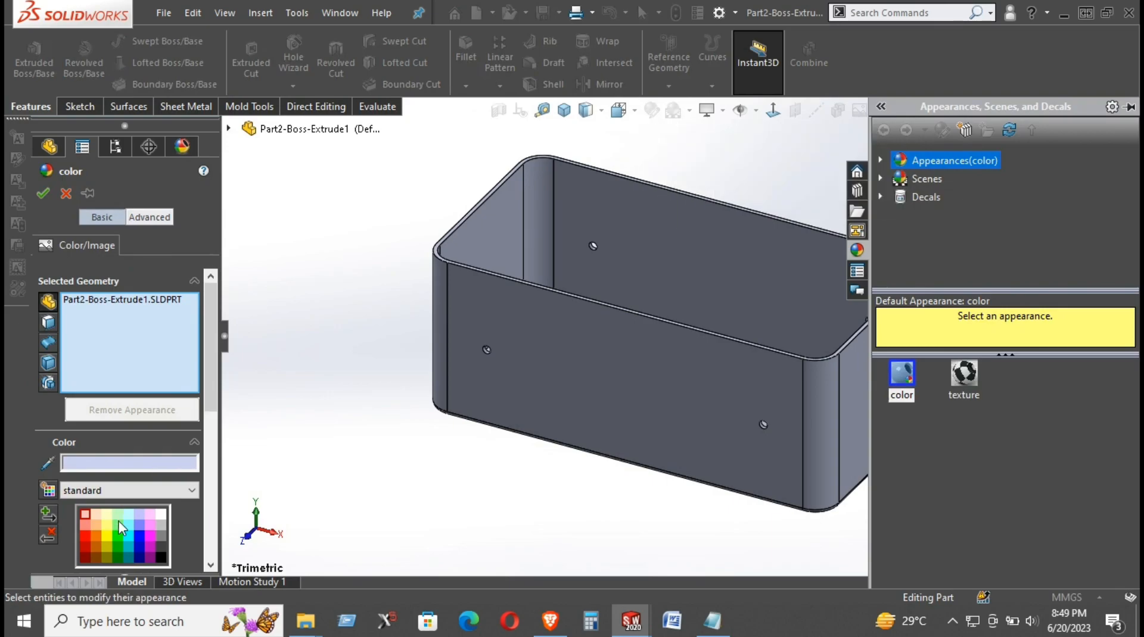
left_click(124, 514)
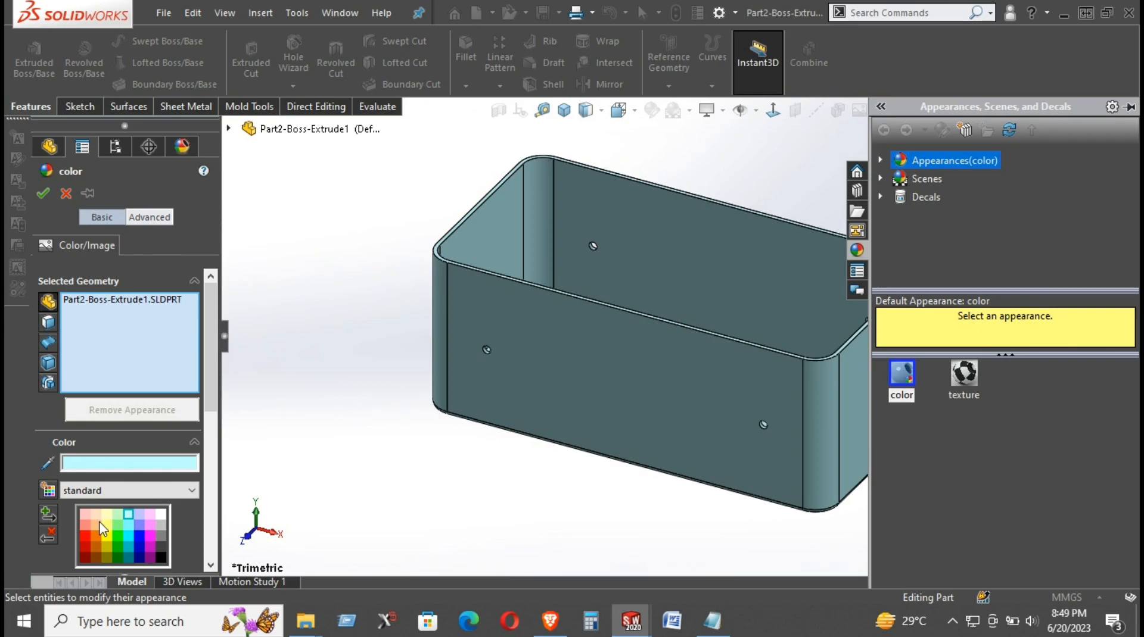
left_click(98, 524)
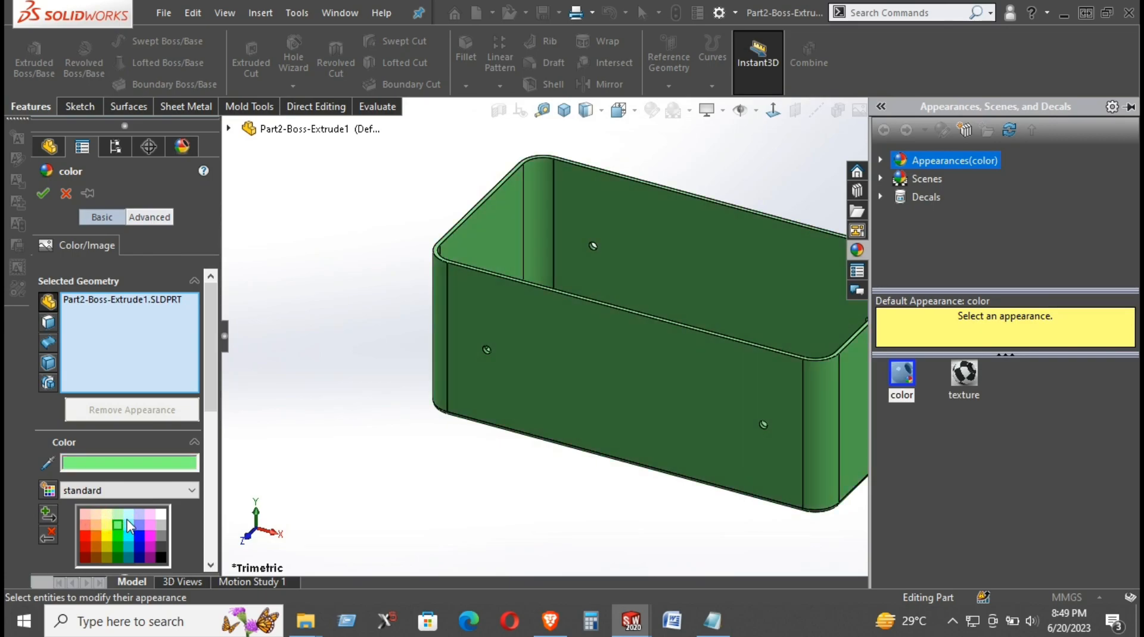
left_click(130, 515)
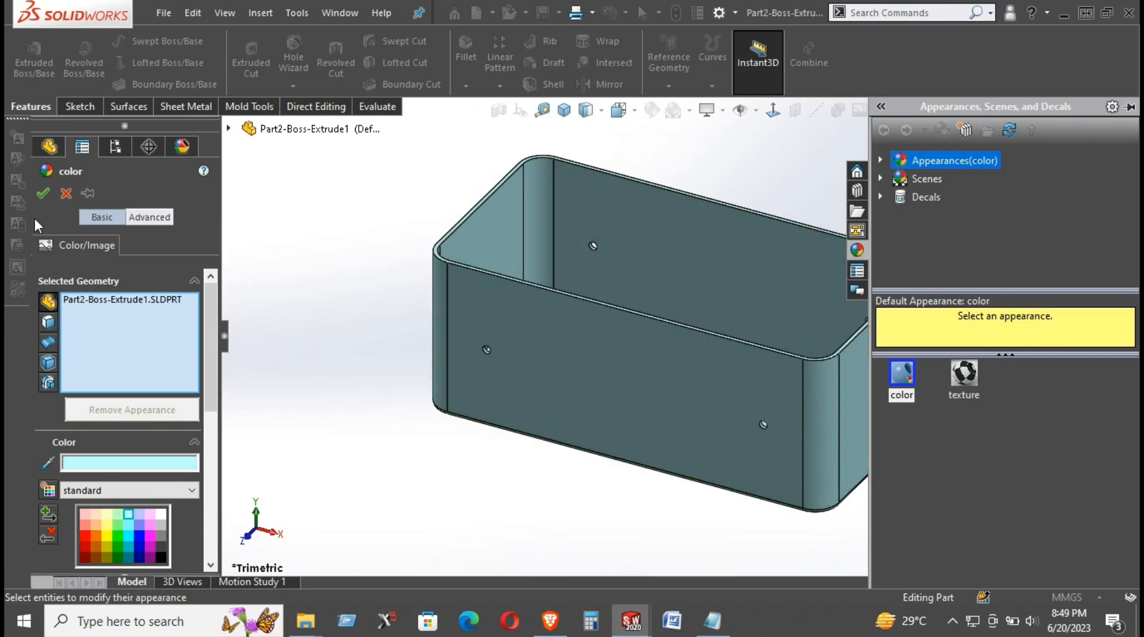
left_click(43, 192)
left_click(319, 295)
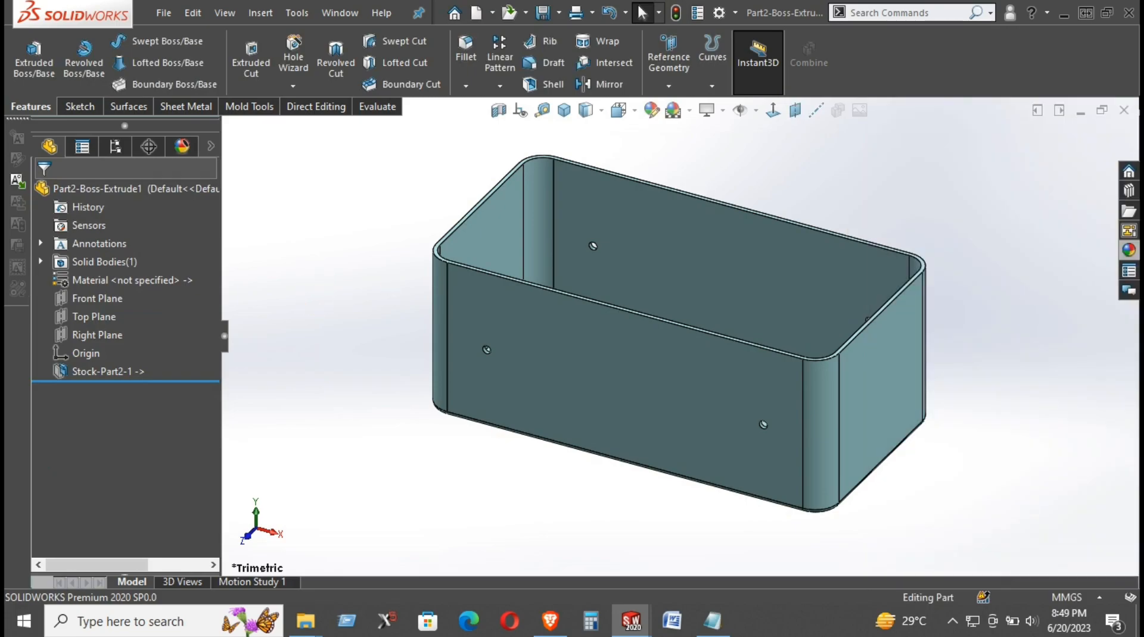
Close the base part, saving both it and the referenced Part2.SLDPRT
left_click(542, 17)
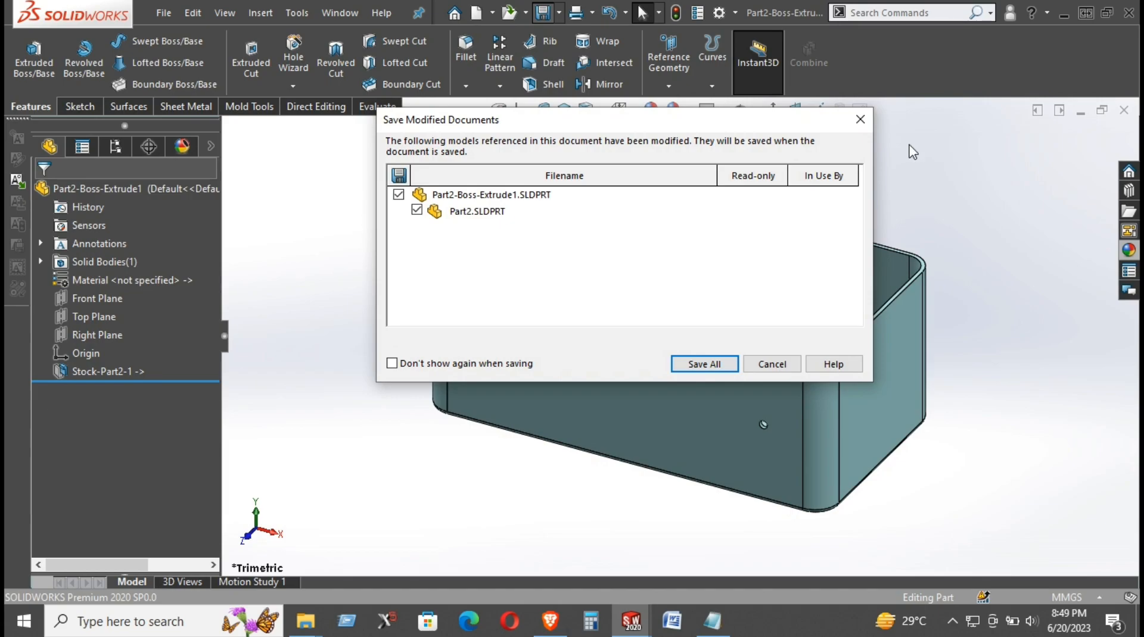
left_click(860, 120)
left_click(1124, 110)
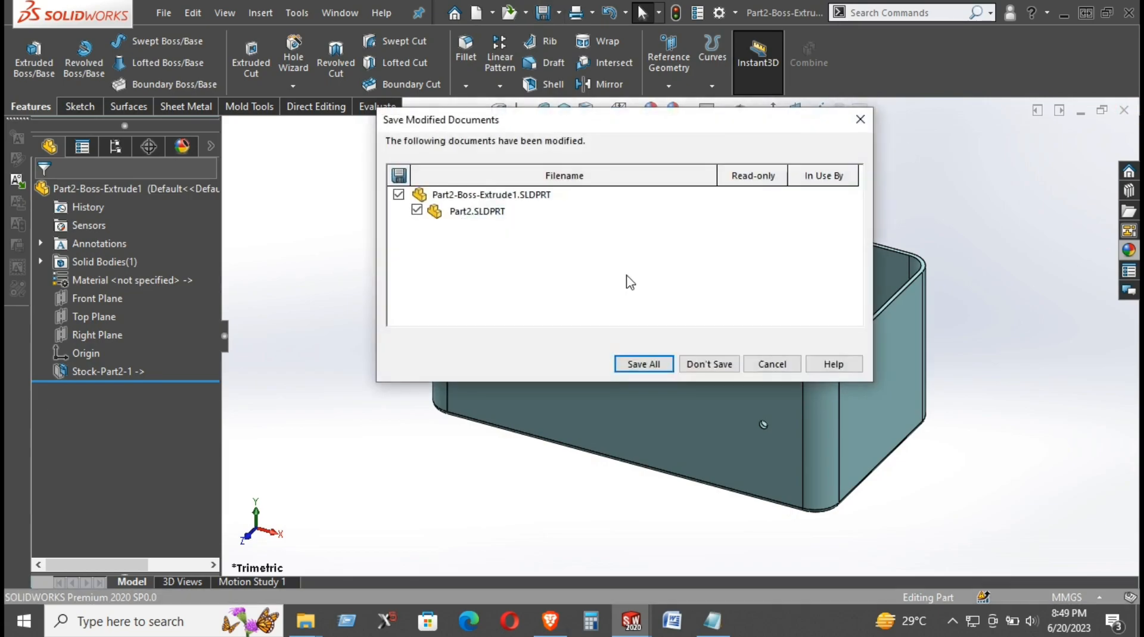
left_click(647, 363)
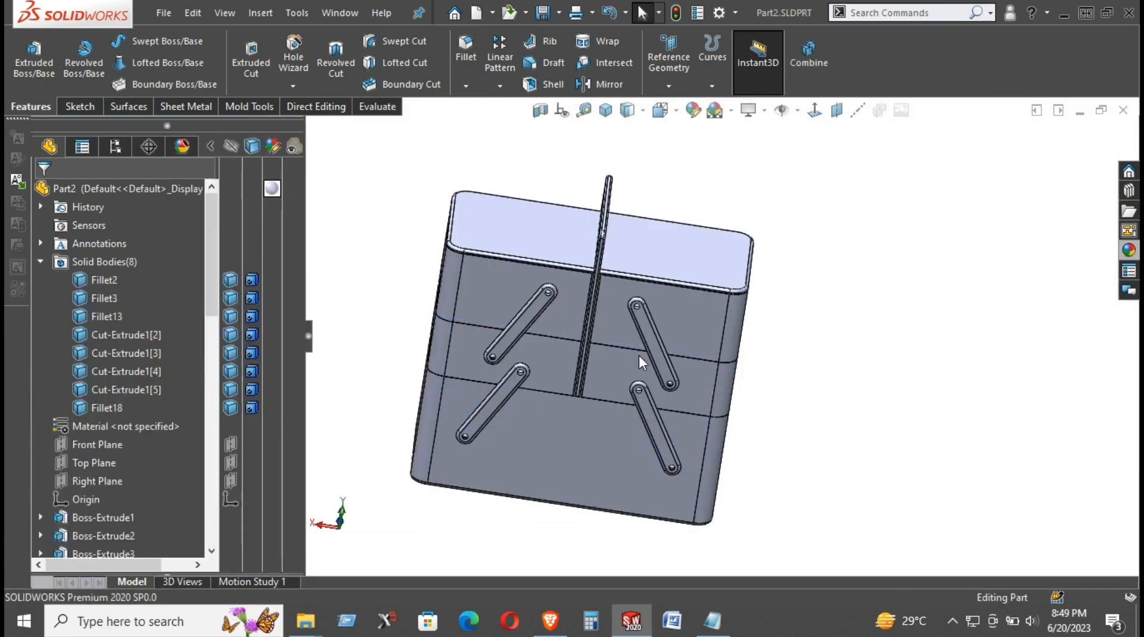
right_click(542, 358)
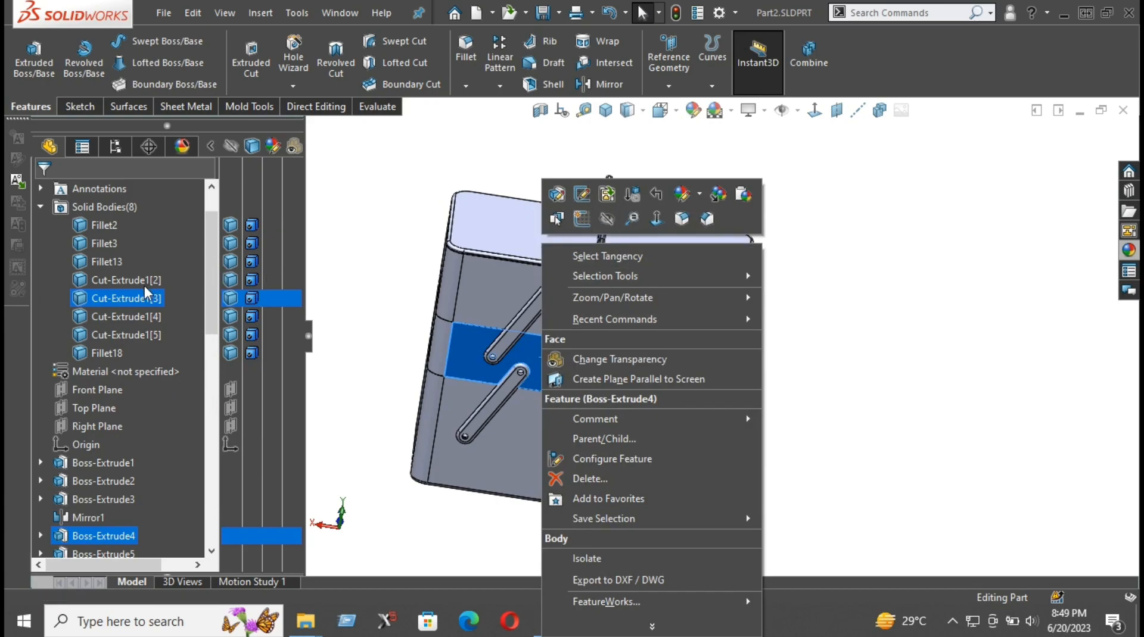
left_click(127, 298)
right_click(128, 298)
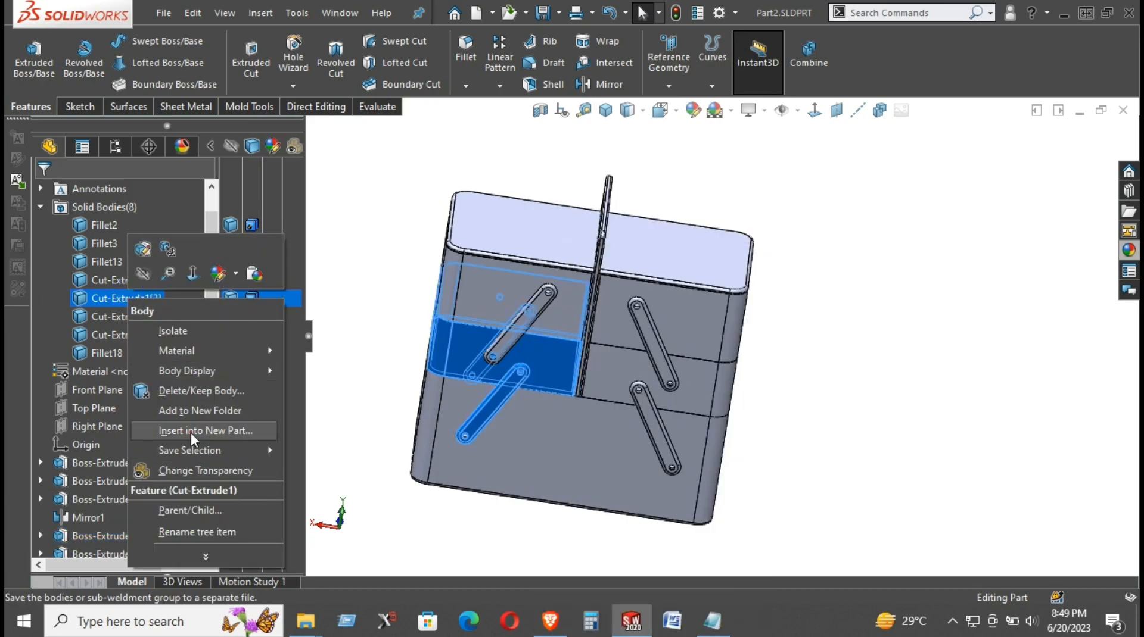
left_click(190, 430)
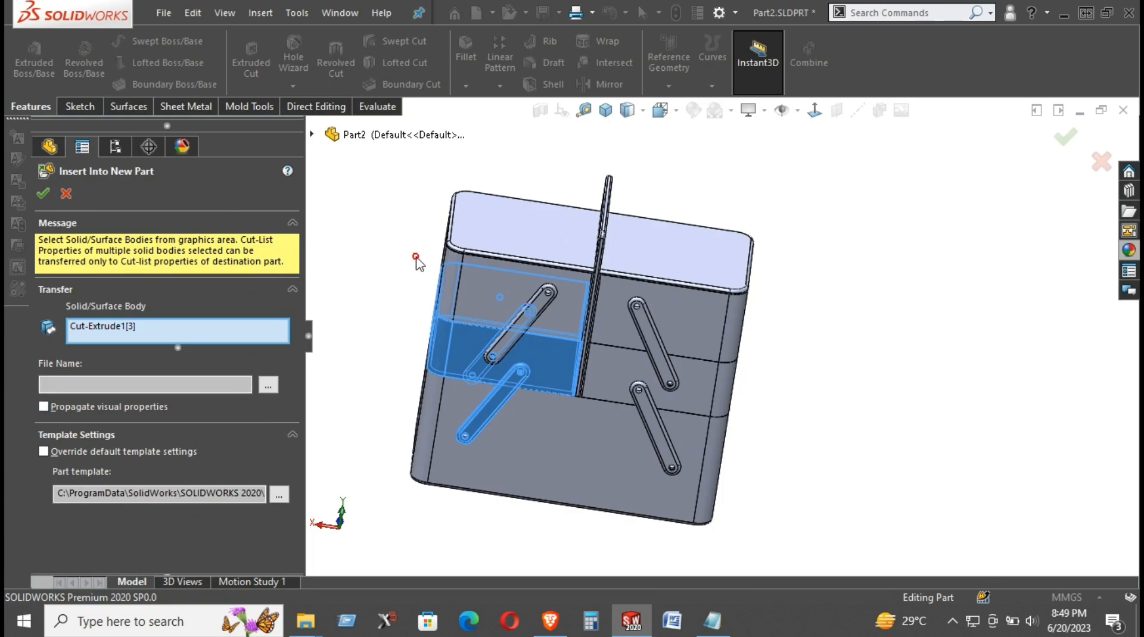
left_click(65, 192)
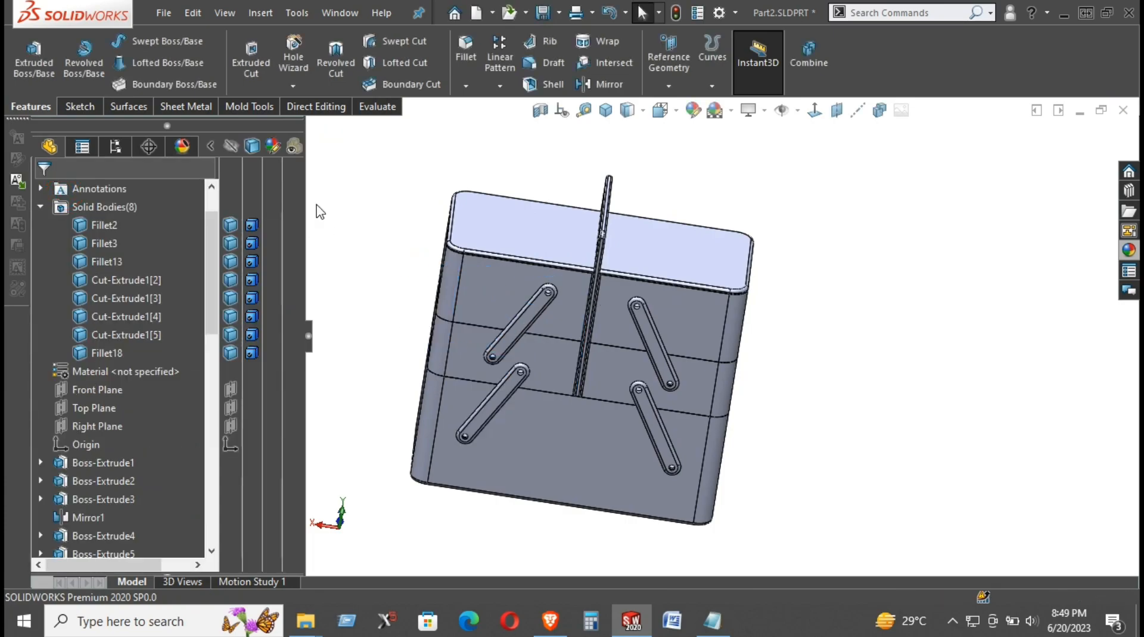
Examine which geometry belongs to the middle tray's solid body Cut-Extrude1[3] and look through the part's features
right_click(545, 371)
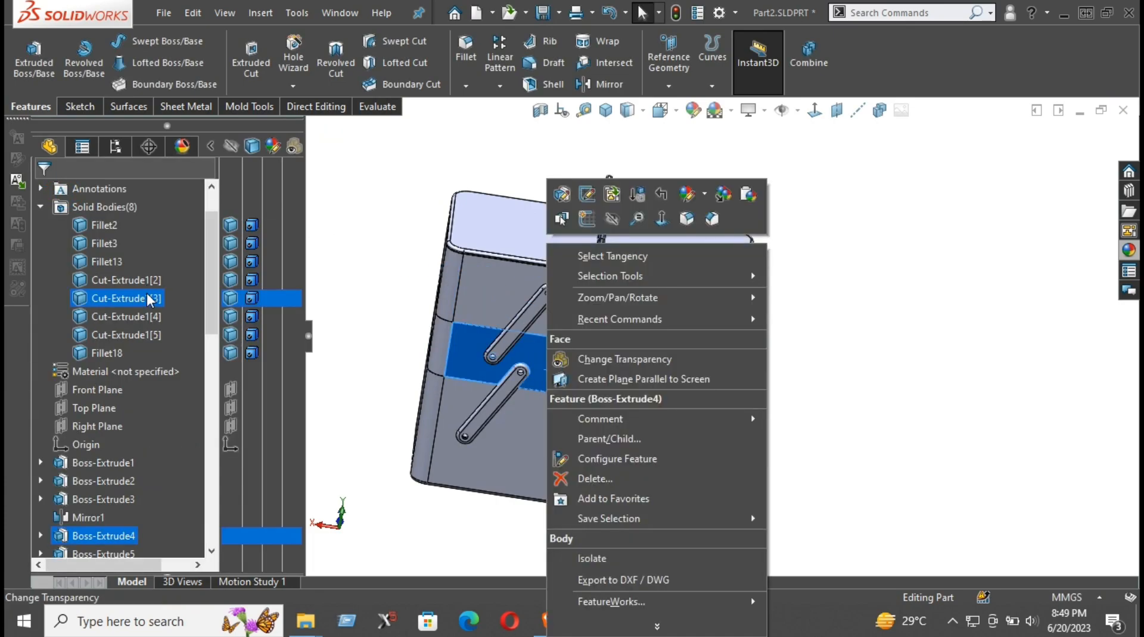
left_click(340, 263)
left_click(108, 301)
middle_click_drag(390, 306, 393, 340)
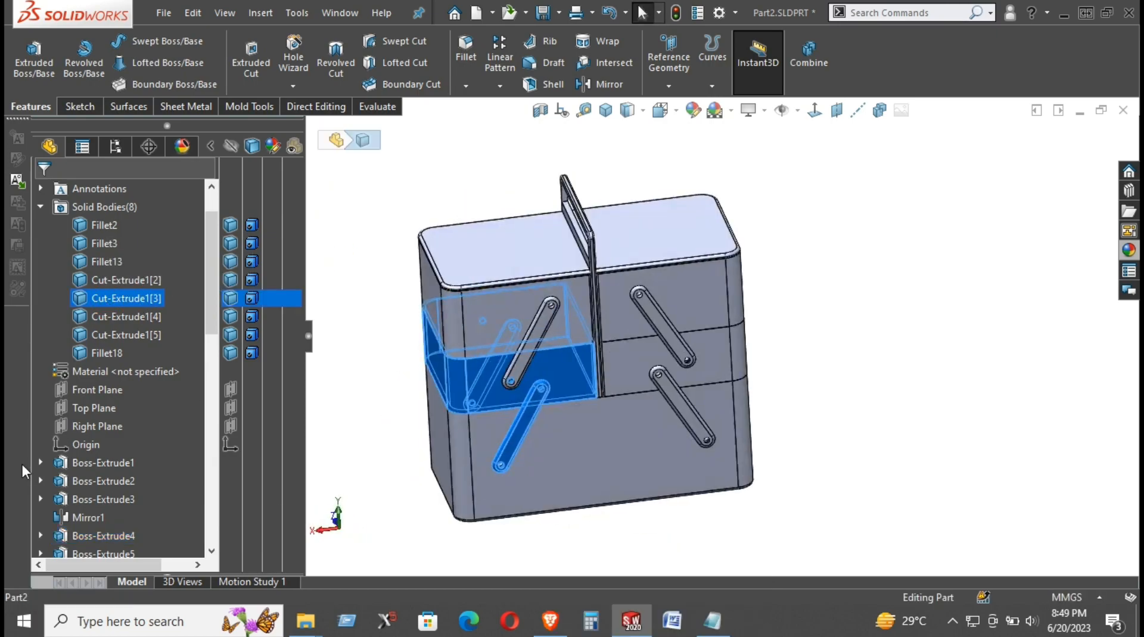
scroll(91, 465, "down", 2)
scroll(90, 459, "down", 1)
left_click(841, 489)
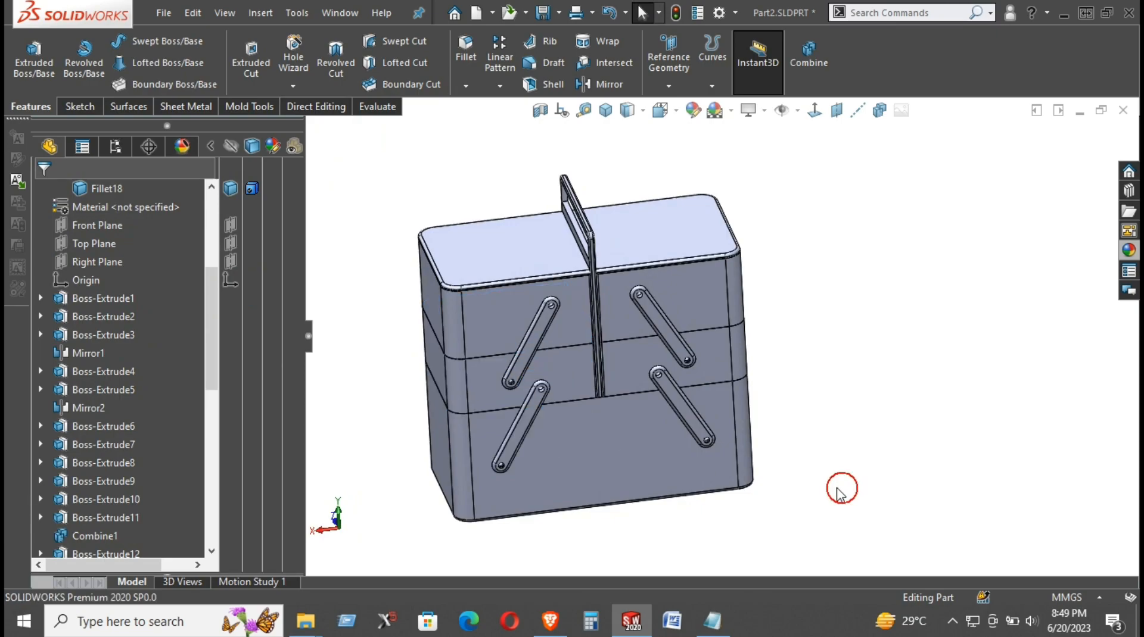
Check which solid body and feature the lower link arm under the middle tray belongs to
scroll(840, 488, "down", 2)
scroll(828, 485, "up", 2)
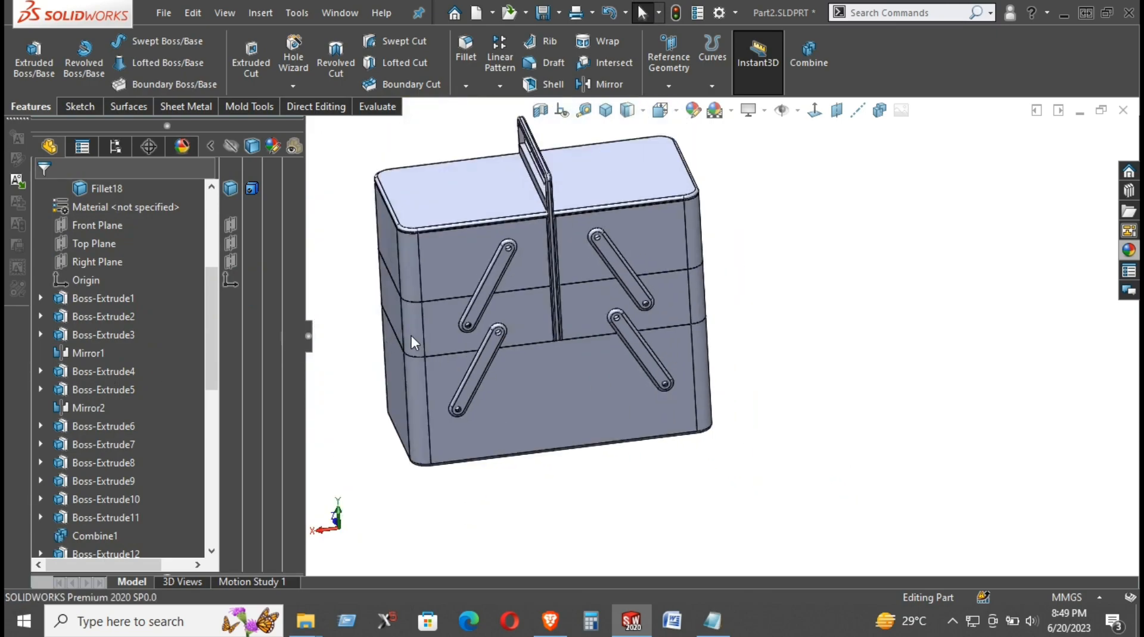
scroll(459, 338, "down", 3)
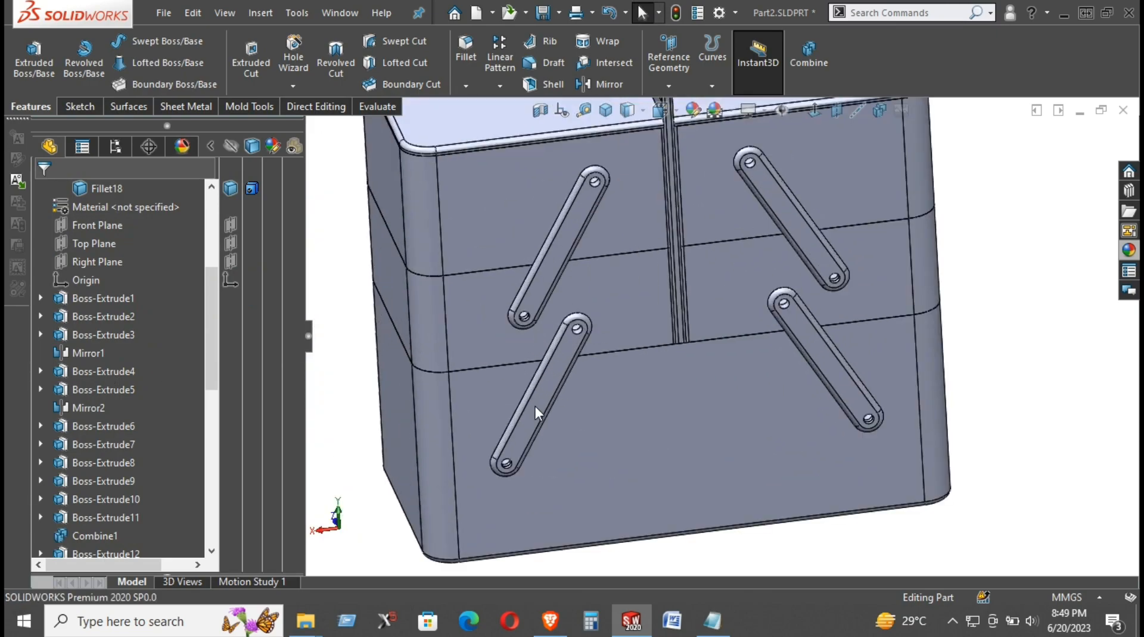
left_click(535, 406)
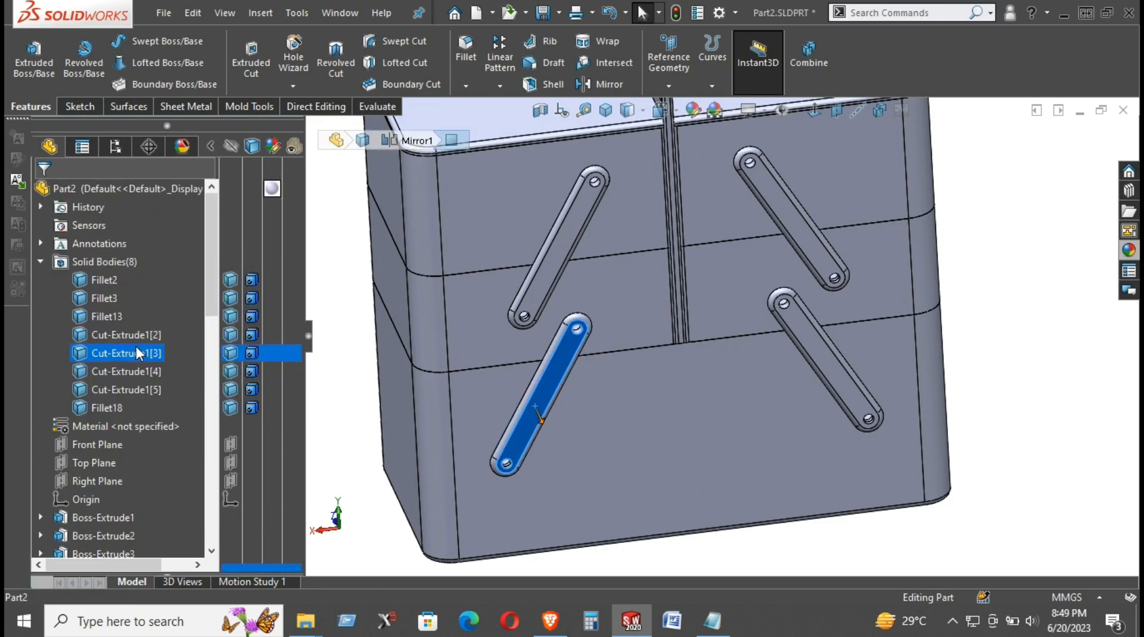
left_click(102, 352)
scroll(98, 369, "down", 4)
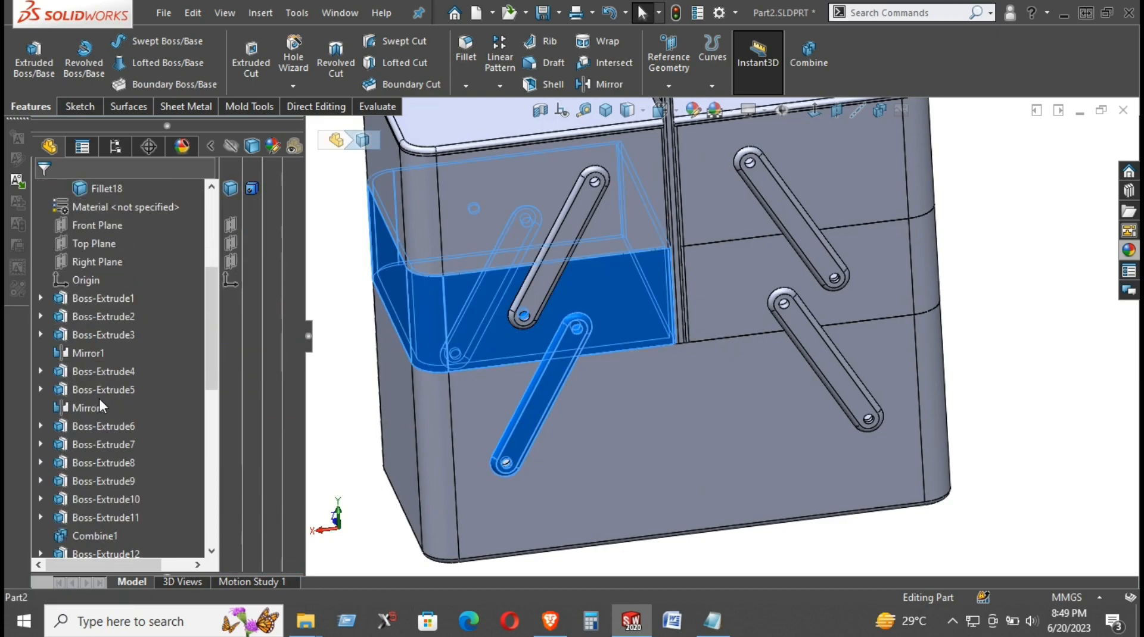
left_click(346, 312)
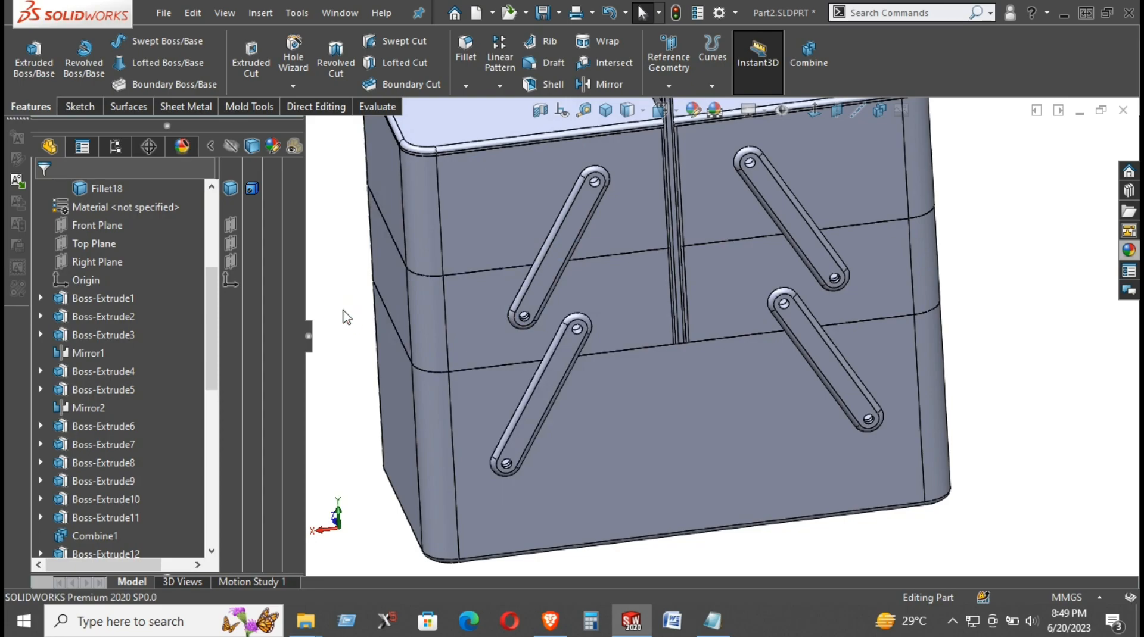
Hide the toolbox base body and try hiding the middle tray body as well
right_click(624, 422)
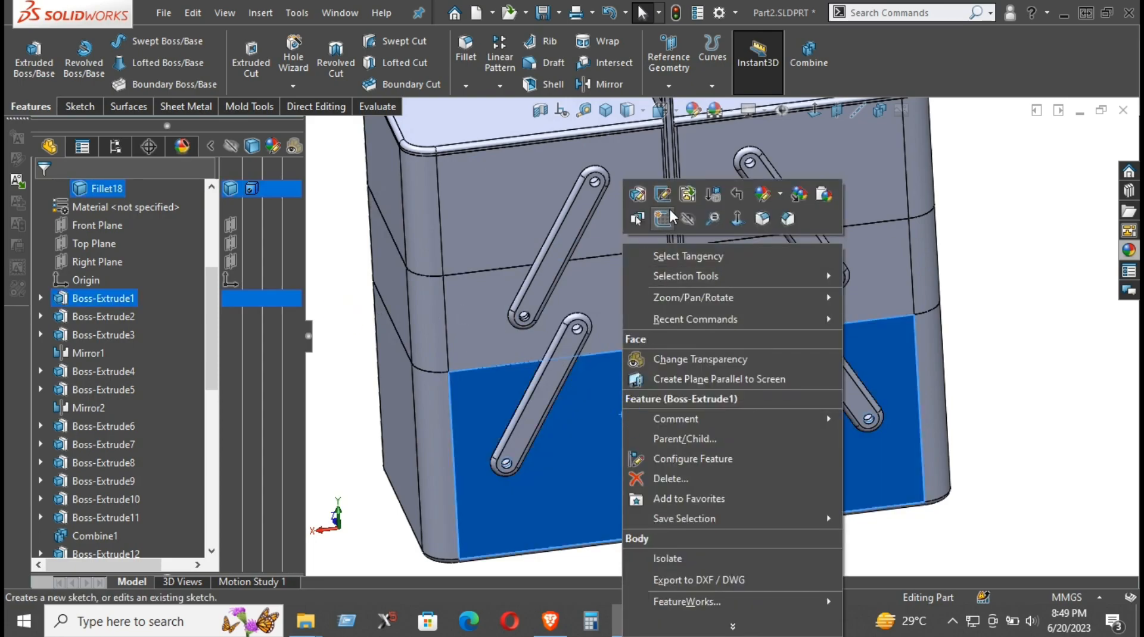
left_click(694, 226)
middle_click_drag(758, 421, 667, 291)
right_click(659, 295)
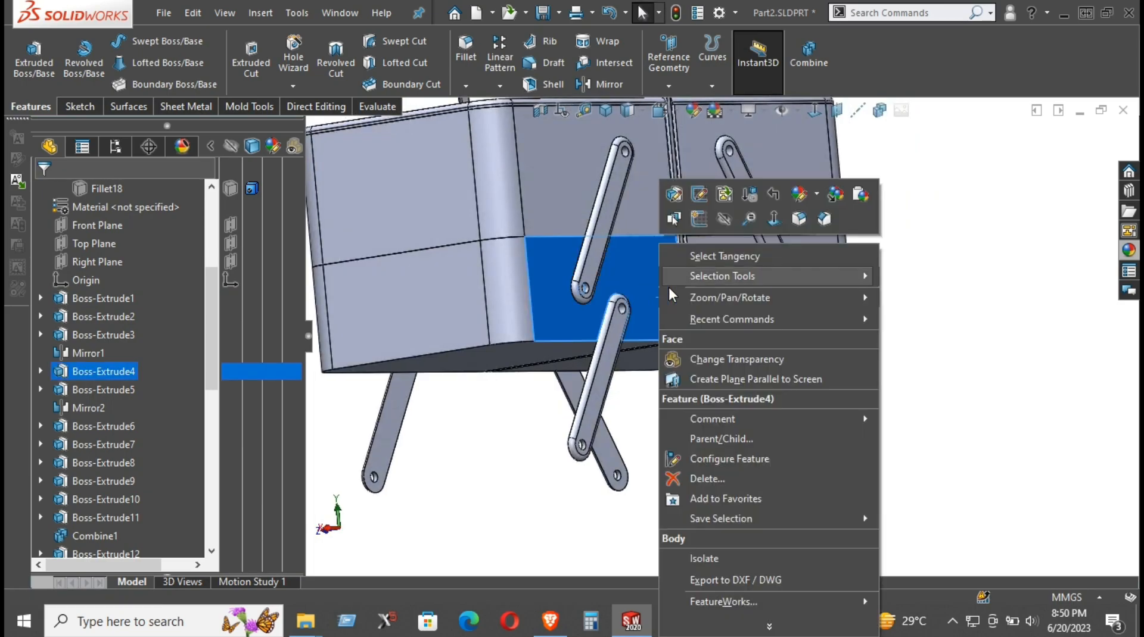
left_click(724, 221)
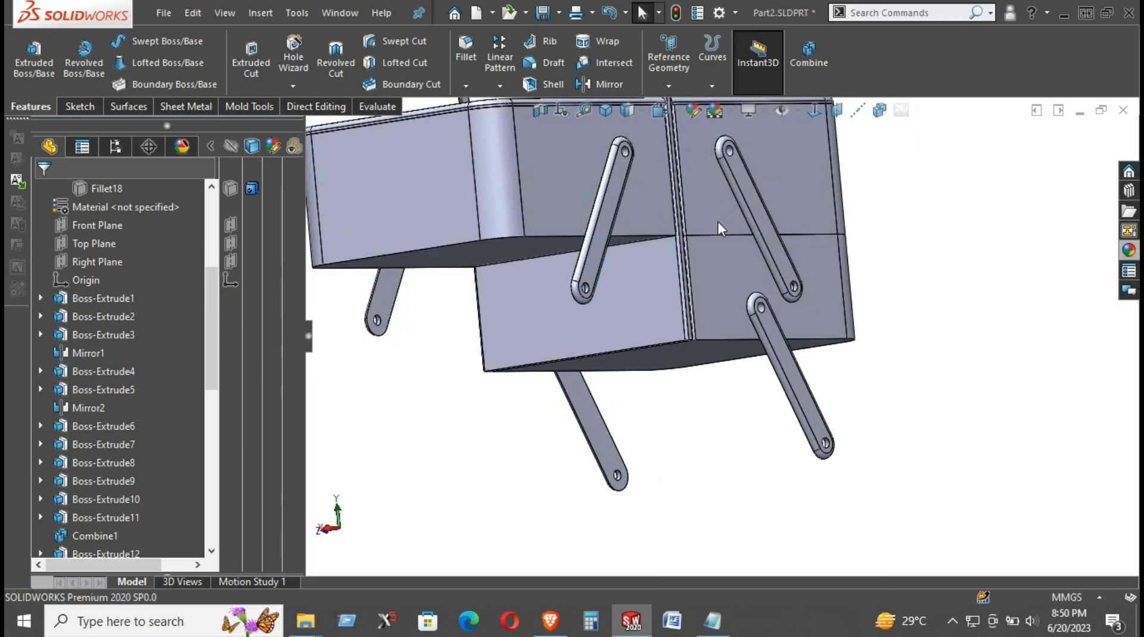
Review the extrusion settings of the upper trays' feature Boss-Extrude6, including Merge result
left_click(710, 224)
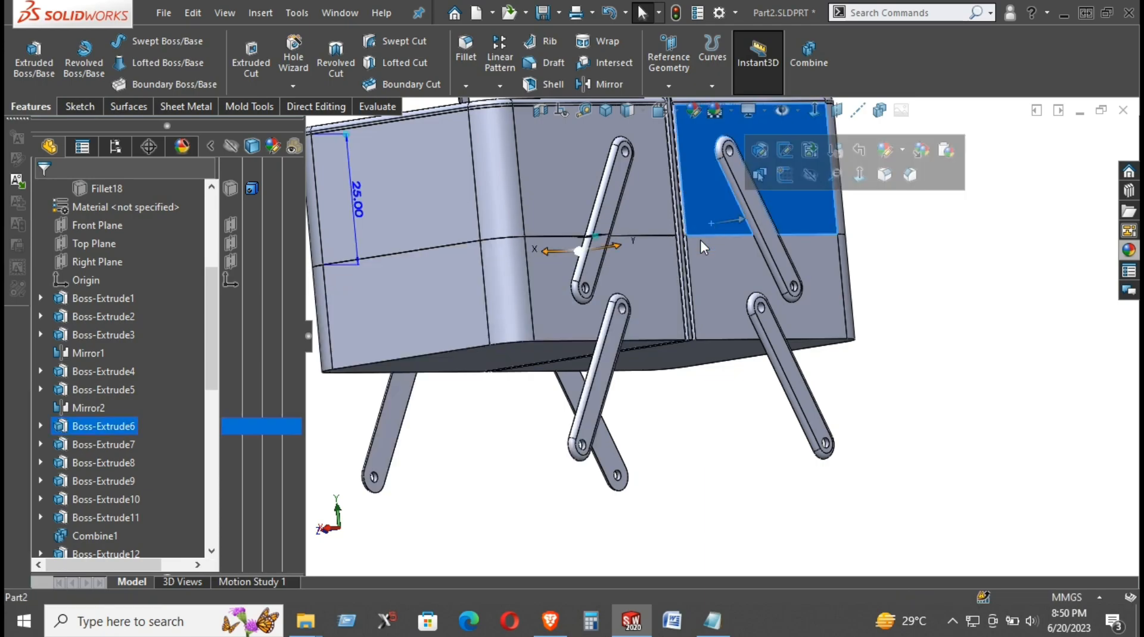
left_click(43, 427)
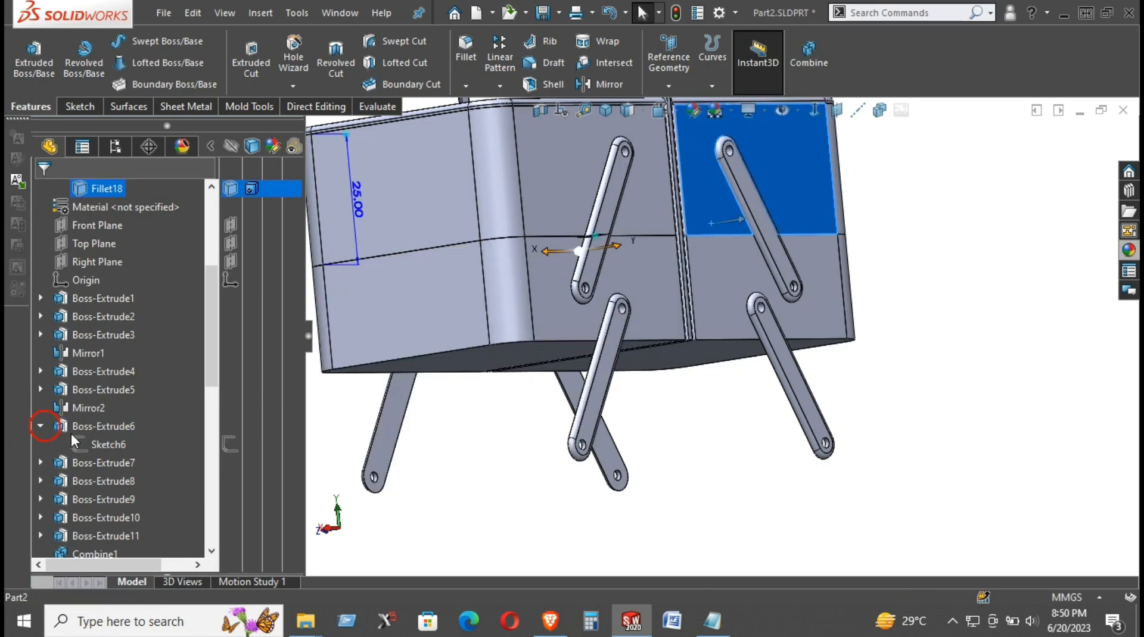
left_click(85, 426)
left_click(101, 373)
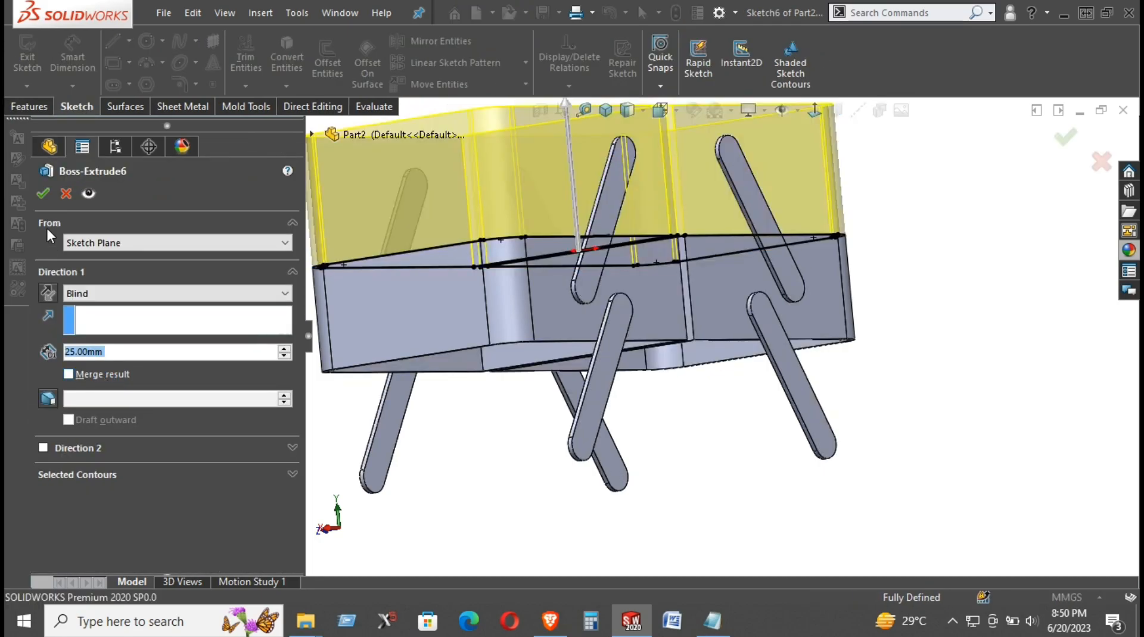
left_click(44, 192)
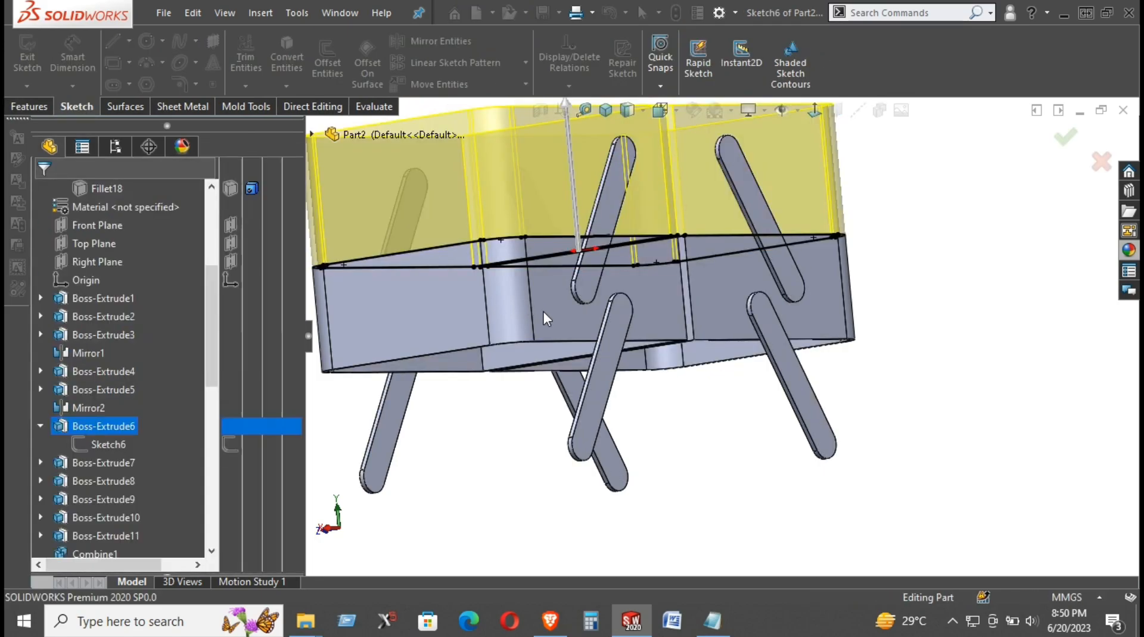
Review the extrusion settings of the middle trays' feature Boss-Extrude4, including Merge result
left_click(539, 322)
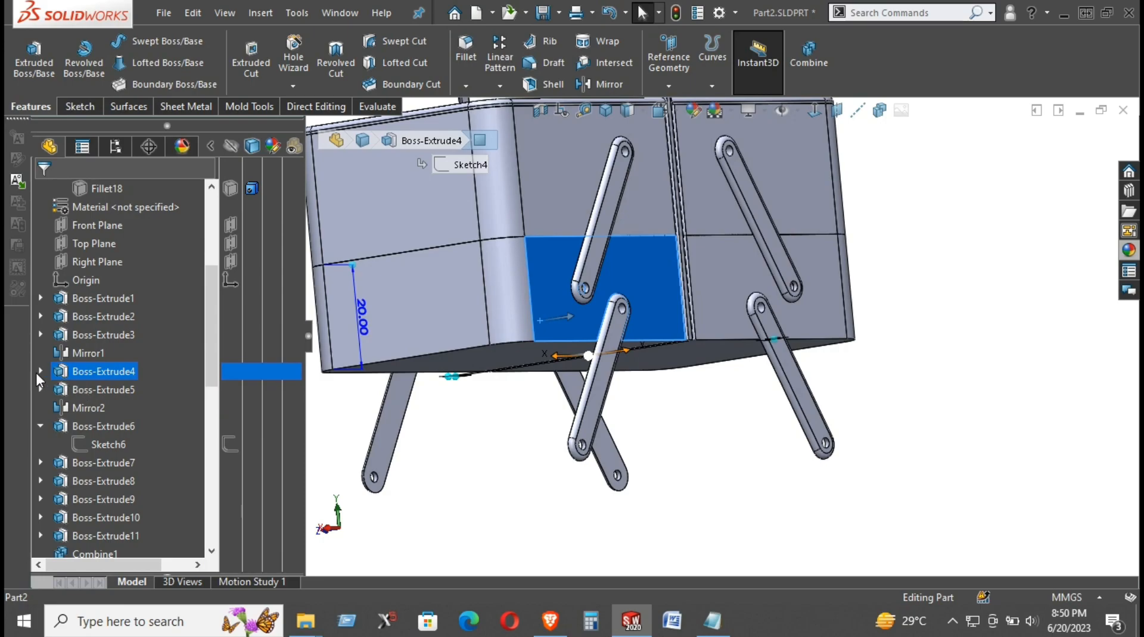
right_click(86, 374)
left_click(107, 244)
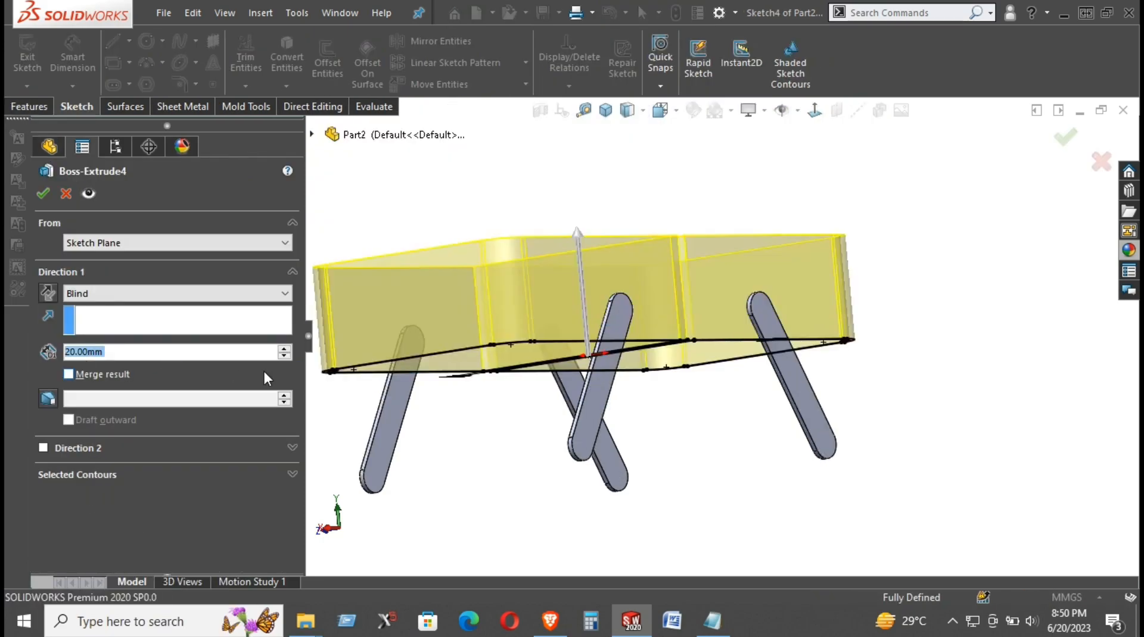
middle_click_drag(464, 451, 481, 485)
left_click(42, 192)
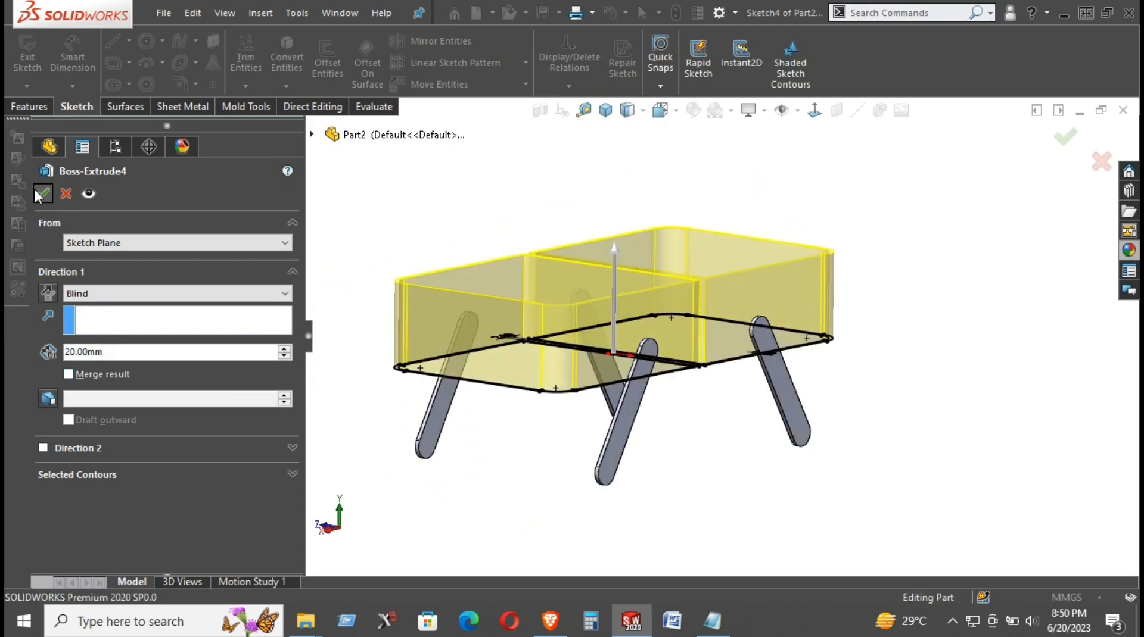
Try hiding one middle tray's body, Boss-Extrude4, to see whether its link arms are separate, and undo the hiding
left_click(385, 478)
middle_click_drag(623, 352, 613, 301)
right_click(610, 295)
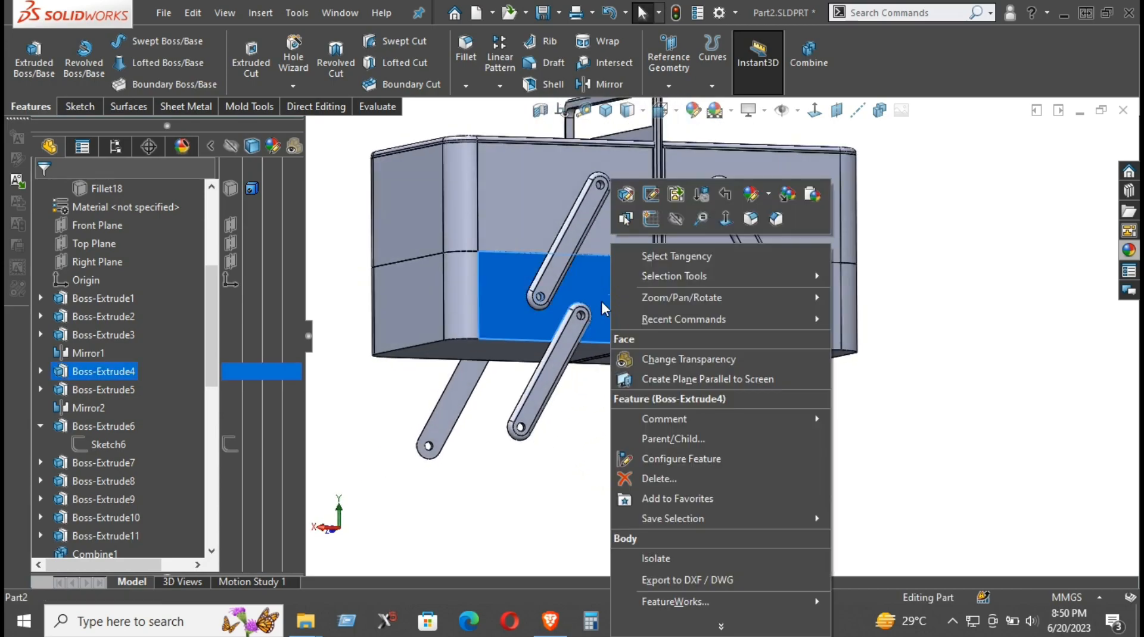
left_click(678, 215)
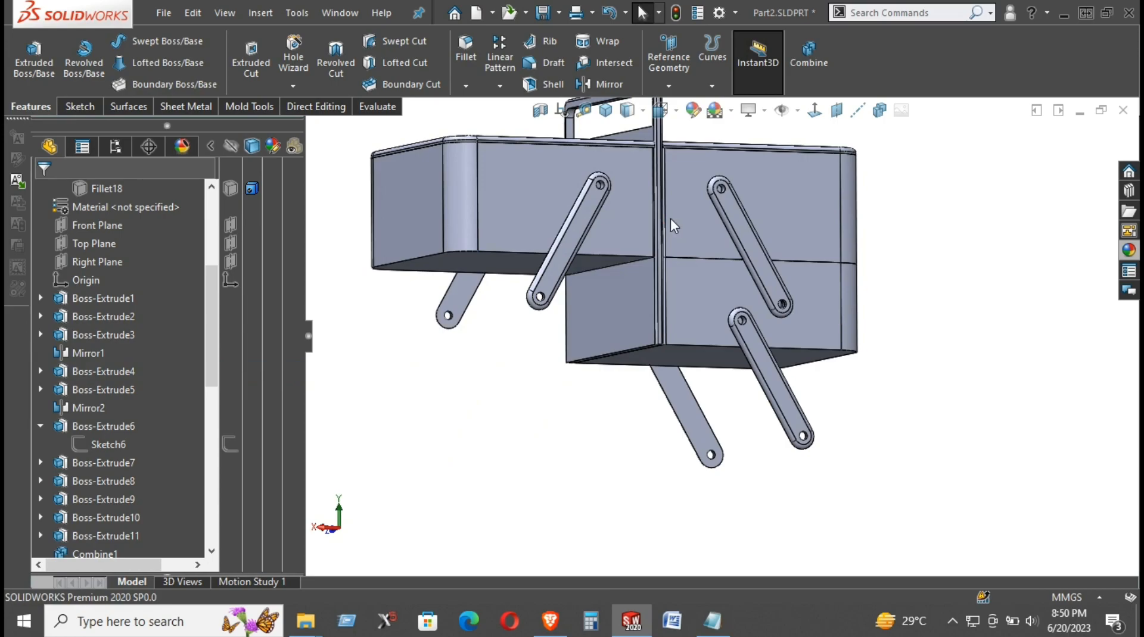
key("ctrl+z")
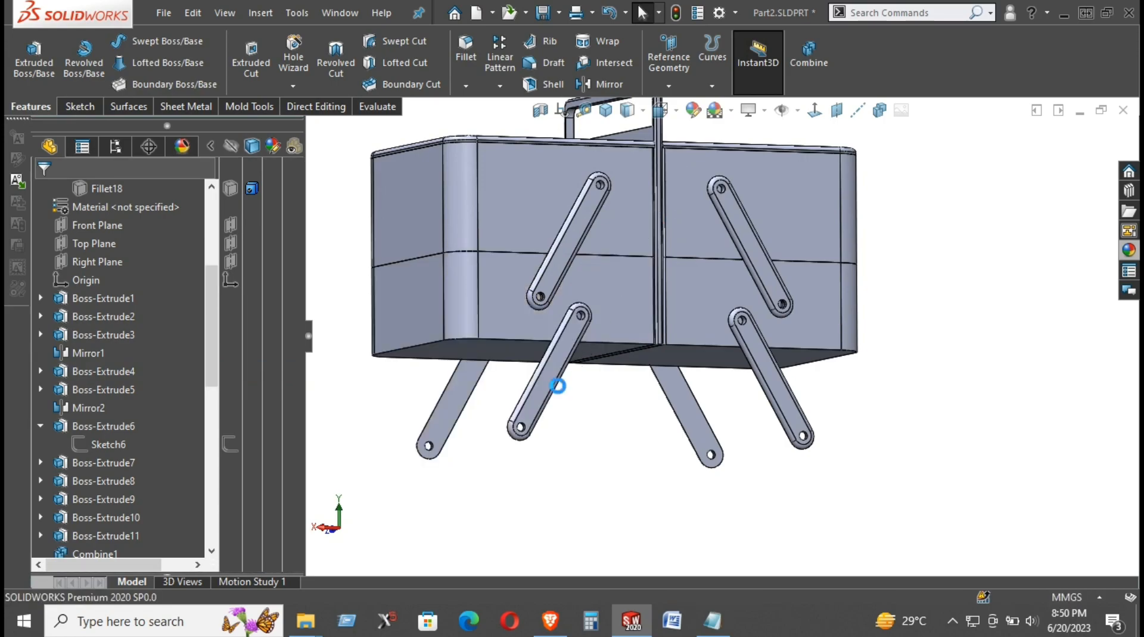
Review the Merge result setting of the lower link arms' feature Boss-Extrude3
right_click(460, 407)
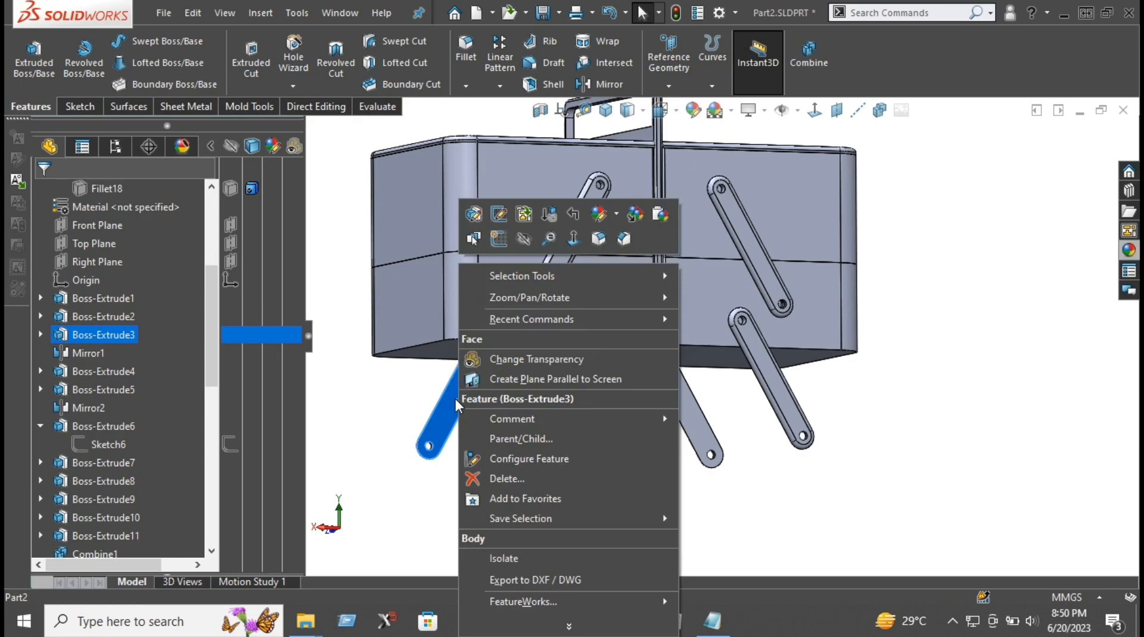
left_click(40, 335)
right_click(94, 337)
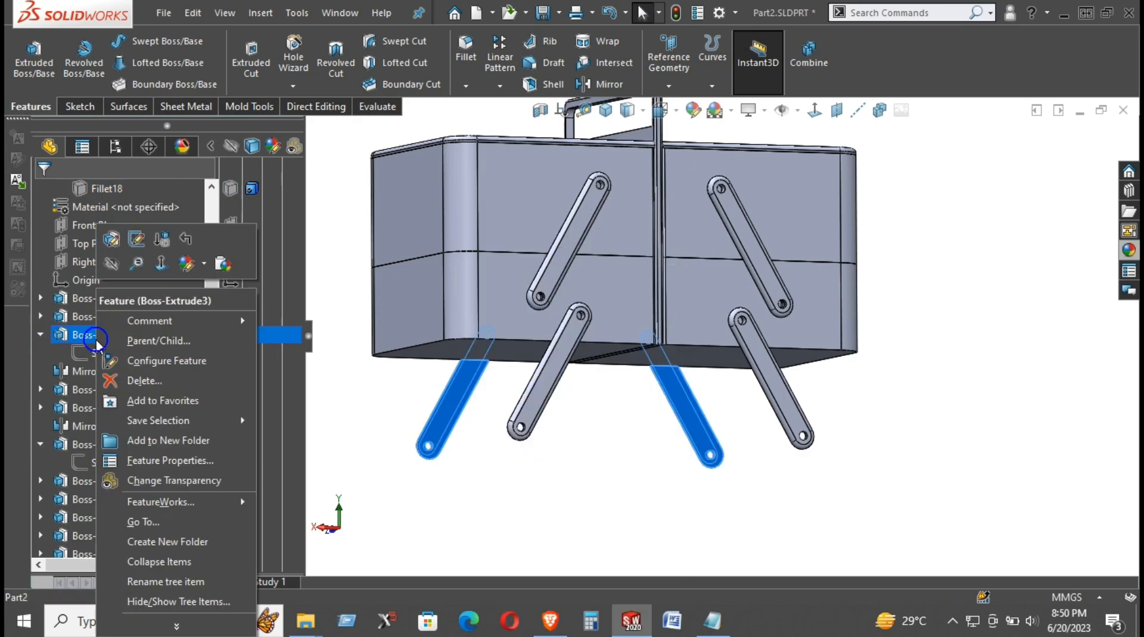
left_click(118, 240)
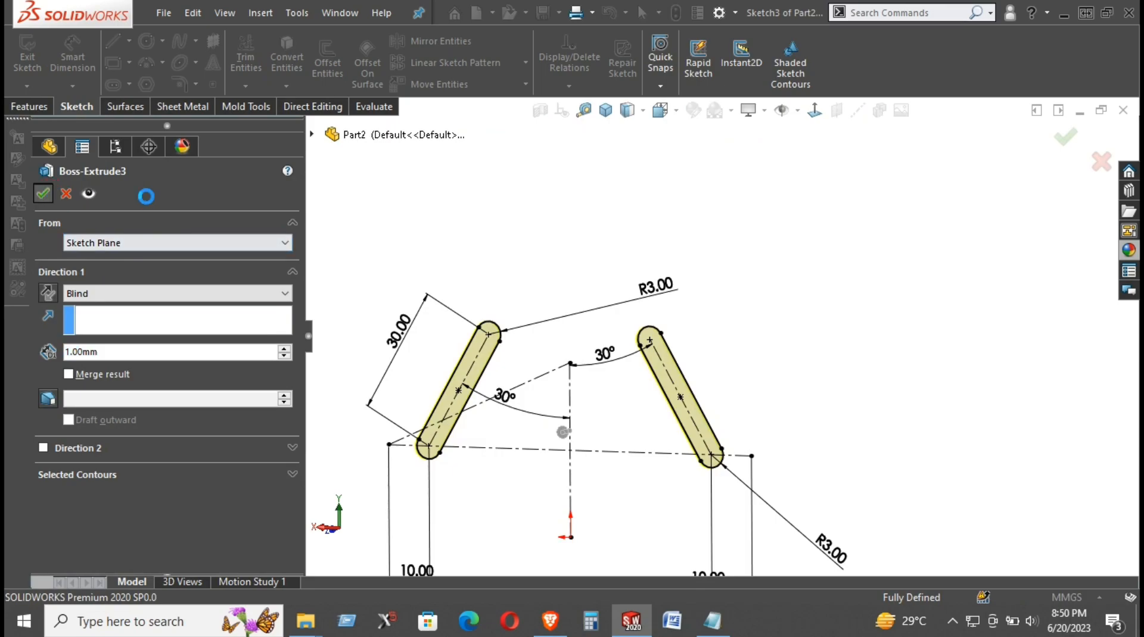
Turn off Merge result for the middle trays' floor extrusion Boss-Extrude7
left_click(86, 389)
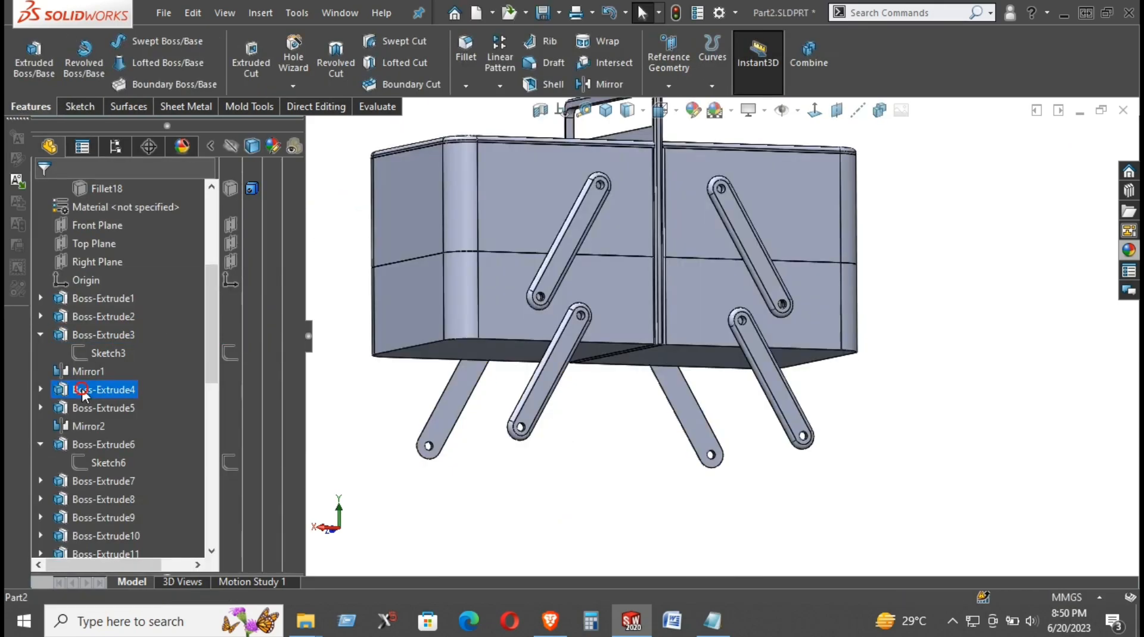
left_click(87, 409)
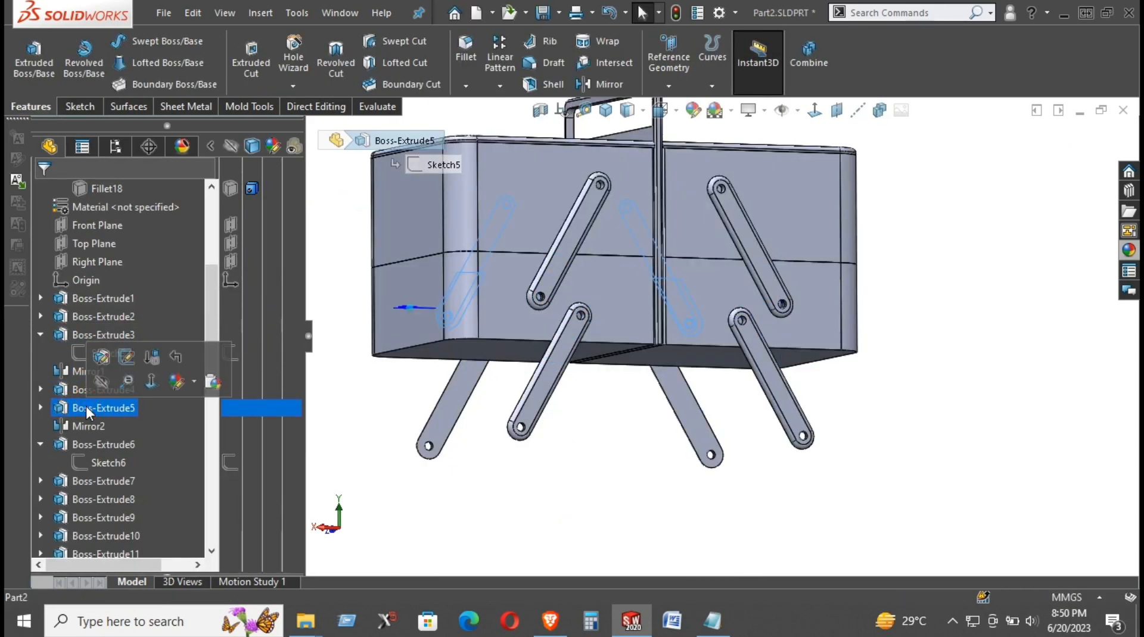
left_click(88, 444)
left_click(88, 481)
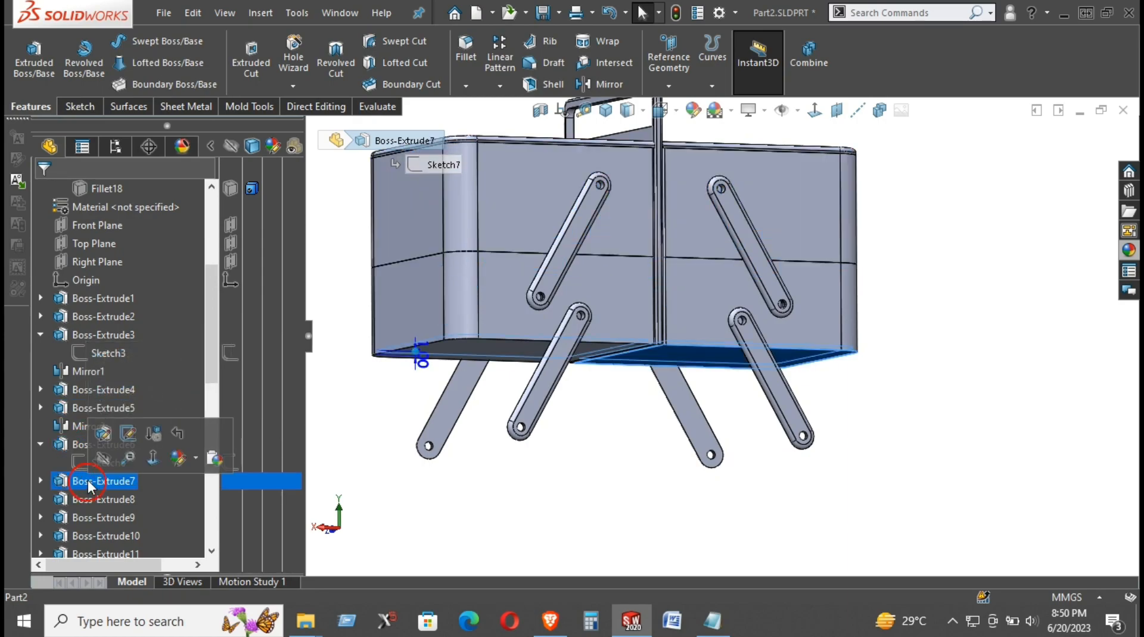
left_click(103, 433)
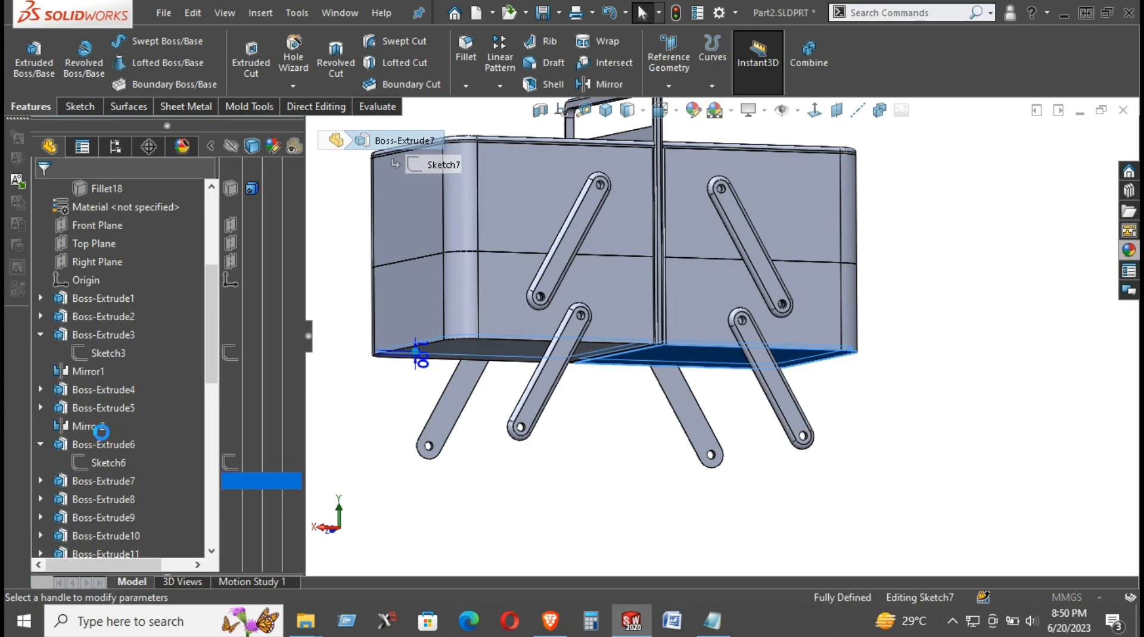
left_click(94, 375)
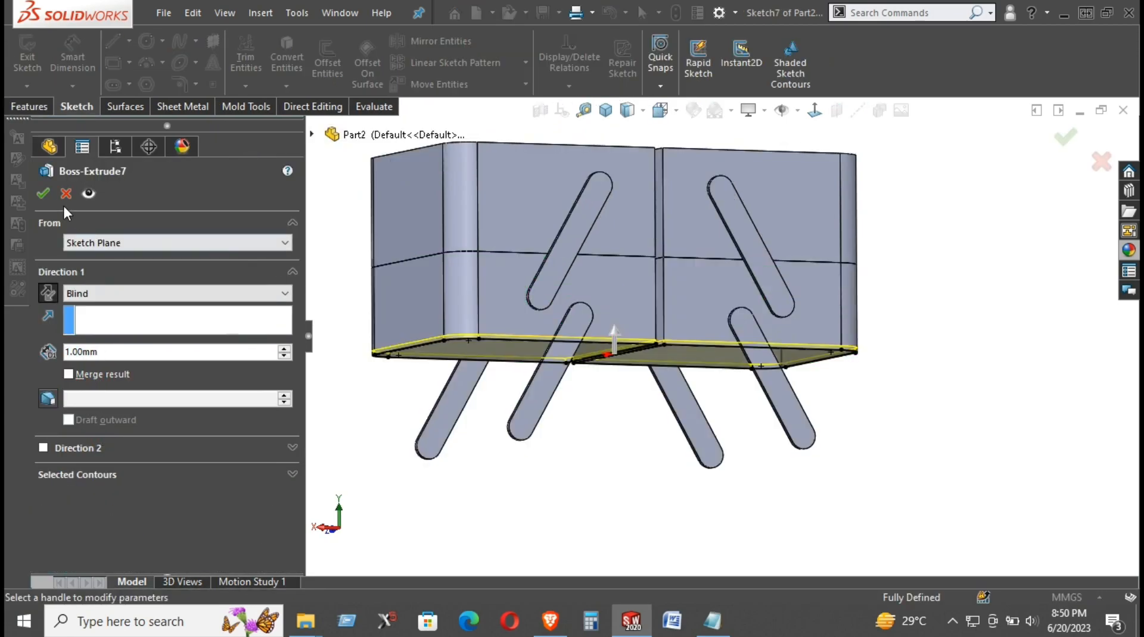
left_click(42, 193)
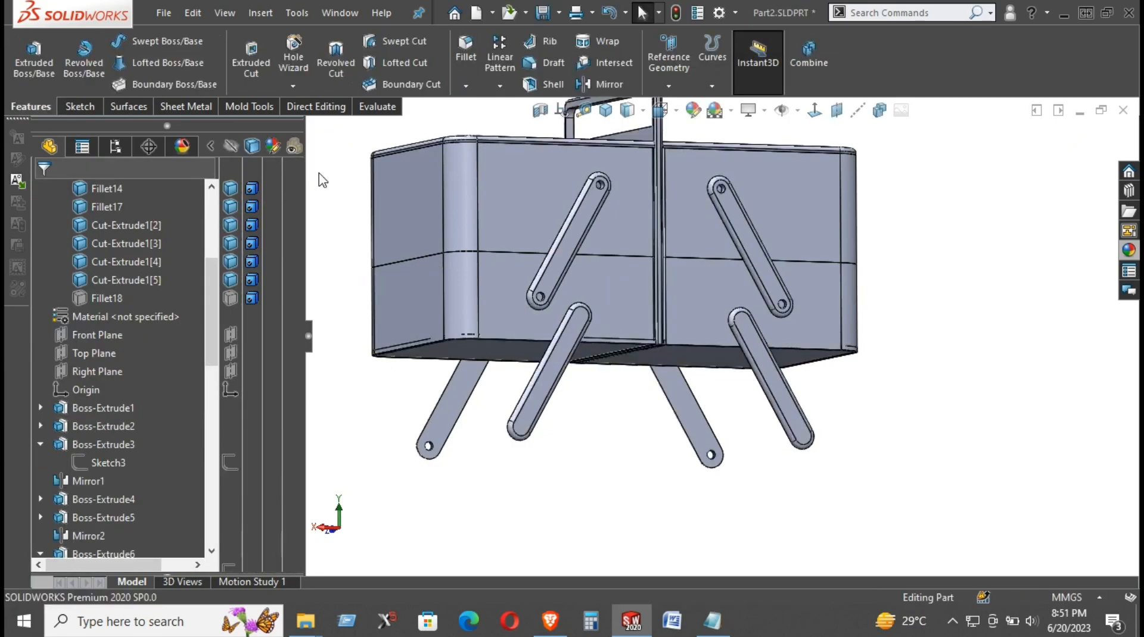
Combine the middle tray body Fillet17 with its floor Boss-Extrude7[2] using the Add operation
left_click(317, 106)
left_click(365, 52)
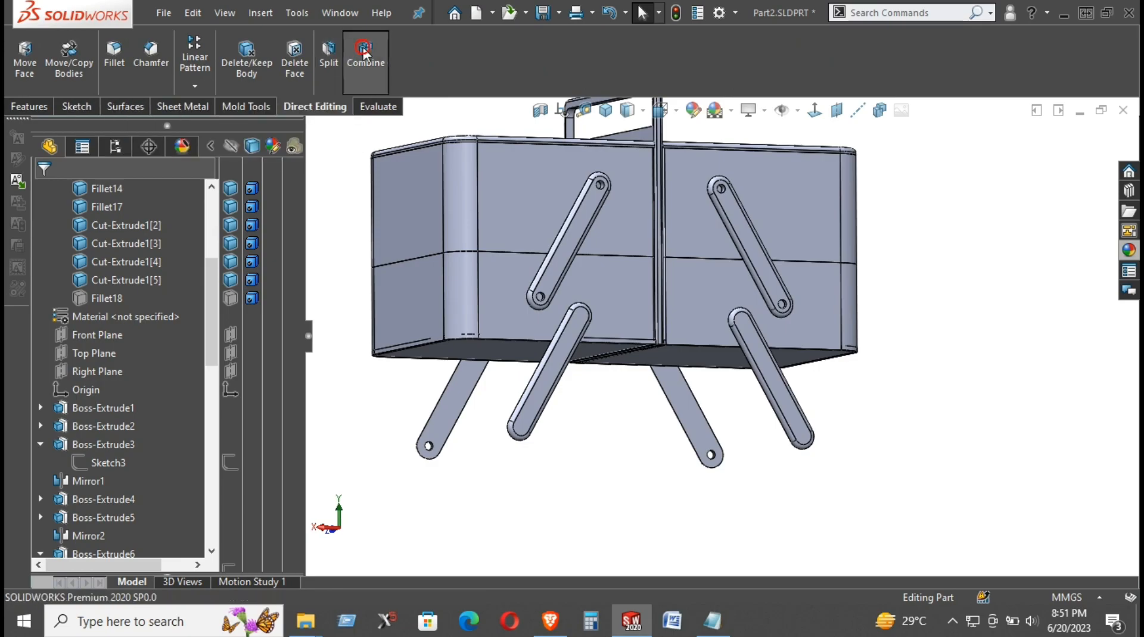
left_click(477, 299)
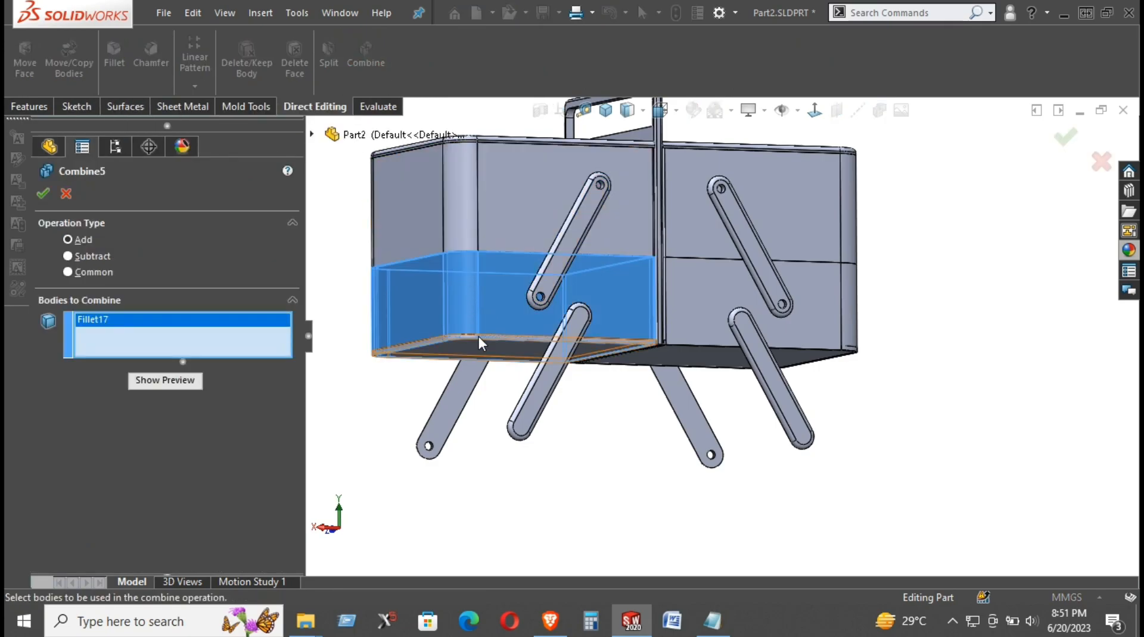
left_click(462, 355)
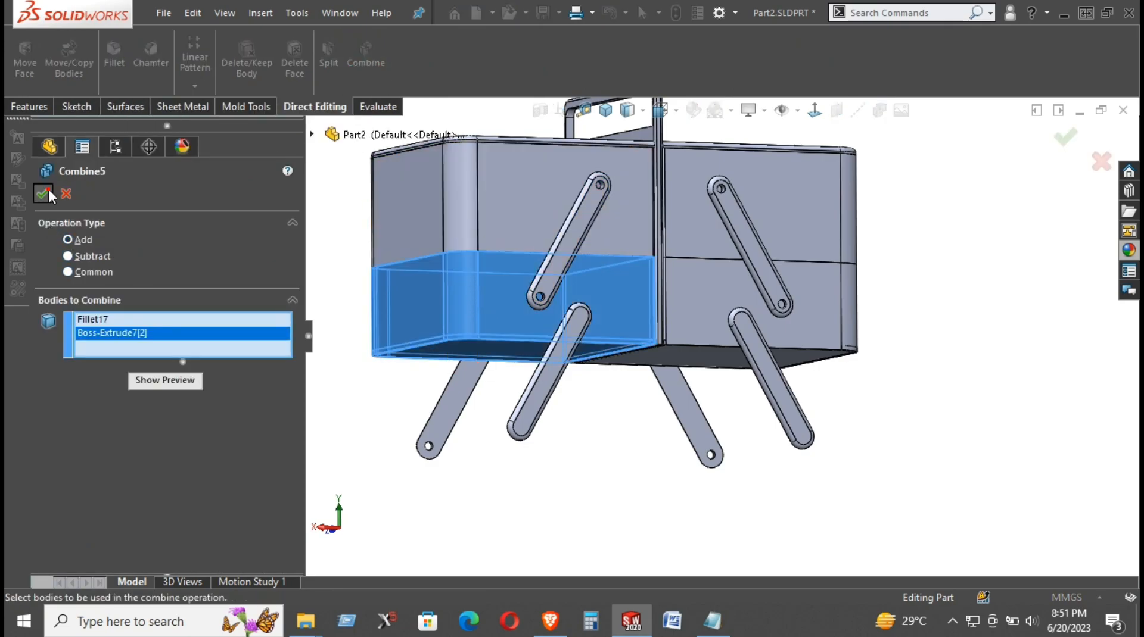
key("Return")
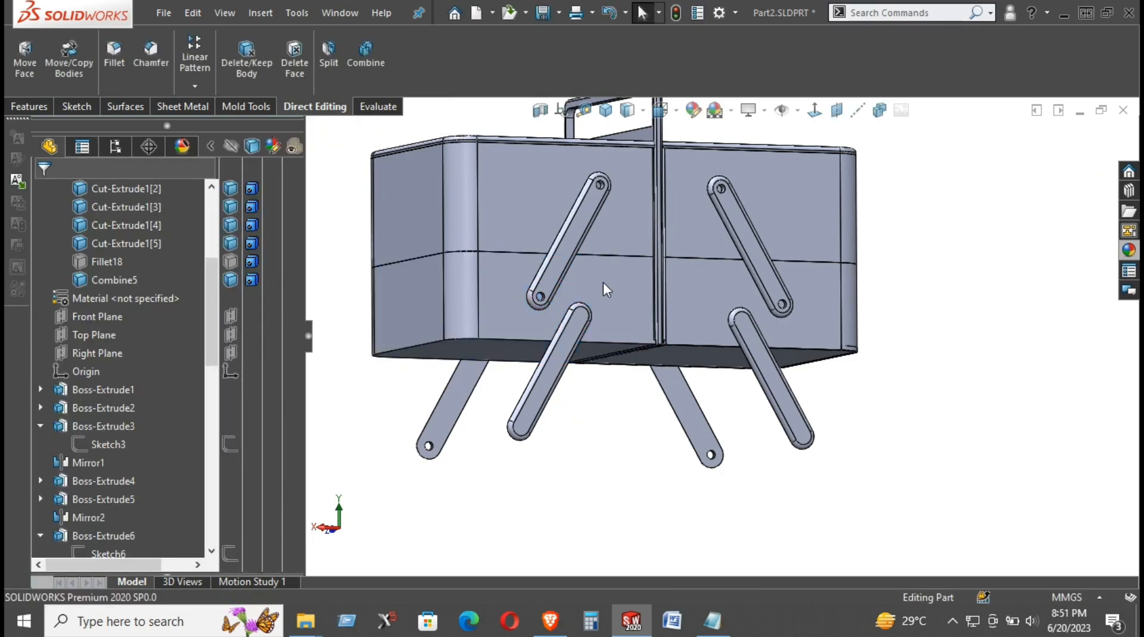
Hide the first middle tray's combined body
right_click(603, 281)
left_click(670, 219)
middle_click_drag(607, 307, 568, 300)
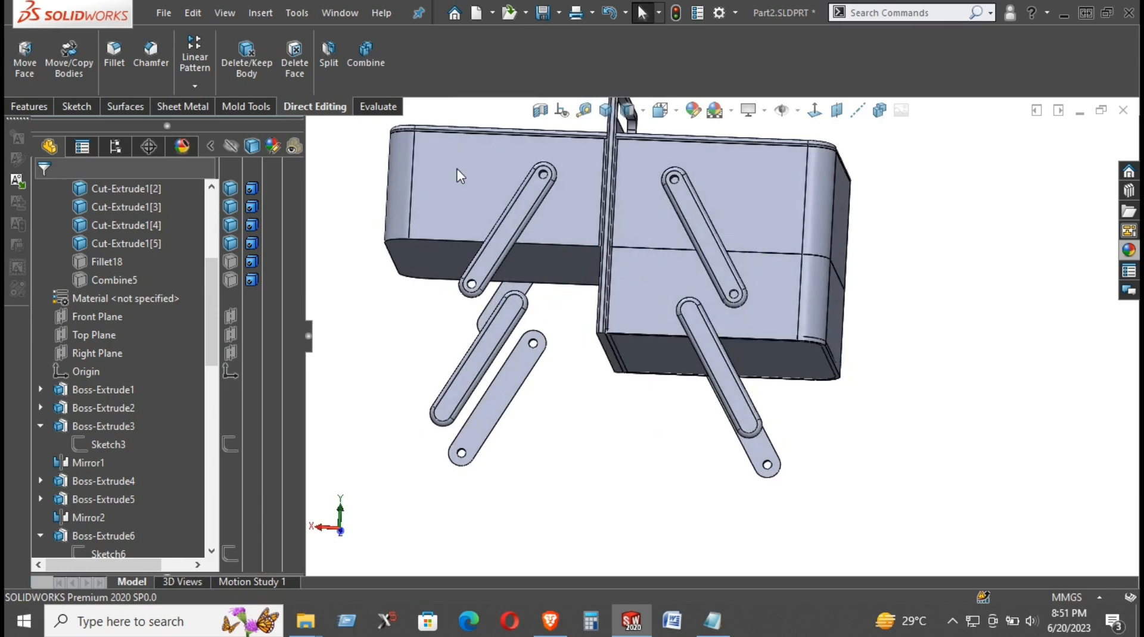
Combine the other middle tray body Fillet14 with its floor Boss-Extrude7[1] using the Add operation
left_click(357, 67)
left_click(602, 278)
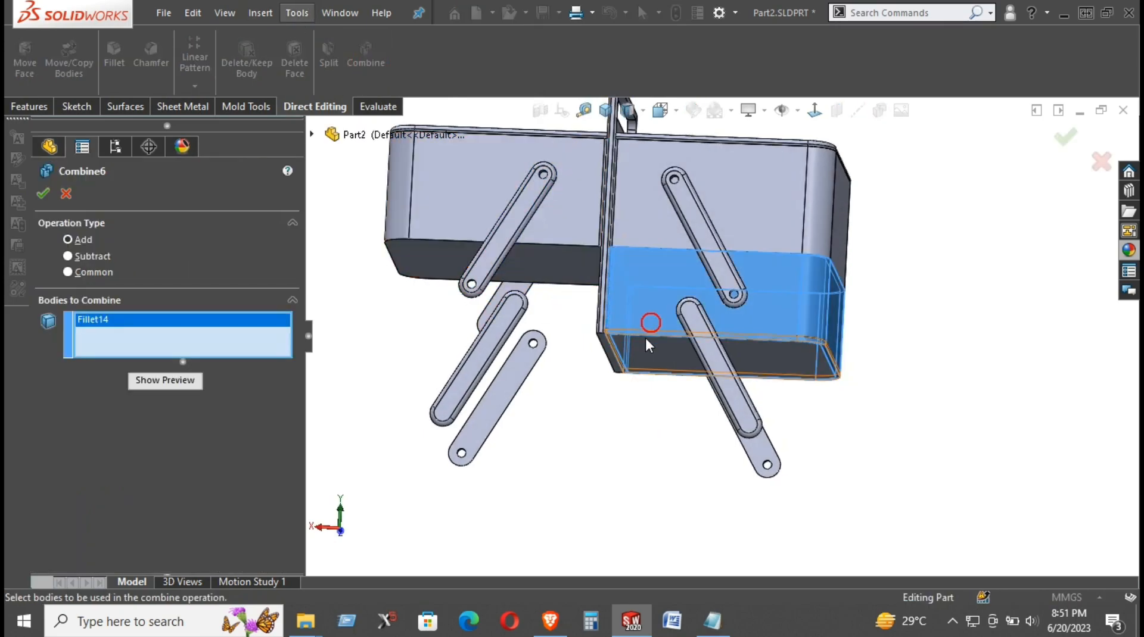
left_click(647, 345)
left_click(42, 193)
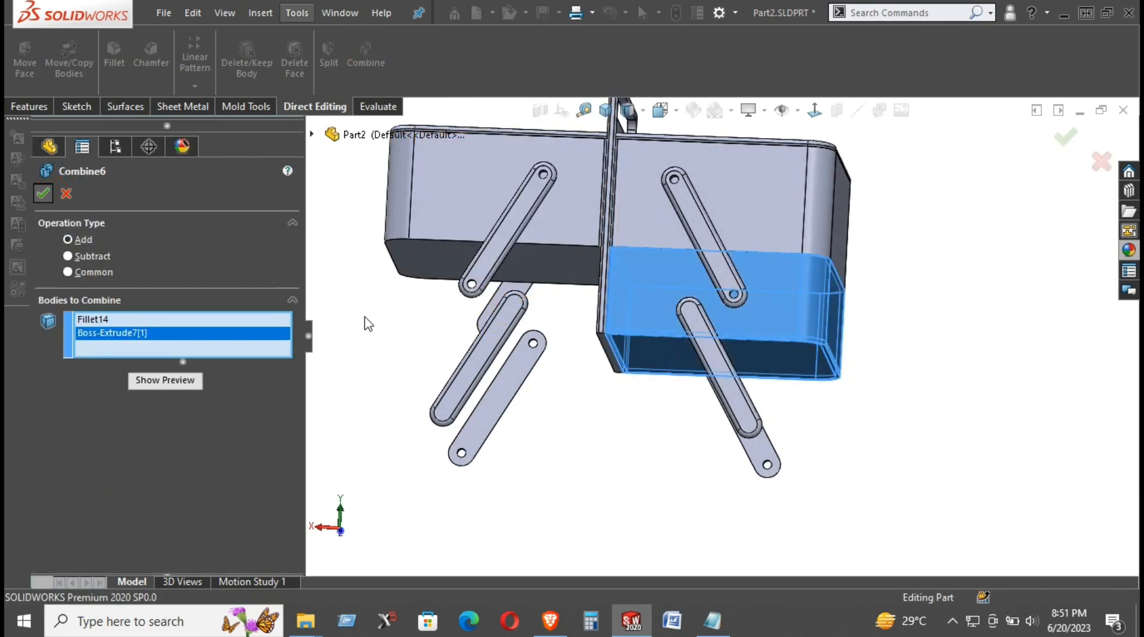
left_click(382, 318)
Hide the second middle tray's combined body
middle_click_drag(590, 316, 625, 304)
right_click(654, 325)
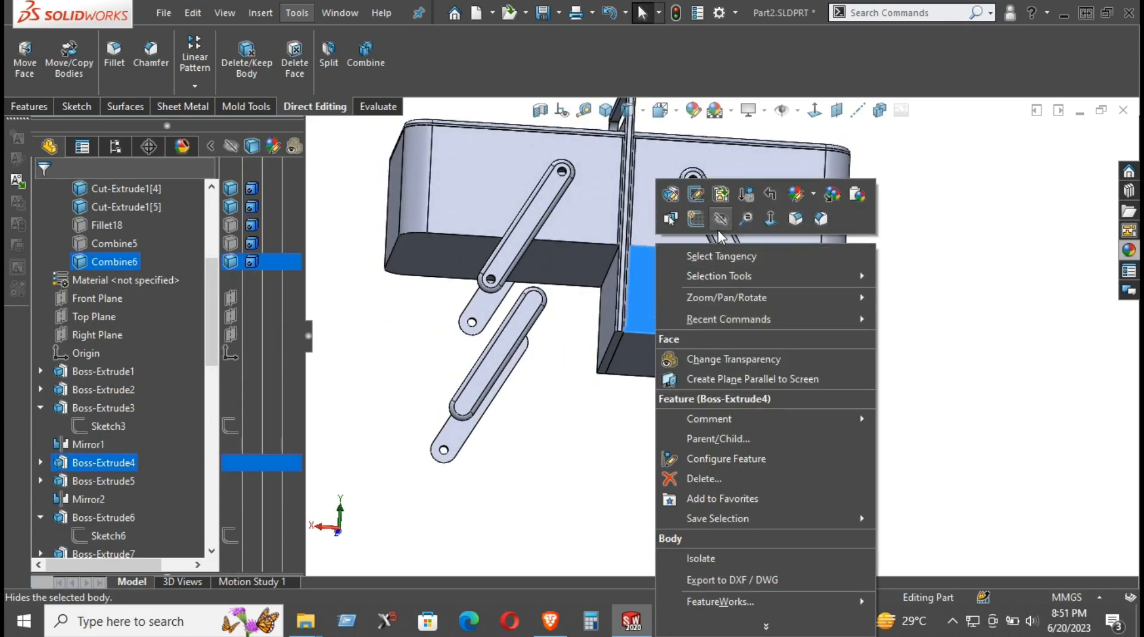
left_click(702, 217)
left_click(625, 394)
Examine the feature list and the link arms around the remaining upper trays and central handle plate
mouse_move(526, 405)
middle_mouse_down()
mouse_move(544, 426)
mouse_move(517, 407)
mouse_move(548, 376)
mouse_move(524, 402)
middle_mouse_up()
scroll(120, 420, "down", 11)
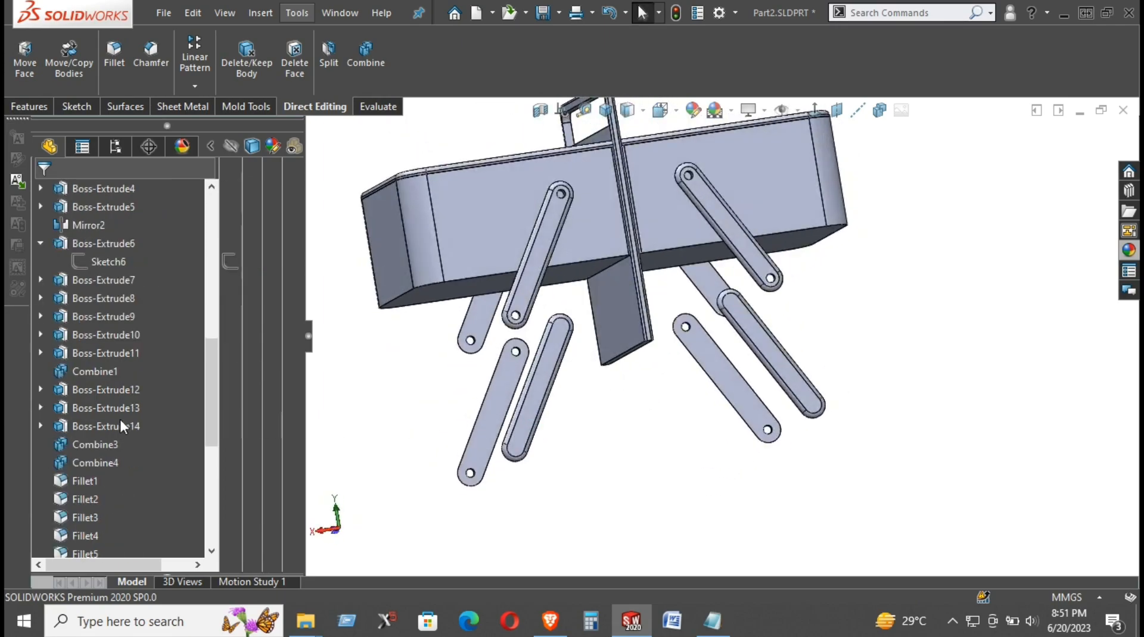
scroll(120, 419, "up", 4)
middle_click_drag(591, 378, 639, 407)
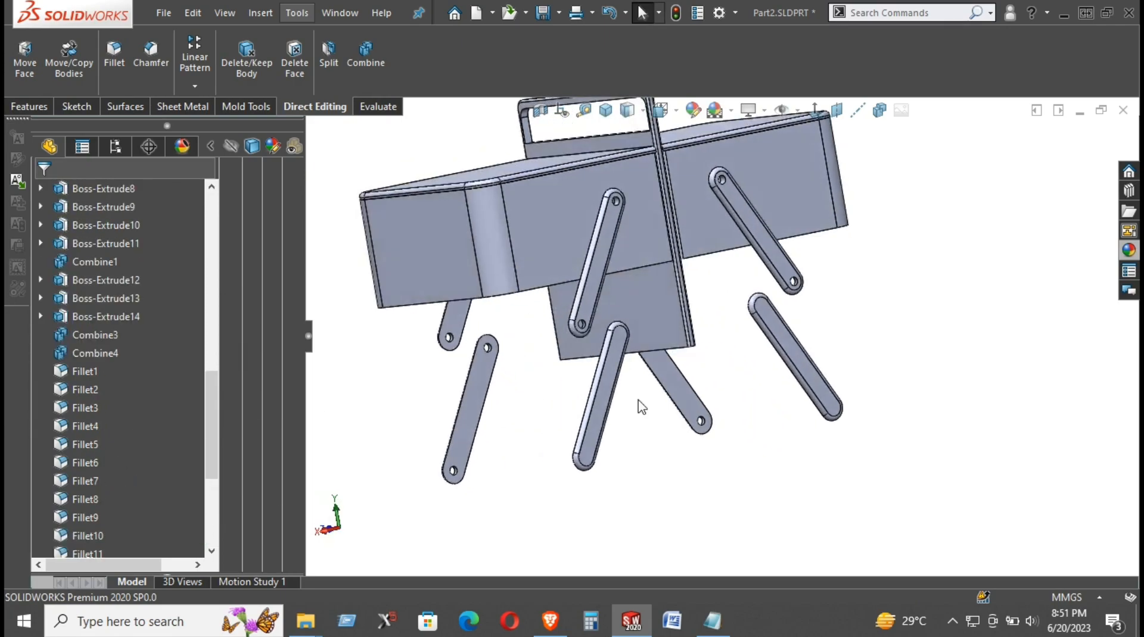
scroll(641, 405, "up", 3)
scroll(649, 344, "down", 3)
scroll(651, 350, "down", 5)
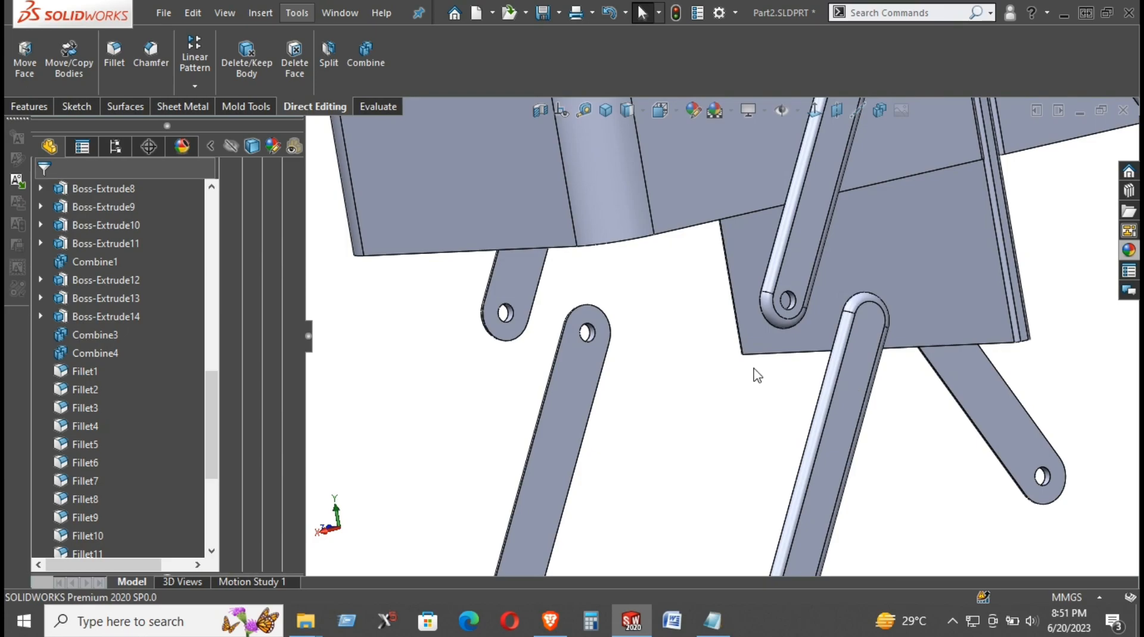
scroll(782, 375, "up", 4)
mouse_move(668, 377)
middle_mouse_down()
mouse_move(648, 341)
mouse_move(655, 372)
middle_mouse_up()
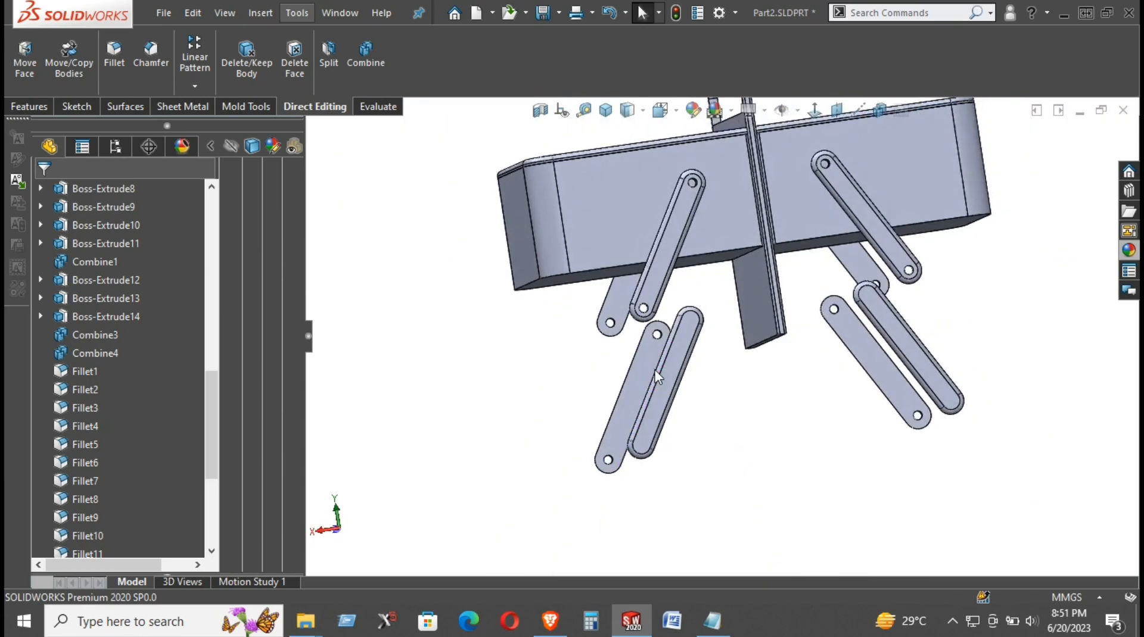
Try hiding one upper tray's body, Boss-Extrude6, to see which link arms belong to it, and undo the hiding
right_click(615, 217)
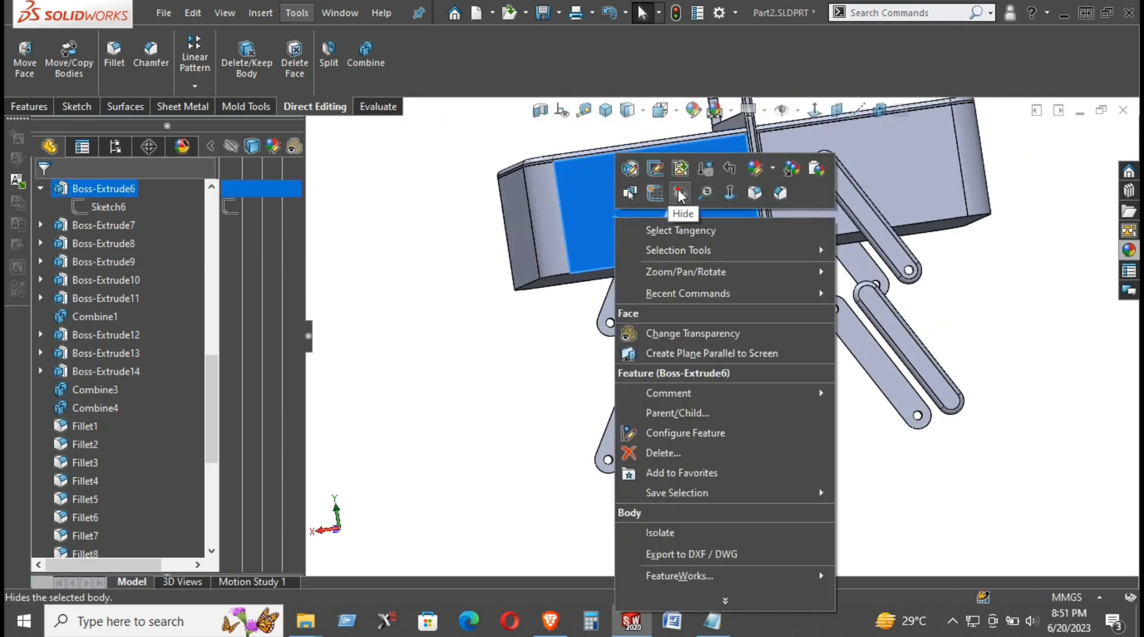
key("Escape")
key("ctrl+z")
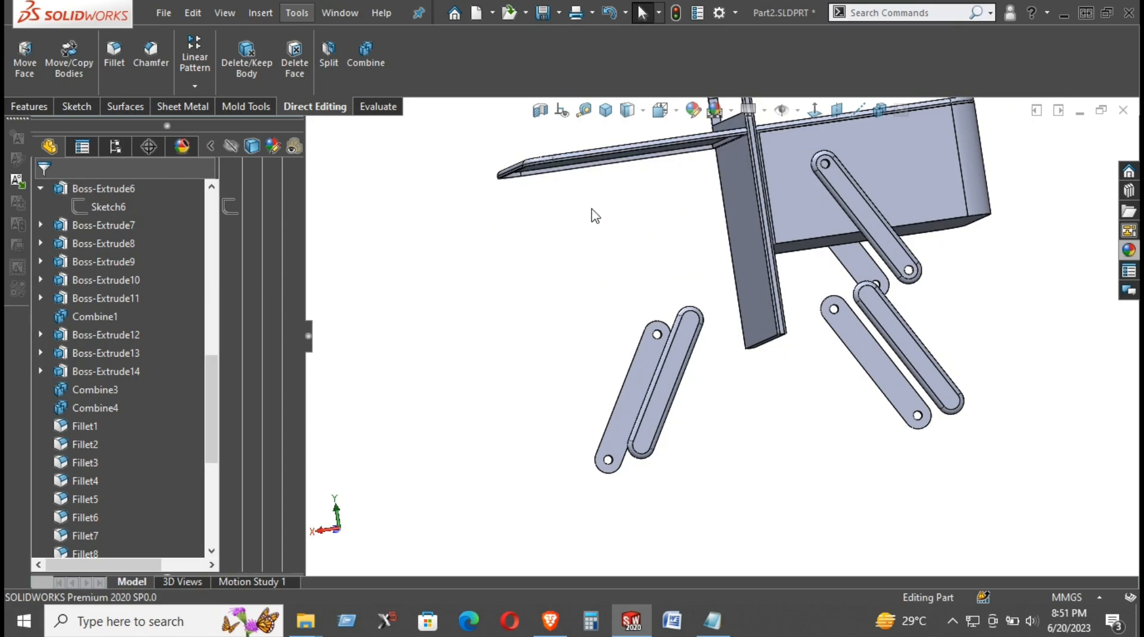
Check which geometry the features from Boss-Extrude9 to Boss-Extrude14 produce to locate the upper trays' floor extrusion
scroll(122, 444, "down", 5)
scroll(109, 477, "up", 3)
scroll(109, 477, "up", 2)
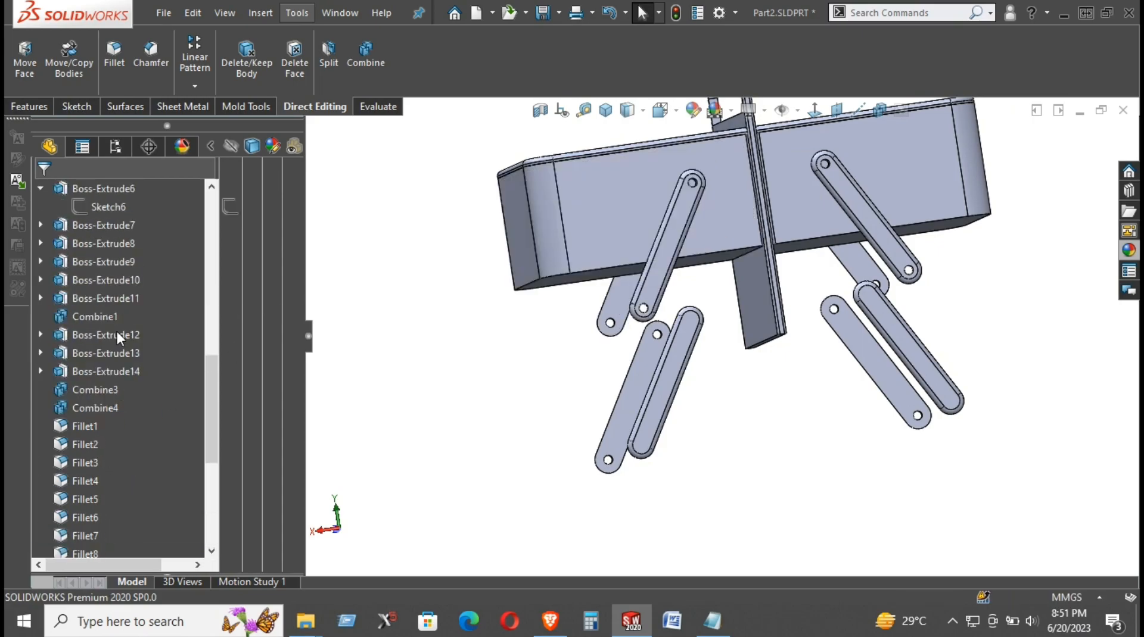
left_click(103, 353)
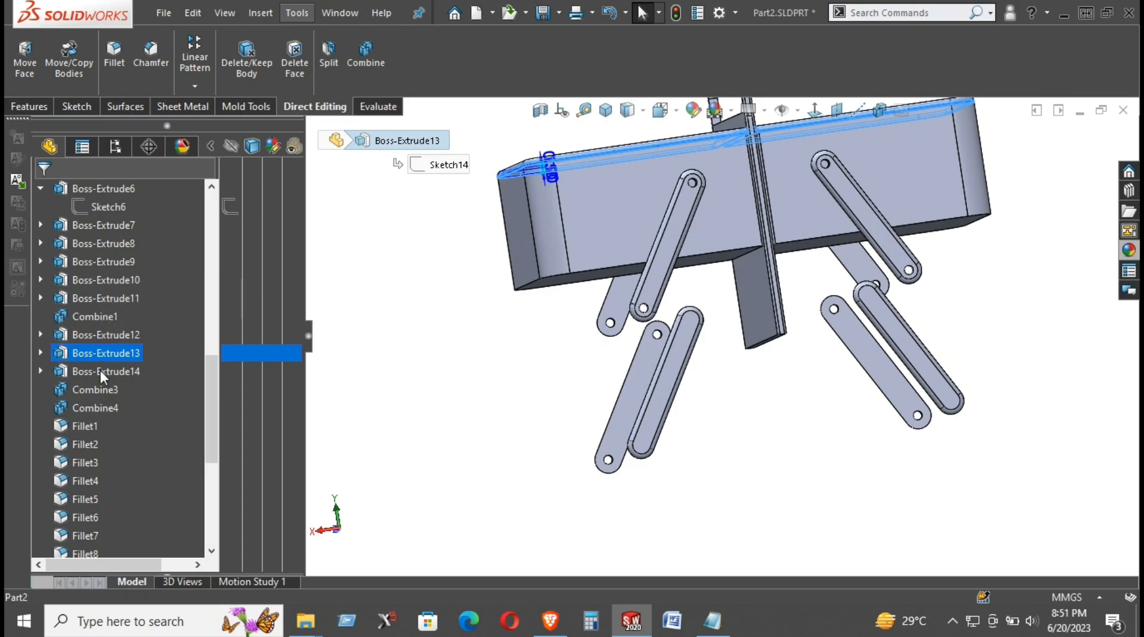
left_click(101, 371)
left_click(77, 336)
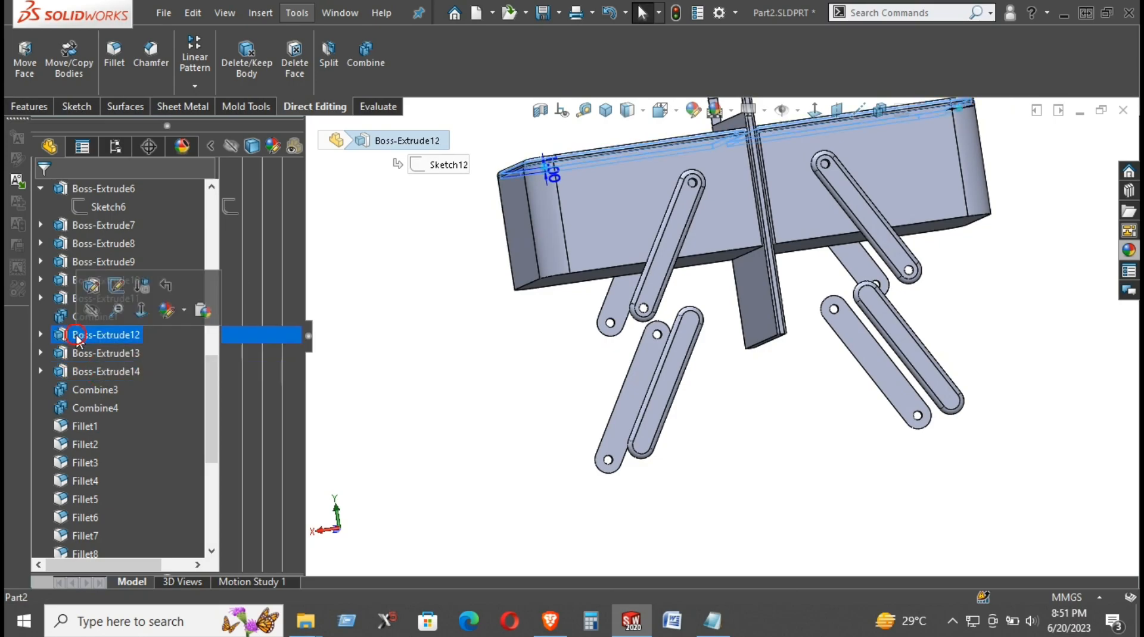
left_click(76, 299)
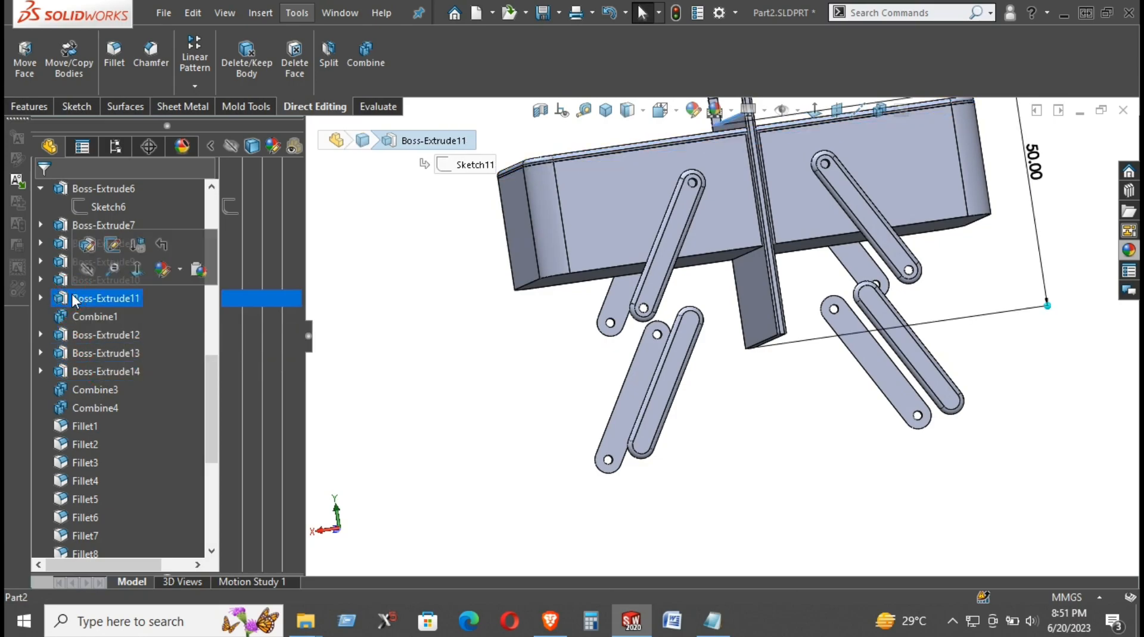
left_click(64, 277)
scroll(553, 350, "up", 2)
middle_click_drag(553, 350, 608, 390)
left_click(89, 260)
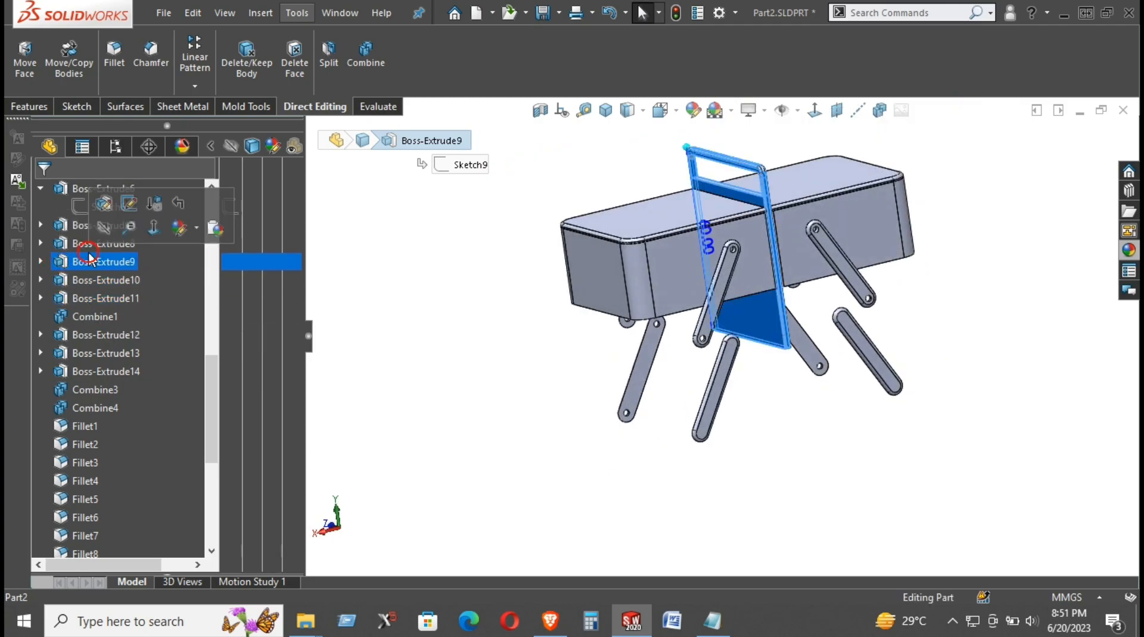
Turn off Merge result for the upper trays' floor extrusion Boss-Extrude8
left_click(87, 244)
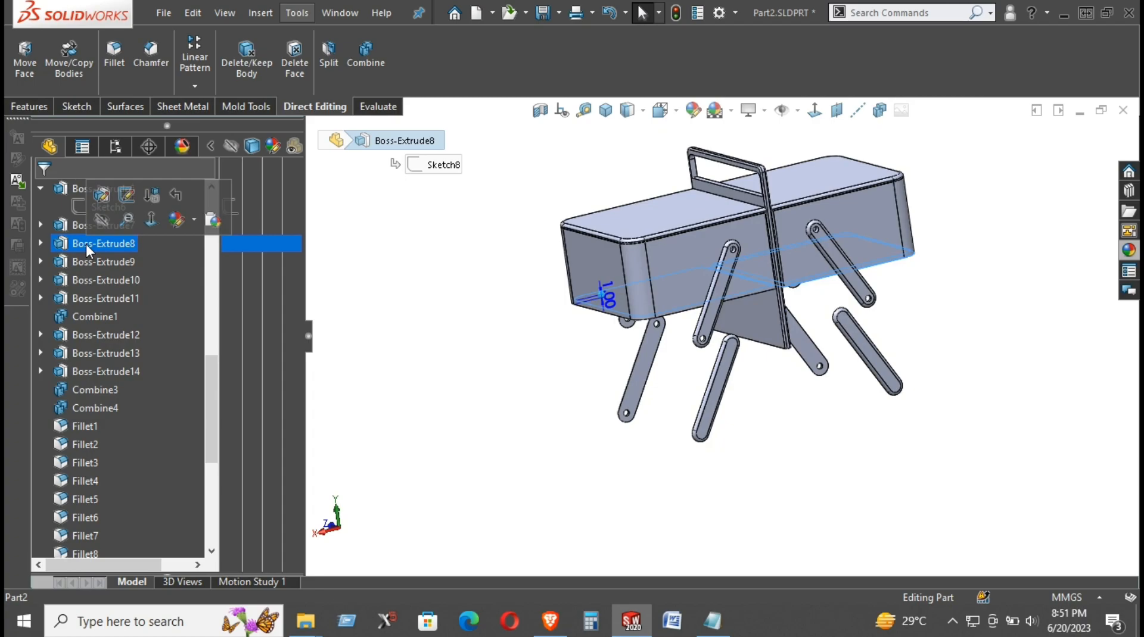
left_click(99, 202)
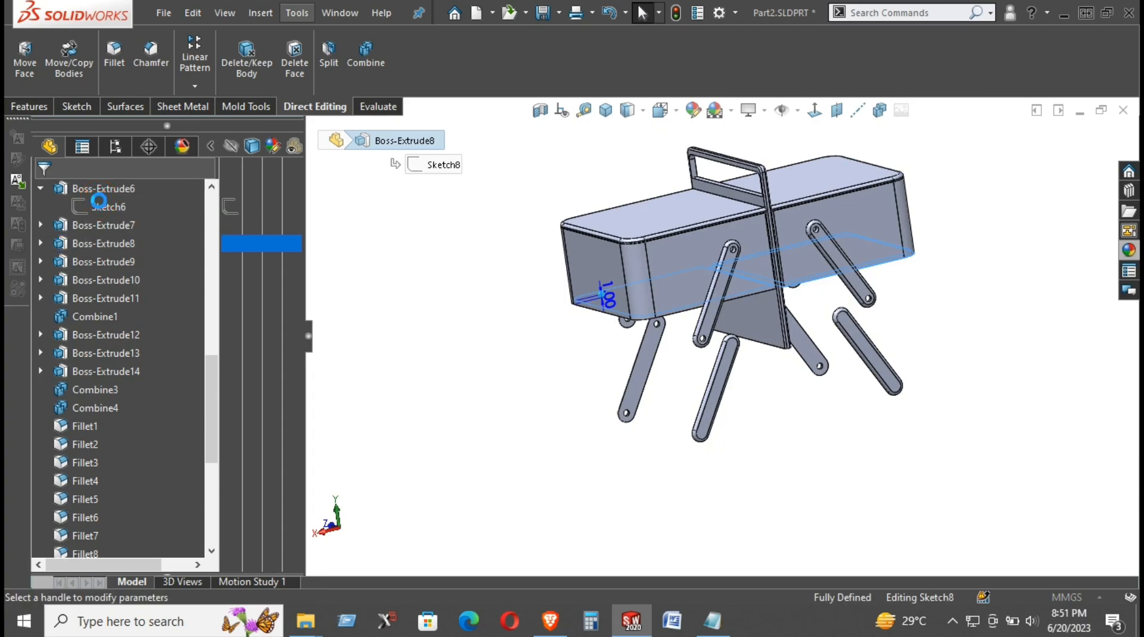
left_click(76, 375)
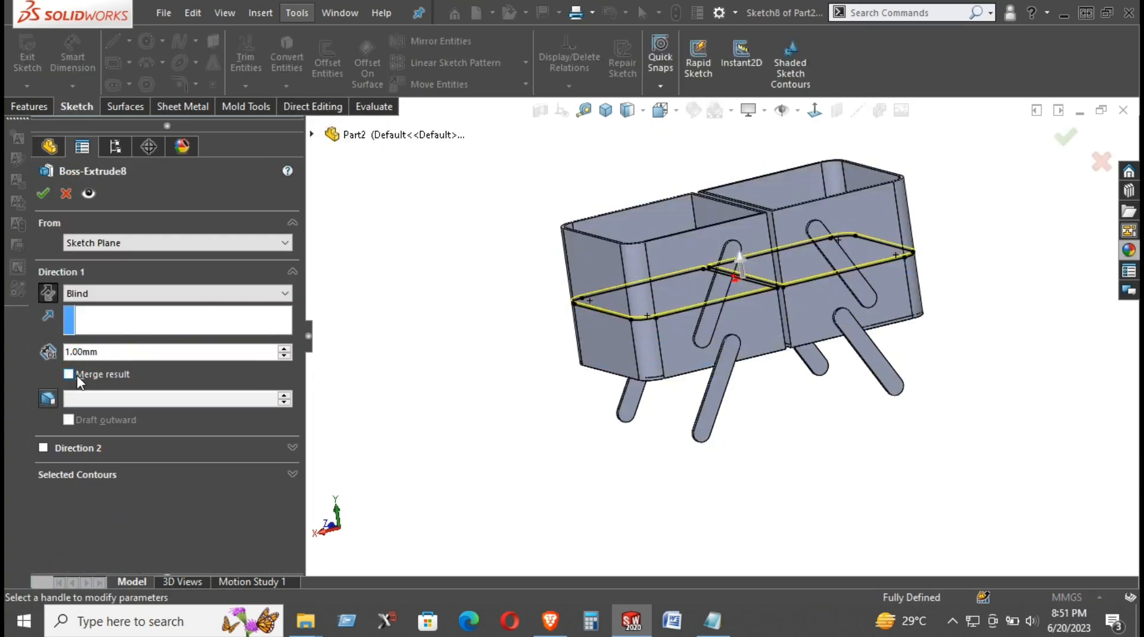
left_click(398, 291)
Combine one upper tray's wall body with its floor body using the Add operation
middle_click_drag(454, 308, 538, 309)
left_click(366, 66)
left_click(634, 217)
left_click(626, 280)
left_click(47, 195)
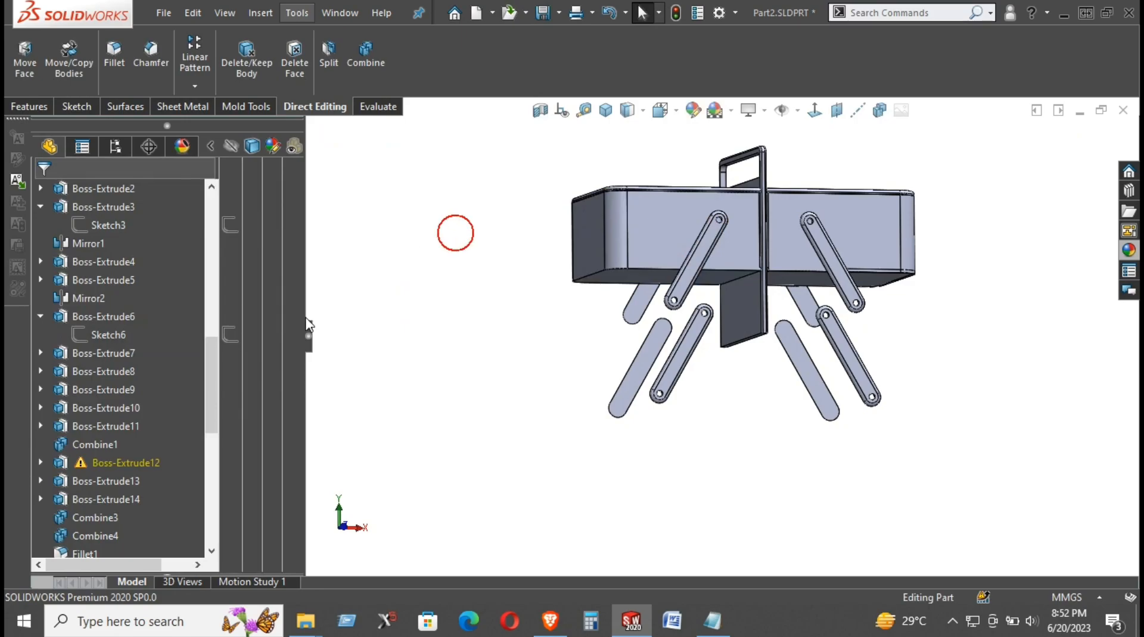
Combine the other upper tray's wall body with its floor body, Boss-Extrude8[1], using the Add operation
middle_click_drag(600, 235, 513, 254)
left_click(366, 65)
left_click(822, 247)
middle_click_drag(820, 266, 786, 178)
left_click(774, 258)
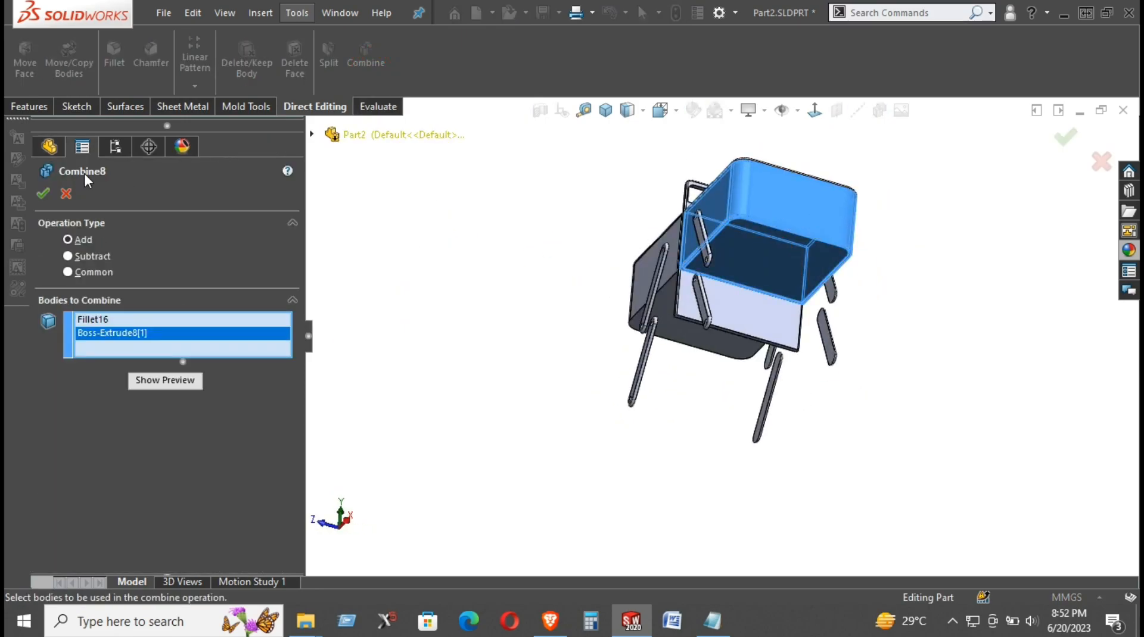
right_click(418, 217)
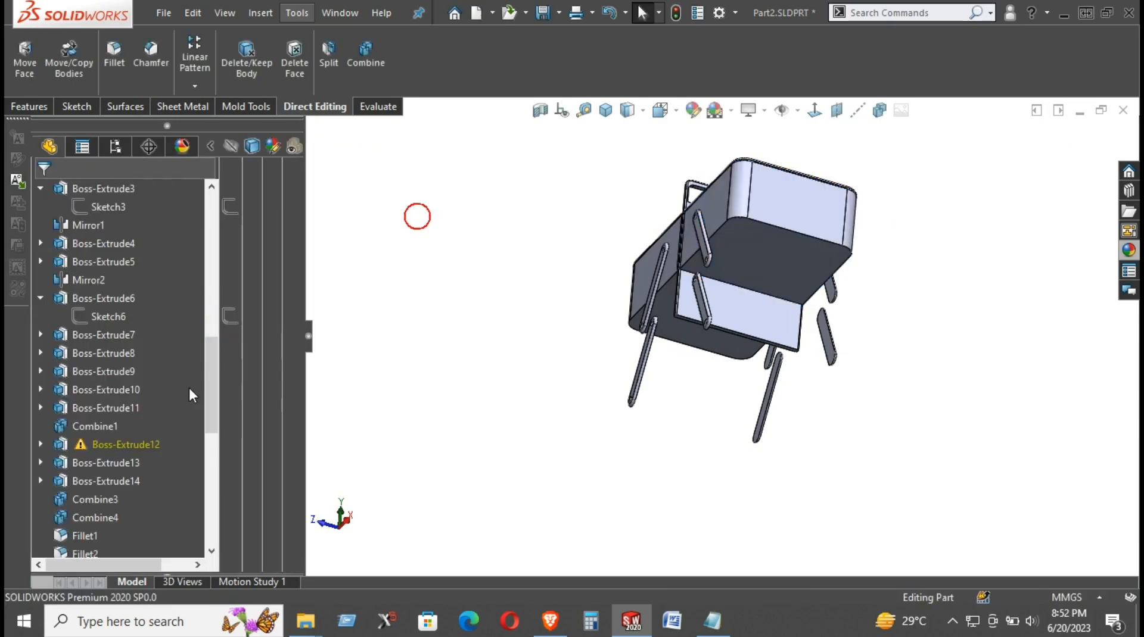
Turn off Merge result for the flagged extrusion Boss-Extrude12 and rebuild the part
left_click(40, 444)
left_click(122, 463)
left_click(99, 398)
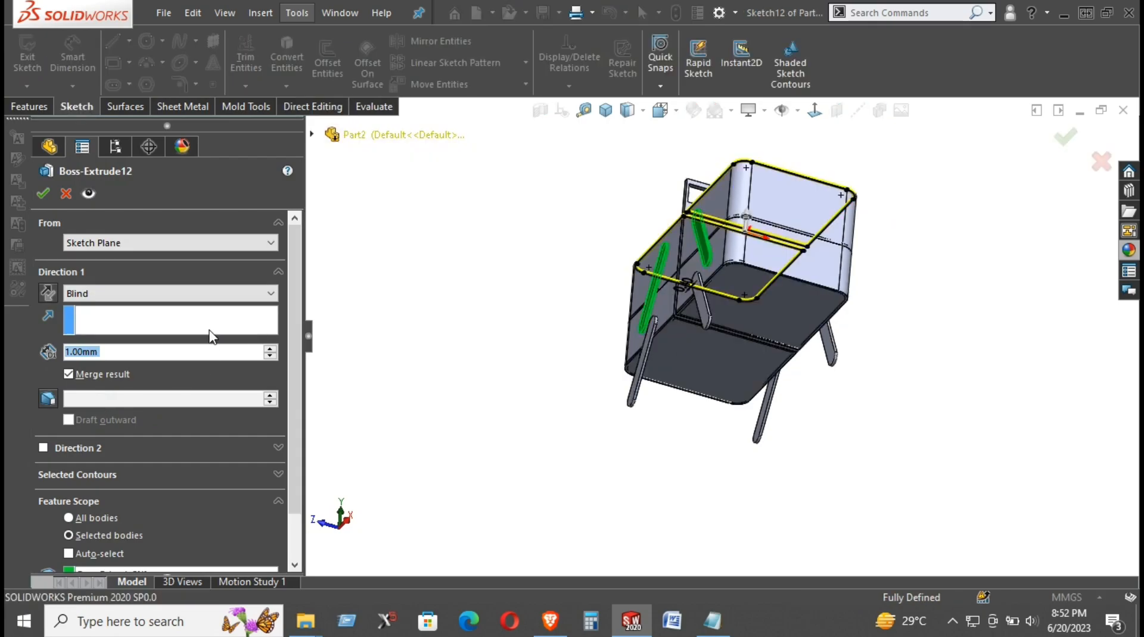
middle_click_drag(619, 297, 400, 350)
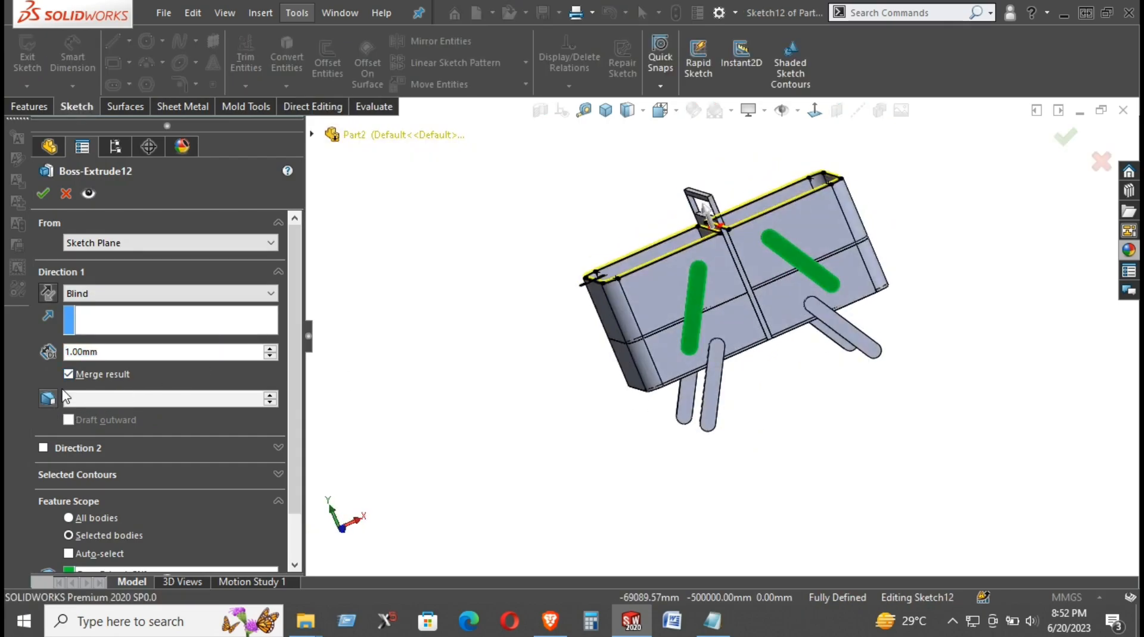
left_click(68, 374)
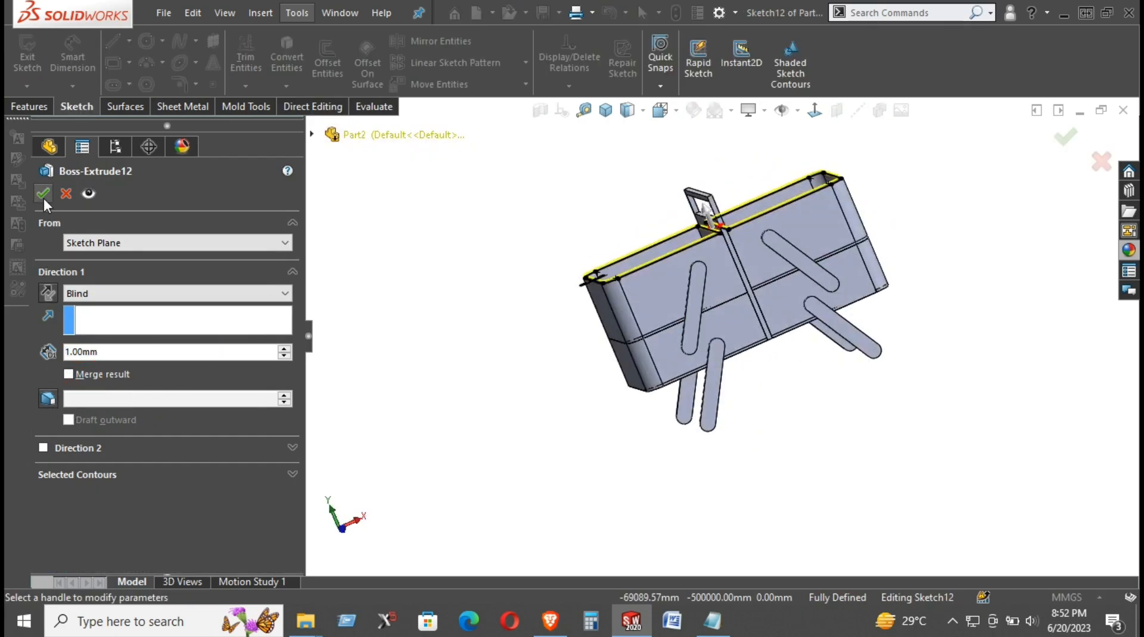
left_click(378, 226)
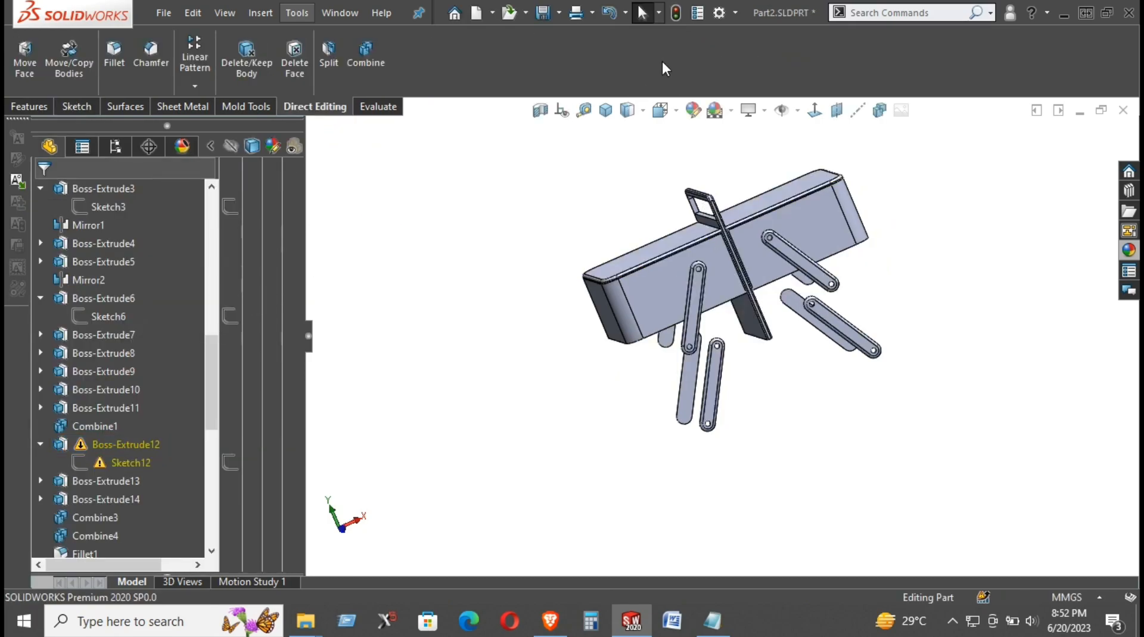
left_click(676, 16)
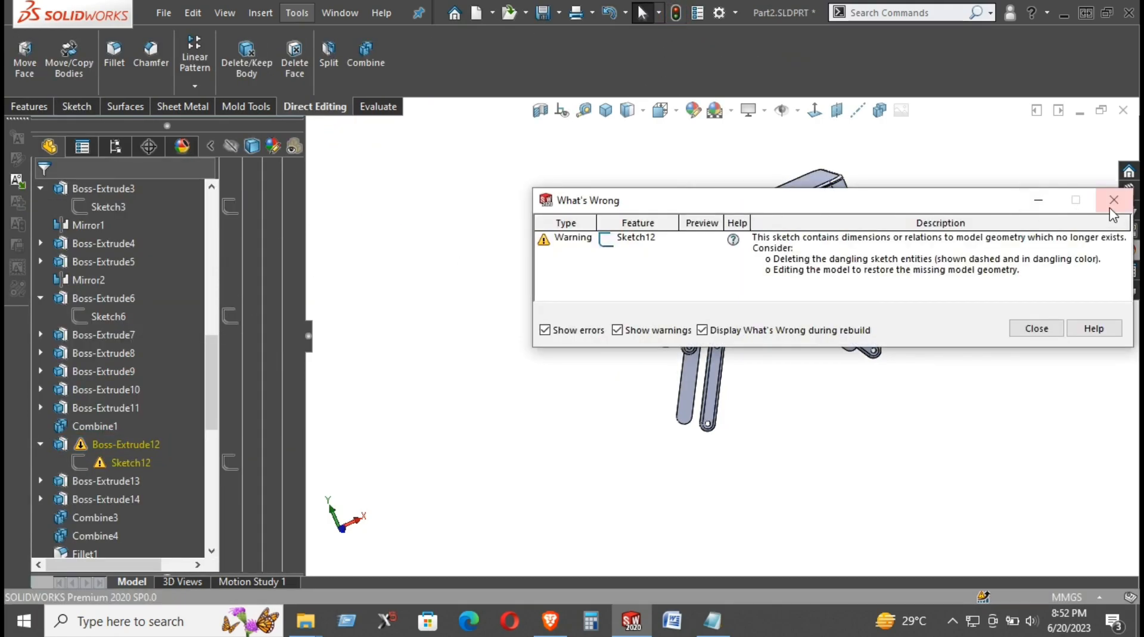
left_click(1113, 200)
Open Sketch12 of Boss-Extrude12, examine its lines around the tray rims and divider for dangling entities, and leave it
left_click(97, 463)
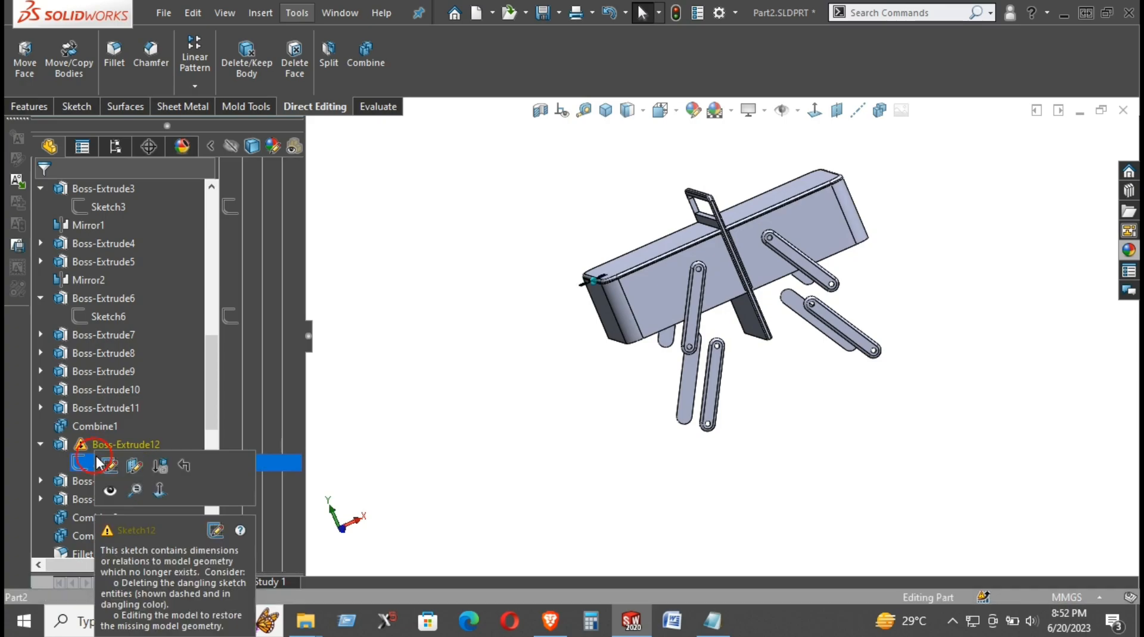
left_click(111, 459)
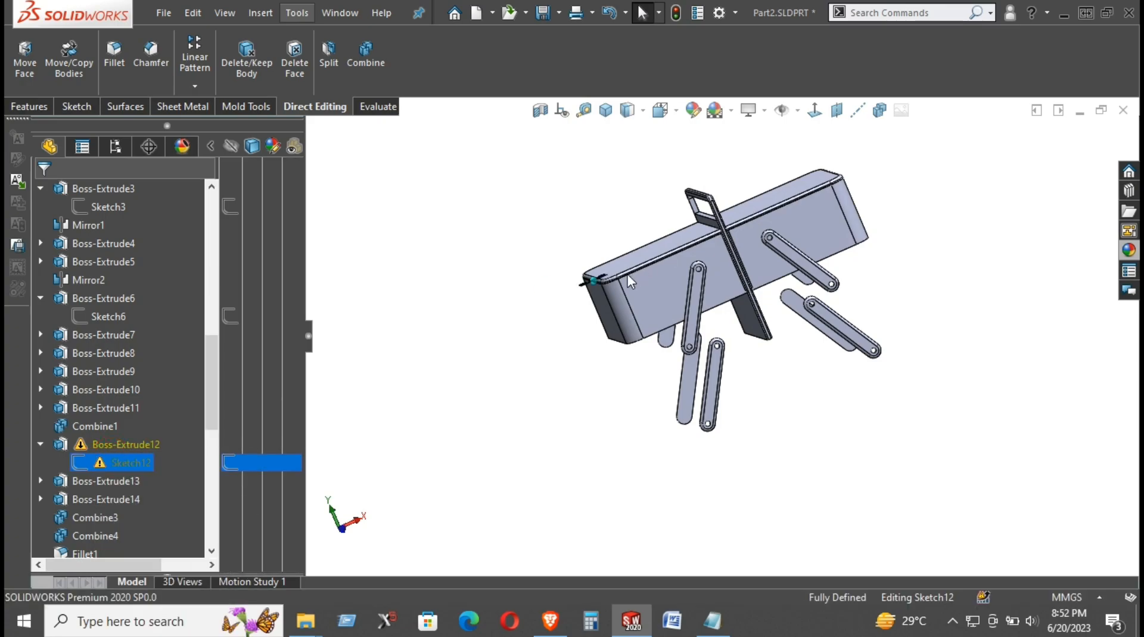
scroll(622, 278, "down", 6)
mouse_move(622, 278)
middle_mouse_down()
mouse_move(644, 316)
mouse_move(696, 323)
mouse_move(661, 351)
mouse_move(801, 411)
middle_mouse_up()
scroll(722, 358, "up", 8)
scroll(882, 363, "down", 4)
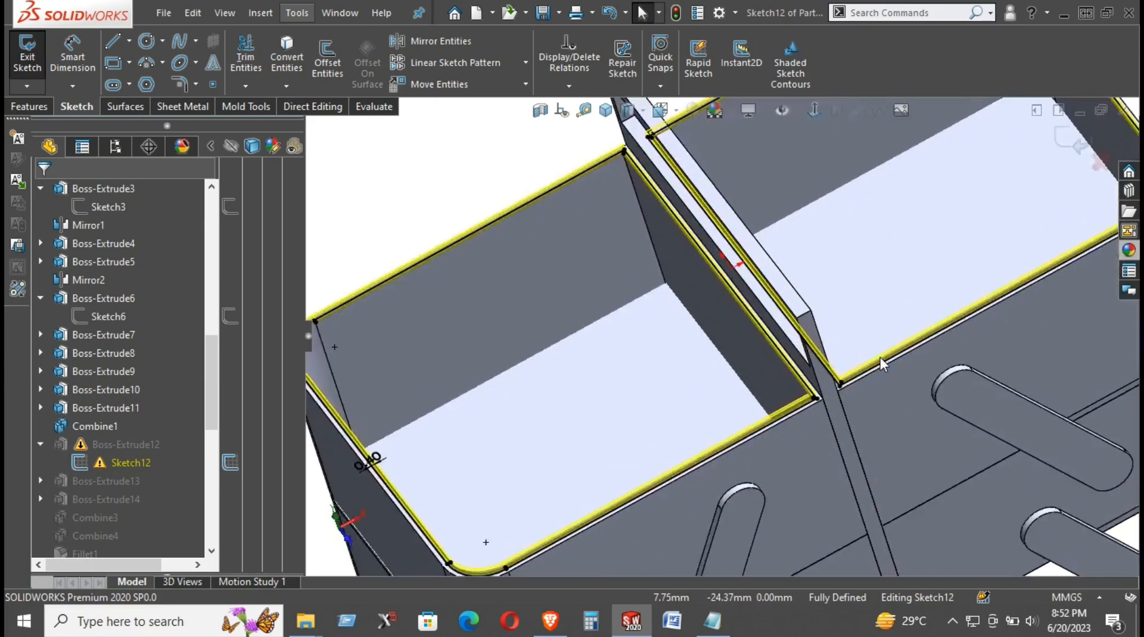
scroll(882, 363, "down", 2)
scroll(807, 409, "down", 3)
scroll(782, 353, "down", 5)
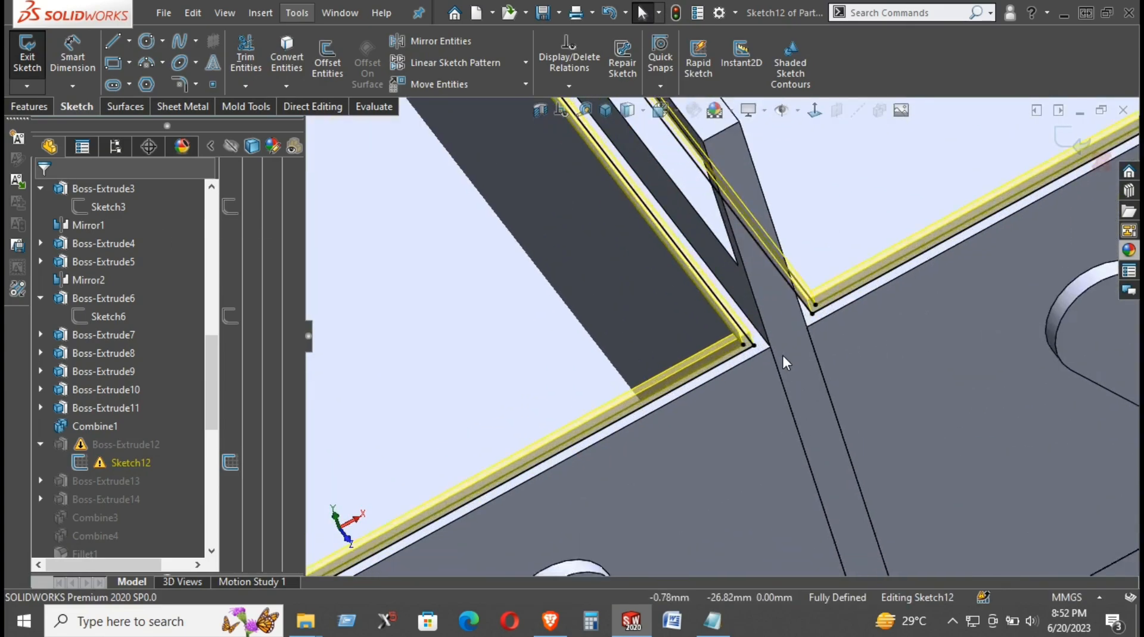
middle_click_drag(774, 352, 757, 331)
scroll(713, 330, "up", 10)
left_click(1075, 143)
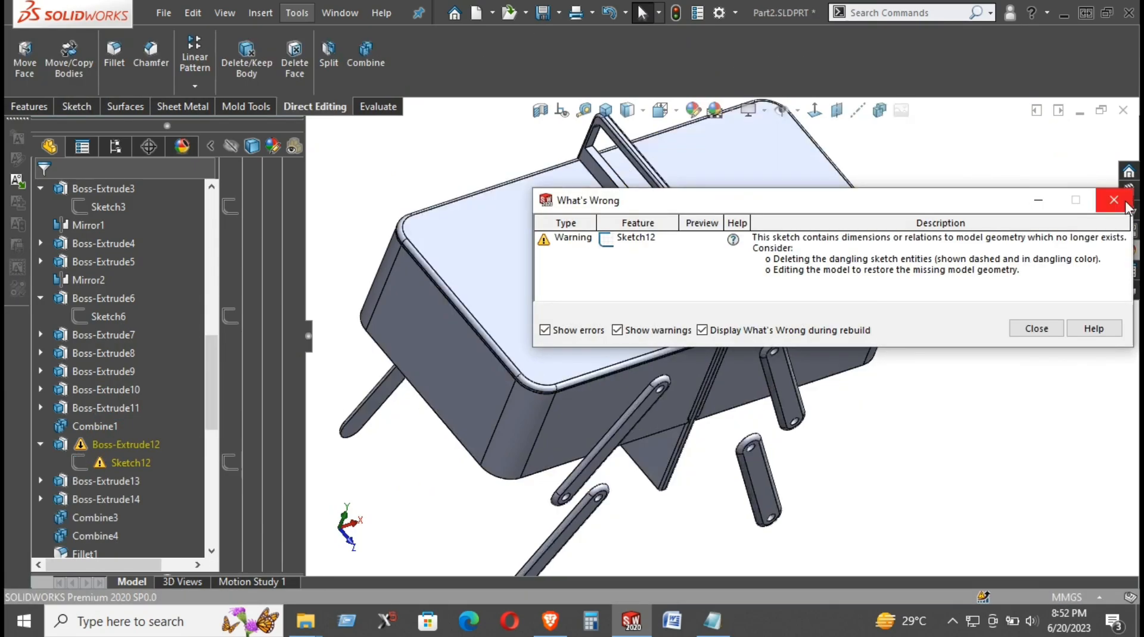
left_click(1123, 204)
Hide the five visible link arm bodies and the central handle plate so only the trays and lids remain
scroll(614, 304, "up", 3)
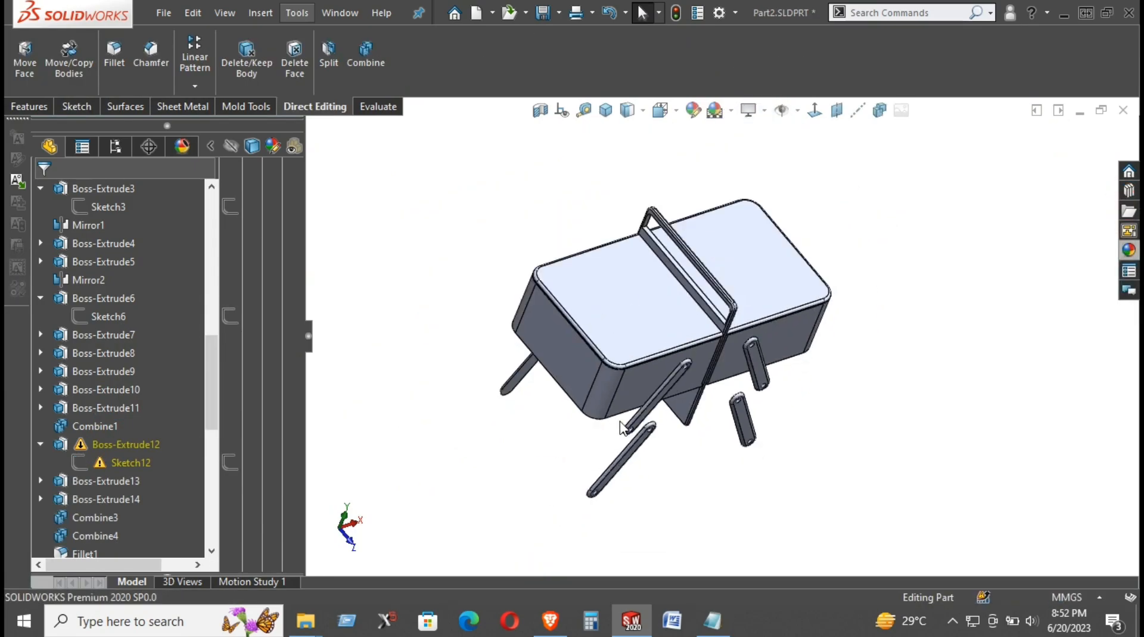
right_click(627, 457)
left_click(671, 384)
right_click(731, 417)
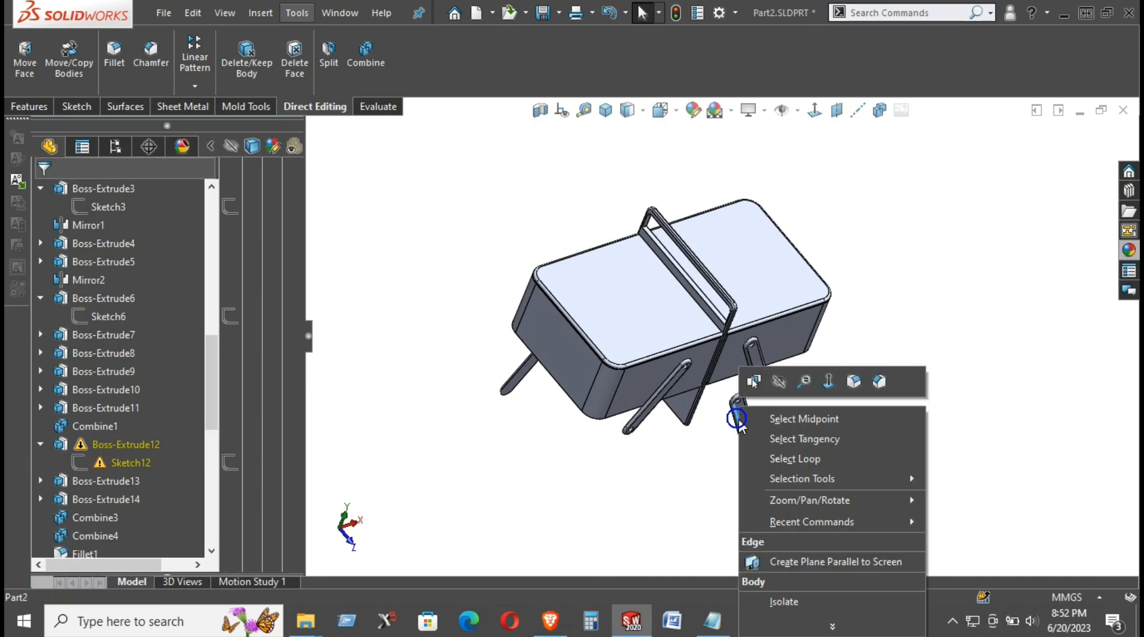
left_click(778, 384)
right_click(764, 385)
left_click(799, 365)
right_click(644, 429)
left_click(688, 390)
right_click(525, 371)
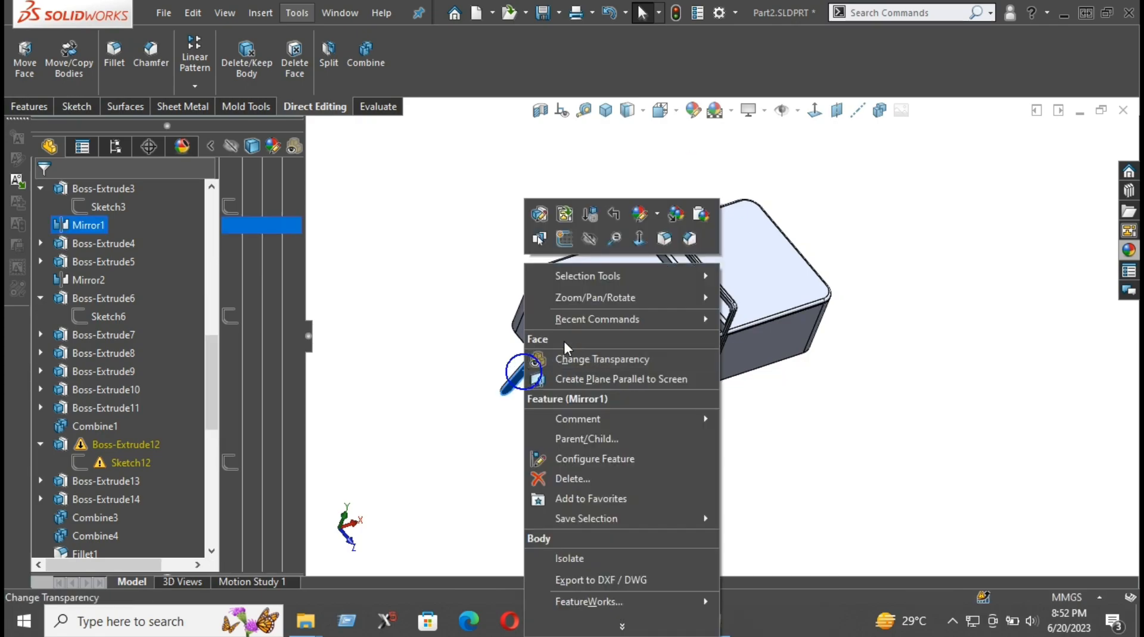
left_click(579, 239)
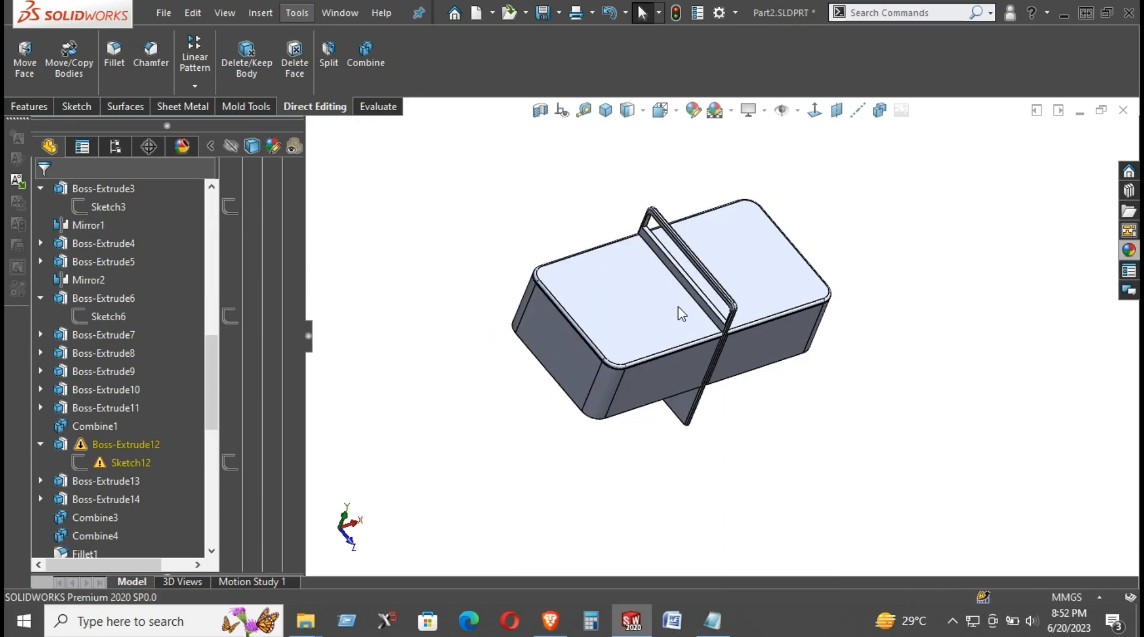
right_click(692, 304)
left_click(780, 240)
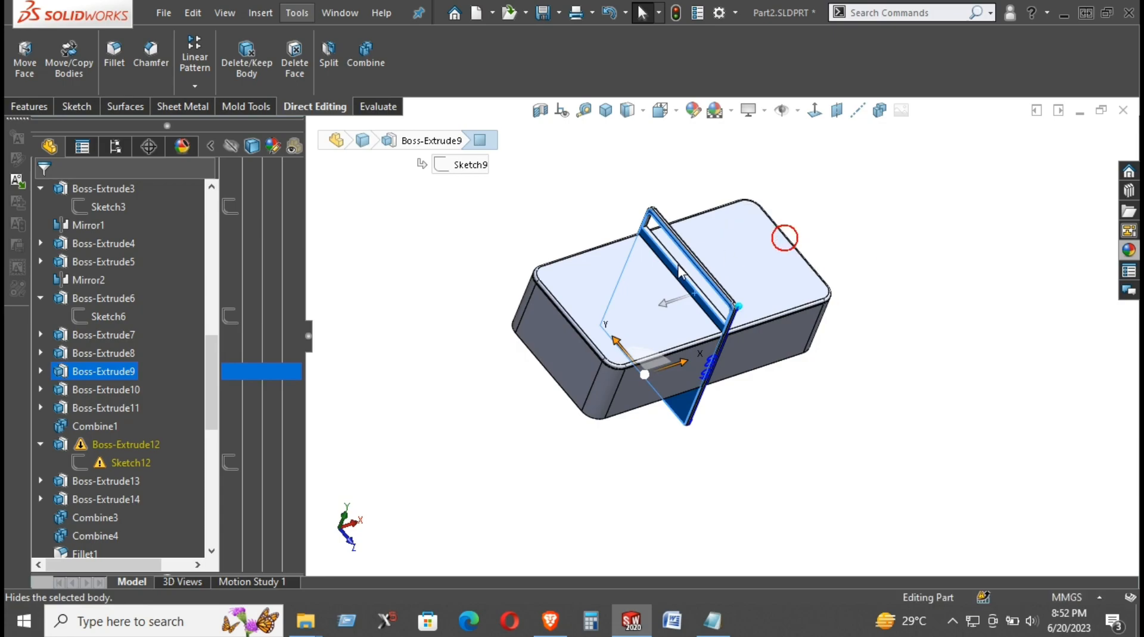
Roll the model back to just before Boss-Extrude12 and hide the wall body of the lower tray made by Boss-Extrude4
scroll(594, 321, "down", 3)
scroll(149, 476, "down", 8)
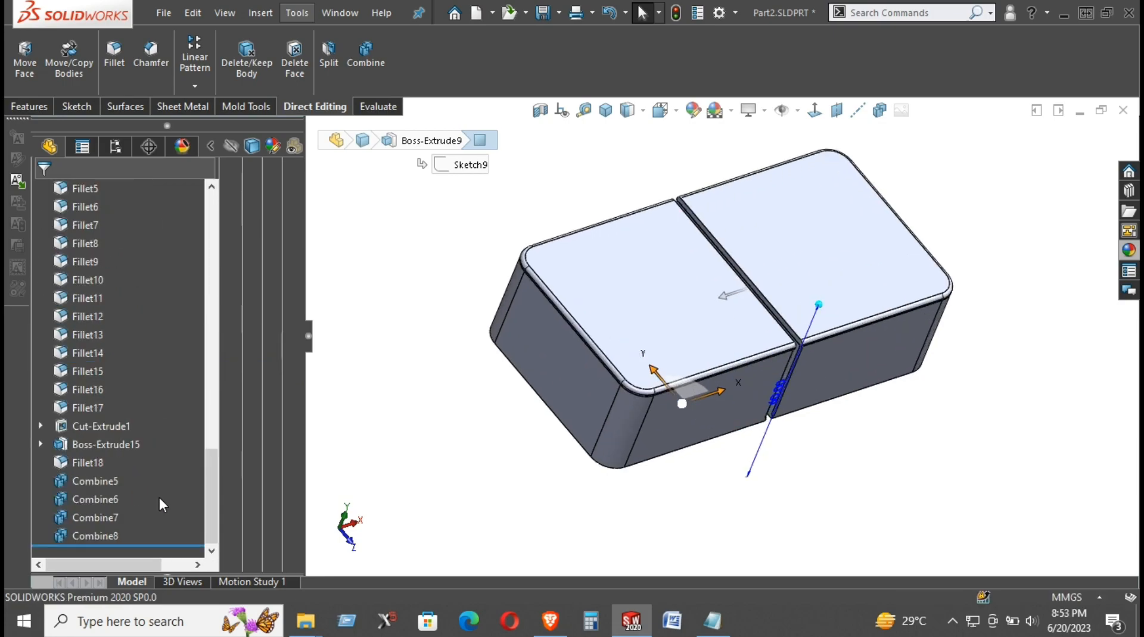
mouse_move(160, 544)
left_mouse_down()
mouse_move(134, 186)
mouse_move(119, 307)
left_mouse_up()
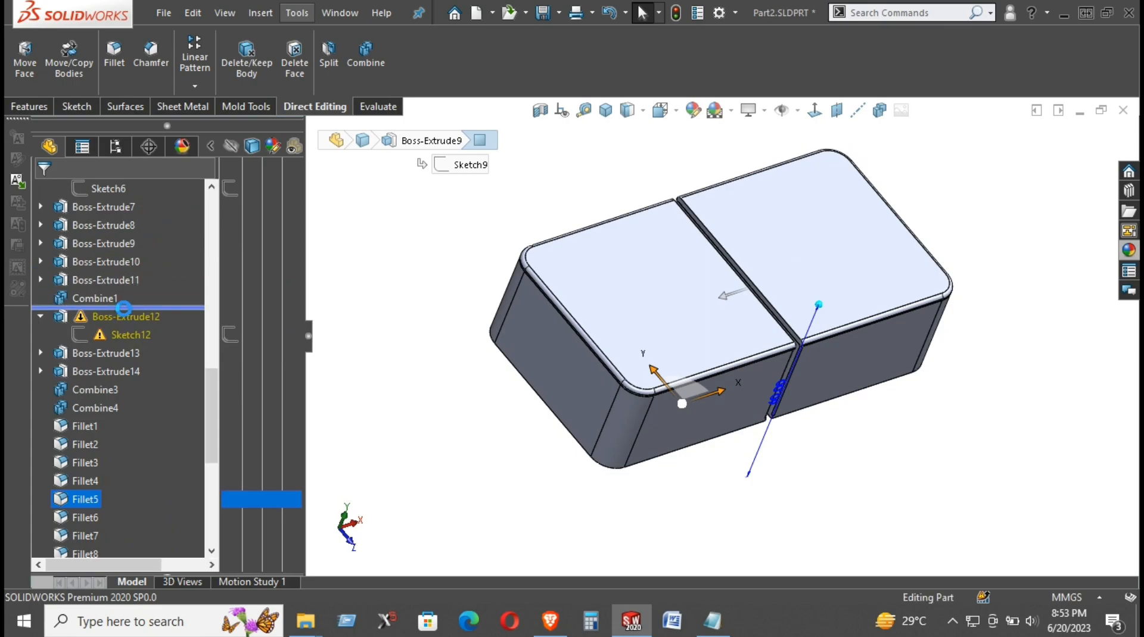
right_click(502, 417)
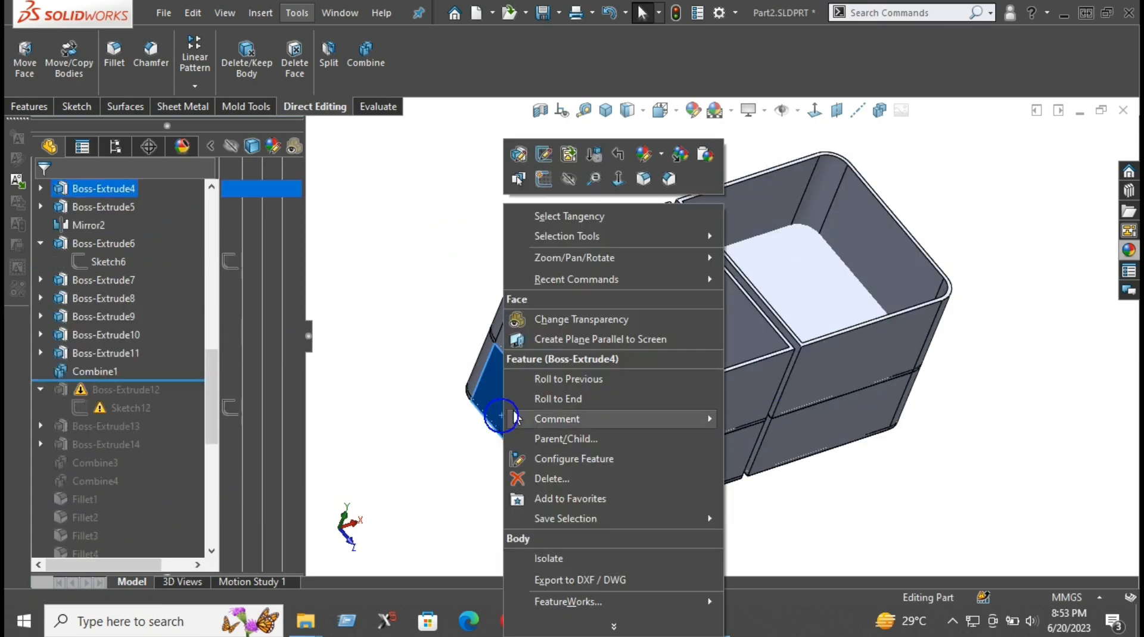
left_click(577, 188)
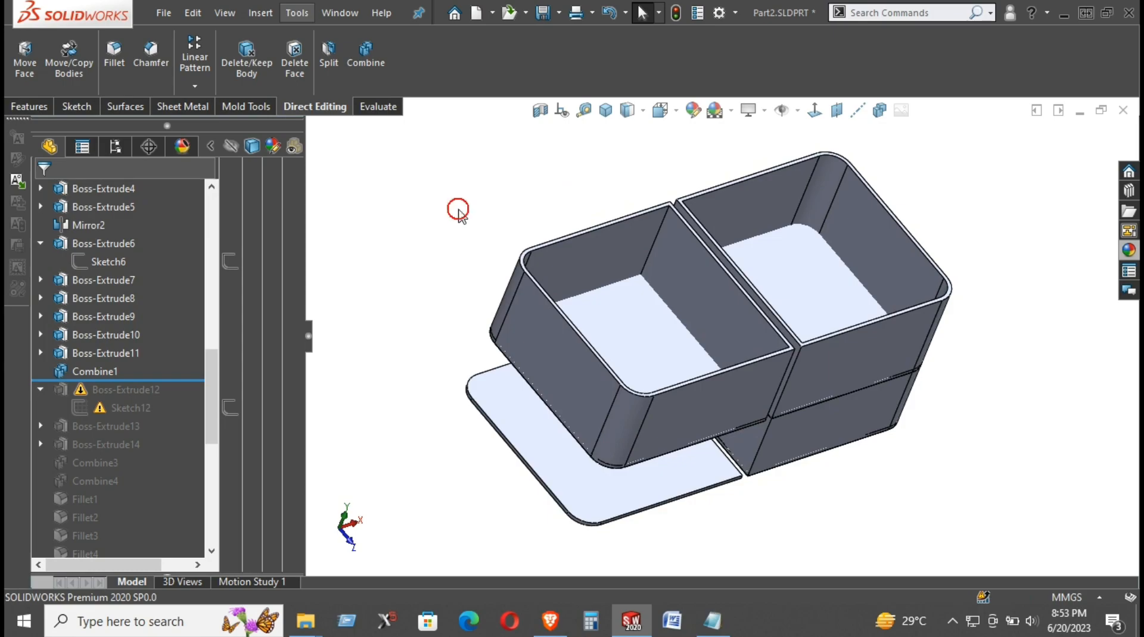
Roll the model forward to include Boss-Extrude12 and open its Sketch12 for editing, viewed normal to the sketch plane
mouse_move(177, 378)
left_mouse_down()
mouse_move(166, 388)
mouse_move(173, 407)
left_mouse_up()
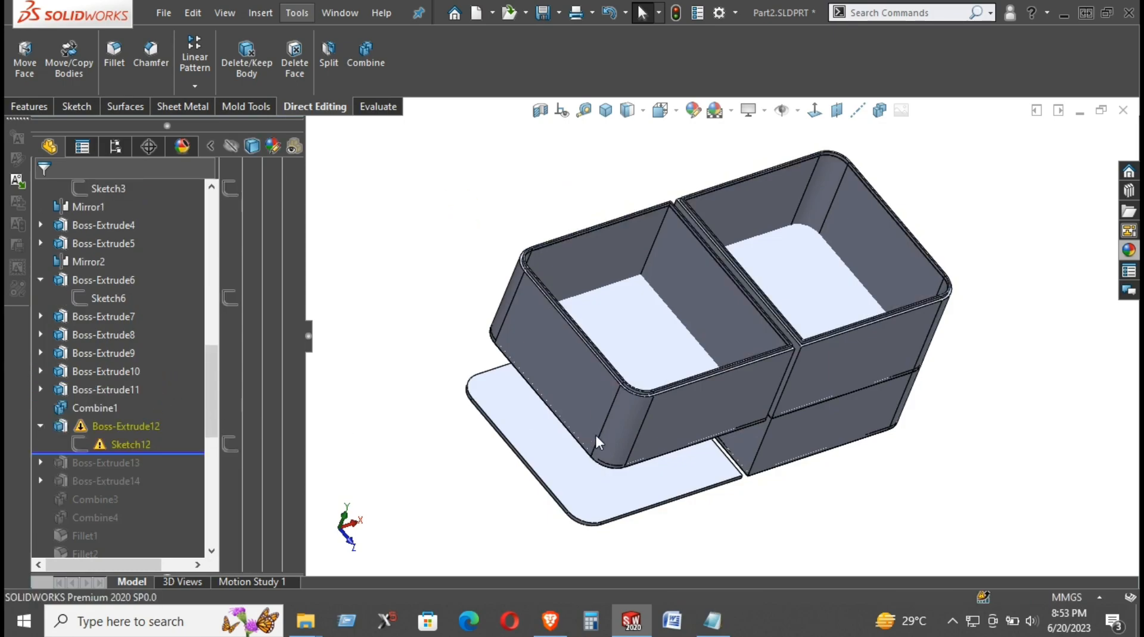
scroll(584, 440, "down", 5)
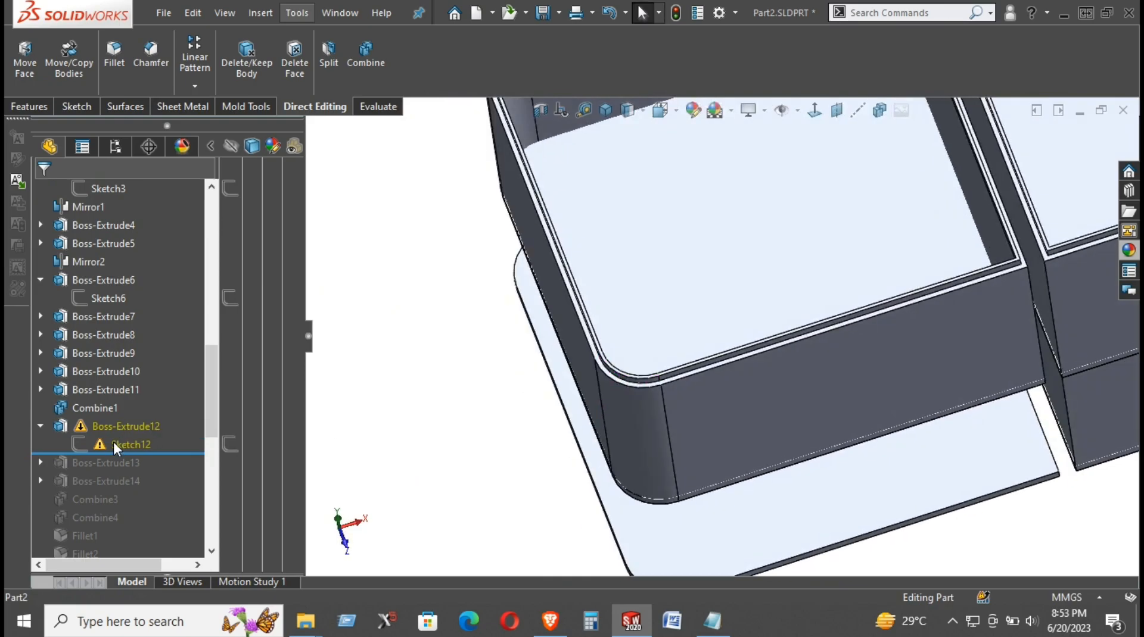
left_click(119, 445)
left_click(116, 417)
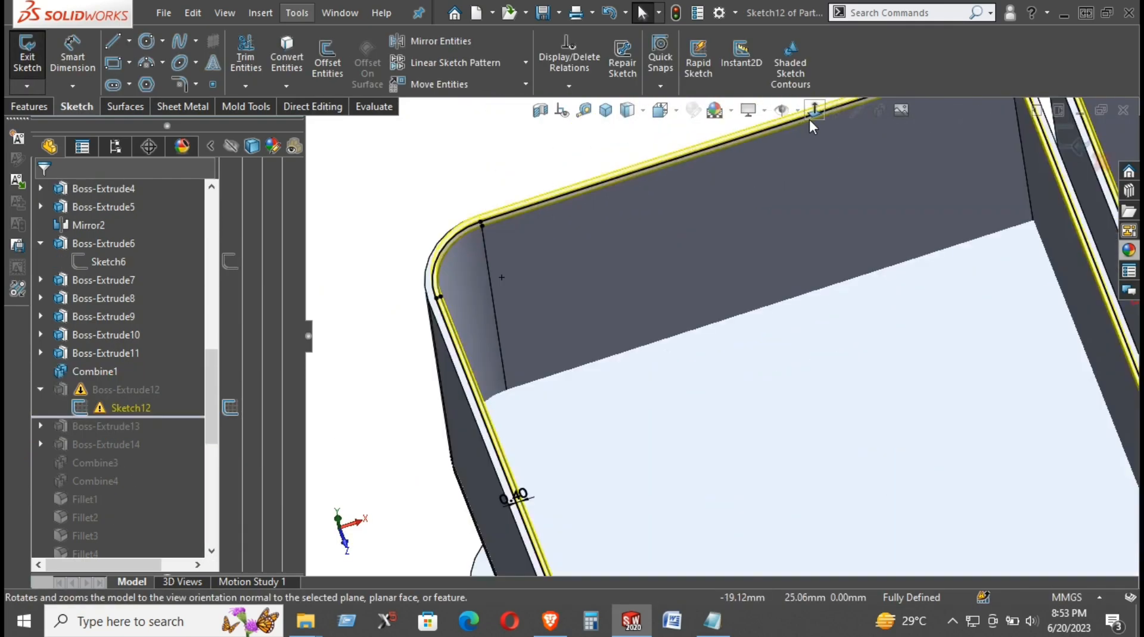
left_click(815, 112)
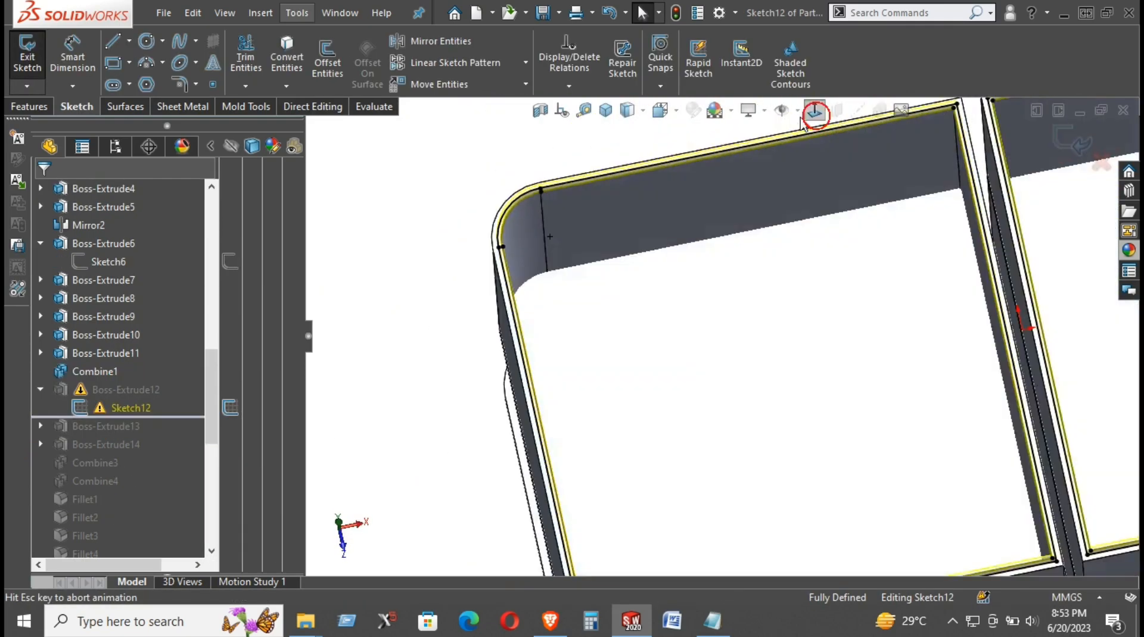
Examine how the Sketch12 outline and its offset line up with the upper tray's rim near the rounded corner
scroll(479, 235, "down", 5)
mouse_move(628, 279)
middle_mouse_down()
mouse_move(613, 232)
mouse_move(405, 216)
mouse_move(442, 220)
mouse_move(381, 156)
middle_mouse_up()
scroll(477, 205, "up", 5)
scroll(538, 262, "down", 5)
scroll(424, 207, "down", 4)
middle_click_drag(424, 207, 474, 328)
scroll(477, 335, "up", 4)
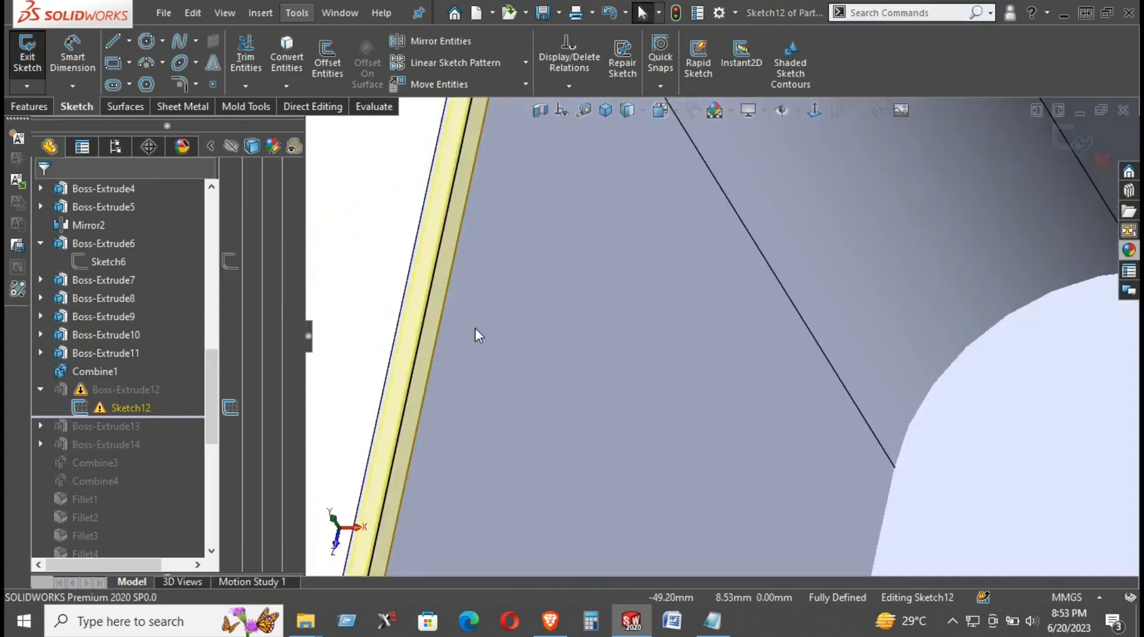
middle_click_drag(601, 367, 608, 191)
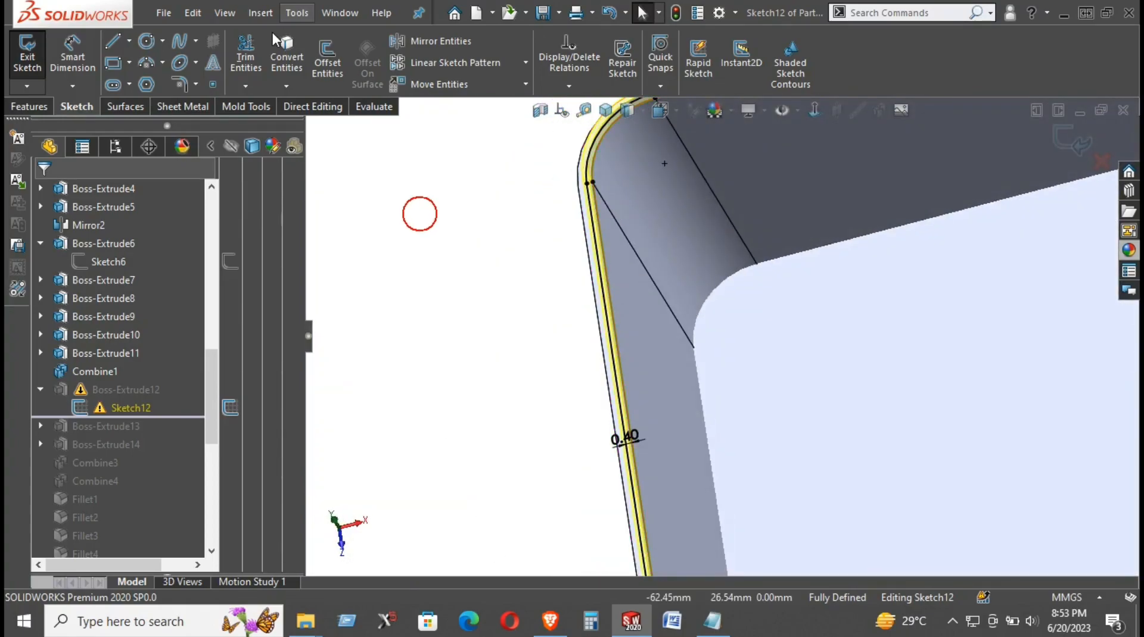
left_click(295, 48)
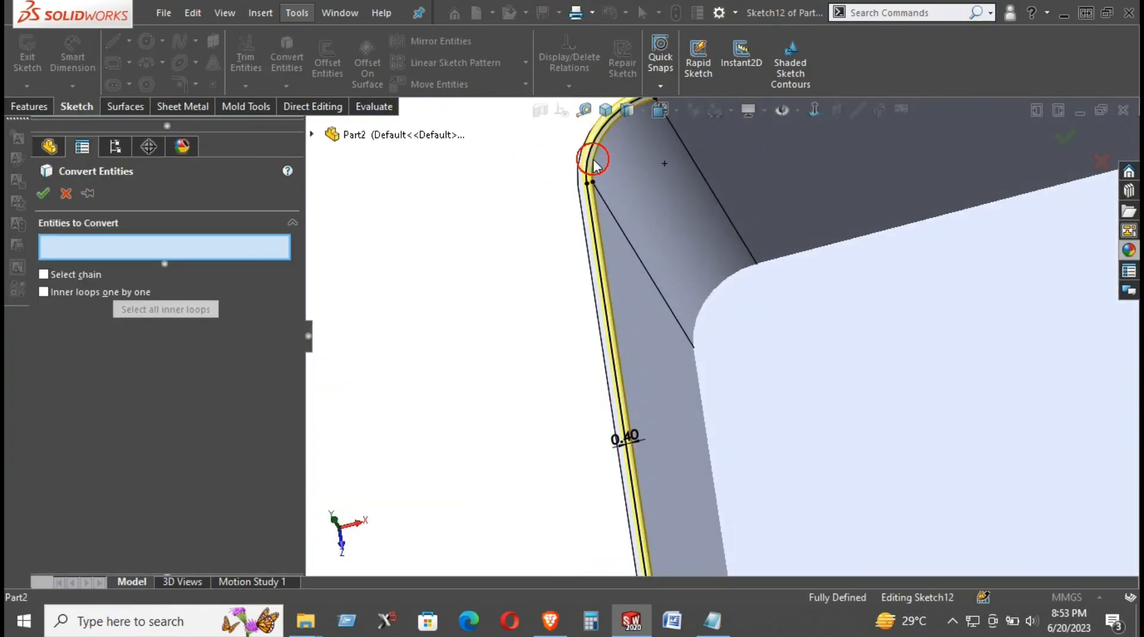
scroll(597, 239, "down", 3)
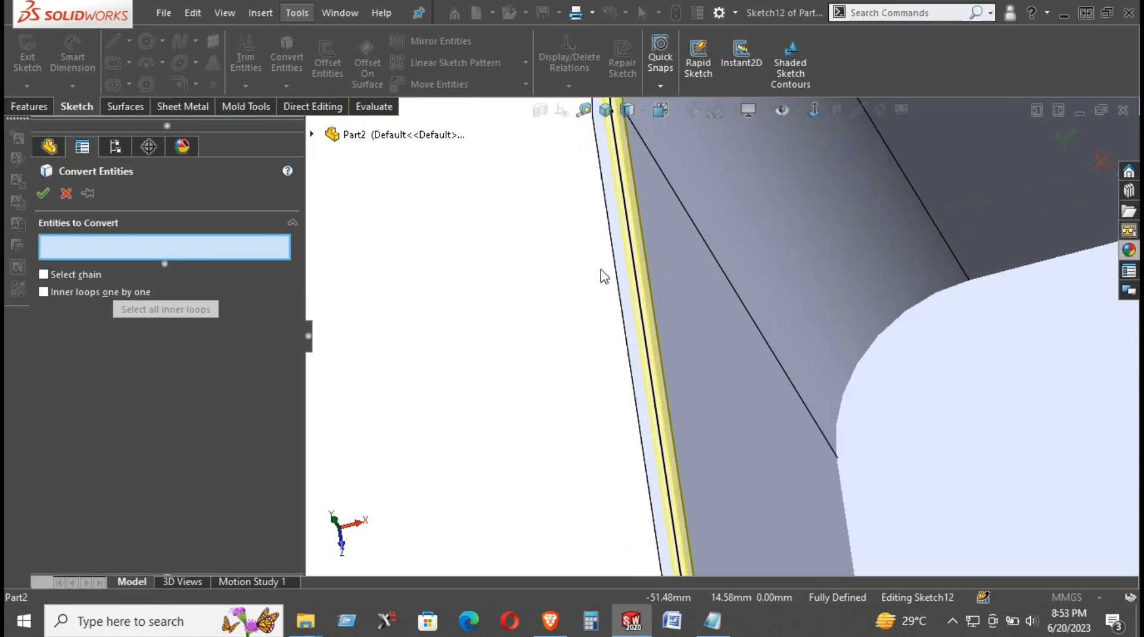
left_click(639, 271)
mouse_move(635, 306)
middle_mouse_down()
mouse_move(668, 304)
mouse_move(642, 306)
middle_mouse_up()
scroll(643, 306, "up", 3)
left_click(67, 193)
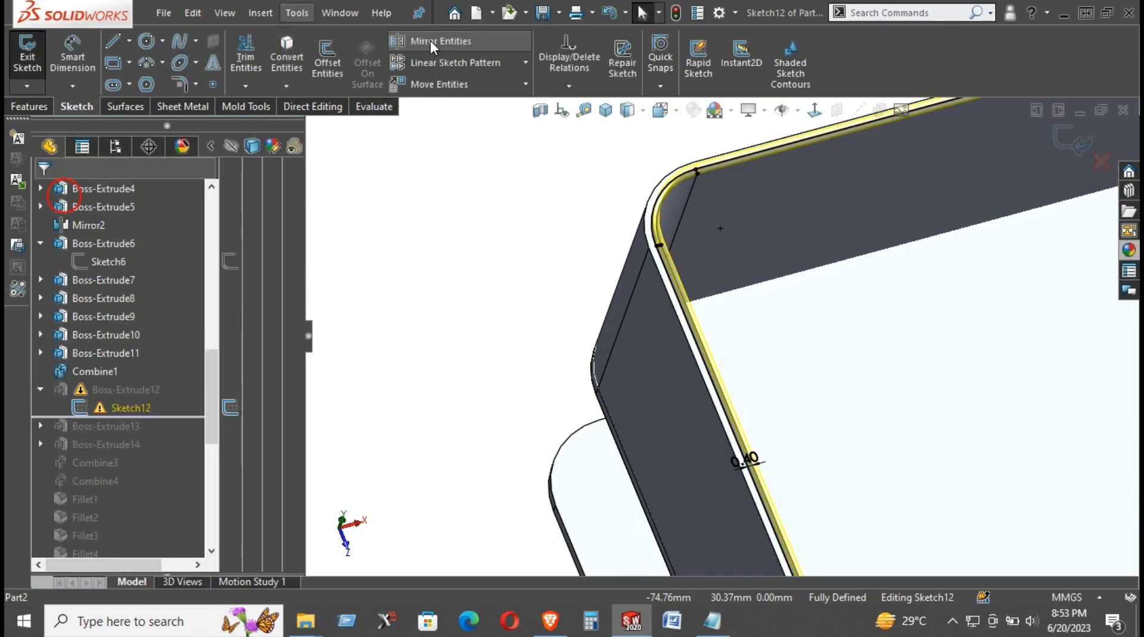
Offset the chain of the upper tray rim's 5 mm radius corner outward by 0.40 mm in Sketch12
left_click(324, 56)
left_click(654, 232)
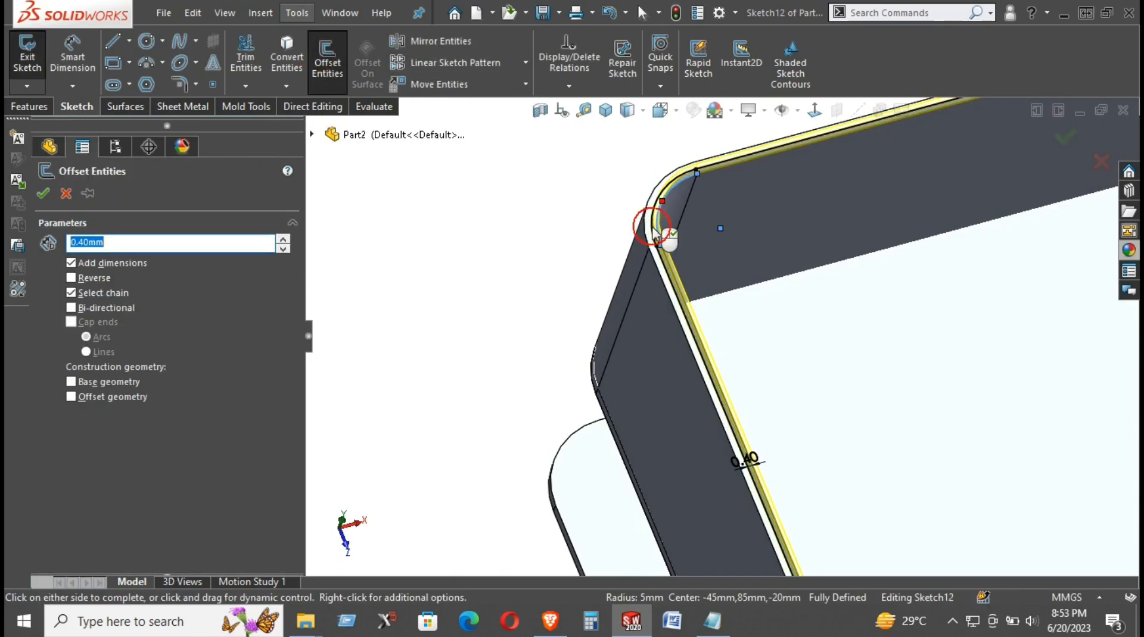
middle_click_drag(765, 273, 518, 262)
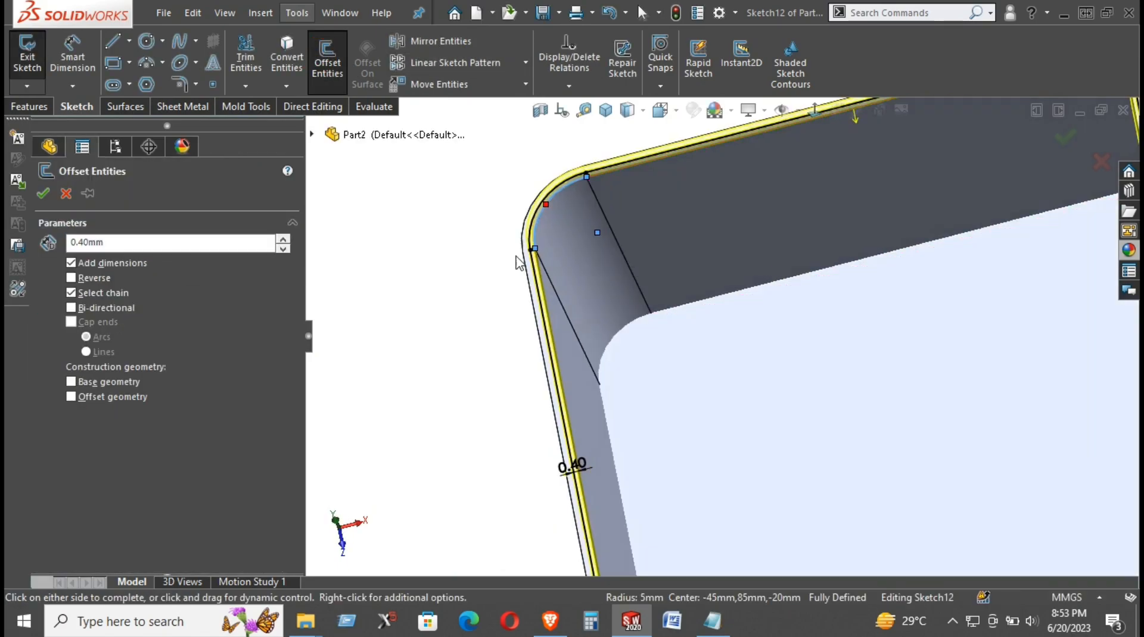
left_click(487, 247)
left_click(700, 234)
left_click(414, 193)
Try to offset the chain of the upper tray rim's 5.4 mm radius corner arc outward by 0.40 mm in Sketch12
left_click(329, 52)
left_click(537, 209)
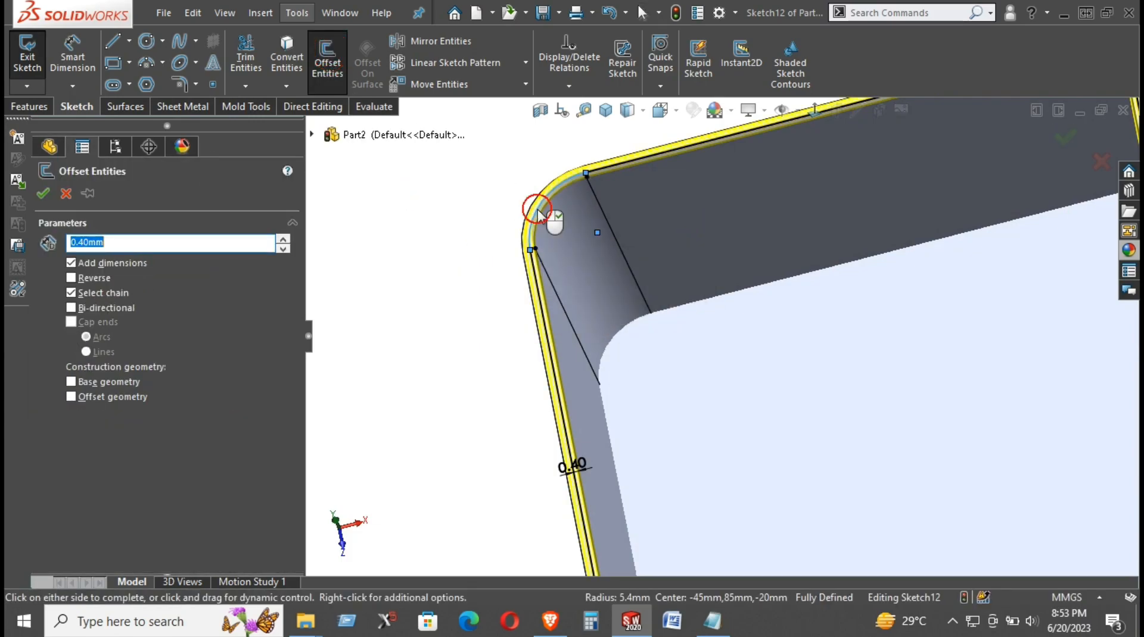
scroll(554, 226, "down", 6)
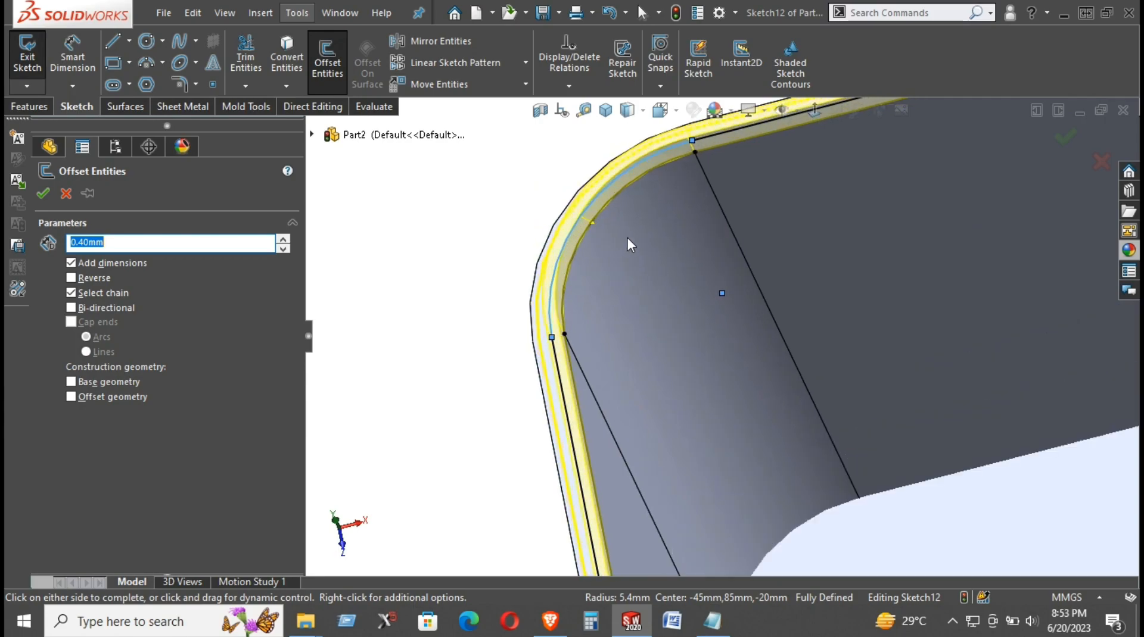
middle_click_drag(607, 253, 643, 249)
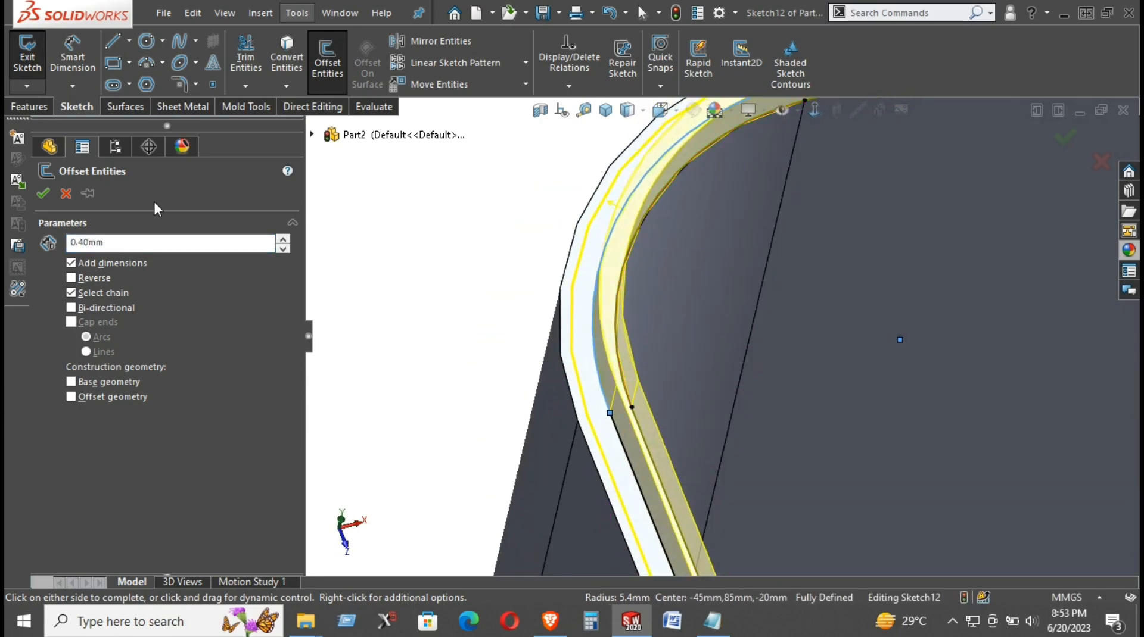
left_click(43, 194)
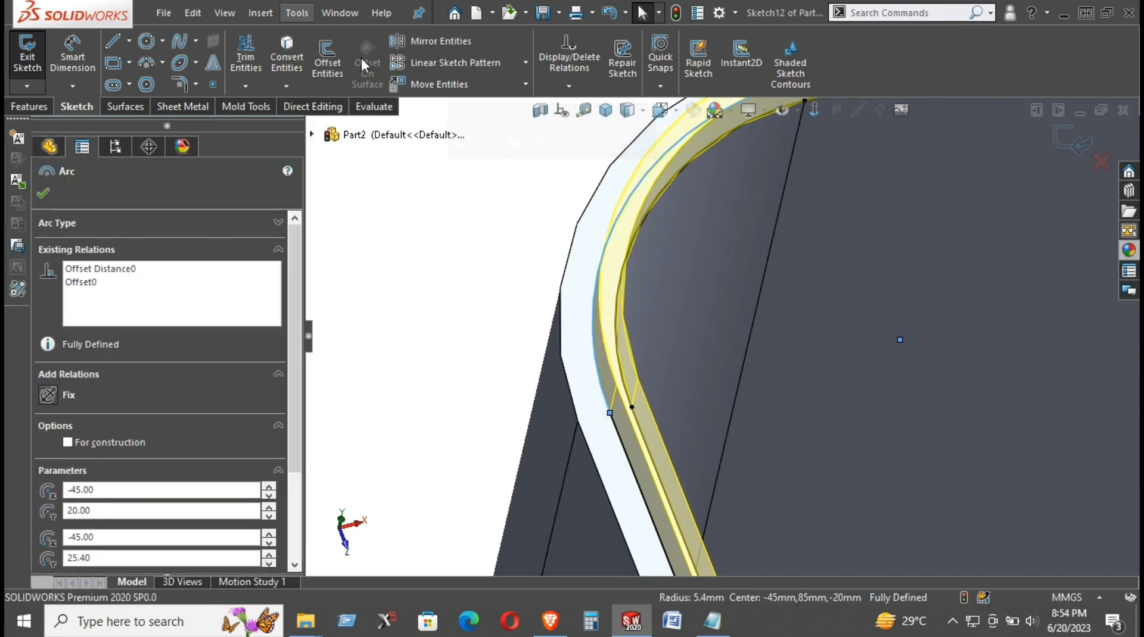
Offset the 5.4 mm radius corner arc's chain by 0.40 mm with the direction reversed towards the tray's inside
left_click(327, 62)
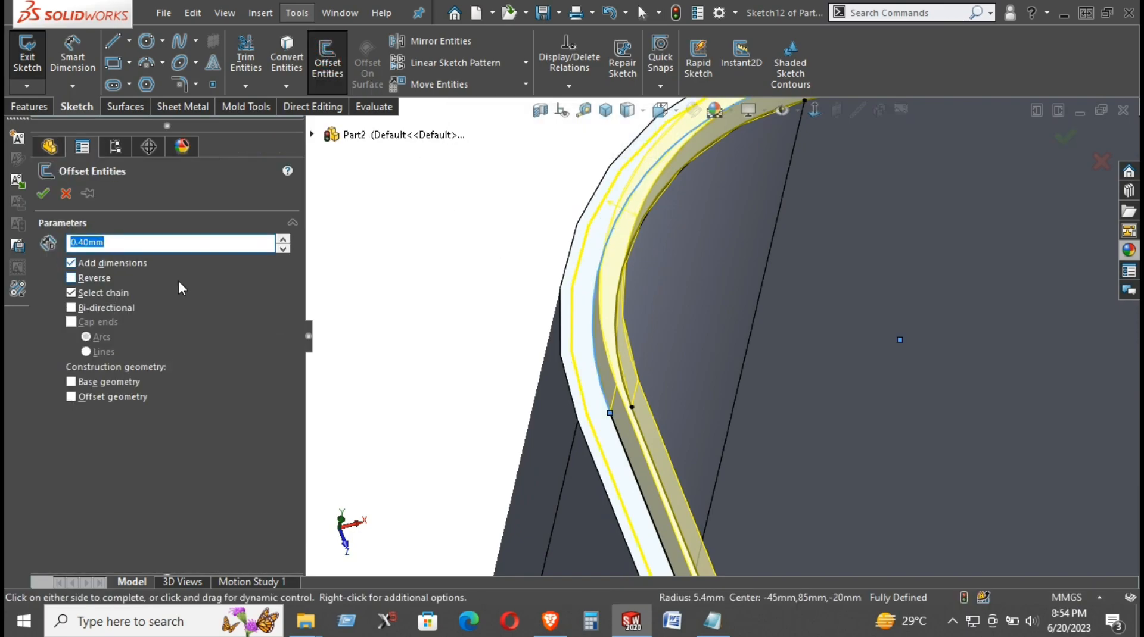
left_click(90, 280)
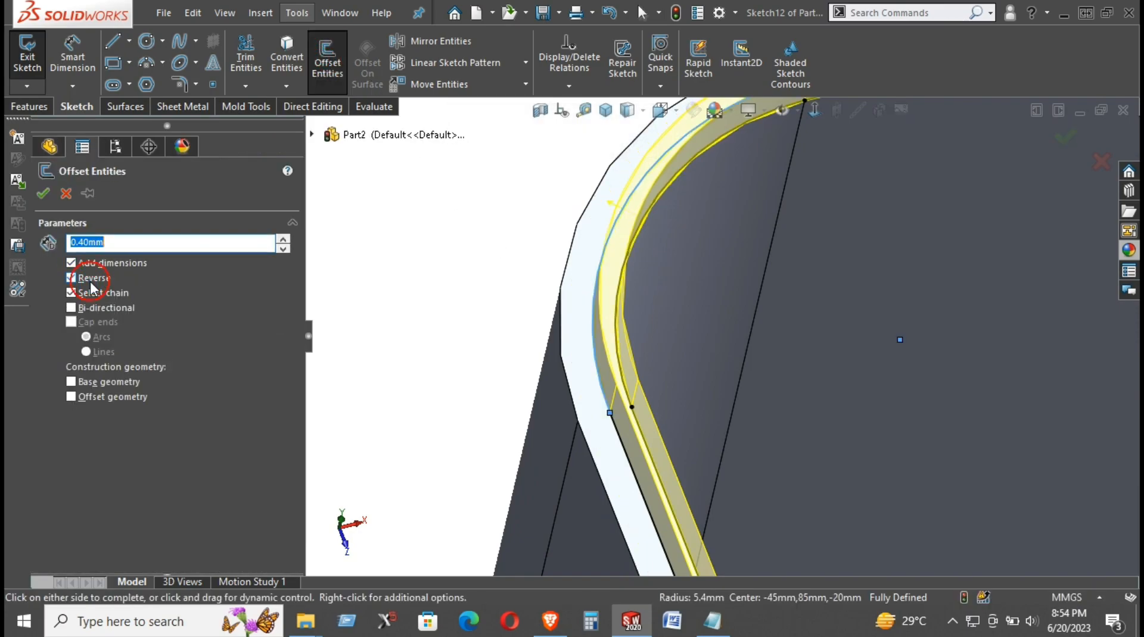
left_click(43, 194)
middle_click_drag(459, 199, 578, 228)
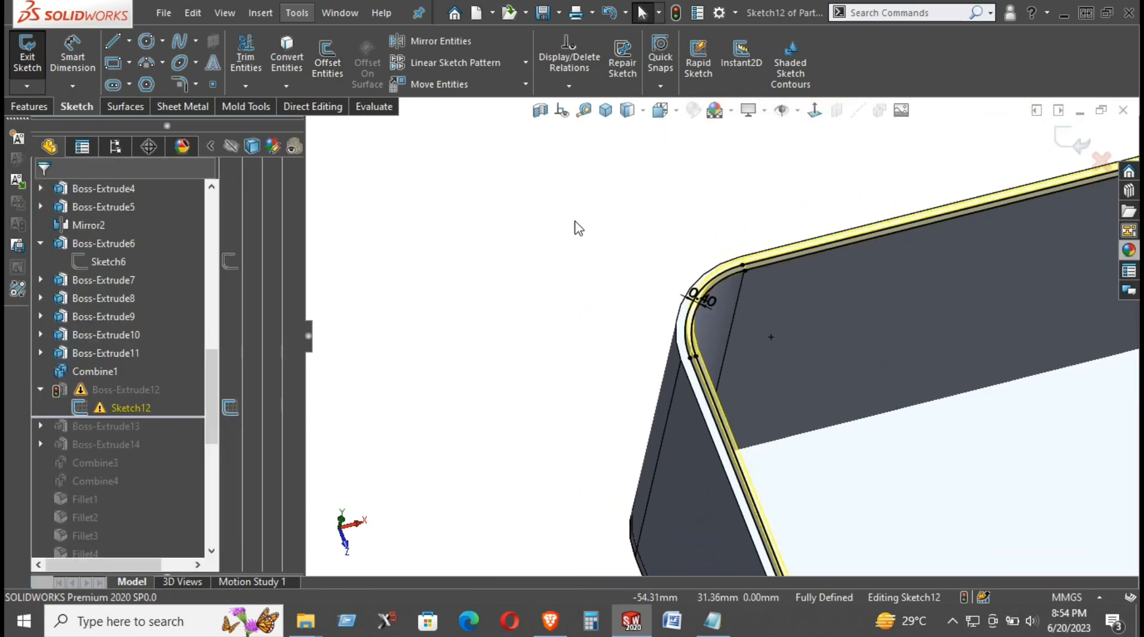
Check Sketch12's problem for the feature, and exit the sketch with Boss-Extrude12 rebuilt anyway
left_click(1059, 137)
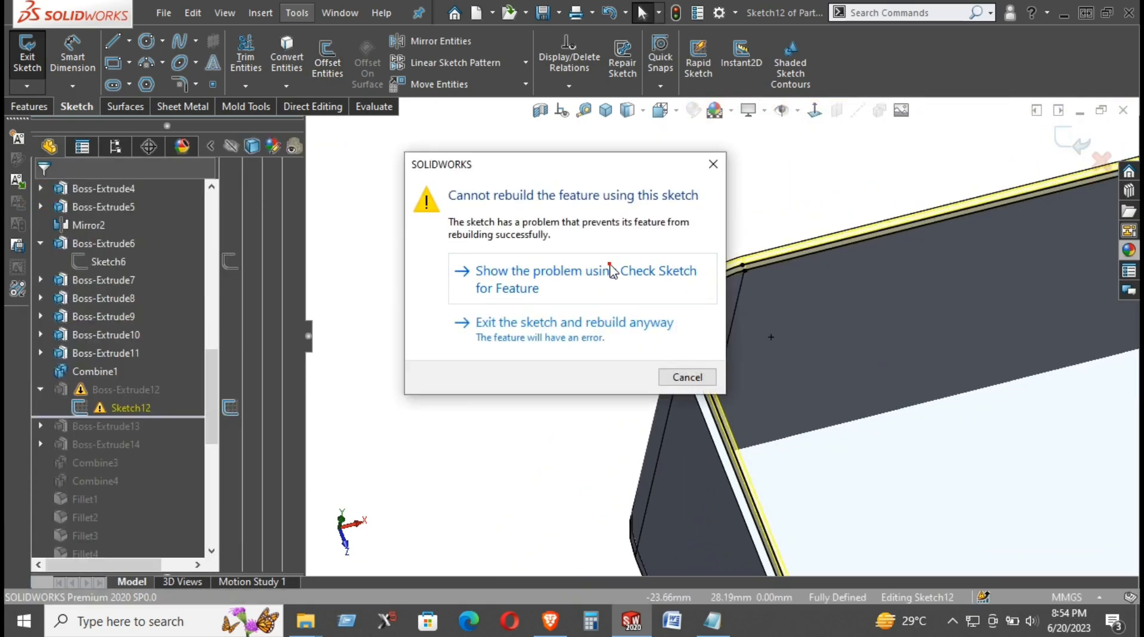
left_click(611, 271)
left_click(598, 311)
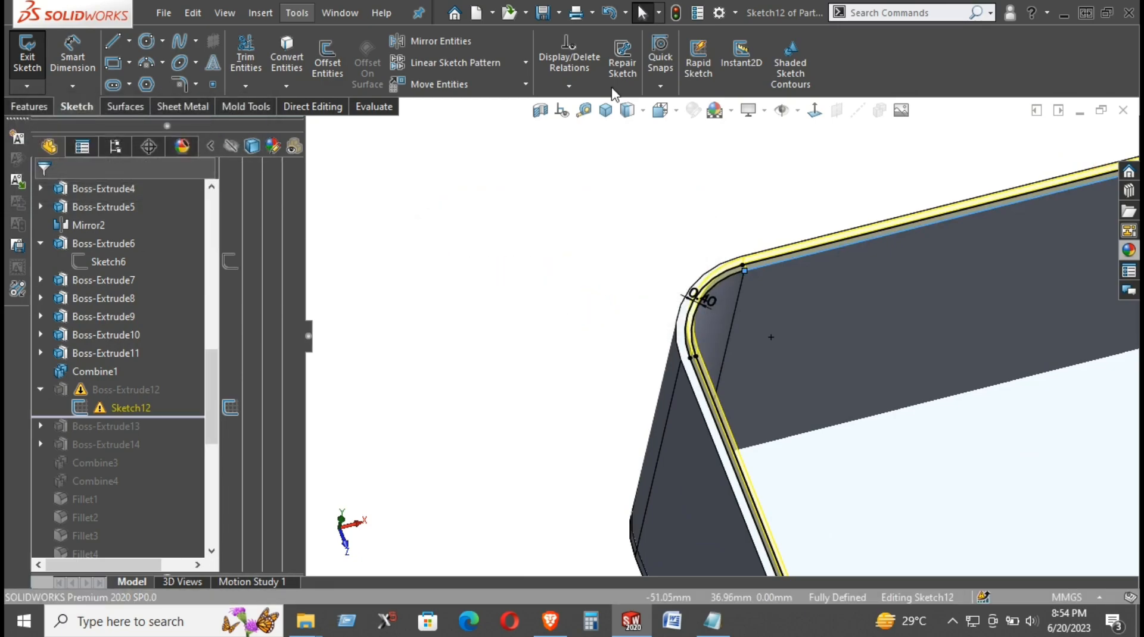
left_click(674, 12)
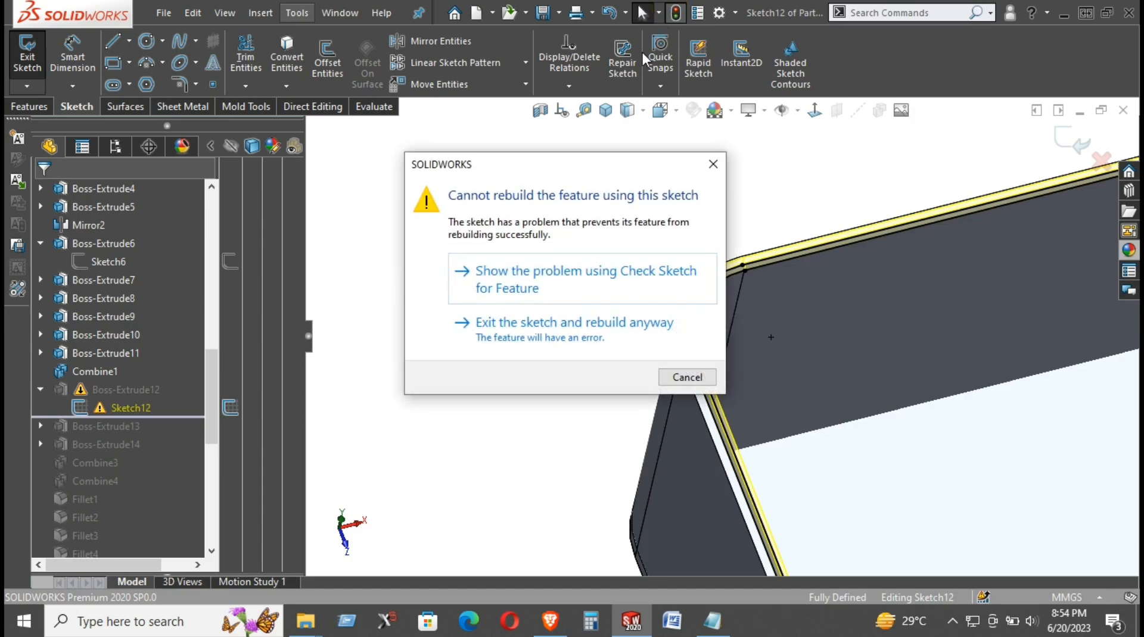
left_click(563, 325)
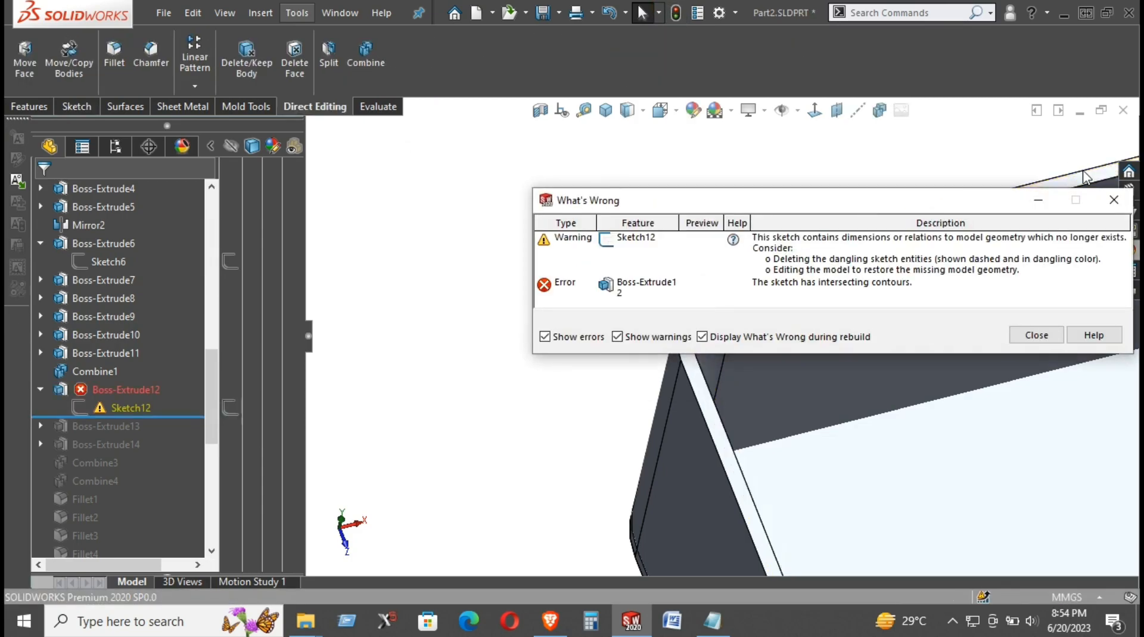
left_click(1105, 201)
Delete the failed Boss-Extrude12 together with its dependent features, keeping Sketch12
right_click(111, 387)
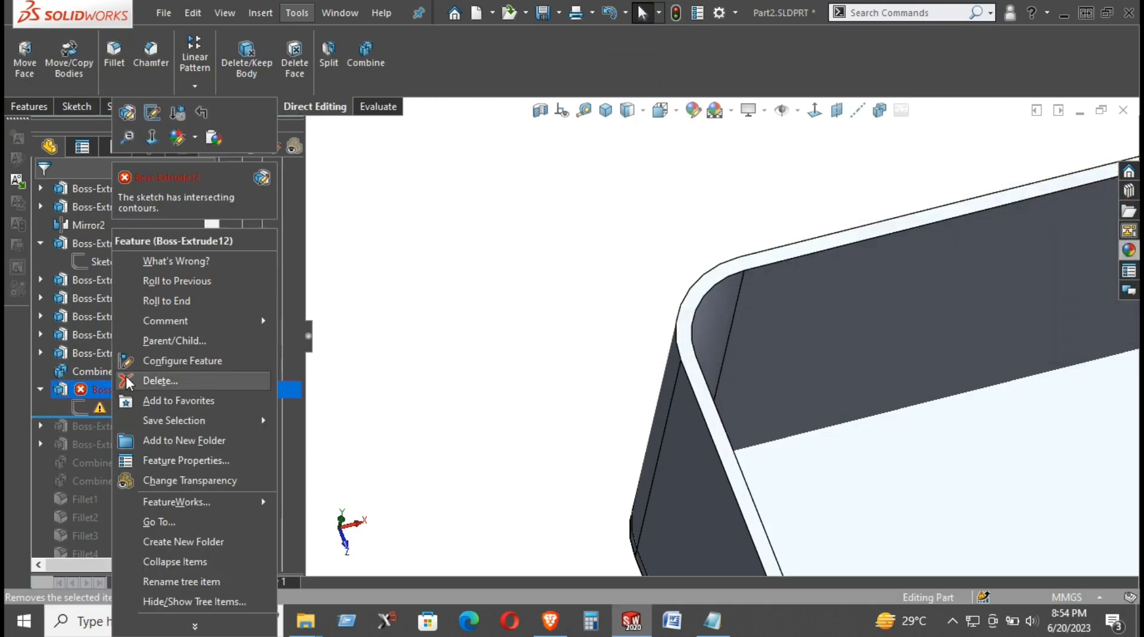
left_click(251, 378)
left_click(1092, 205)
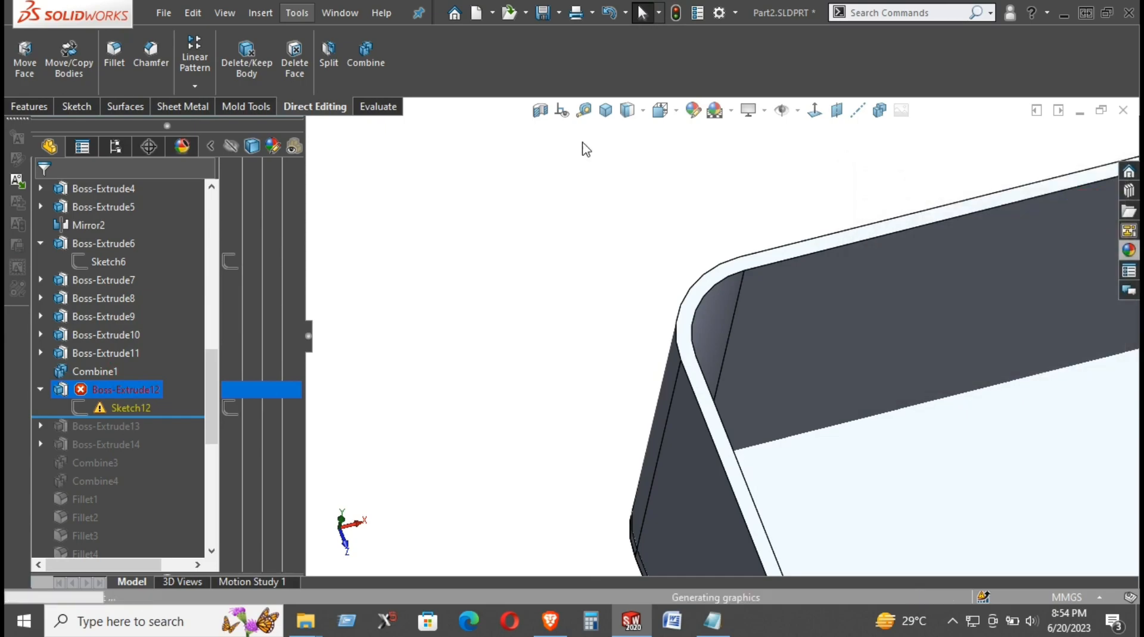
left_click(1100, 204)
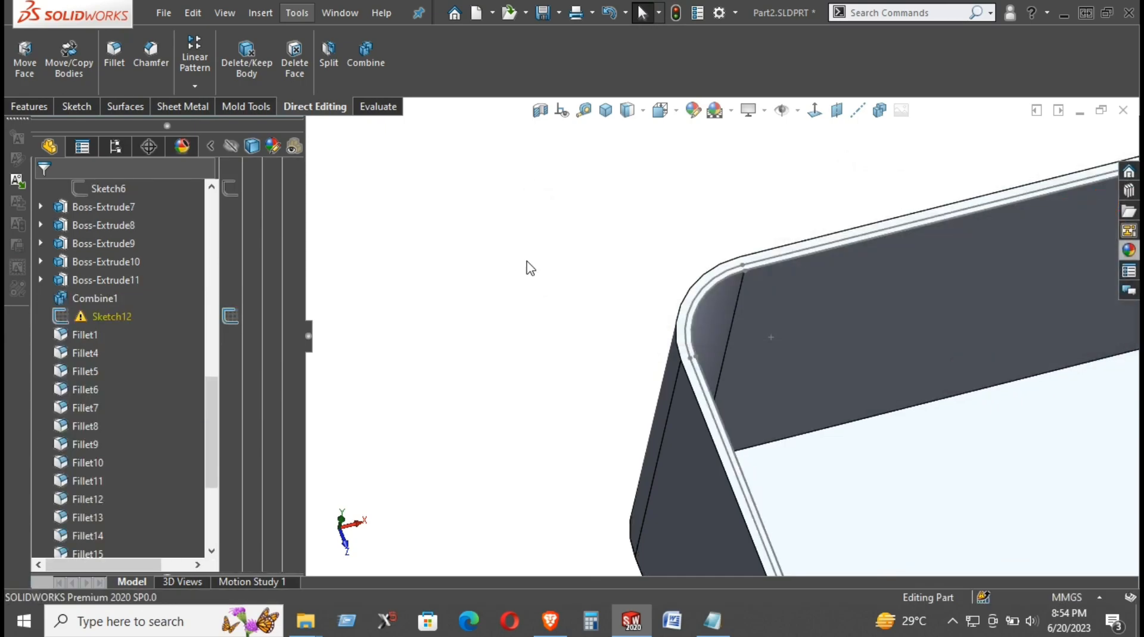
Open the standalone Sketch12 for editing, viewed normal to the sketch plane
left_click(100, 271)
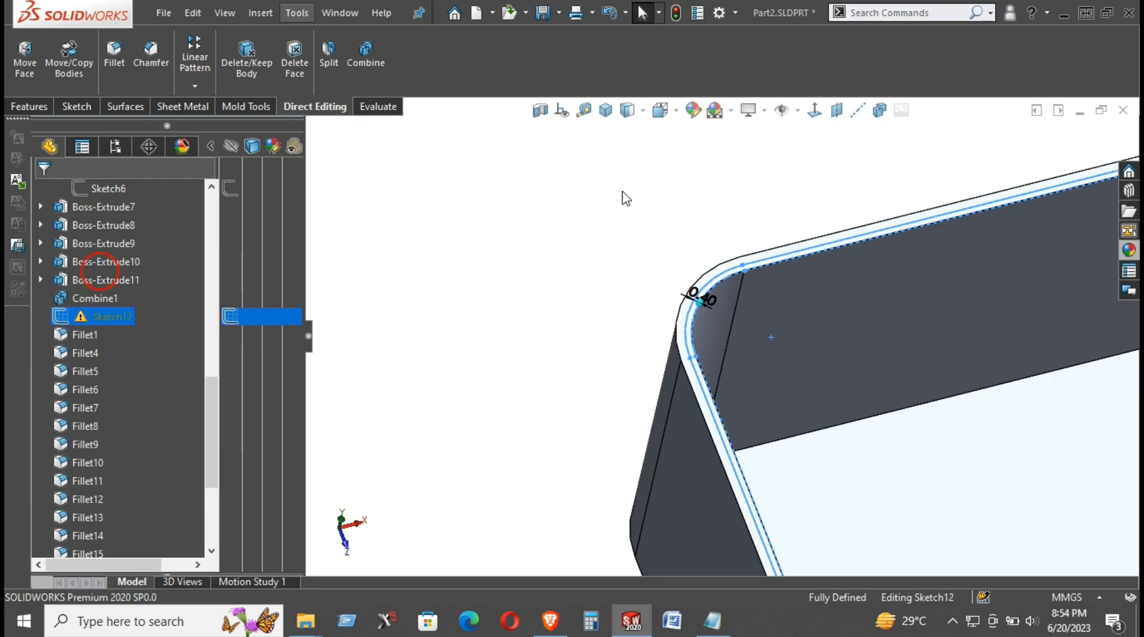
left_click(814, 110)
scroll(527, 221, "down", 5)
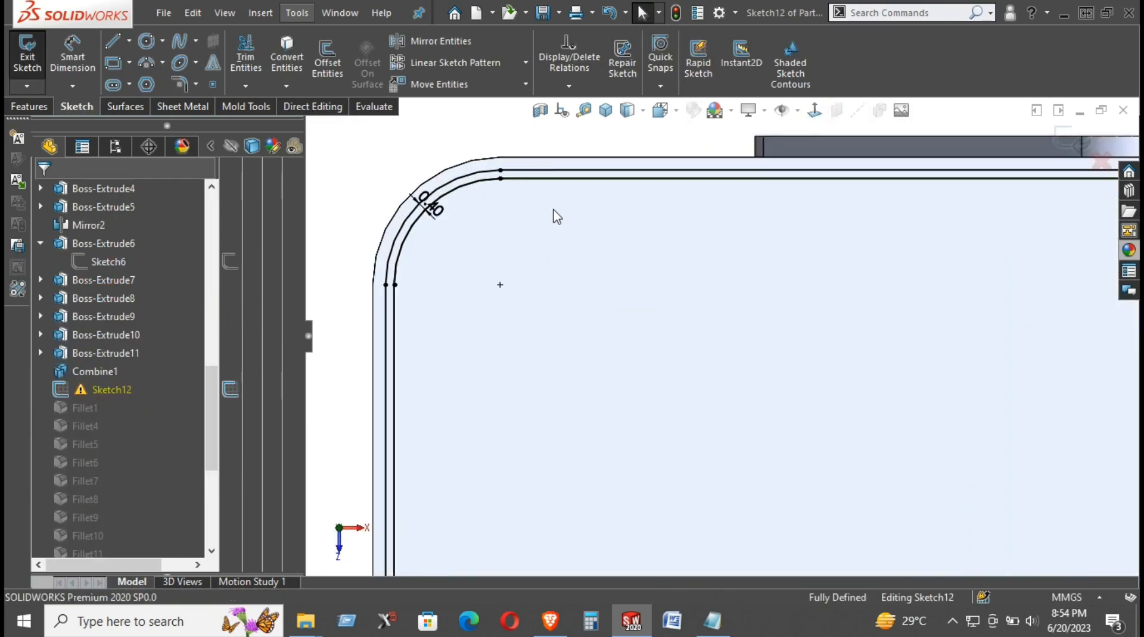
scroll(817, 294, "up", 5)
scroll(924, 291, "down", 3)
scroll(870, 279, "up", 3)
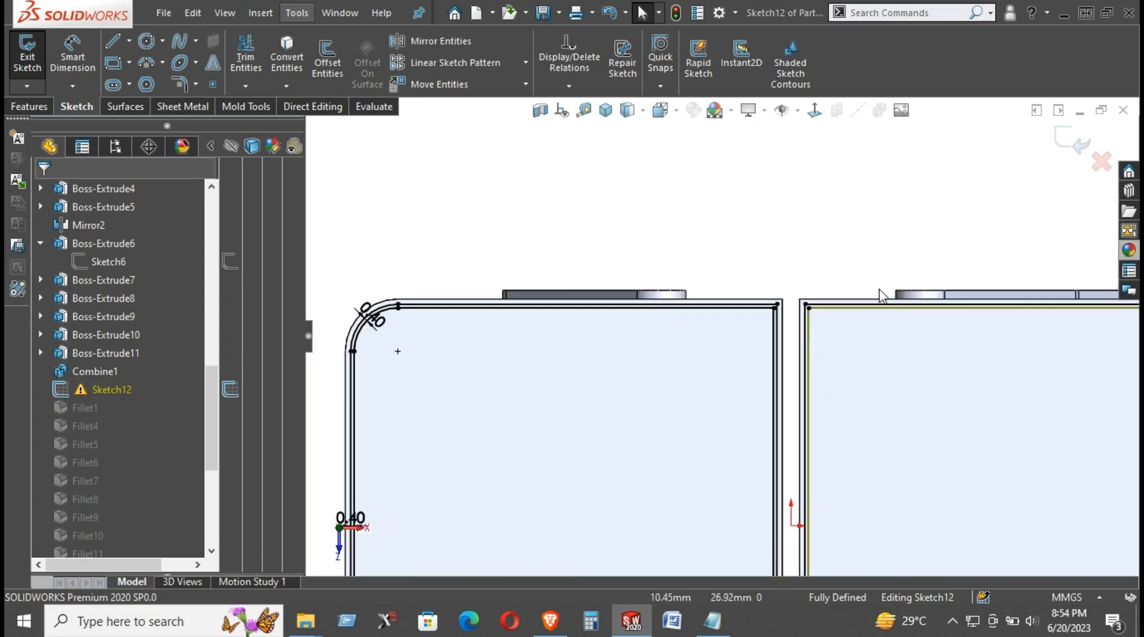
left_click(338, 55)
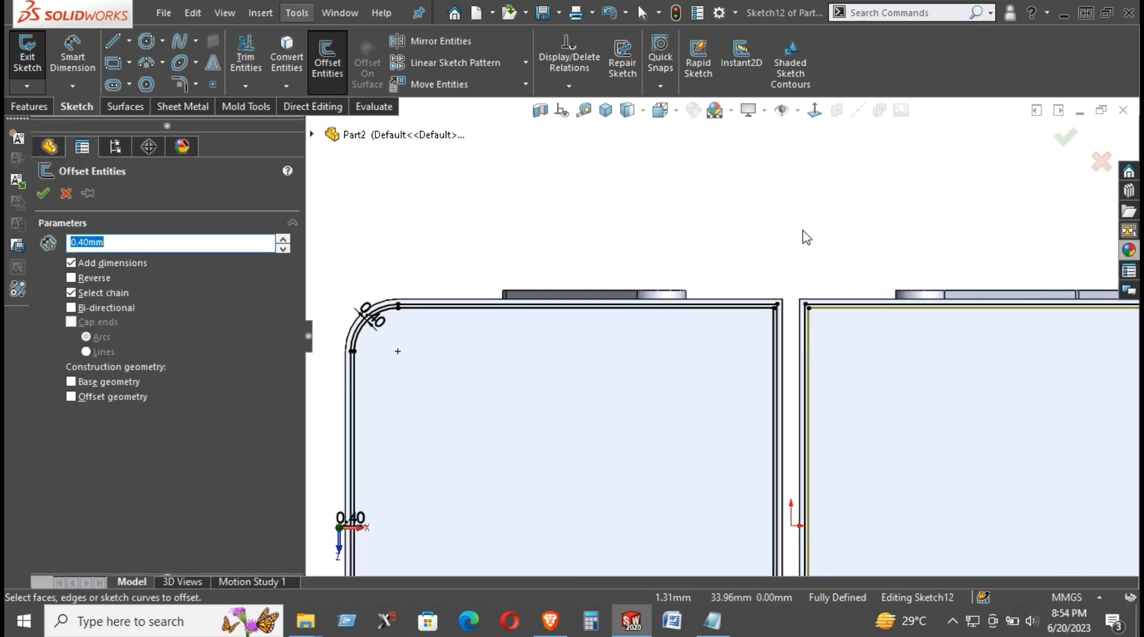
left_click(841, 307)
scroll(888, 350, "down", 5)
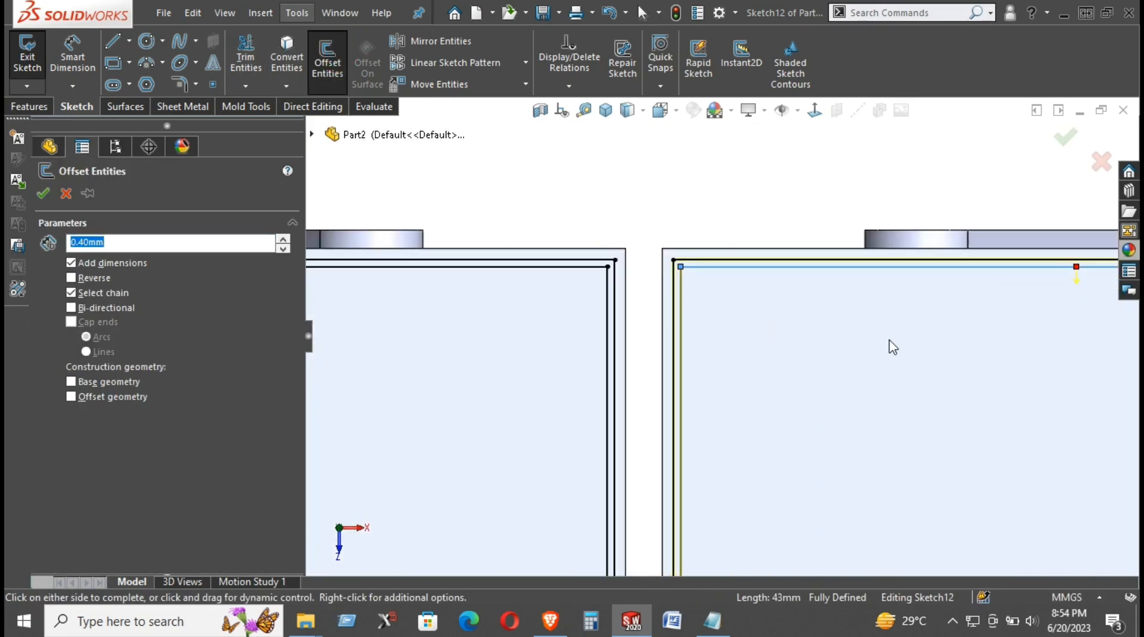
left_click(94, 279)
mouse_move(532, 245)
middle_mouse_down()
mouse_move(574, 199)
mouse_move(570, 134)
mouse_move(549, 189)
mouse_move(538, 182)
middle_mouse_up()
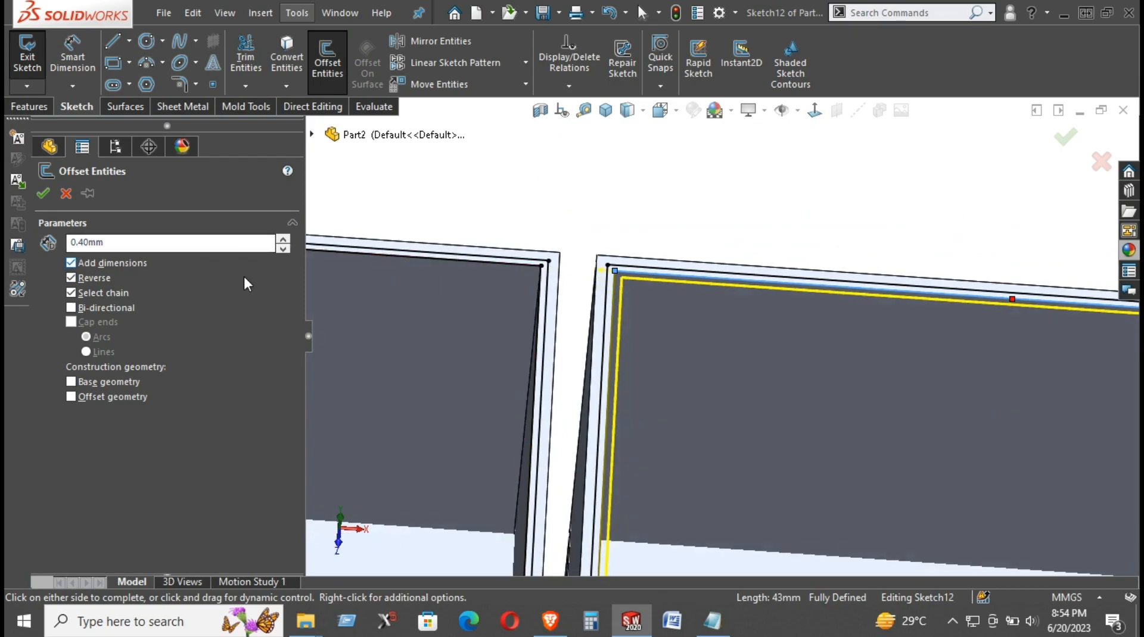
left_click(648, 260)
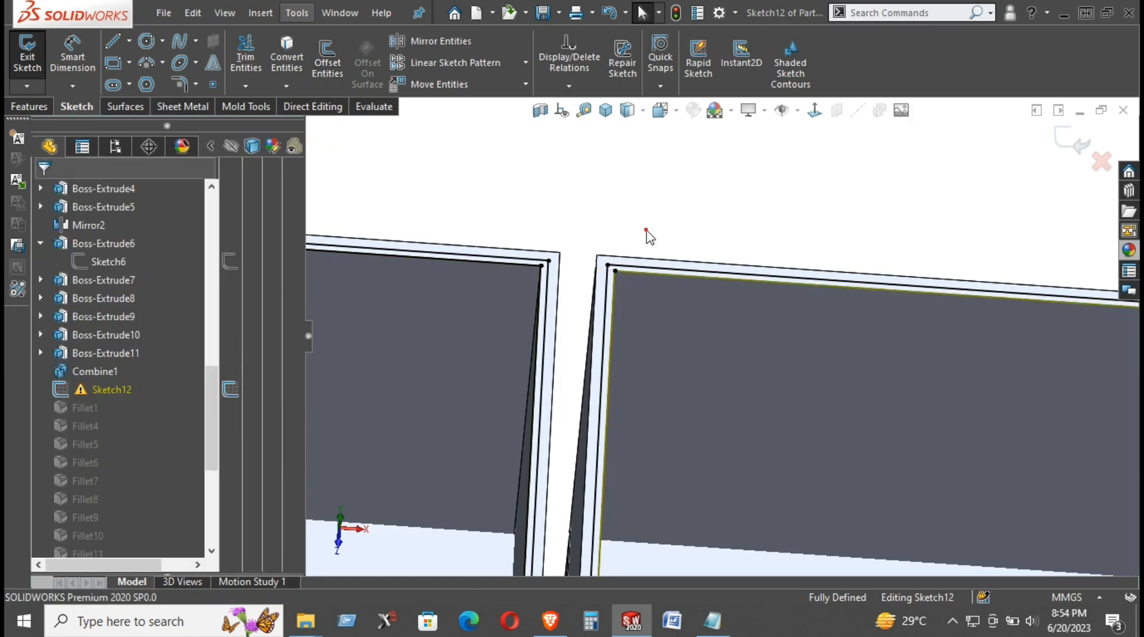
Offset the rim face of the tray right of the origin inward by 1.00 mm, with dimensions added, in Sketch12
left_click(329, 66)
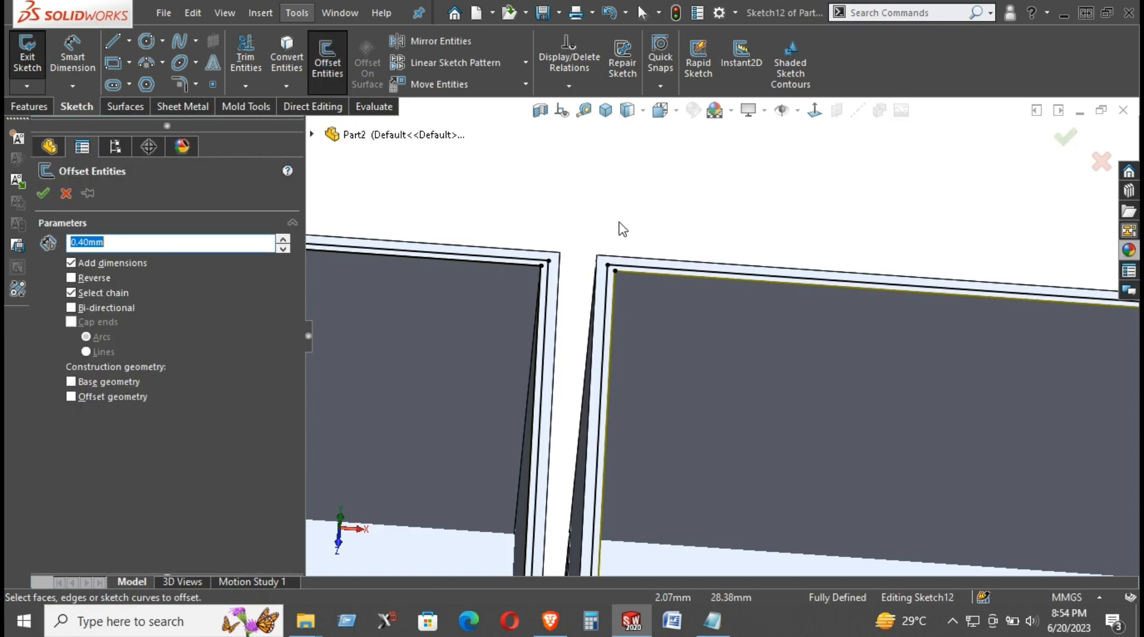
left_click(630, 261)
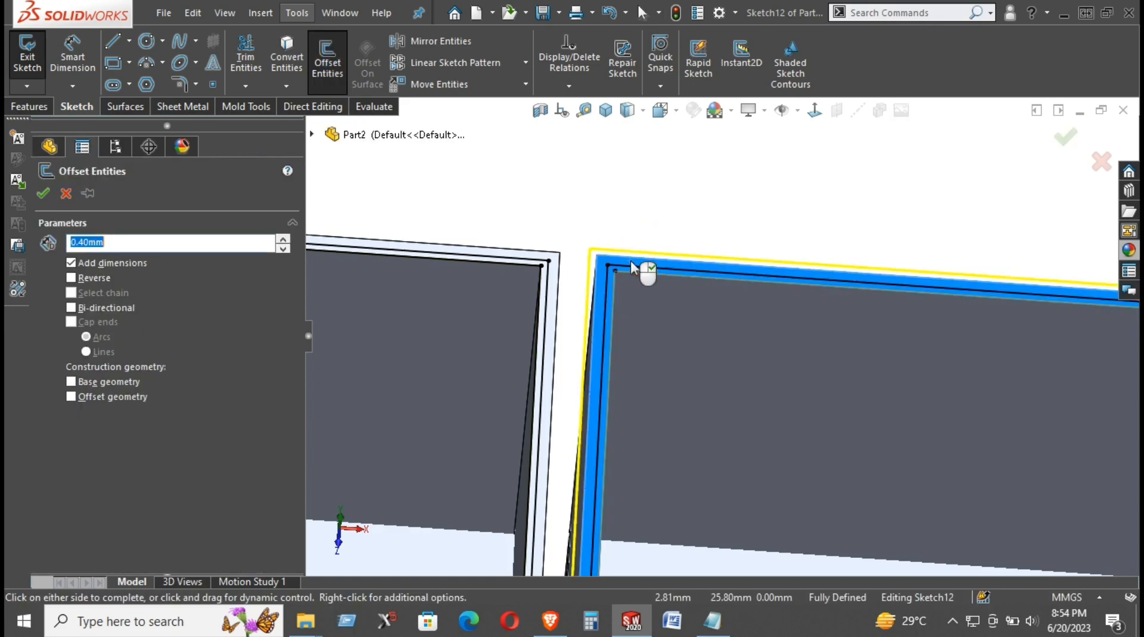
left_click(89, 279)
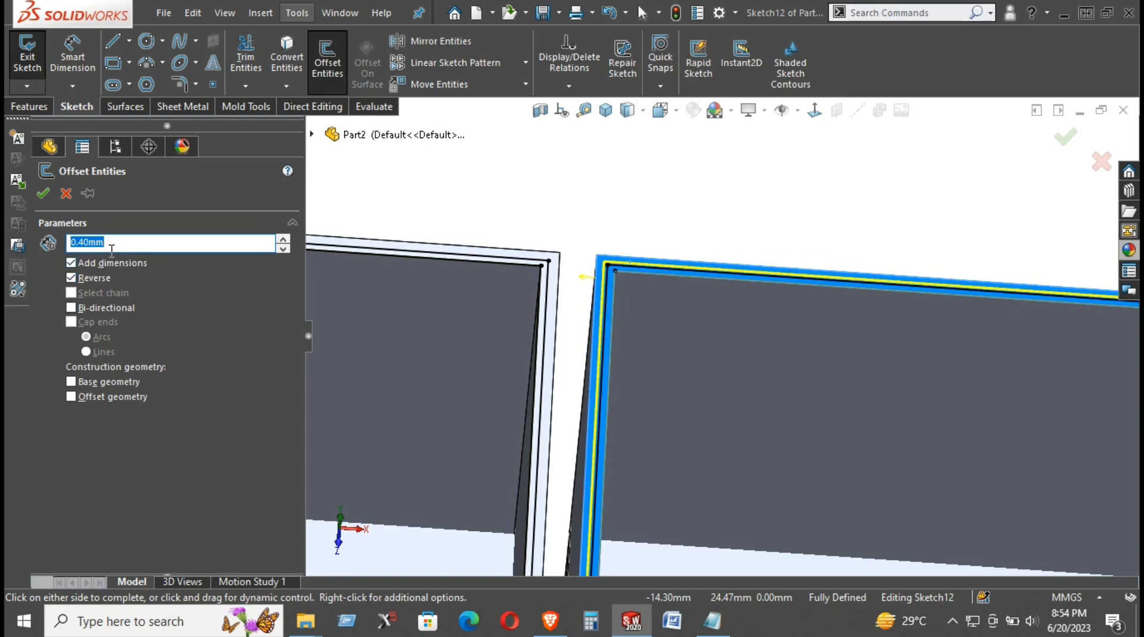
type("1.")
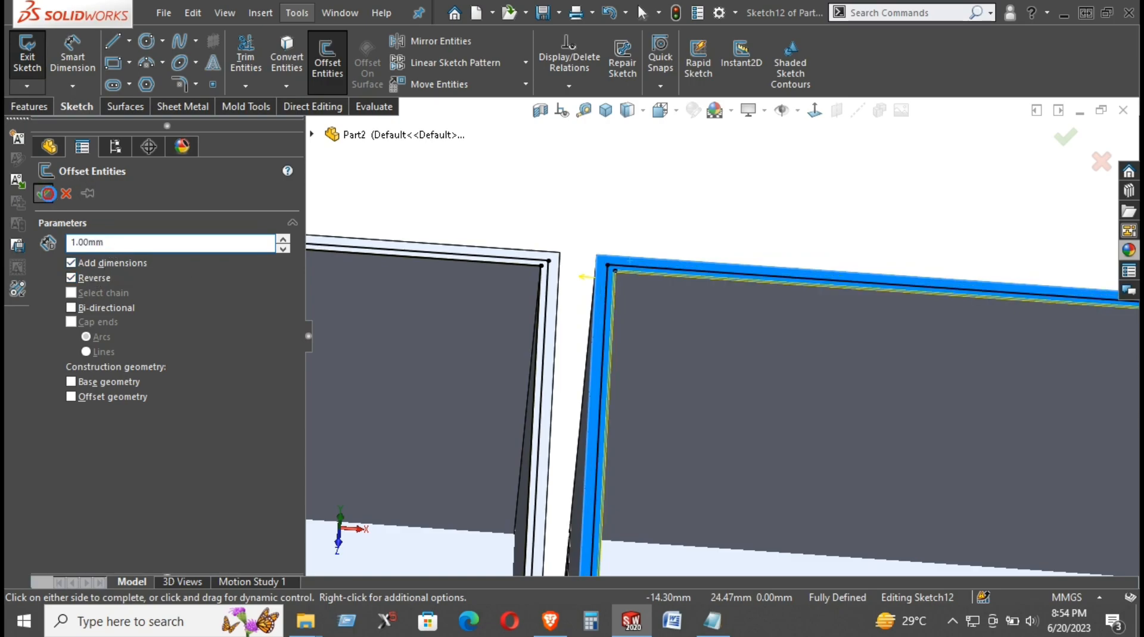
left_click(45, 194)
scroll(574, 209, "up", 2)
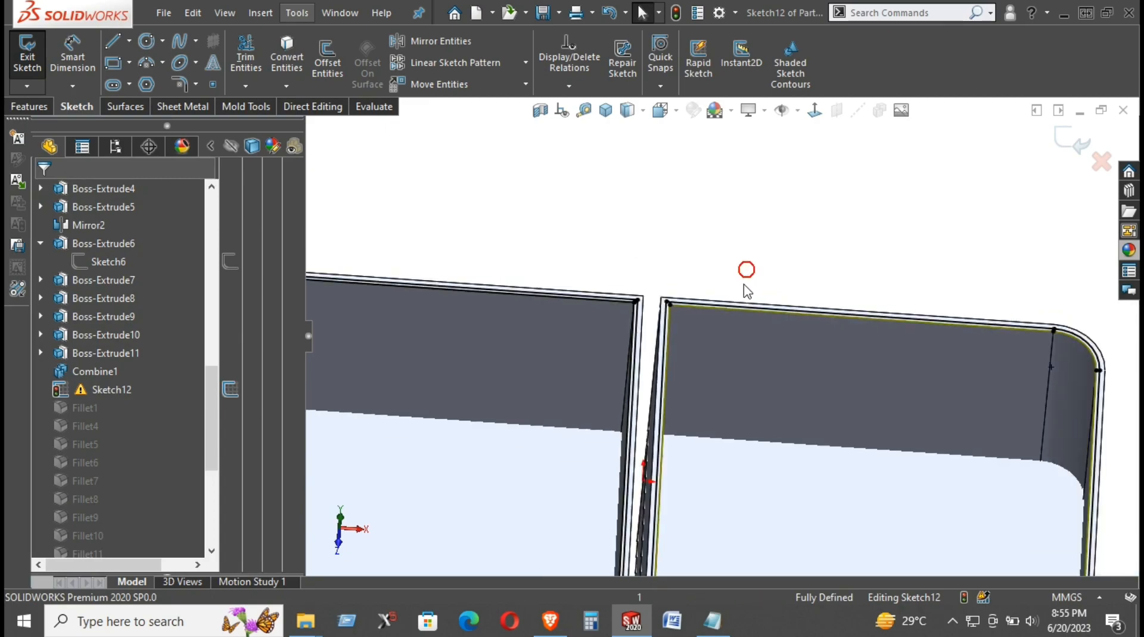
scroll(744, 278, "down", 3)
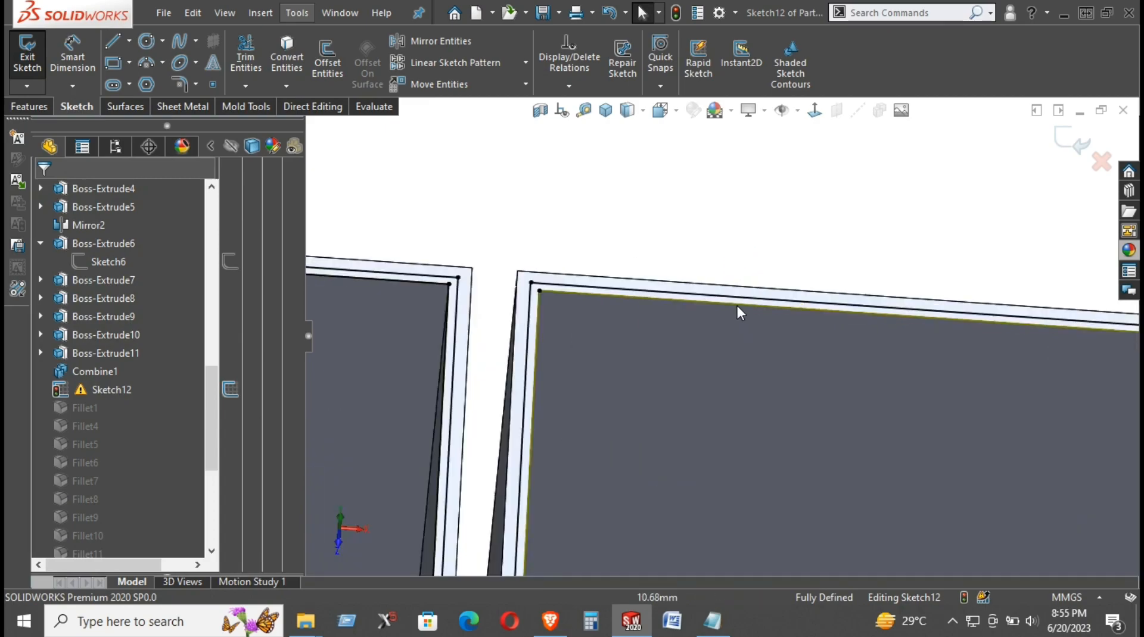
Rebuild the part out of Sketch12, dismiss the error report and reopen Sketch12 for editing
left_click(675, 13)
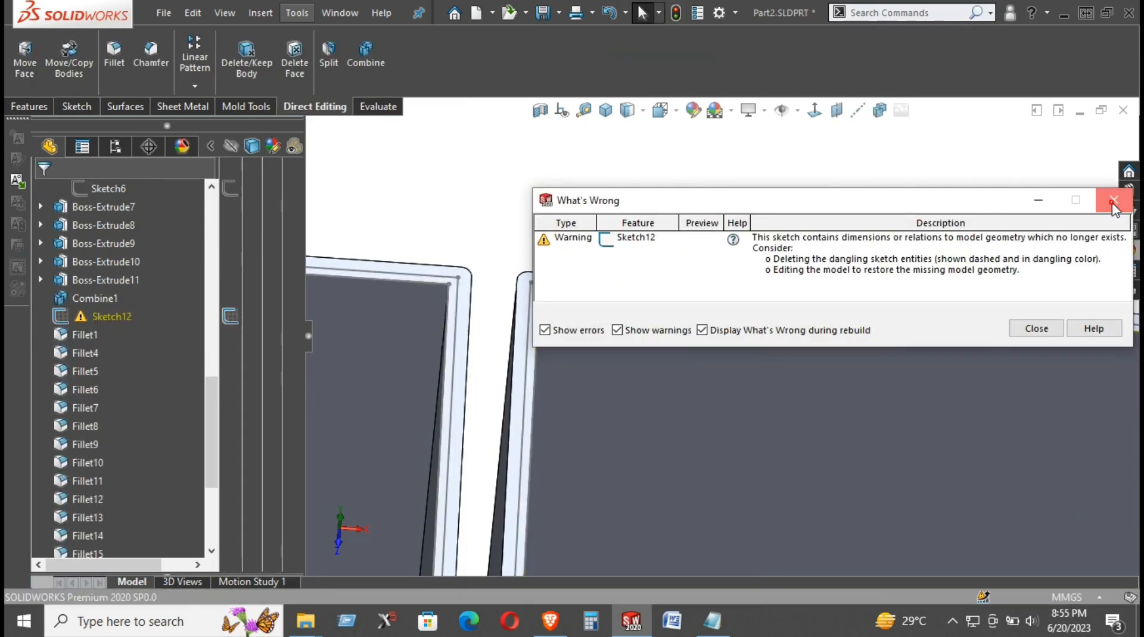
left_click(1114, 200)
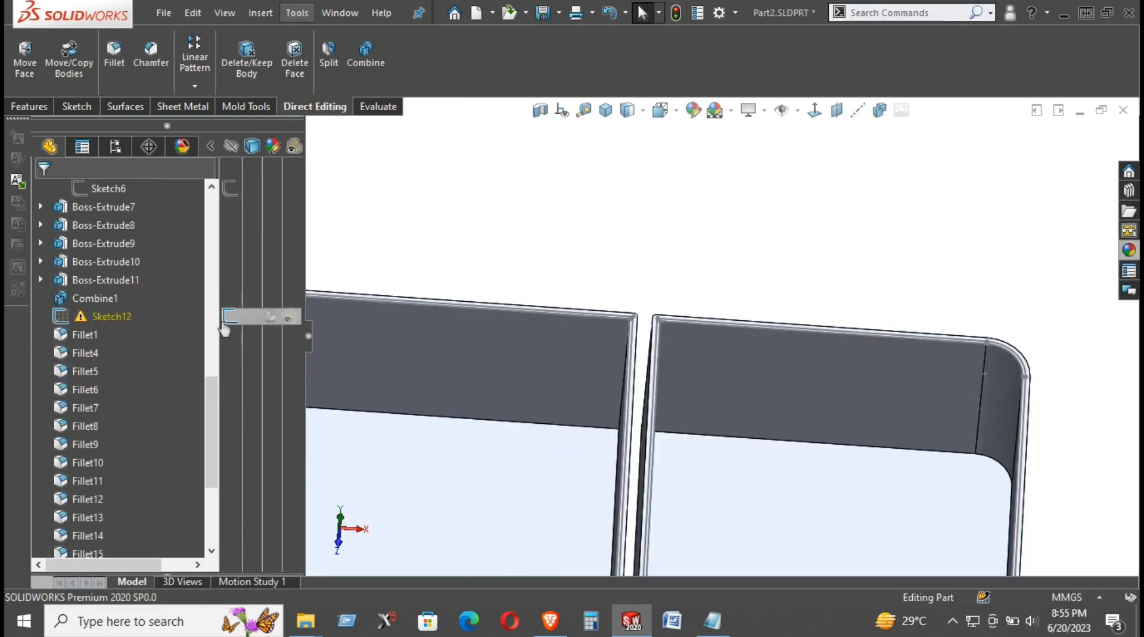
right_click(119, 315)
left_click(82, 316)
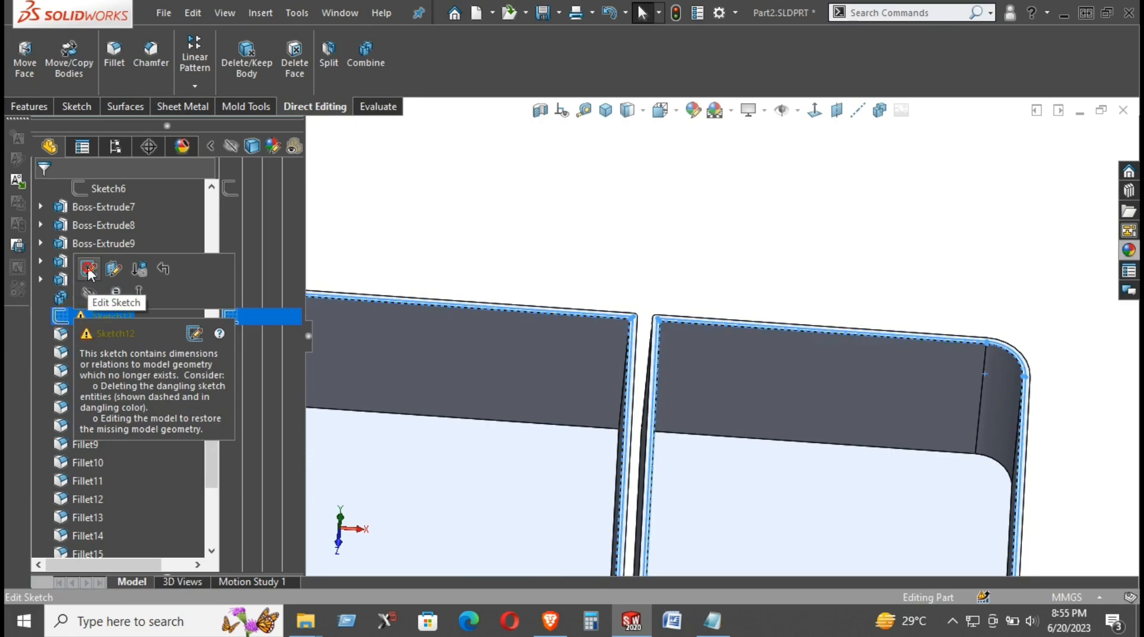
left_click(89, 269)
scroll(696, 334, "down", 4)
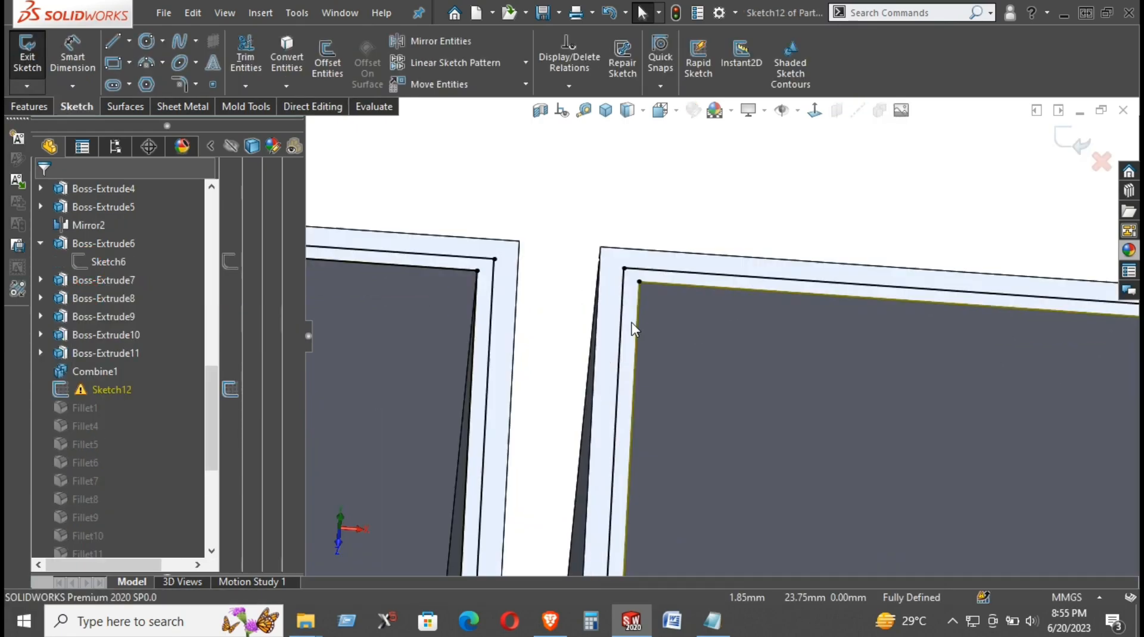
Delete the existing relations of the 50 mm vertical inner line bordering the gap on the right-hand tray
left_click(662, 284)
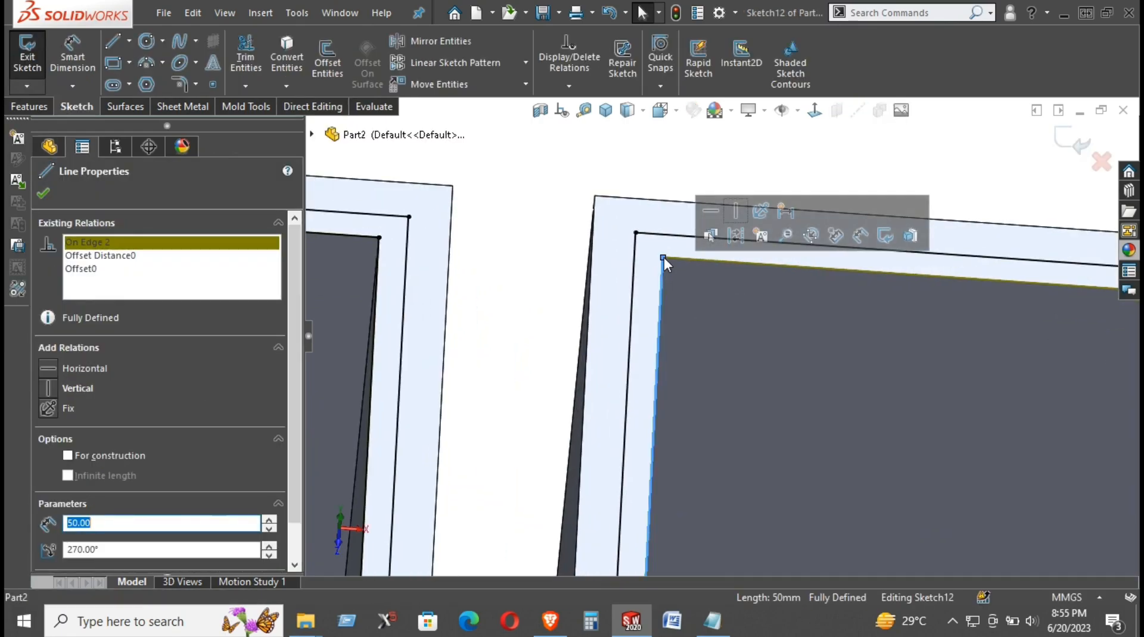
right_click(143, 247)
left_click(173, 272)
scroll(640, 289, "up", 3)
left_click(670, 231)
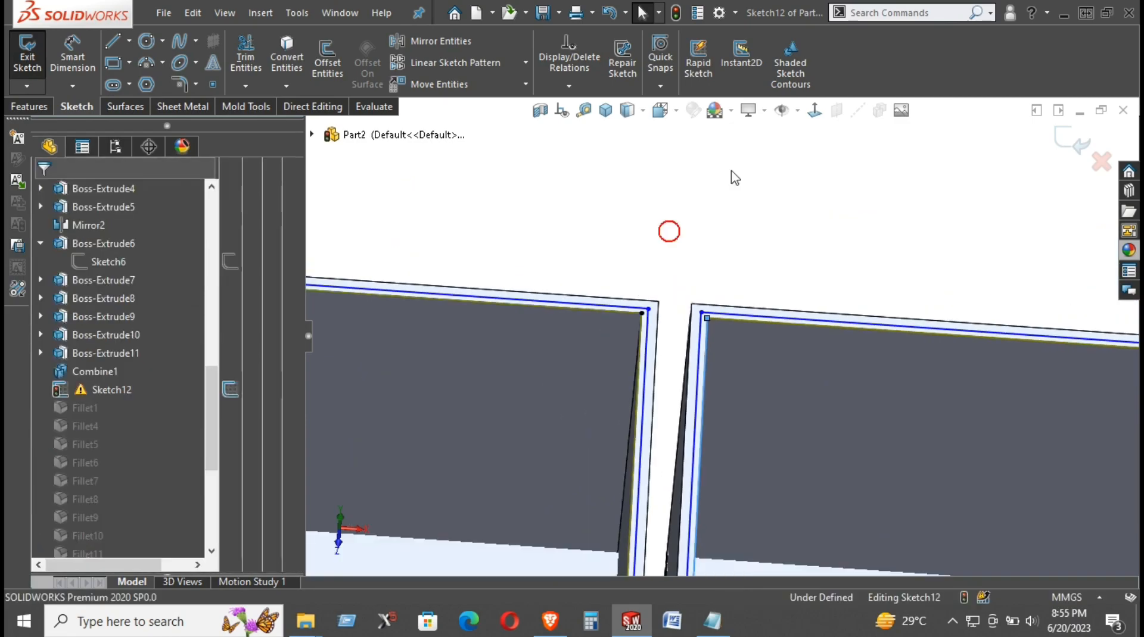
Trim away the inner lines along the rear edges and on both sides of the gap between the two trays in Sketch12
left_click(814, 110)
scroll(809, 264, "down", 5)
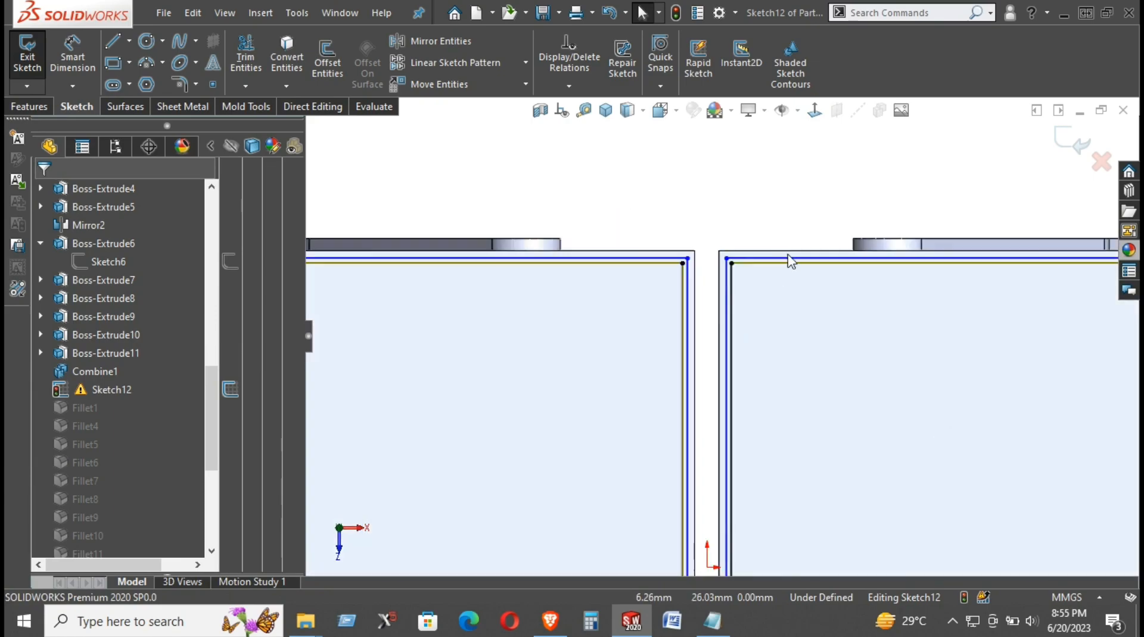
left_click(237, 57)
left_click_drag(466, 322, 472, 254)
left_click_drag(551, 301, 559, 304)
left_click_drag(749, 279, 747, 245)
left_click_drag(707, 308, 656, 318)
scroll(758, 375, "up", 5)
scroll(862, 323, "down", 3)
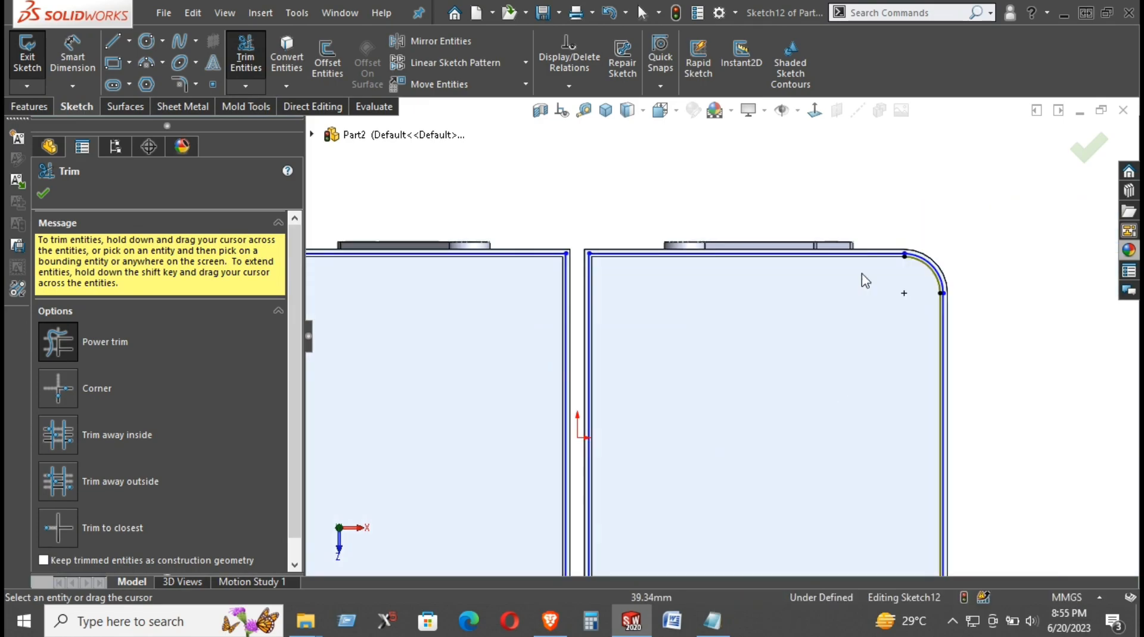
Trim the inner arc at the right-hand tray's rear corner and the inner line along its outer side
scroll(906, 274, "down", 4)
left_click_drag(940, 273, 960, 250)
left_click_drag(970, 388, 1020, 385)
scroll(715, 405, "up", 6)
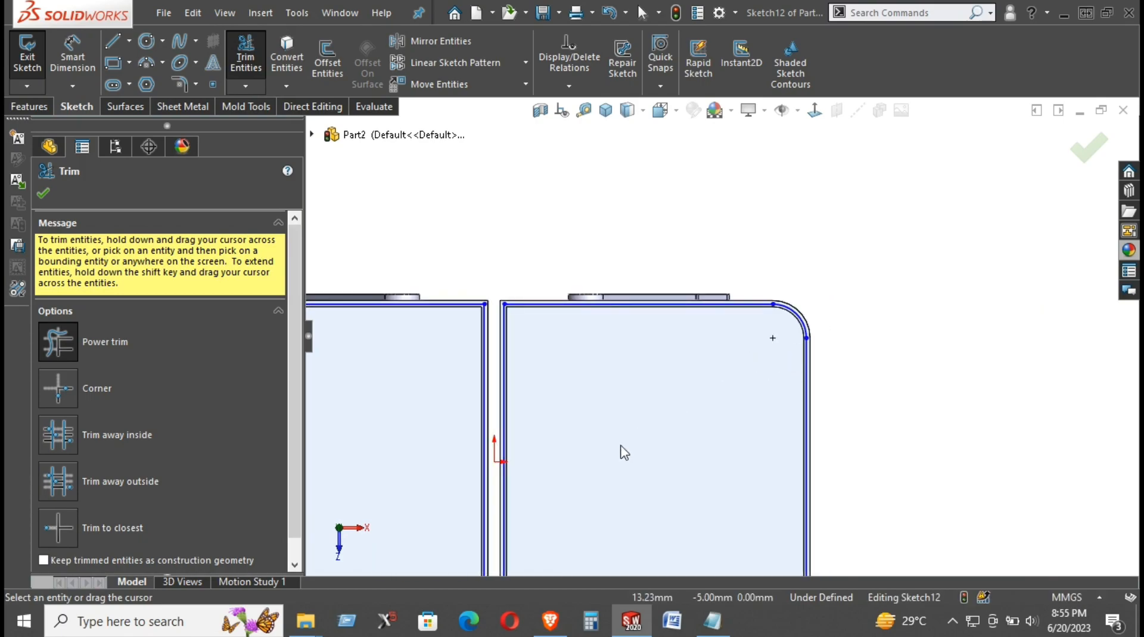
Trim the inner lines along the front edges of both trays
scroll(697, 357, "down", 6)
left_click_drag(686, 395, 685, 411)
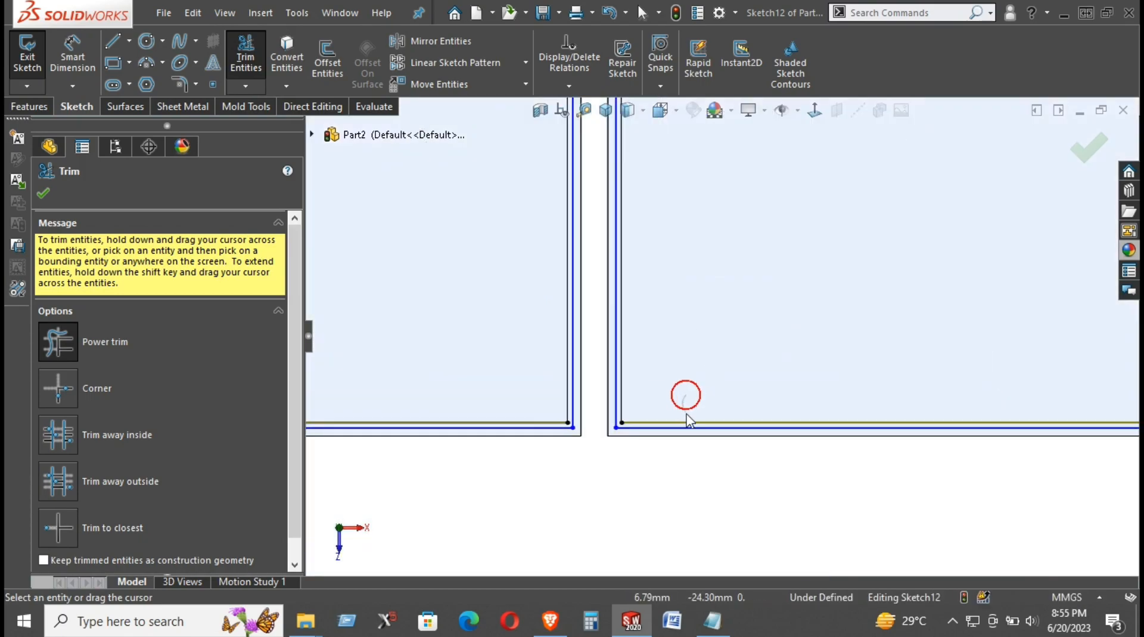
left_click_drag(471, 404, 470, 429)
scroll(681, 237, "up", 6)
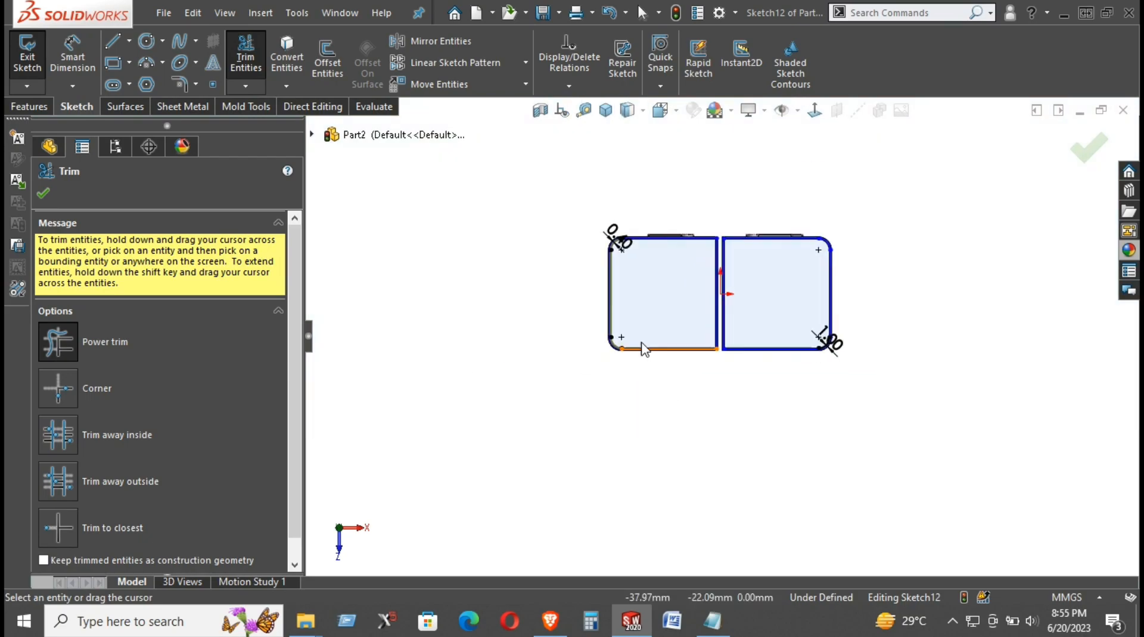
Trim the remaining inner corner arcs and outer side line of the left-hand tray
scroll(620, 352, "down", 6)
left_click_drag(669, 328, 622, 361)
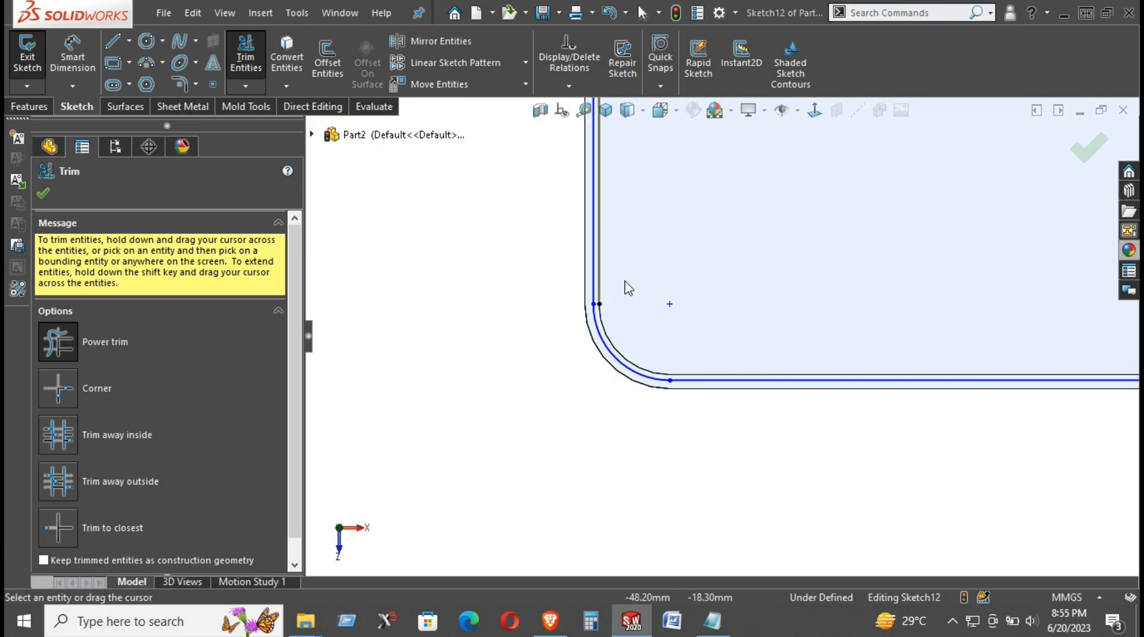
scroll(669, 314, "up", 5)
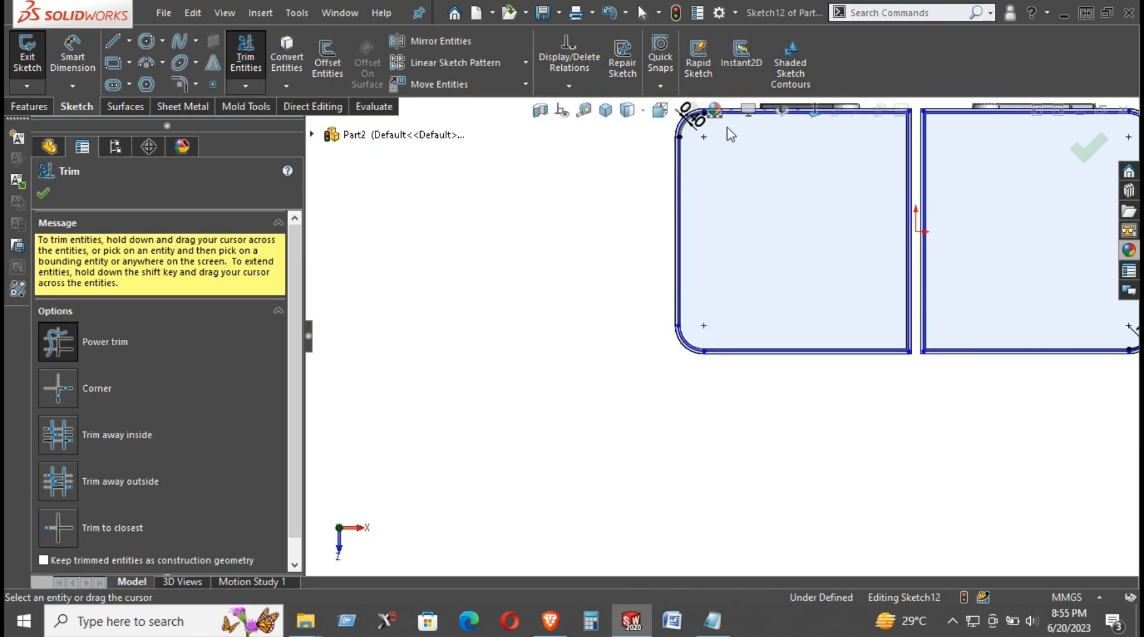
scroll(560, 152, "down", 6)
left_click_drag(467, 178, 462, 173)
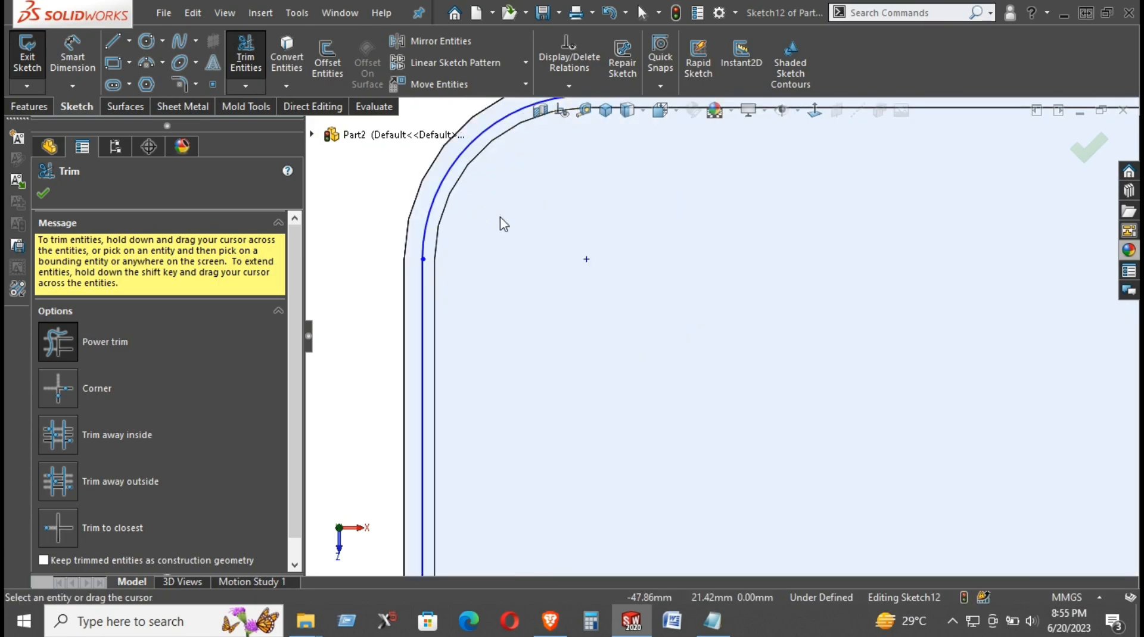
scroll(733, 291, "up", 9)
Trim the last inner arc at the right-hand tray's front corner and finish the Trim command
scroll(933, 371, "down", 3)
scroll(932, 379, "down", 3)
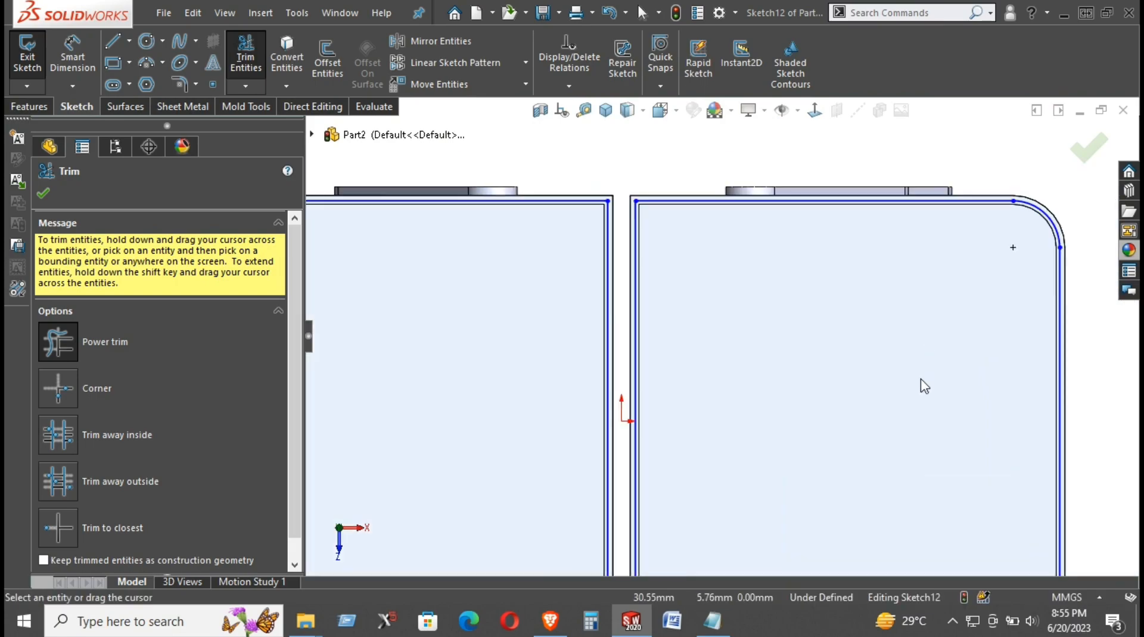
scroll(868, 449, "down", 3)
scroll(756, 485, "down", 2)
left_click_drag(682, 359, 741, 434)
scroll(677, 314, "up", 3)
scroll(464, 275, "up", 2)
scroll(393, 203, "up", 3)
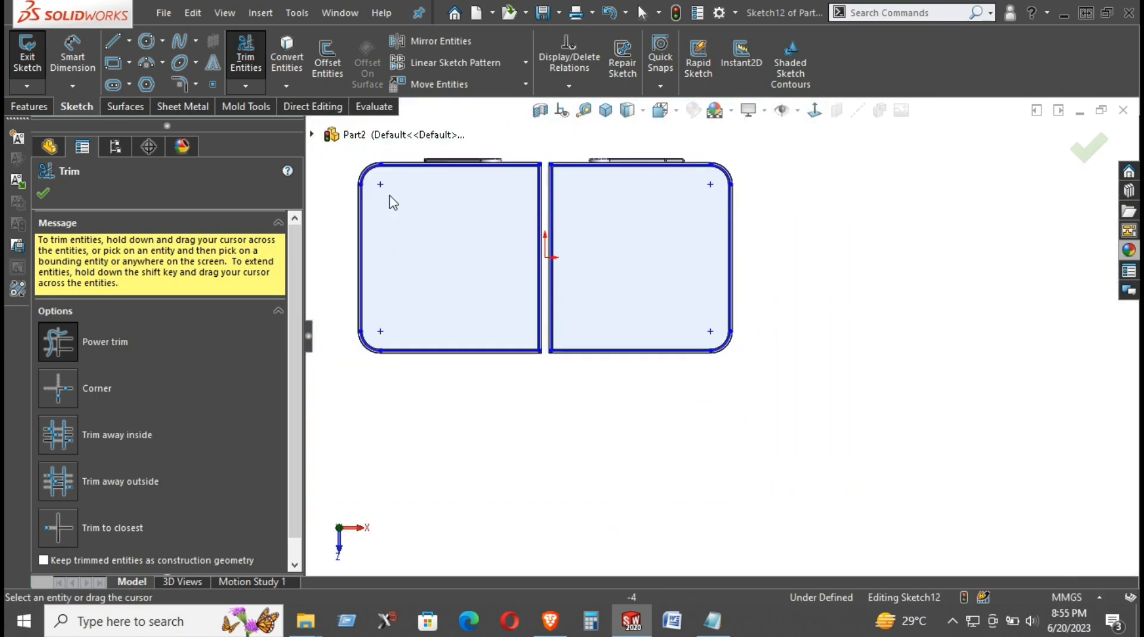
left_click(44, 192)
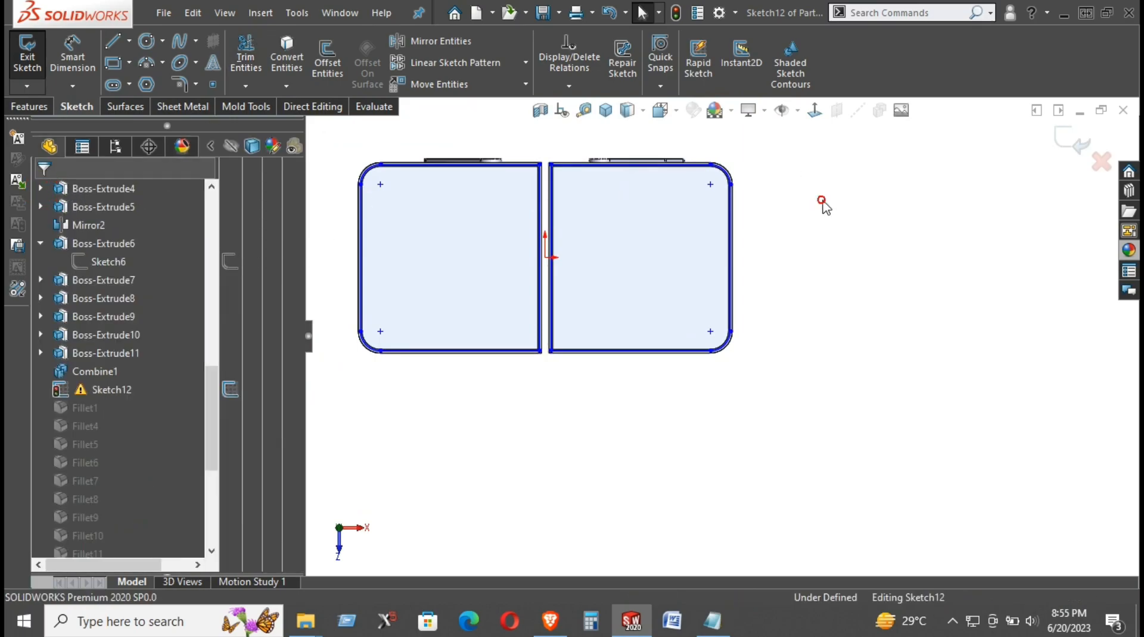
Rebuild the part by exiting Sketch12, and reopen Sketch12 for editing
left_click(1052, 140)
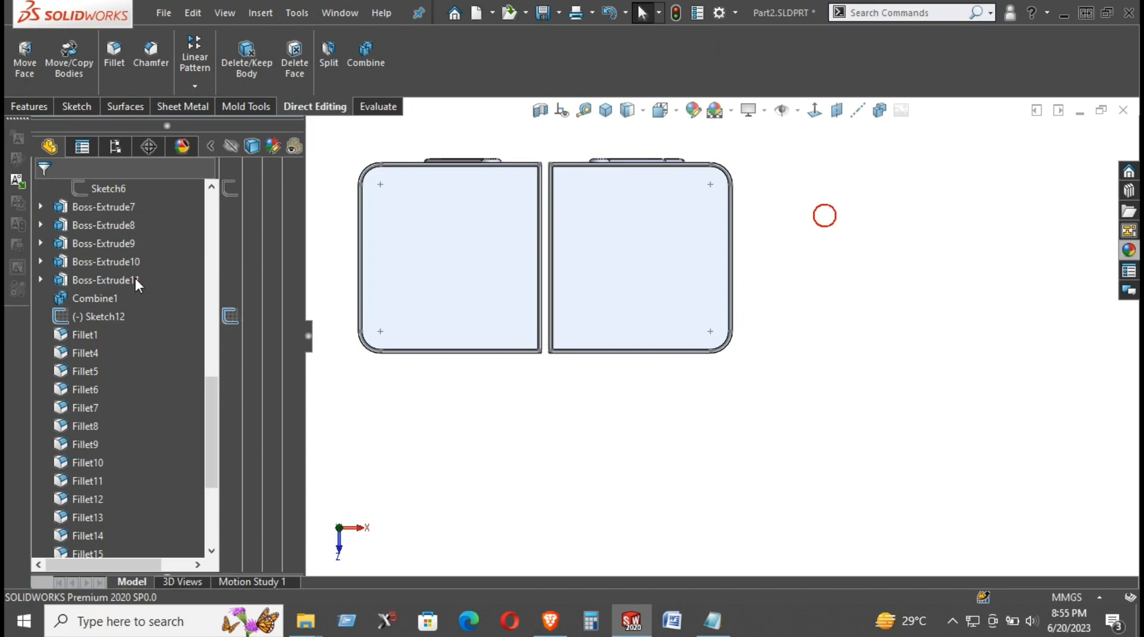
left_click(84, 314)
left_click(99, 263)
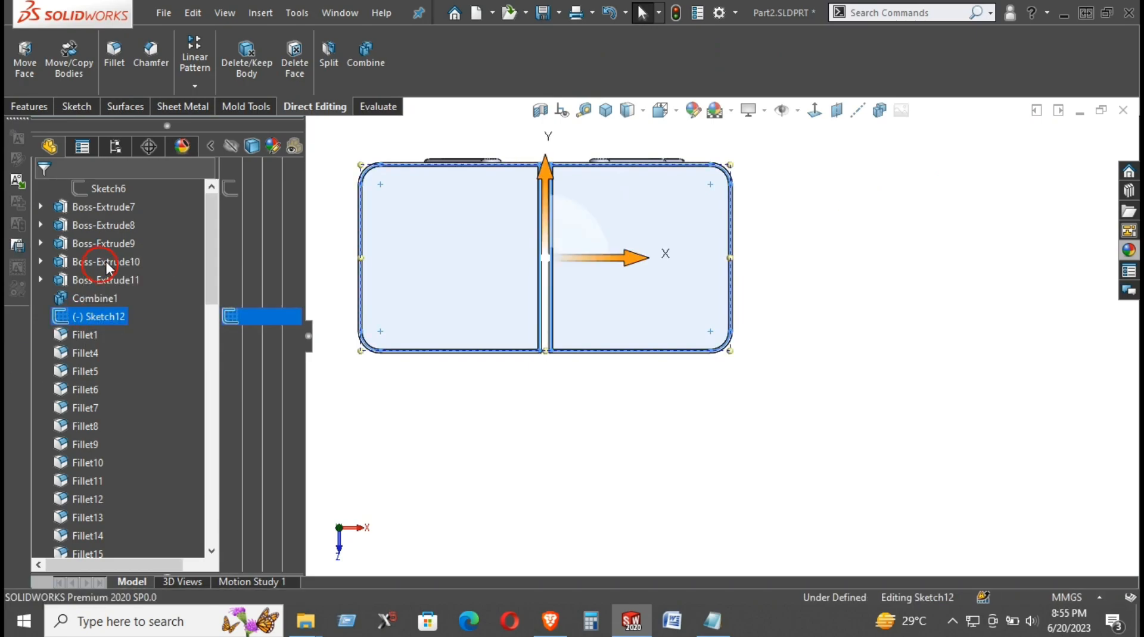
Offset the rear profile line of the left-hand tray in Sketch12
scroll(417, 225, "down", 5)
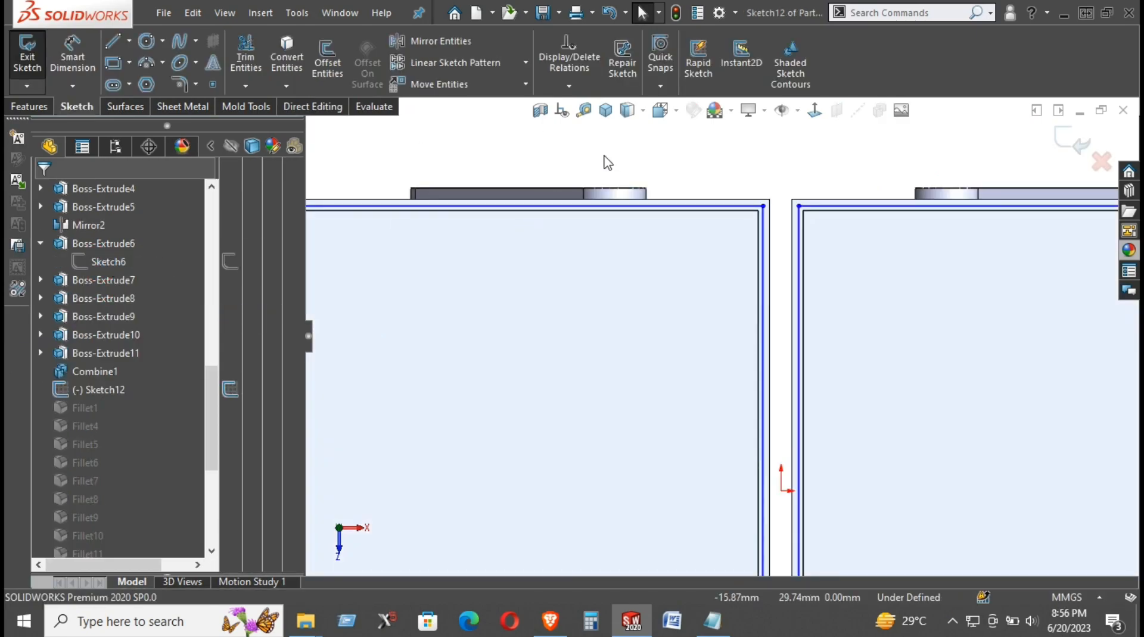
left_click(325, 57)
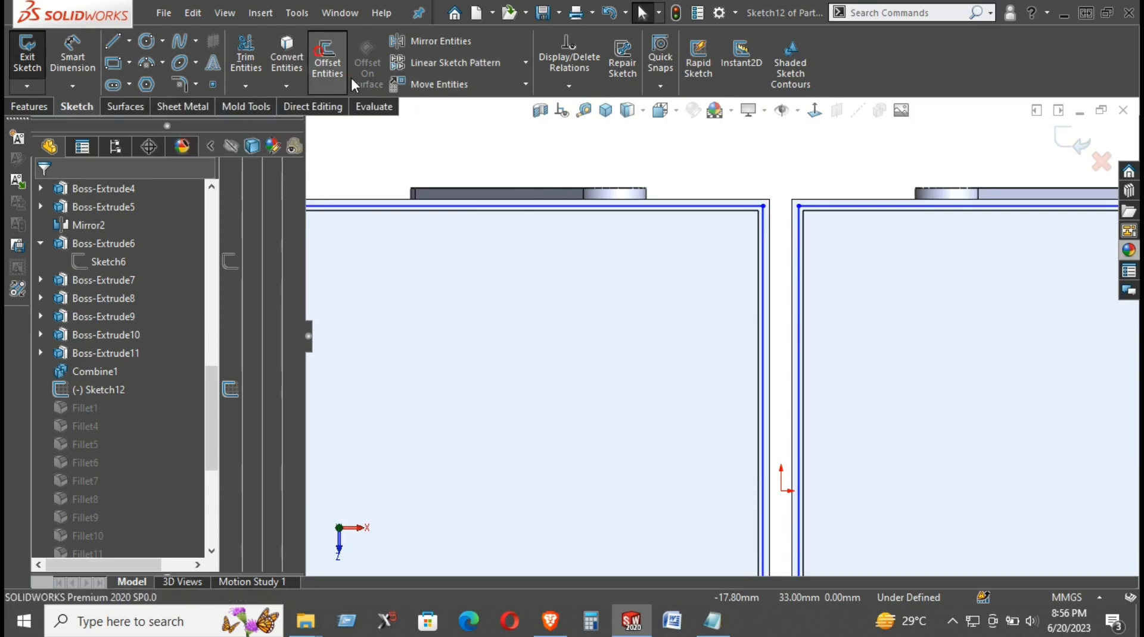
left_click(606, 207)
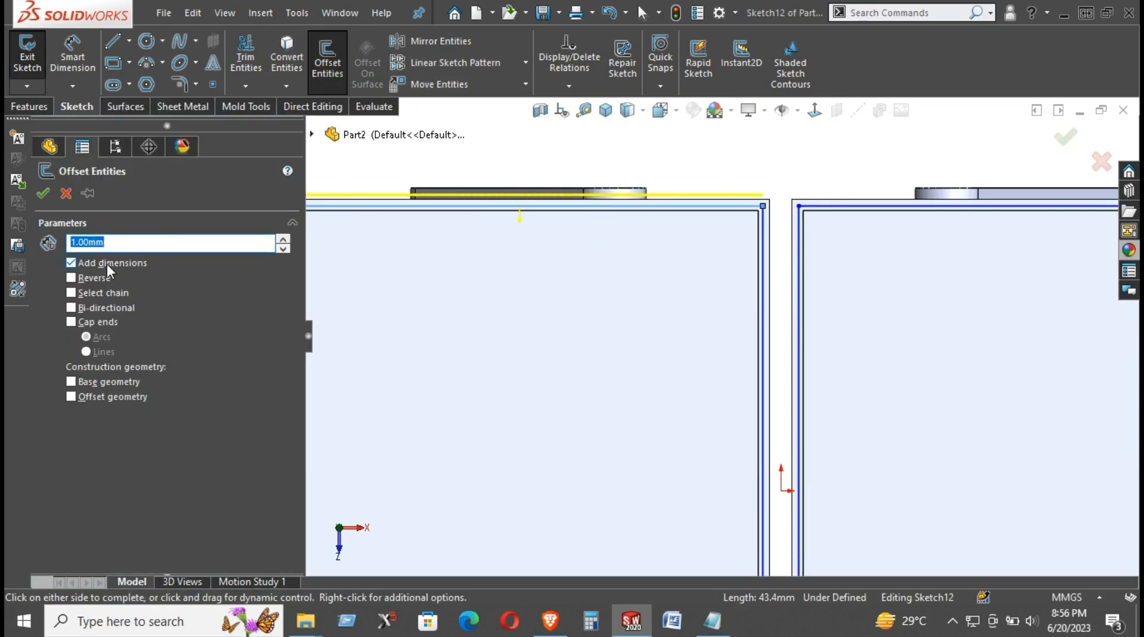